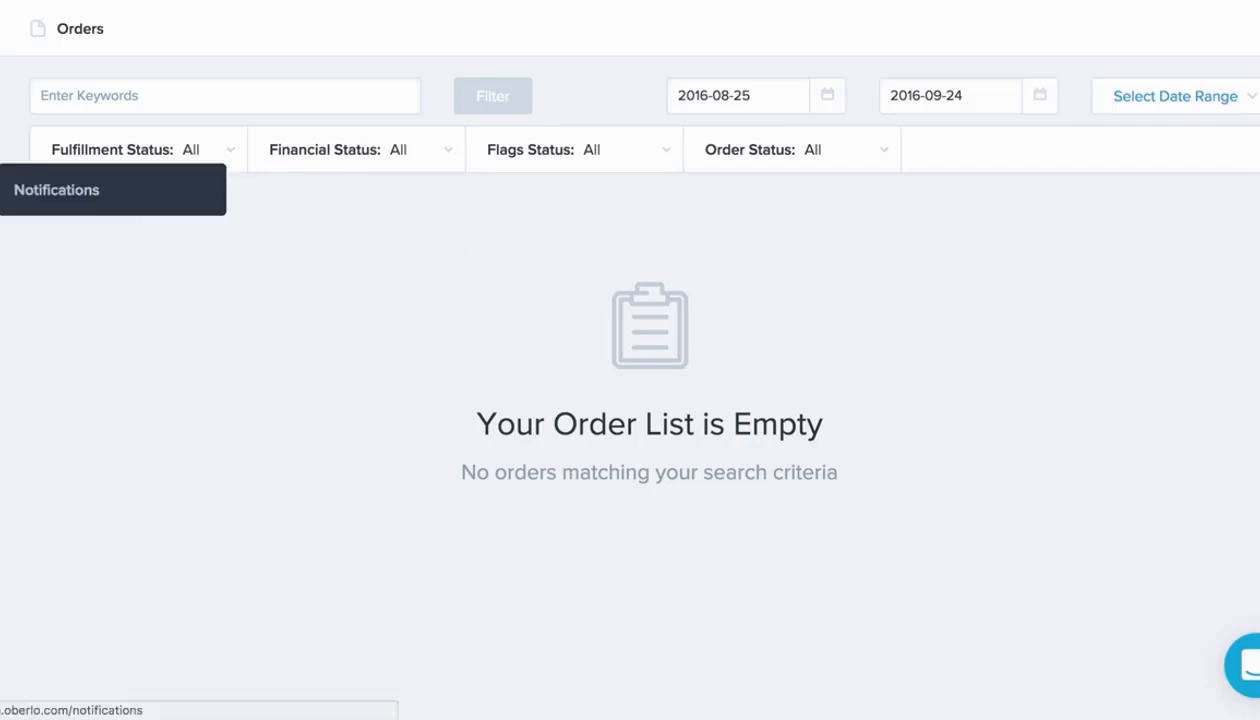
Open the Import List page for managing products.
mouse_move(1, 92)
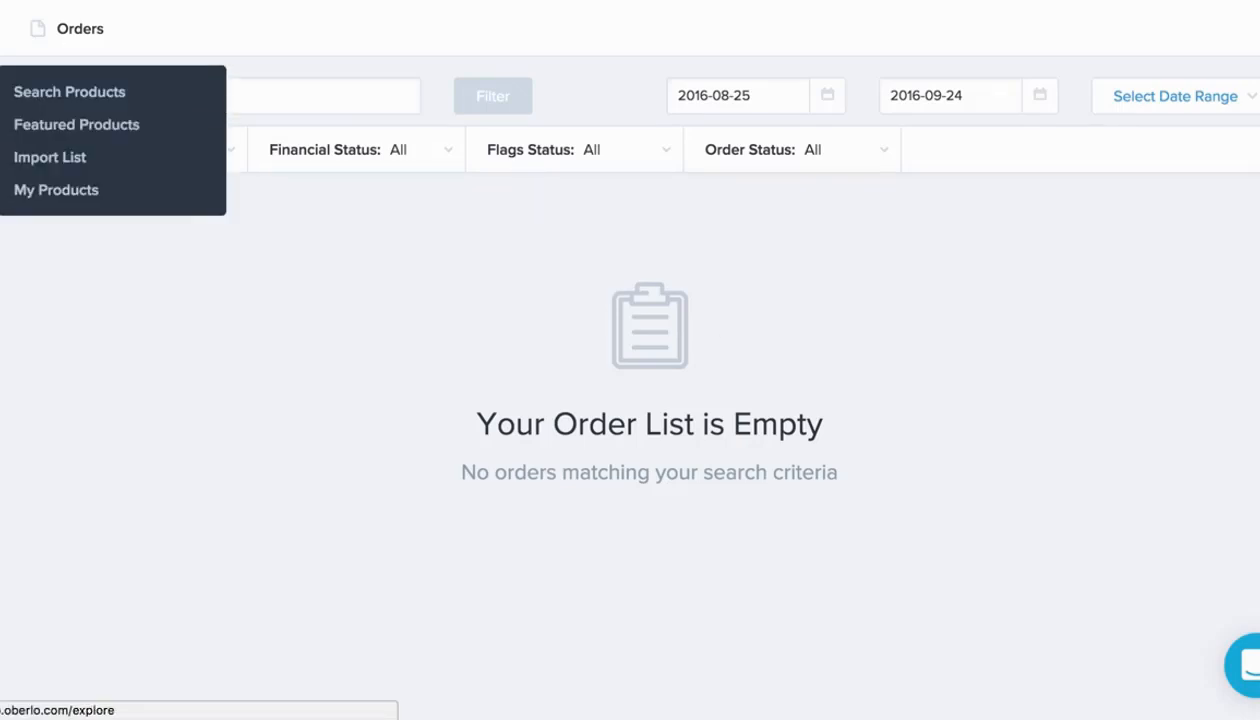
left_click(53, 168)
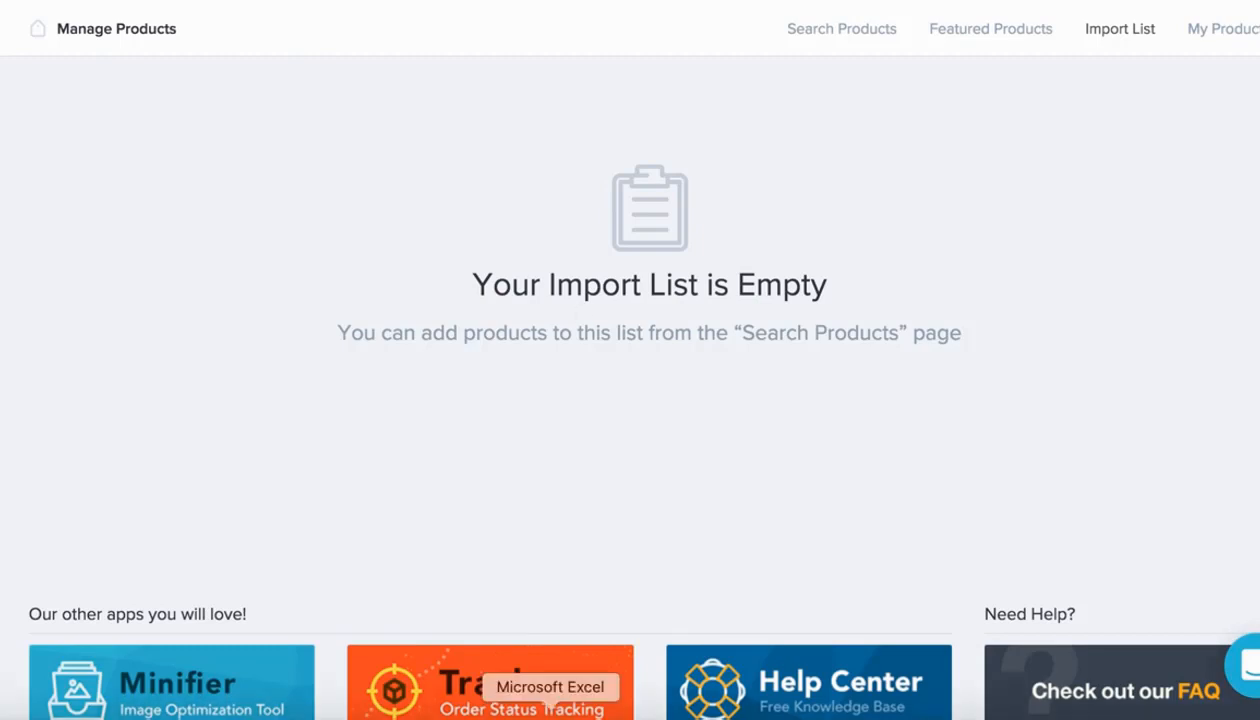
Switch to the Excel sheet and copy an AliExpress product URL from column B.
left_click(557, 664)
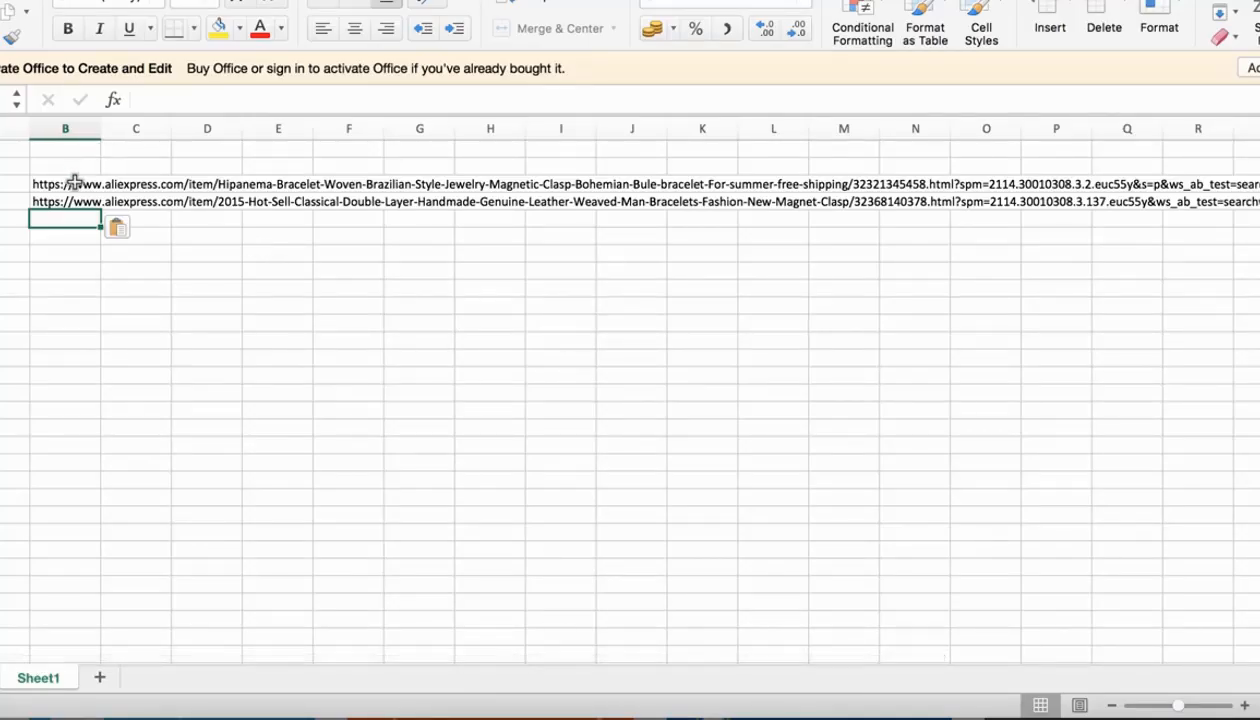
left_click(72, 186)
left_click_drag(136, 99, 956, 114)
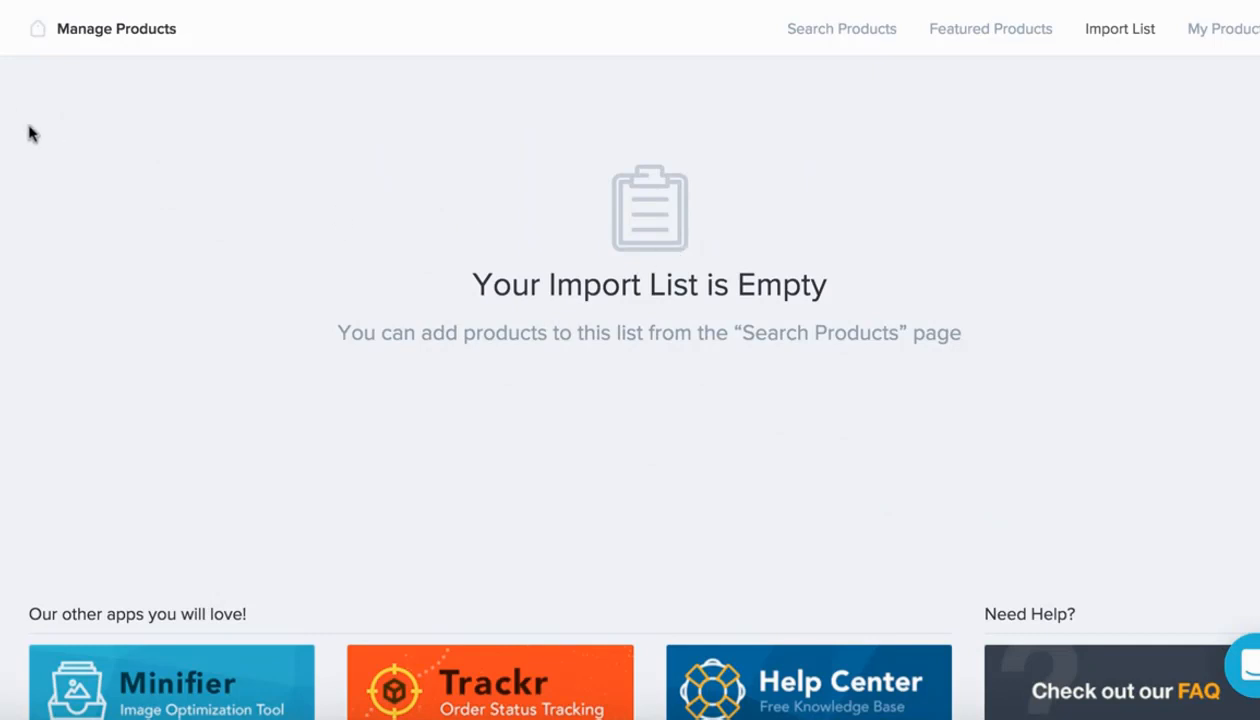
Back in Oberlo, import the AliExpress product by its copied URL from the product search page and open the import list.
mouse_move(2, 92)
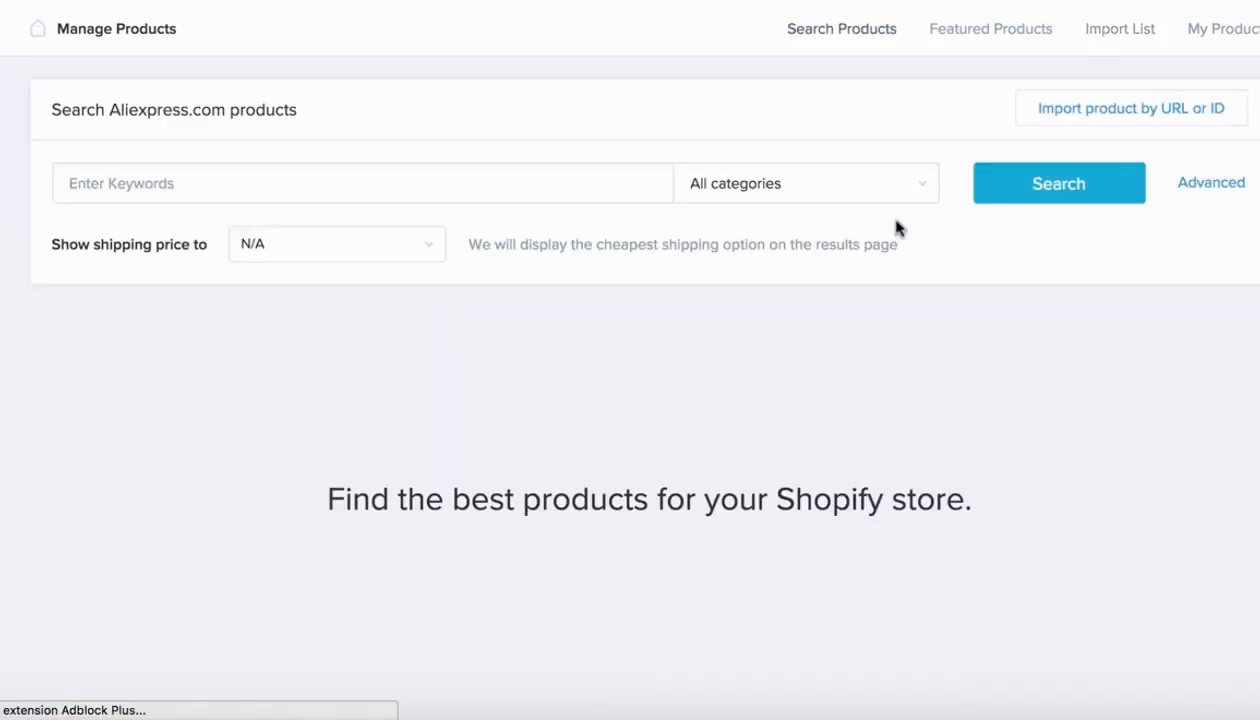
left_click(1092, 118)
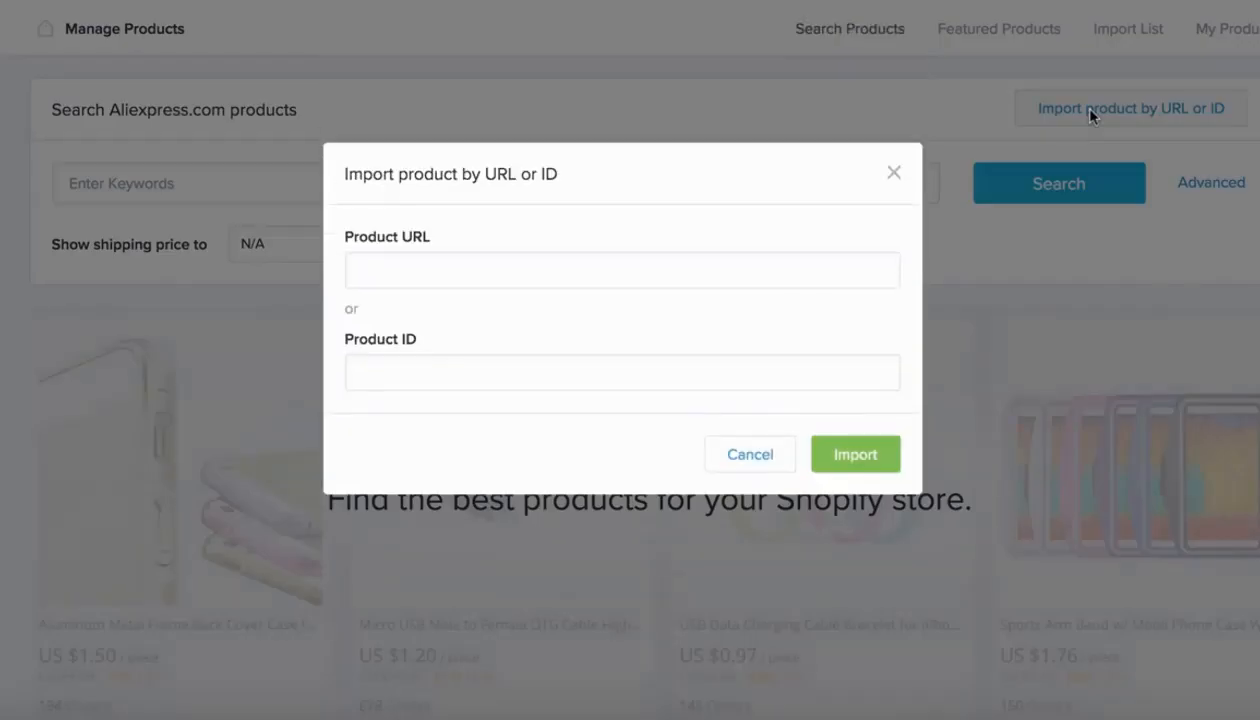
left_click(714, 269)
key("ctrl+v")
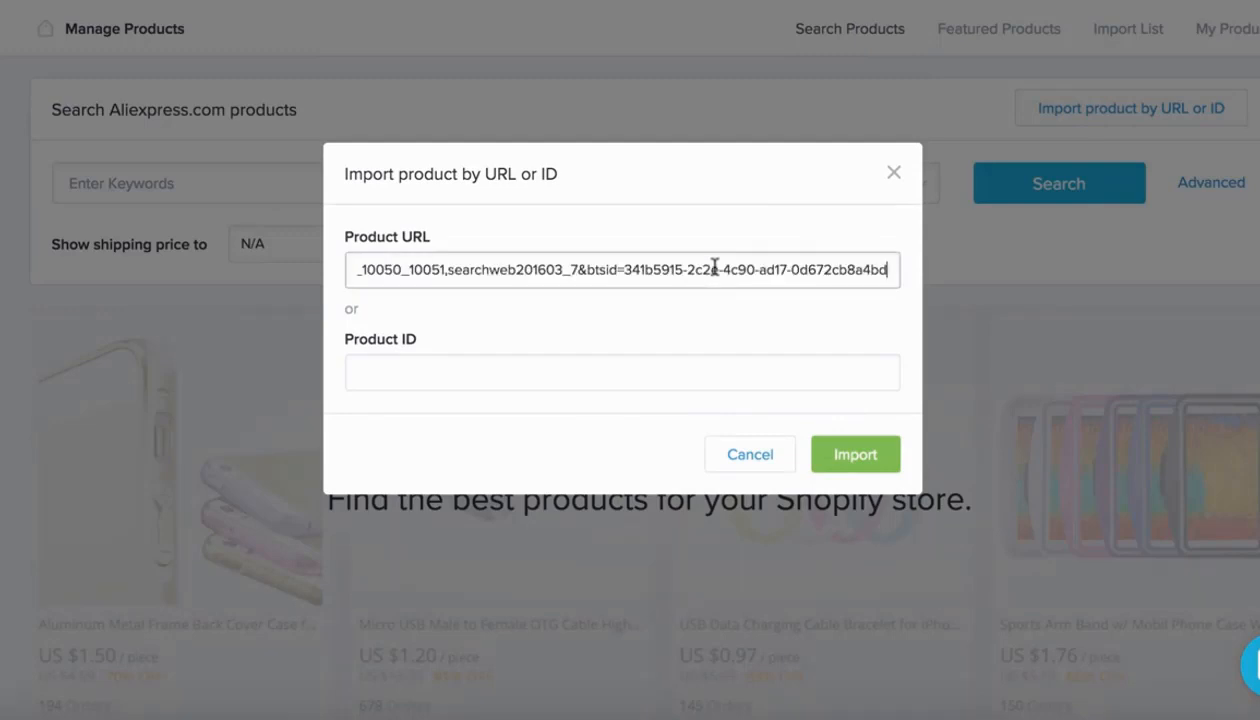
left_click(853, 456)
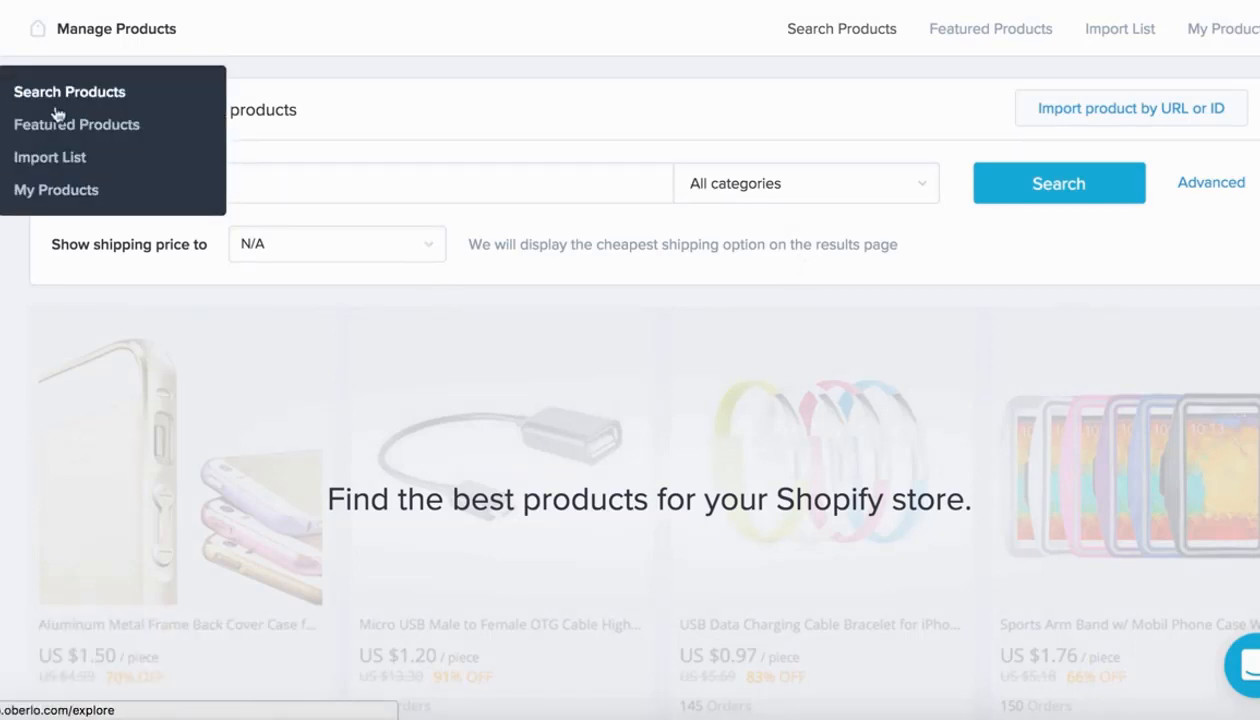
left_click(97, 156)
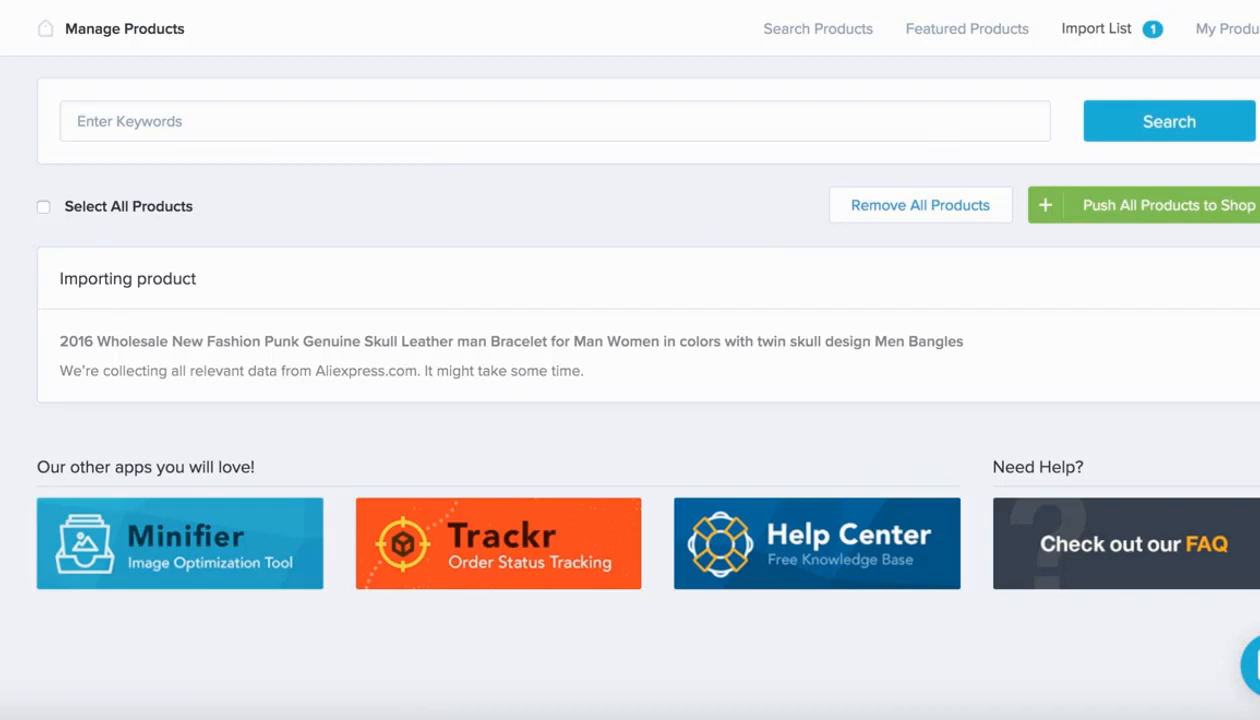
Go to the AliExpress website in a new browser tab.
key("super+t")
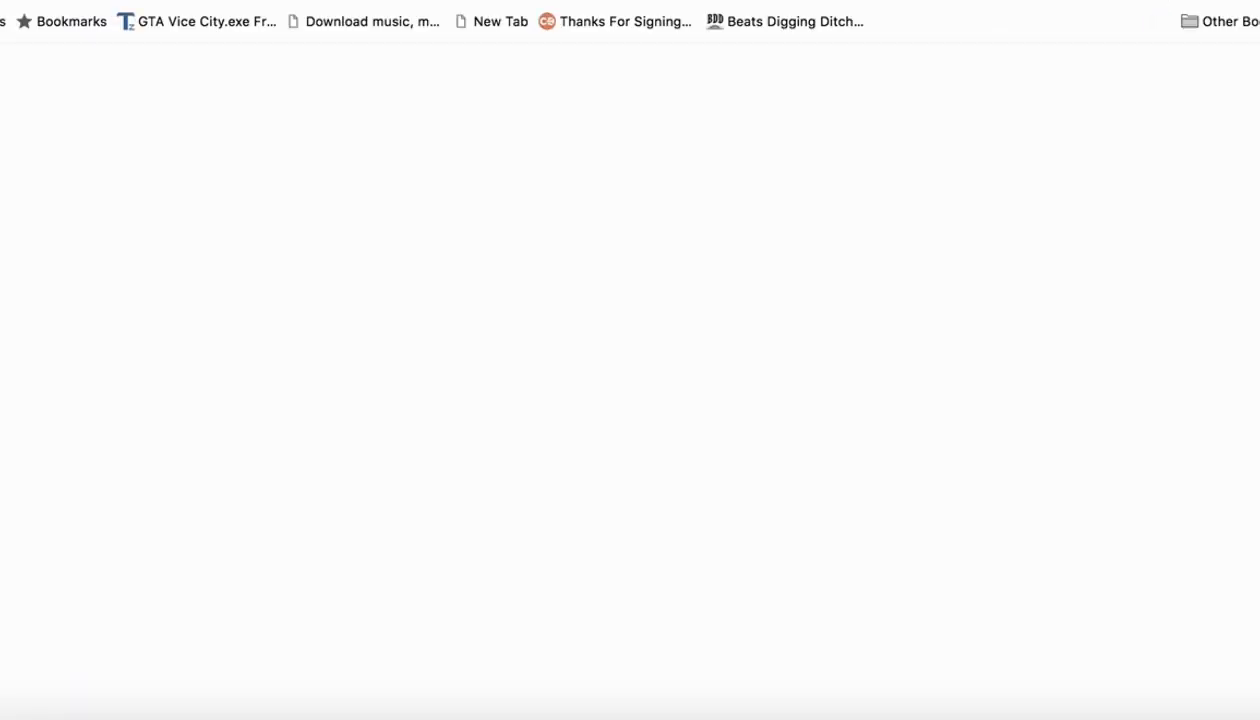
type("aliex")
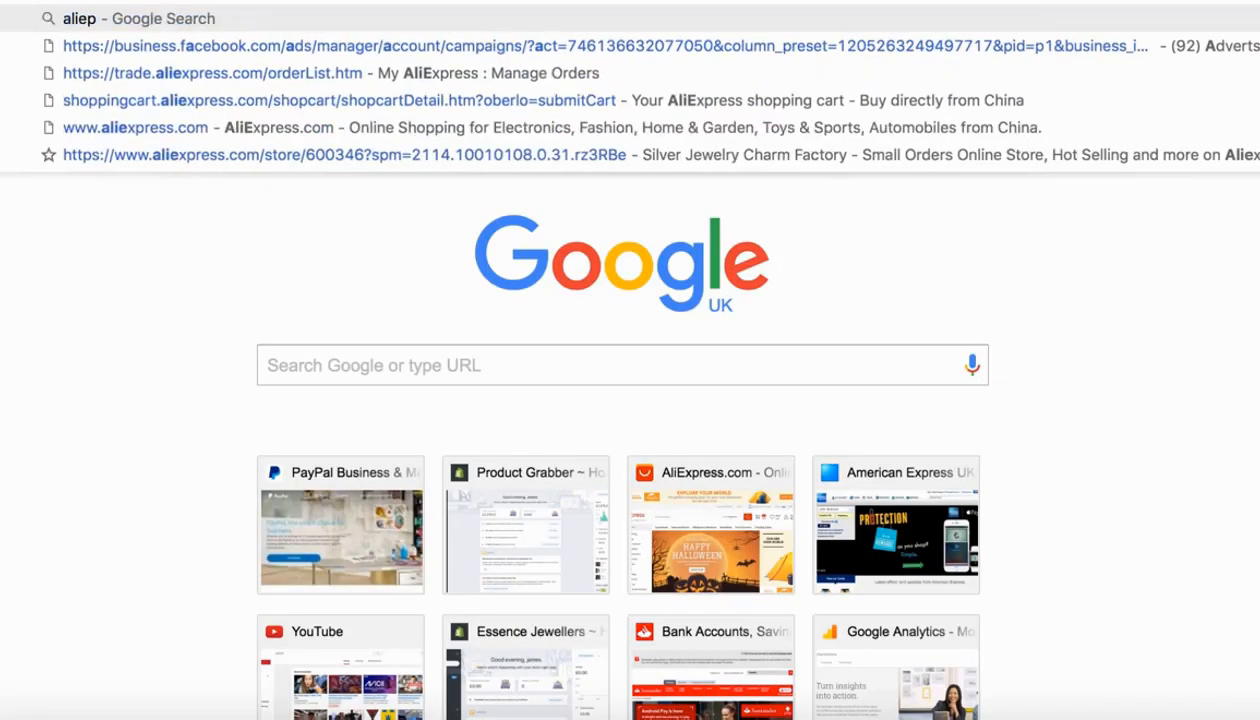
key("Return")
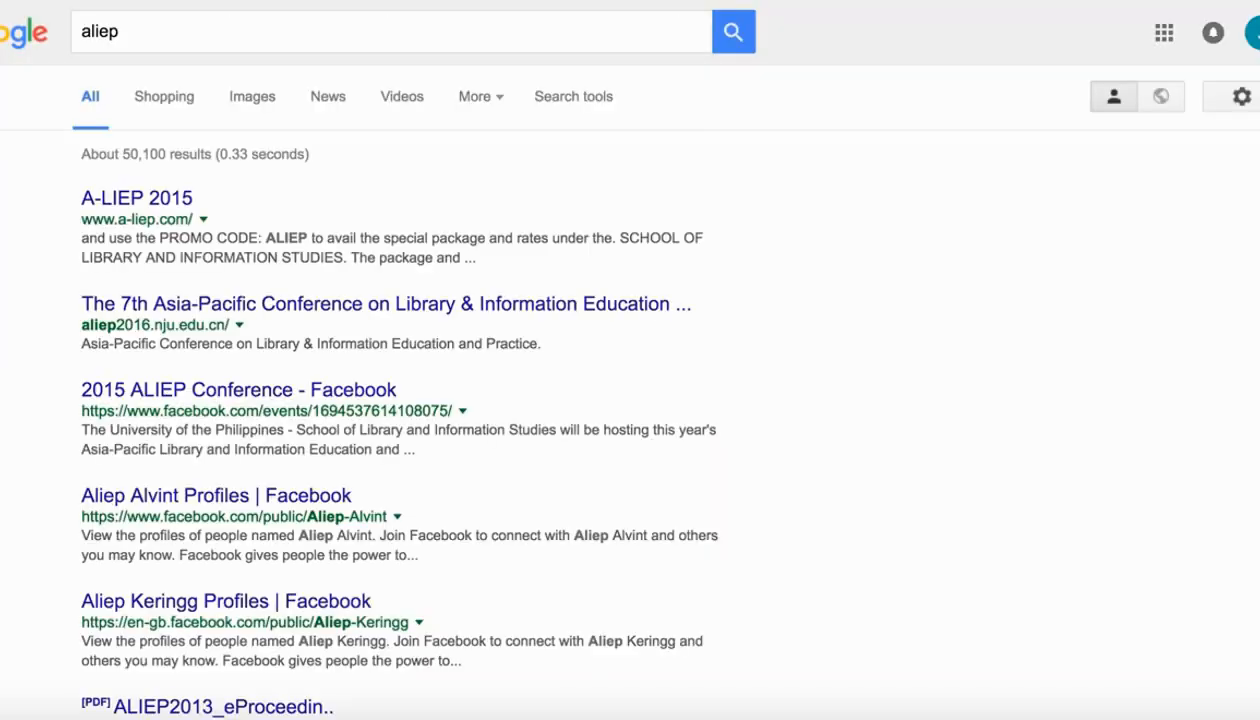
key("ctrl+l")
type("al")
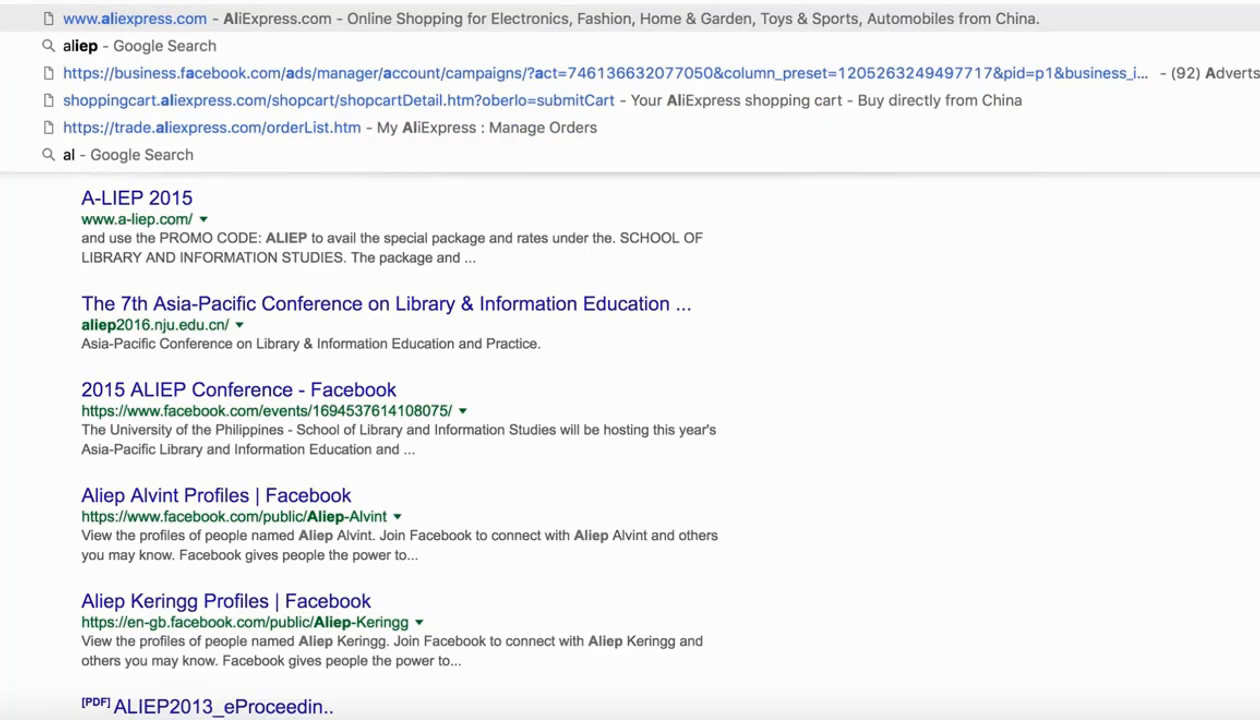
type("iex")
key("Return")
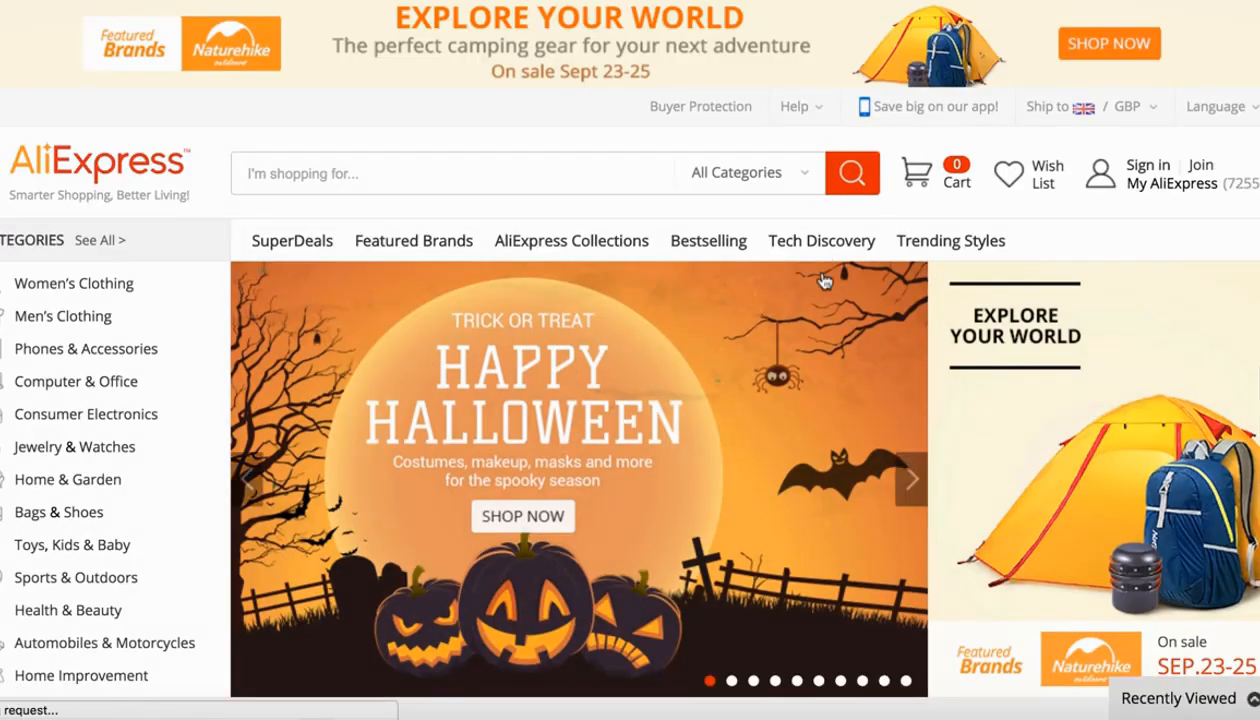
left_click(823, 283)
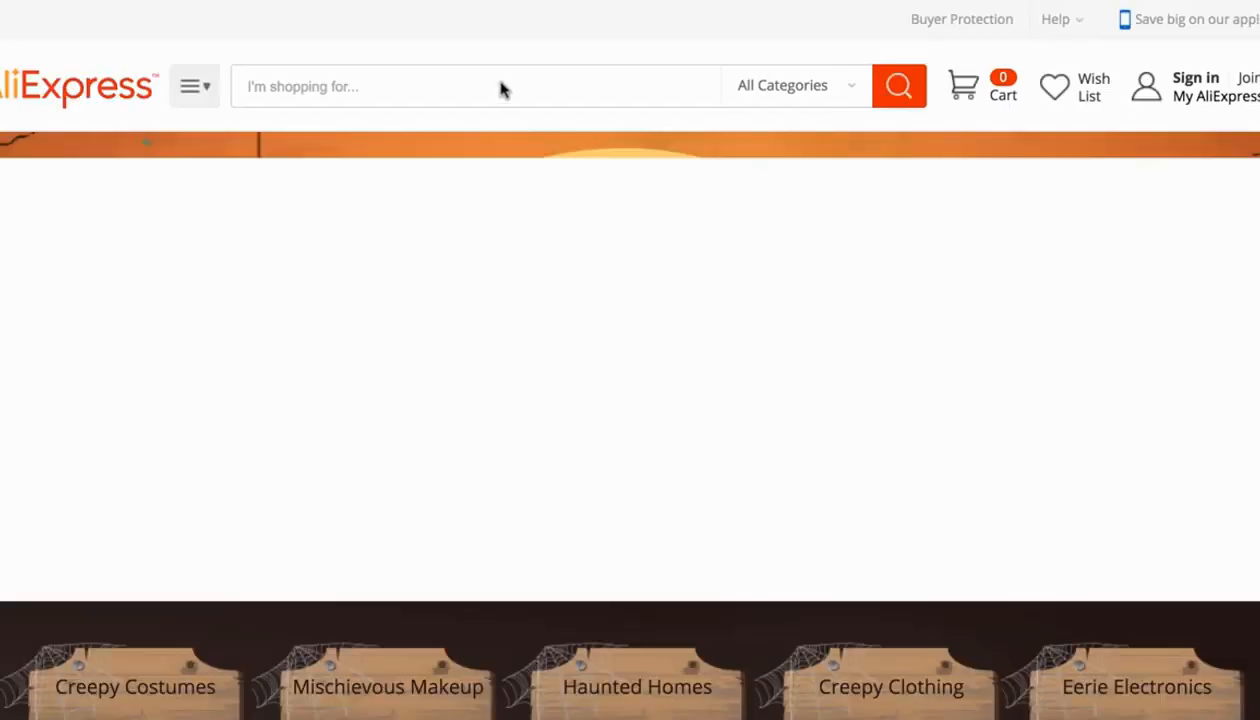
Search AliExpress for "mens jewellery" in all categories.
left_click(502, 88)
type("mens ")
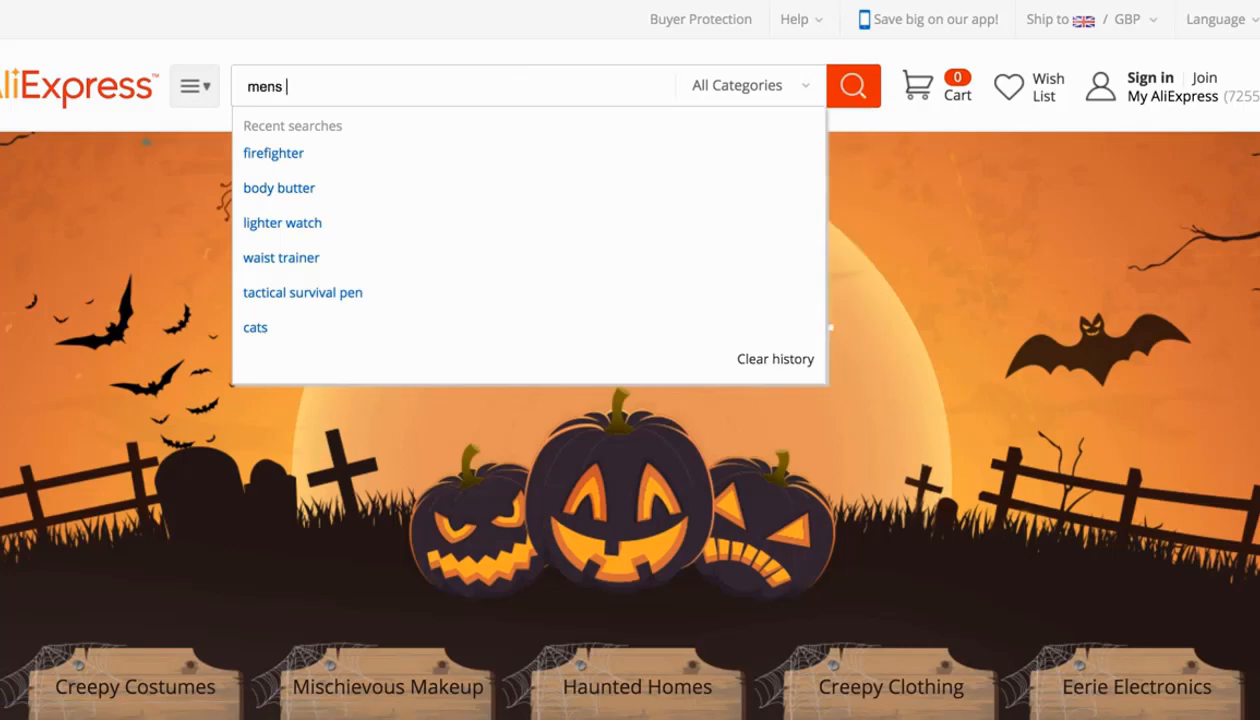
type("jewellery")
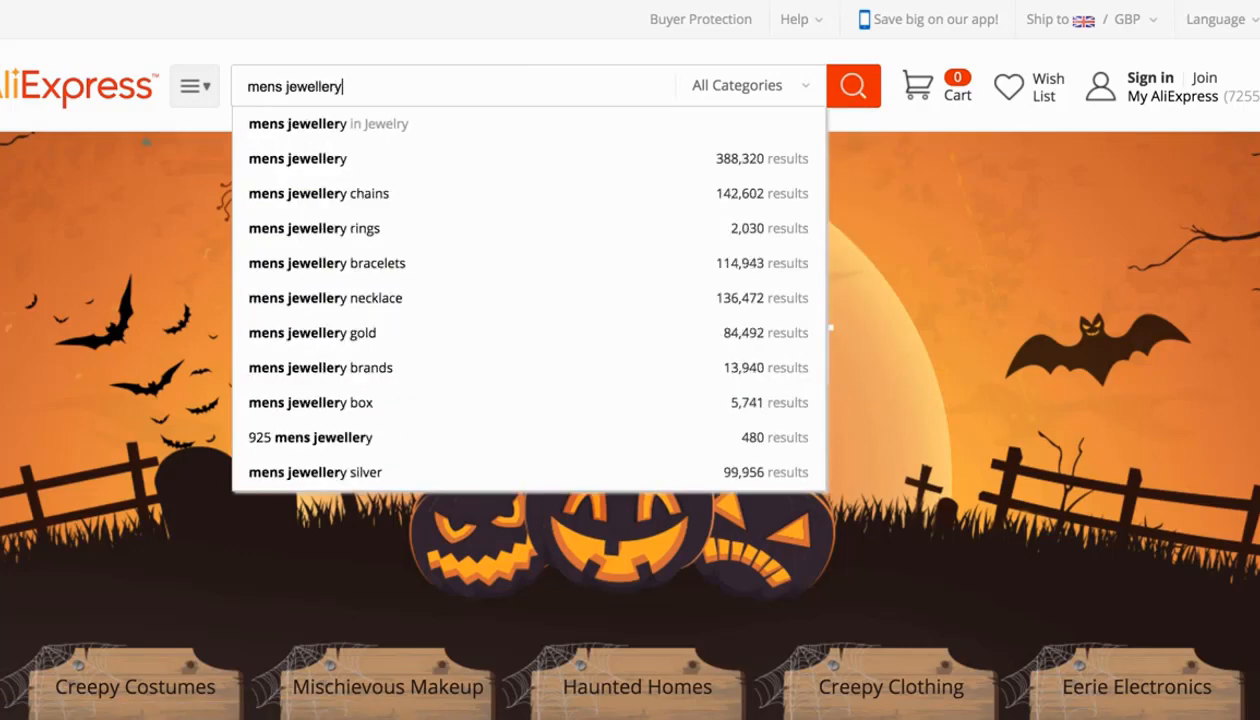
key("Return")
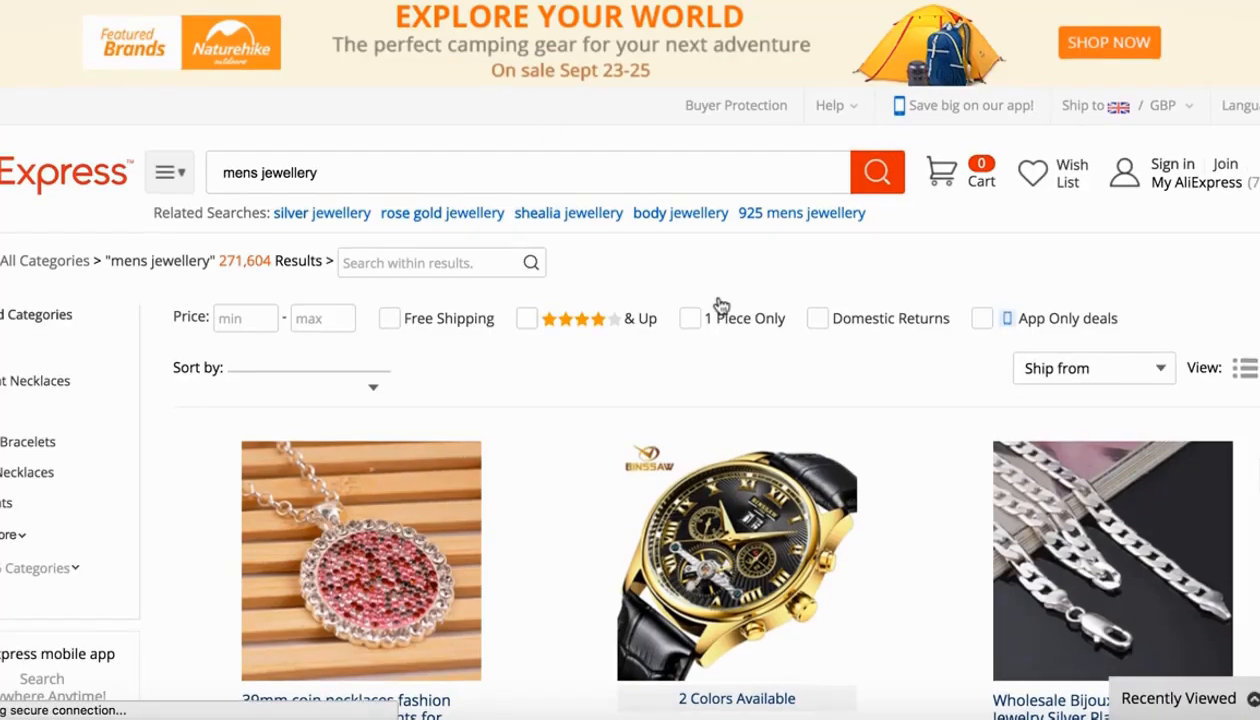
Open the listing of the silver bio hematite magnetic stainless steel bracelet from the search results.
scroll(718, 303, "down", 4)
scroll(718, 303, "down", 3)
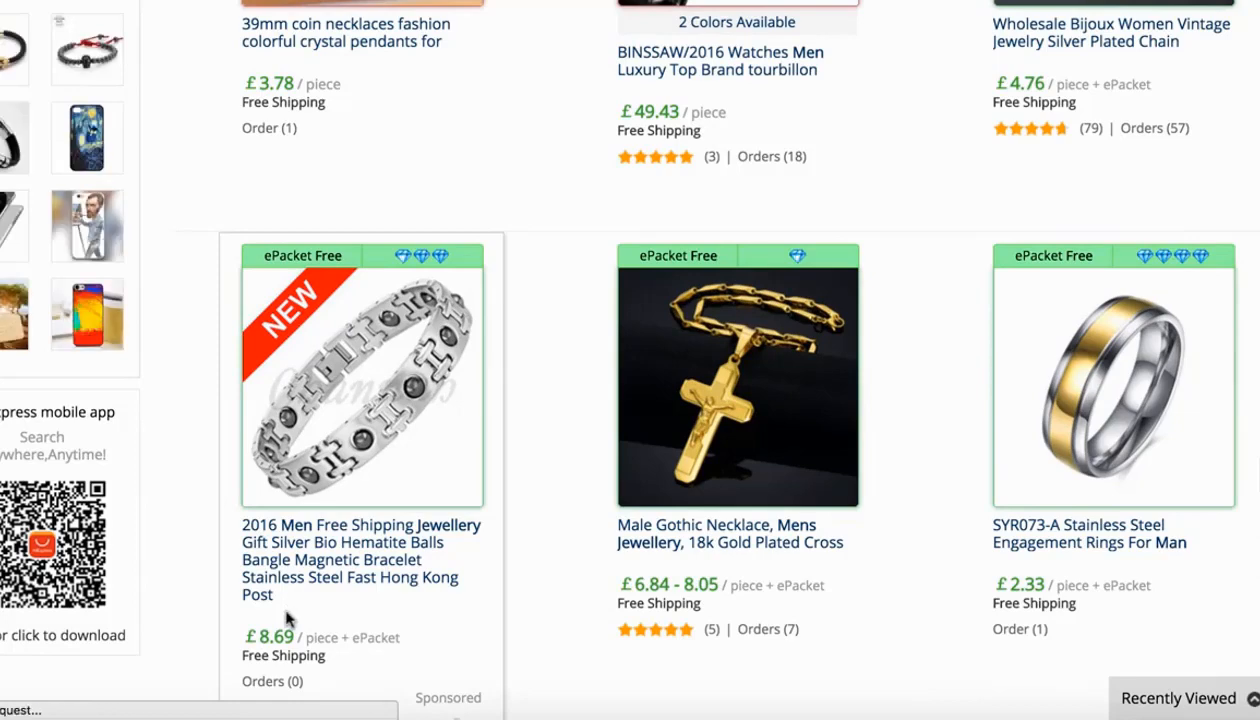
left_click(338, 572)
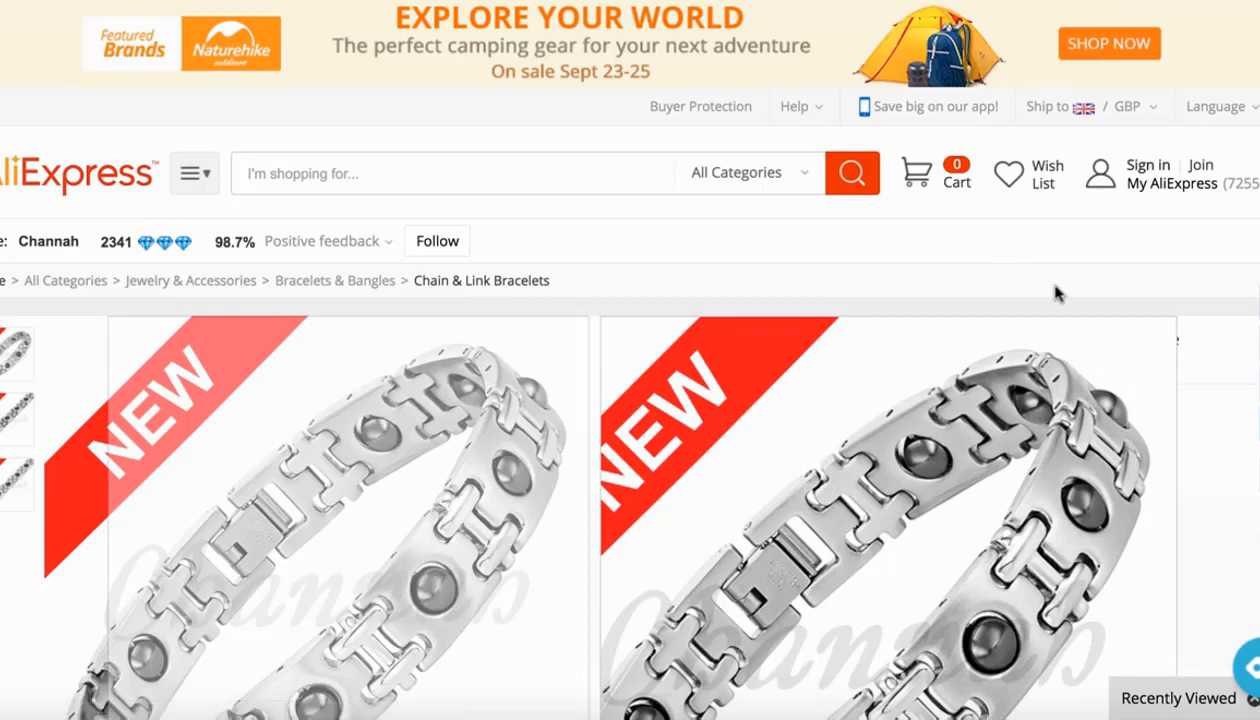
Review the bracelet's price and shipping details and add it to the import list with the Oberlo browser extension.
scroll(1088, 312, "down", 6)
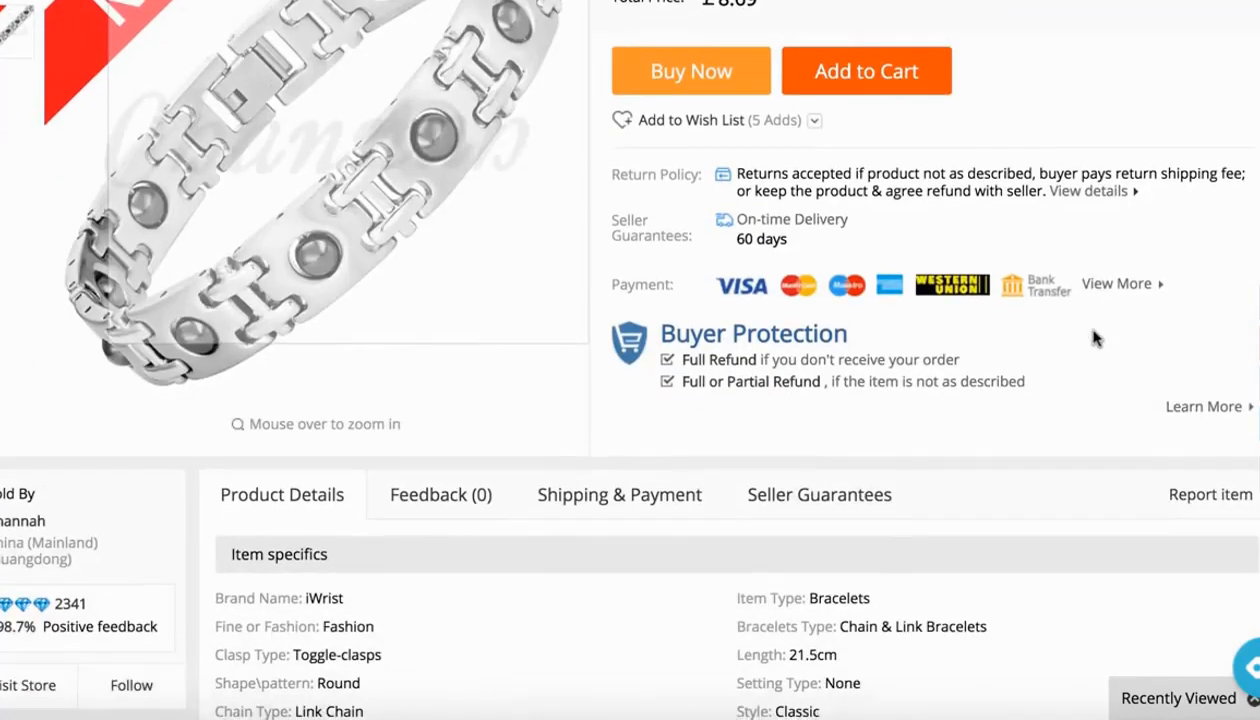
scroll(1093, 337, "up", 3)
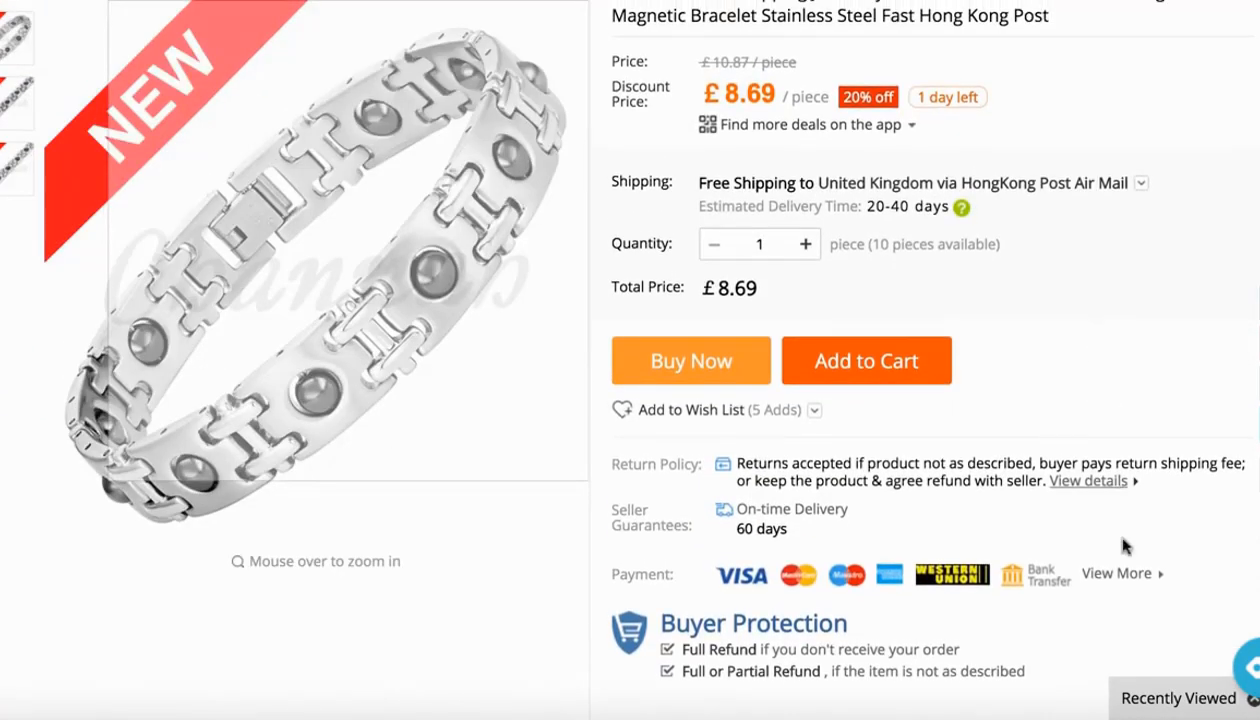
left_click(1252, 664)
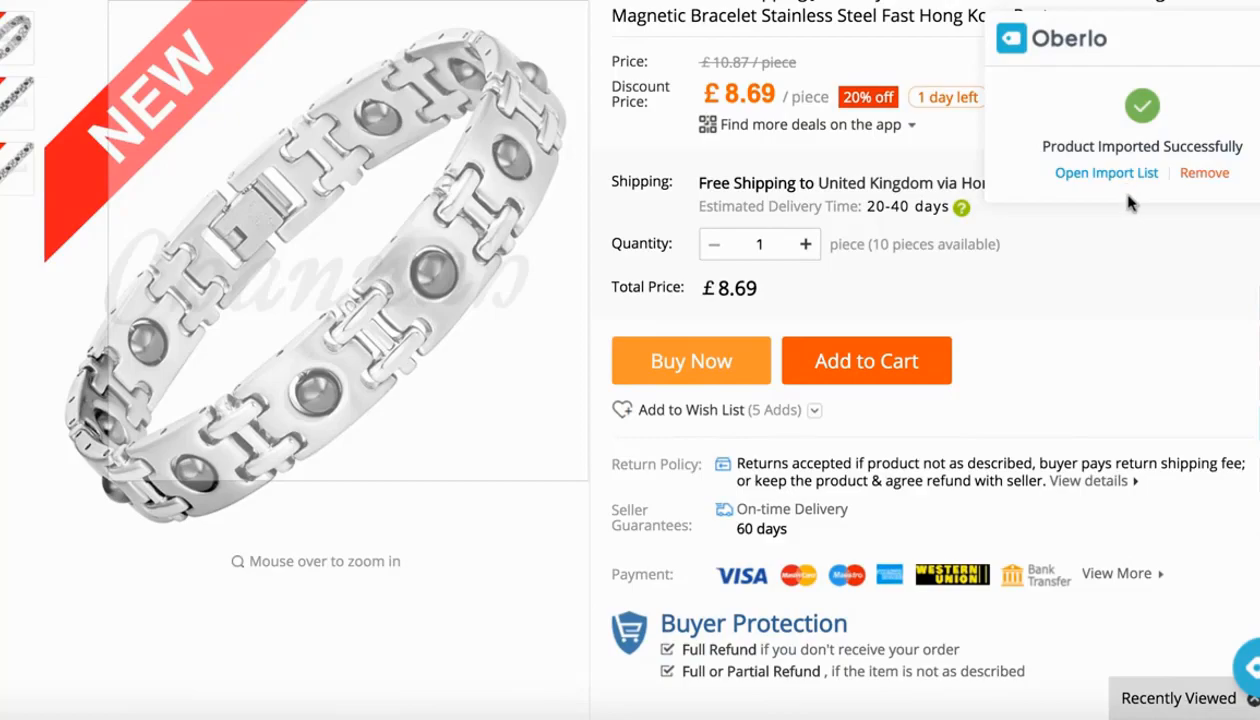
Return to the Oberlo import list and review the entries of the imported magnetic bracelet and skull leather bracelet.
left_click(790, 1)
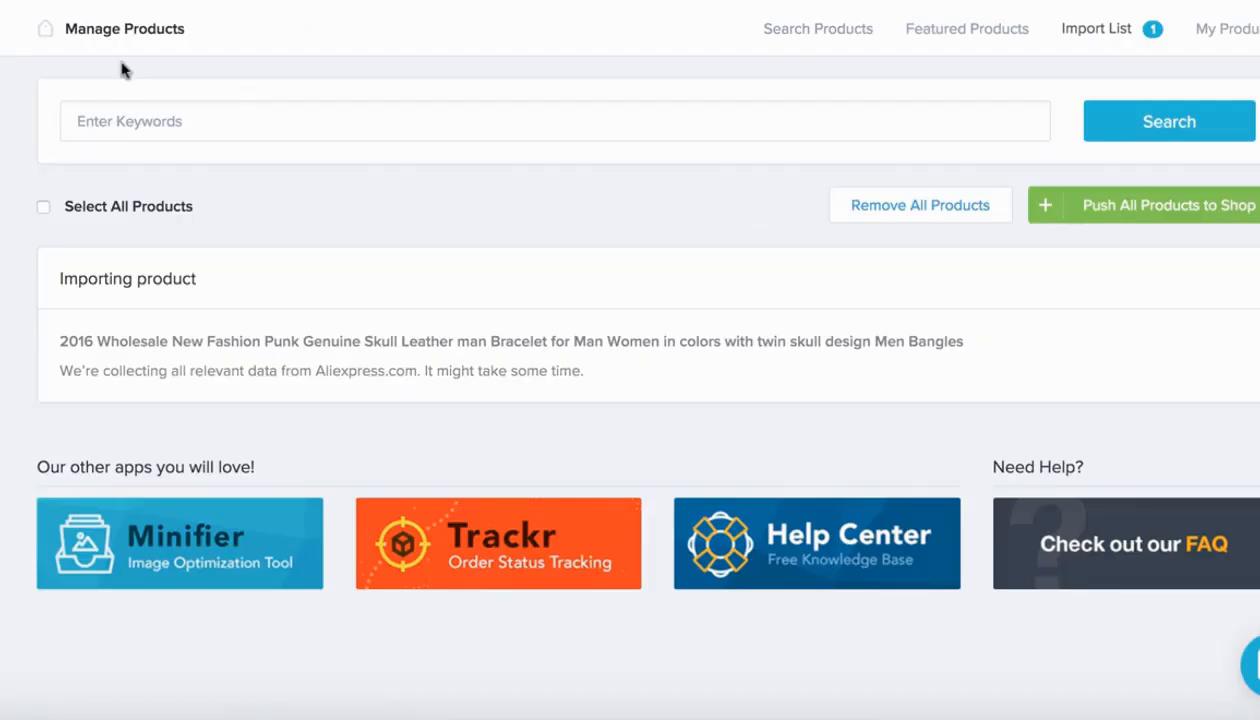
scroll(430, 140, "down", 4)
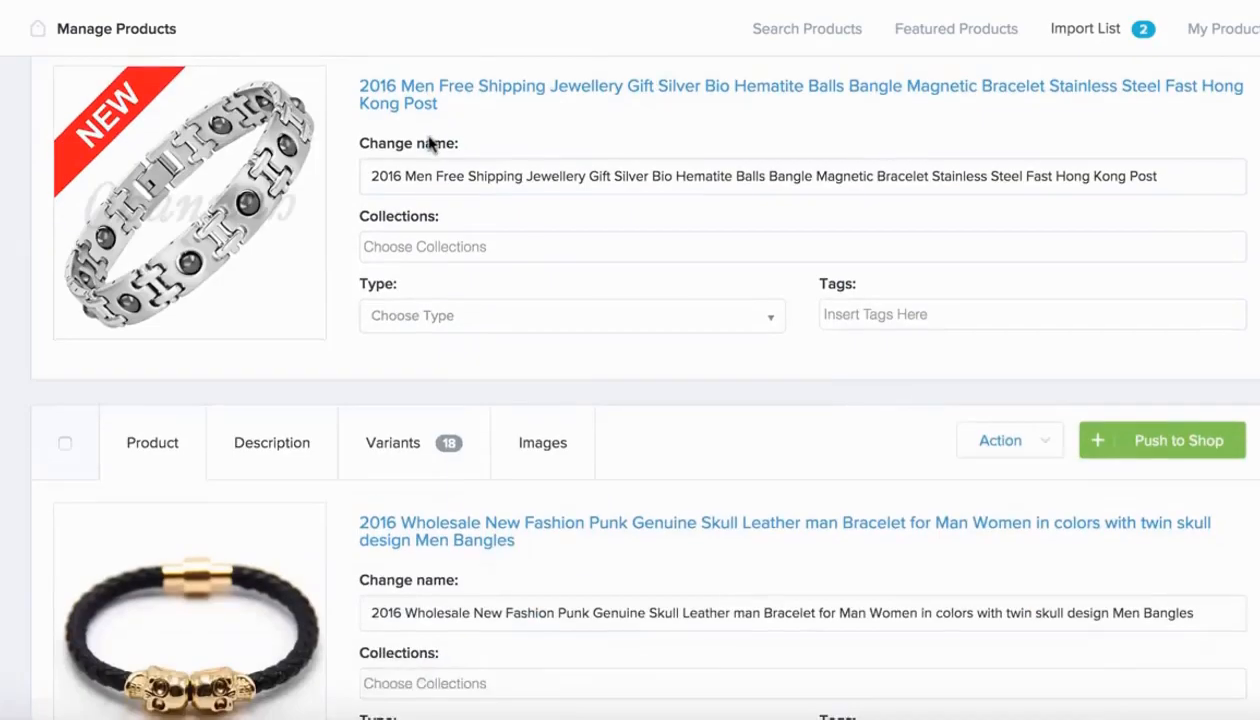
scroll(430, 143, "down", 2)
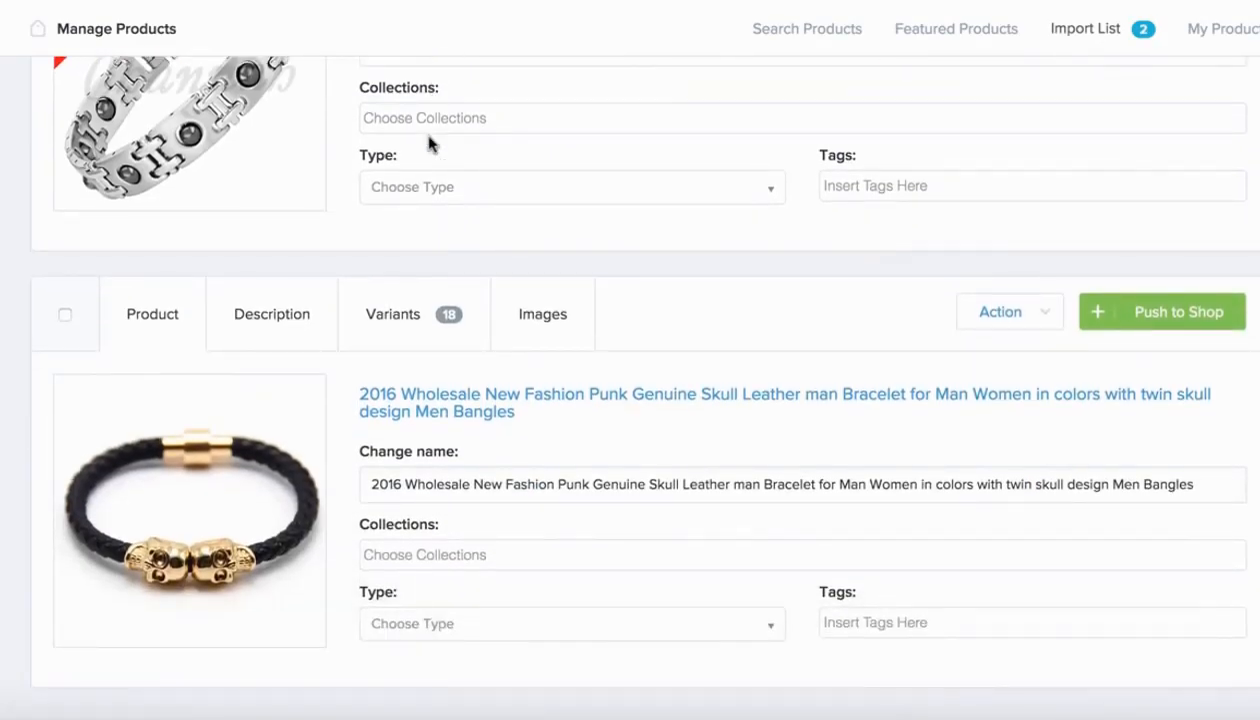
scroll(444, 157, "up", 2)
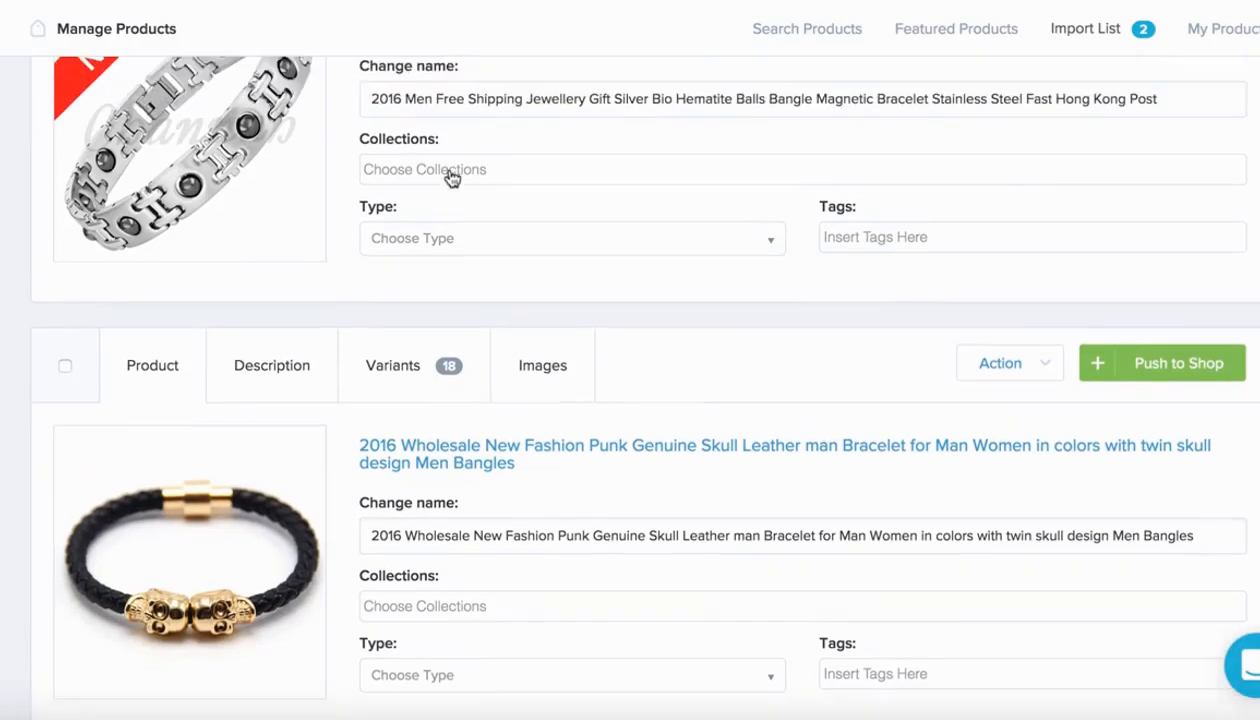
scroll(450, 171, "up", 1)
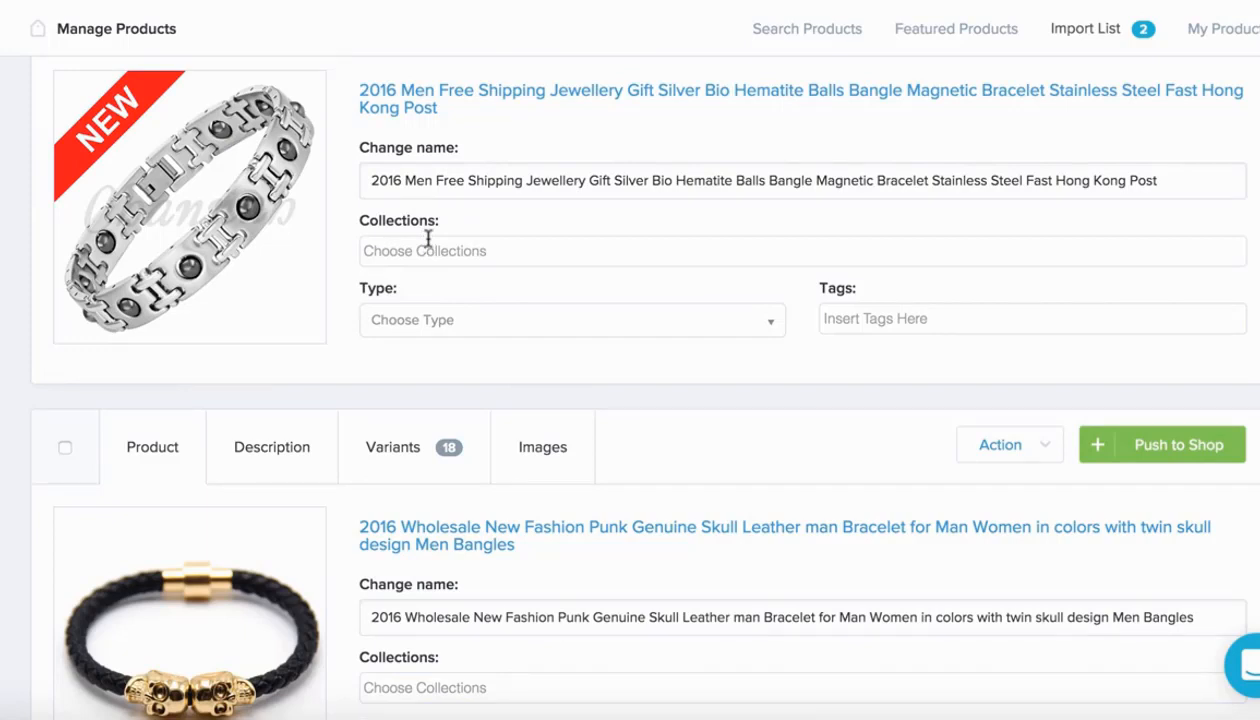
Rename the skull leather bracelet in the import list as "Gold Plated Skull Head Ban".
scroll(858, 394, "down", 3)
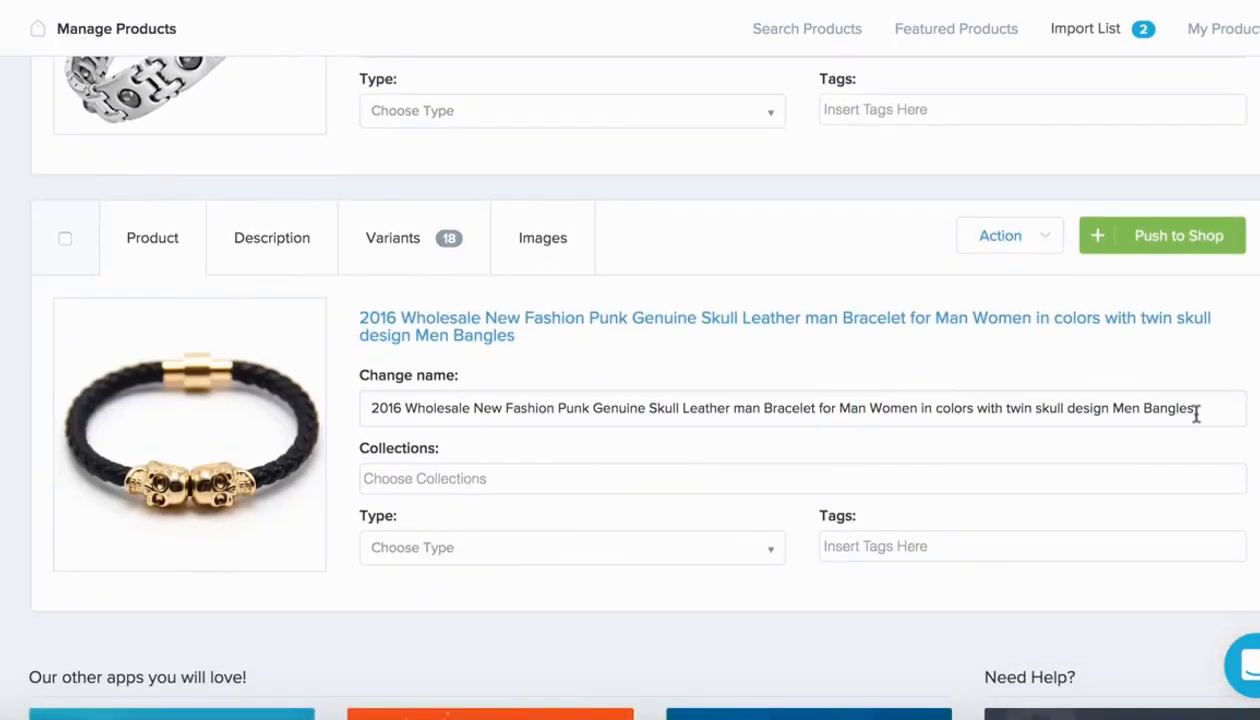
left_click_drag(1221, 410, 563, 442)
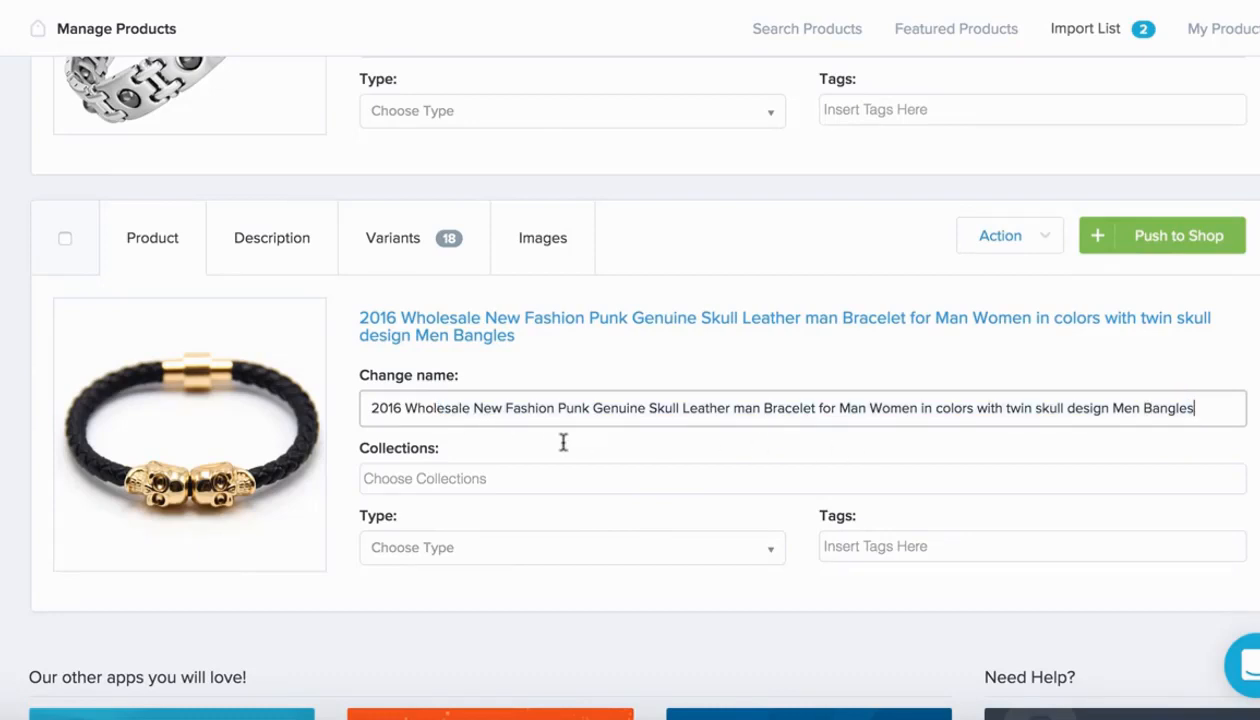
triple_click(1188, 400)
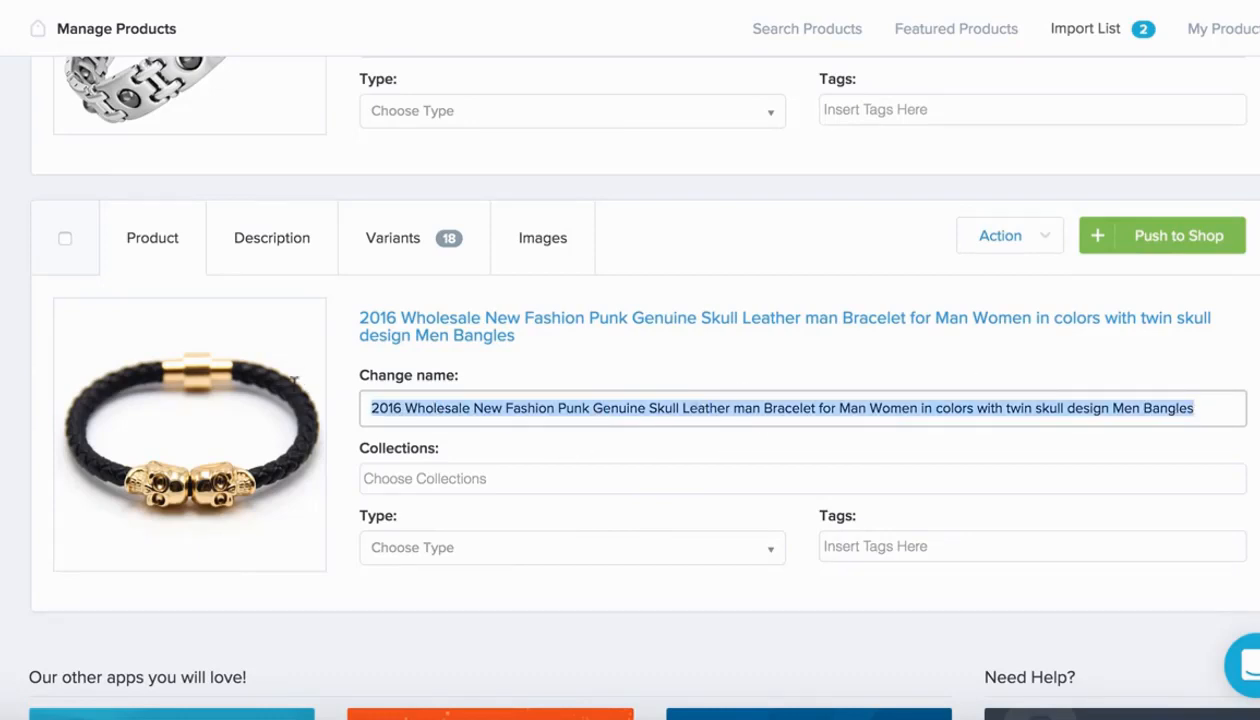
key("BackSpace")
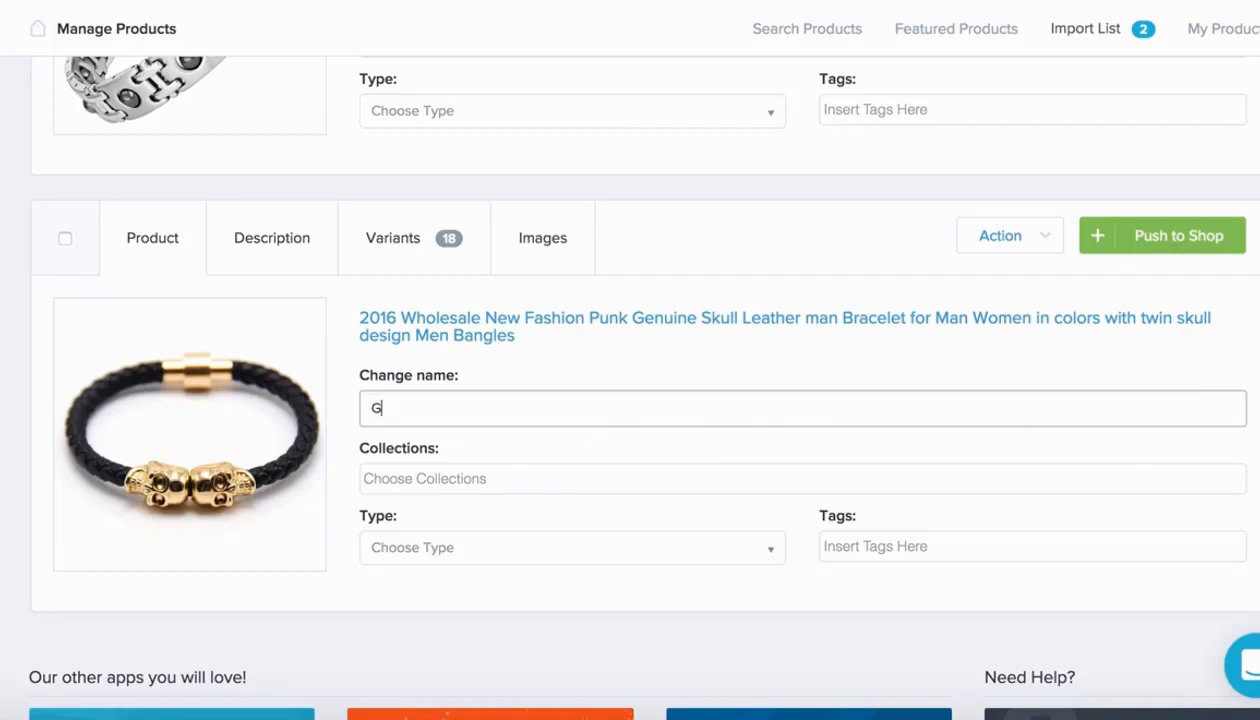
type("Gold PLated")
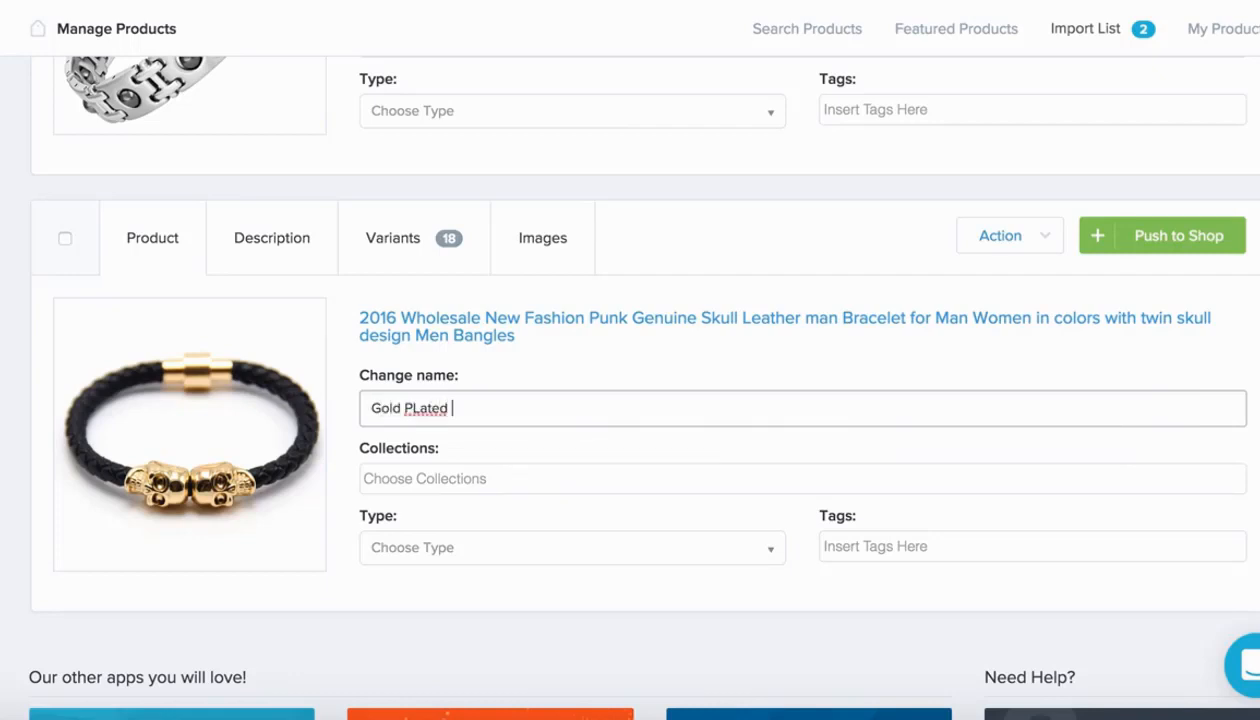
key("BackSpace")
key("BackSpace")
key("BackSpace")
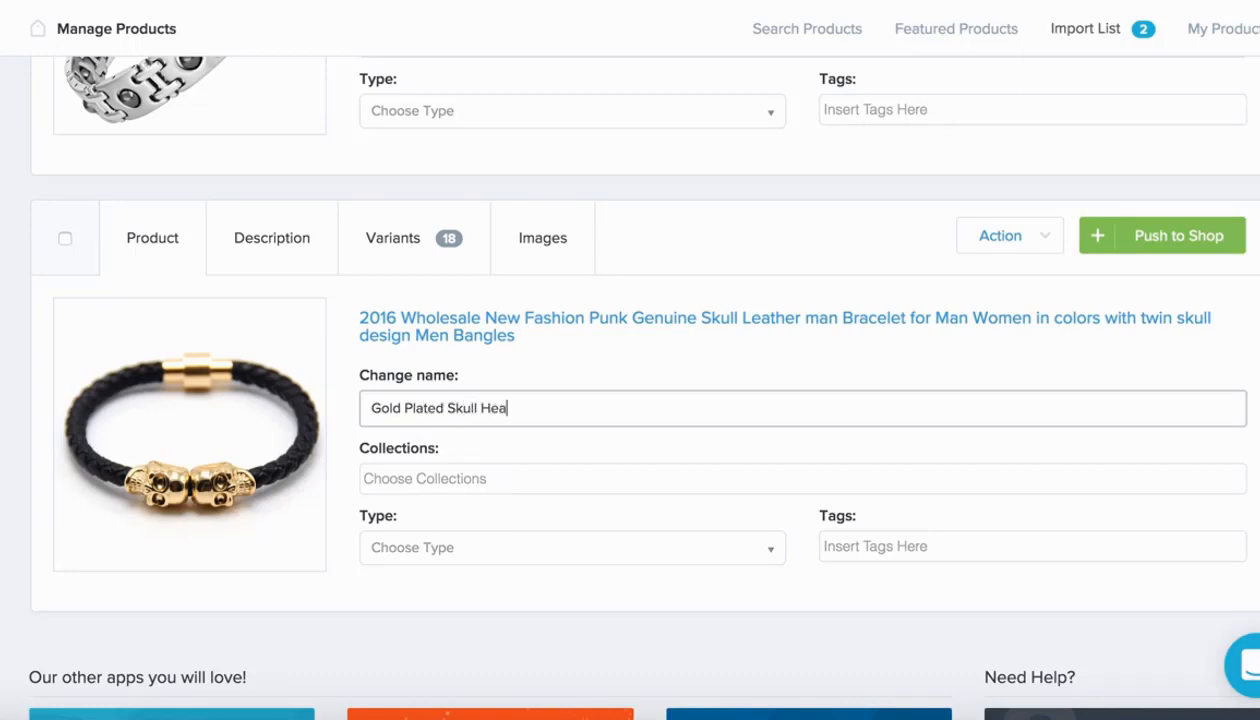
type("Ban")
left_click(295, 392)
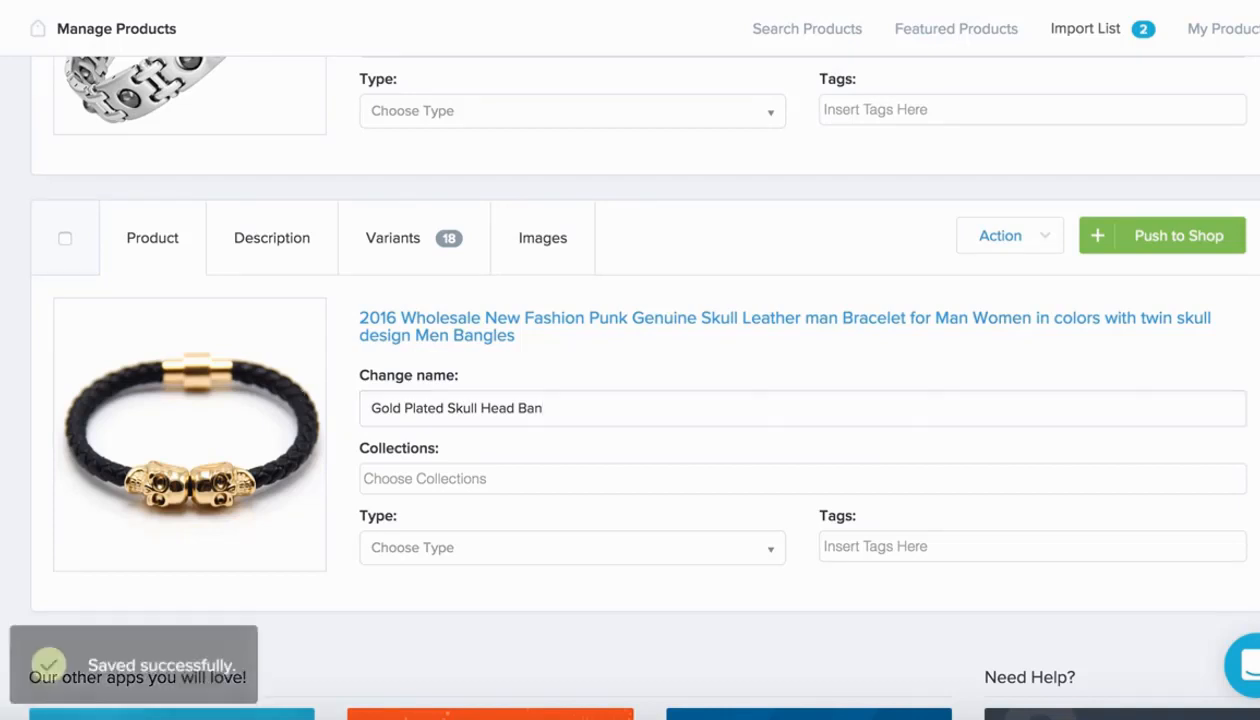
Complete the skull leather bracelet's name as "Gold Plated Skull Head Bangle" and check which collections can be assigned.
left_click(604, 402)
type("gle")
left_click(523, 482)
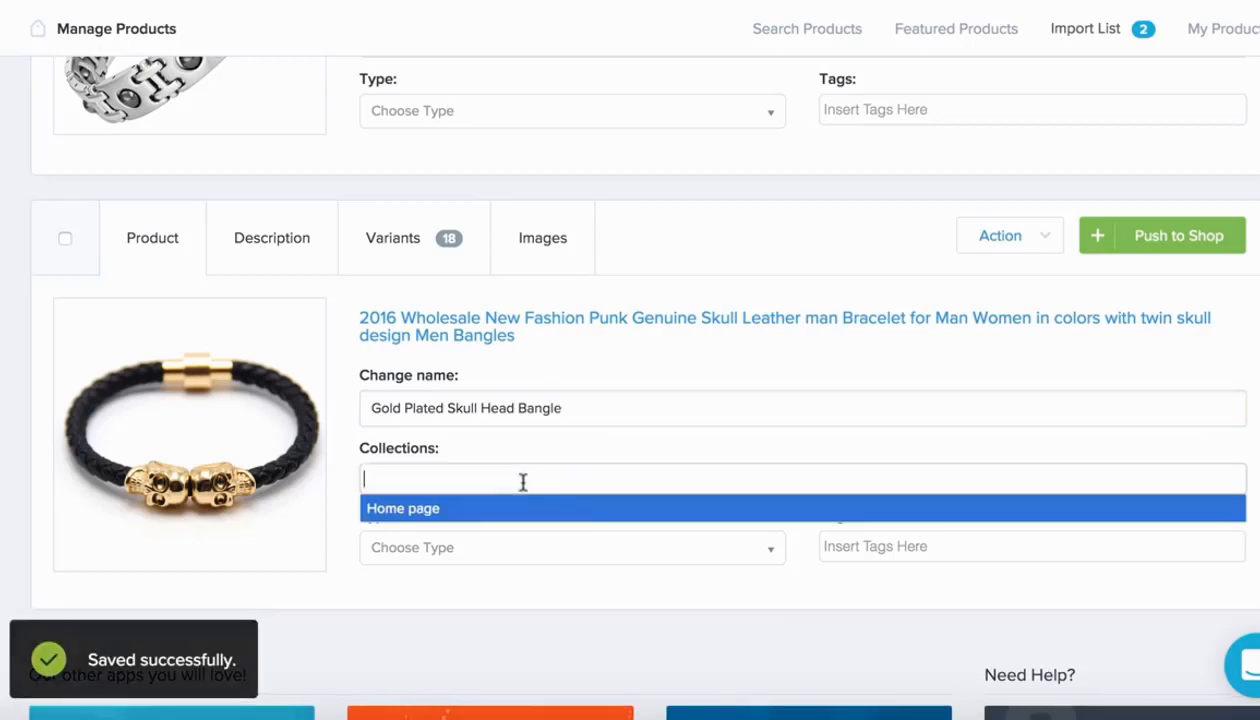
left_click(540, 456)
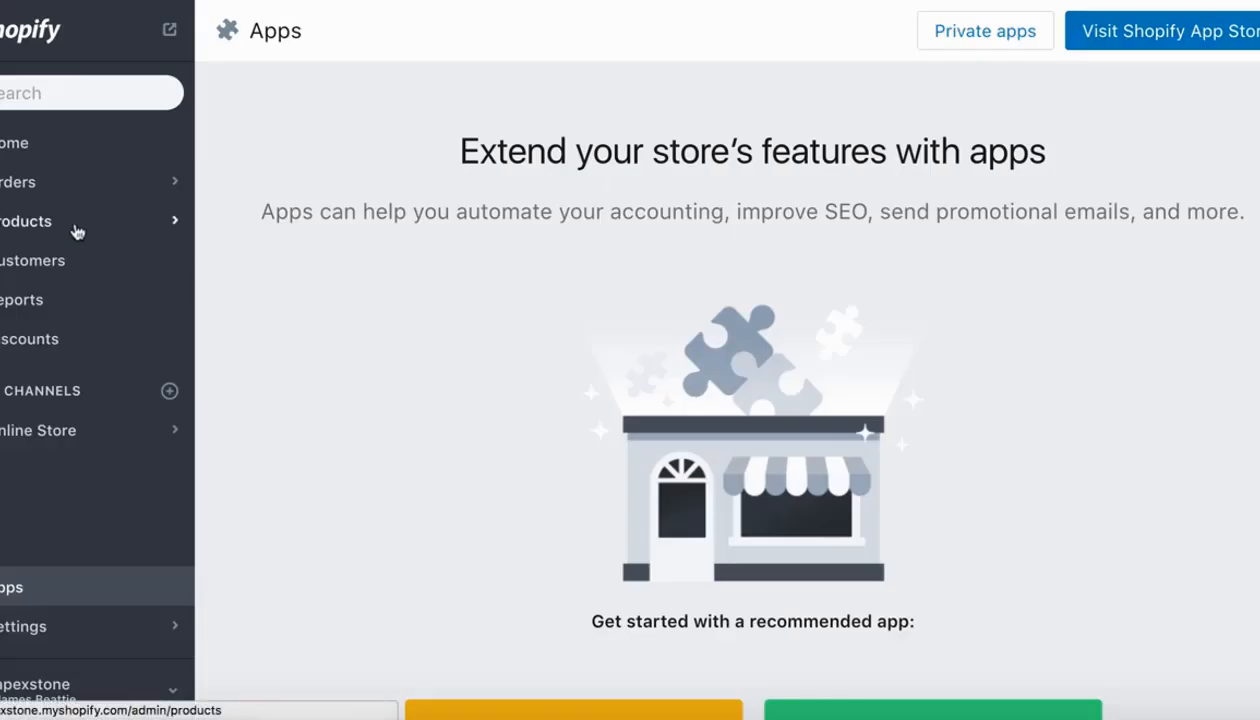
Switch to the Shopify admin and start adding a new product collection.
left_click(78, 222)
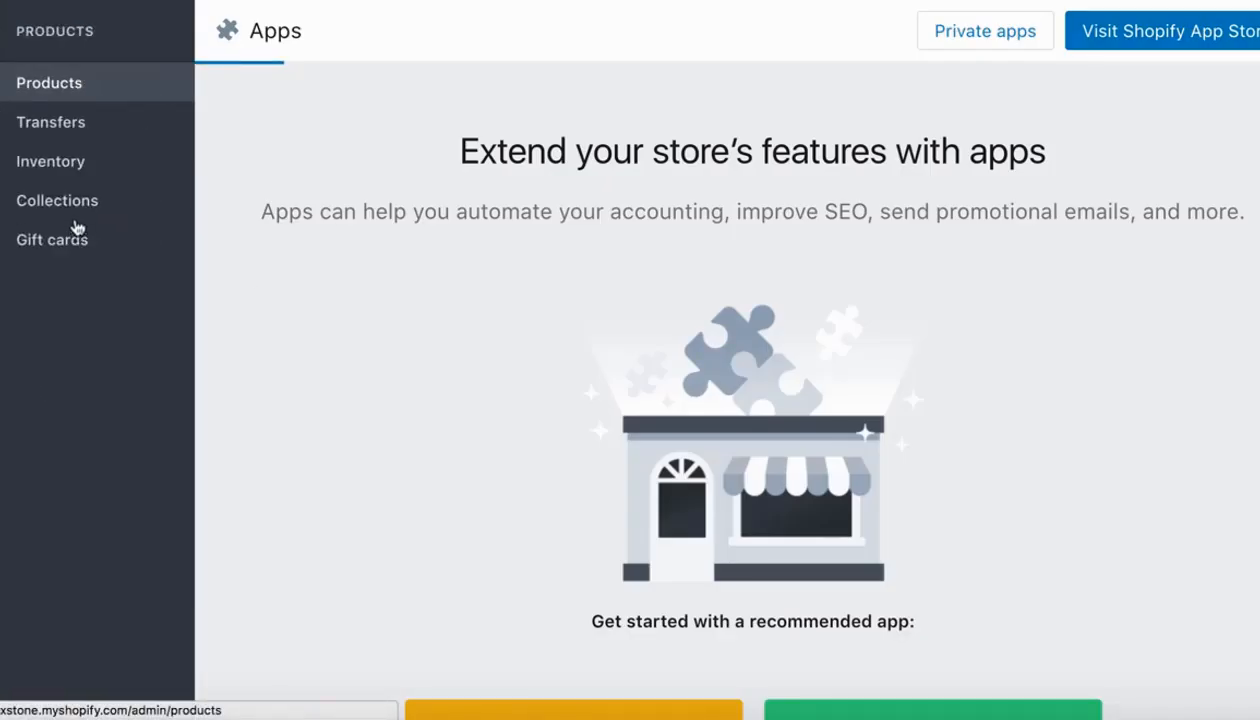
left_click(77, 215)
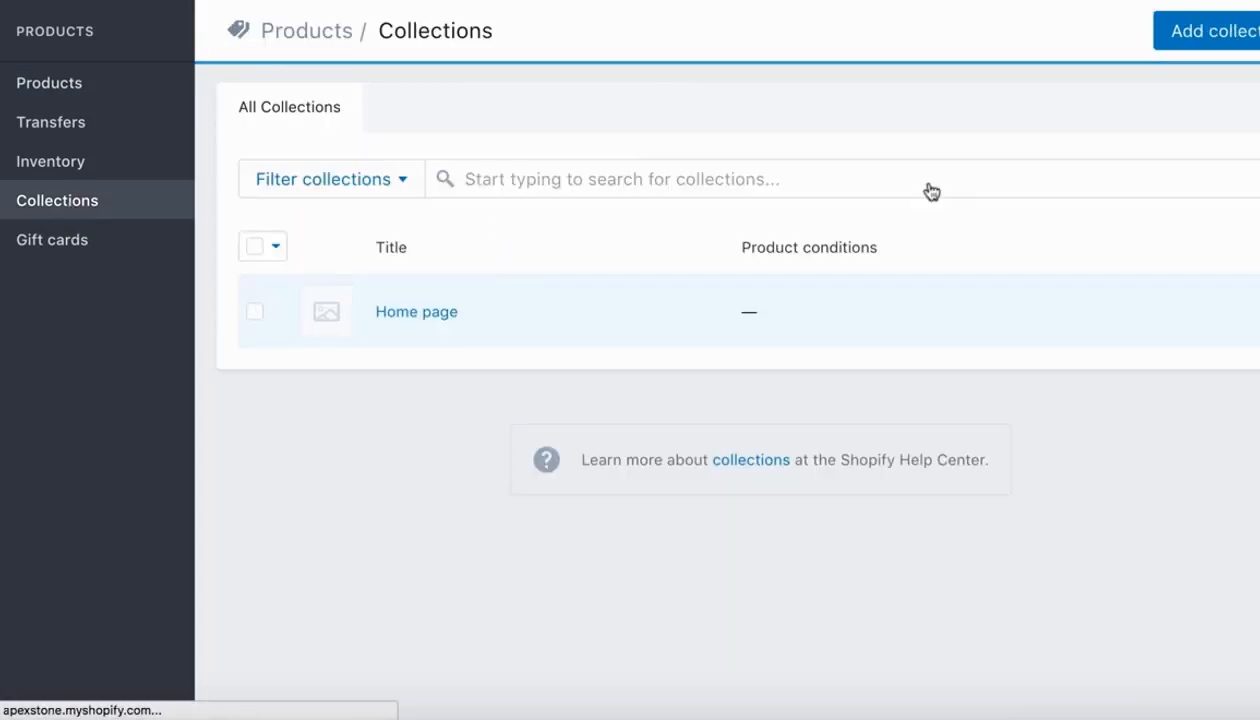
left_click(1208, 31)
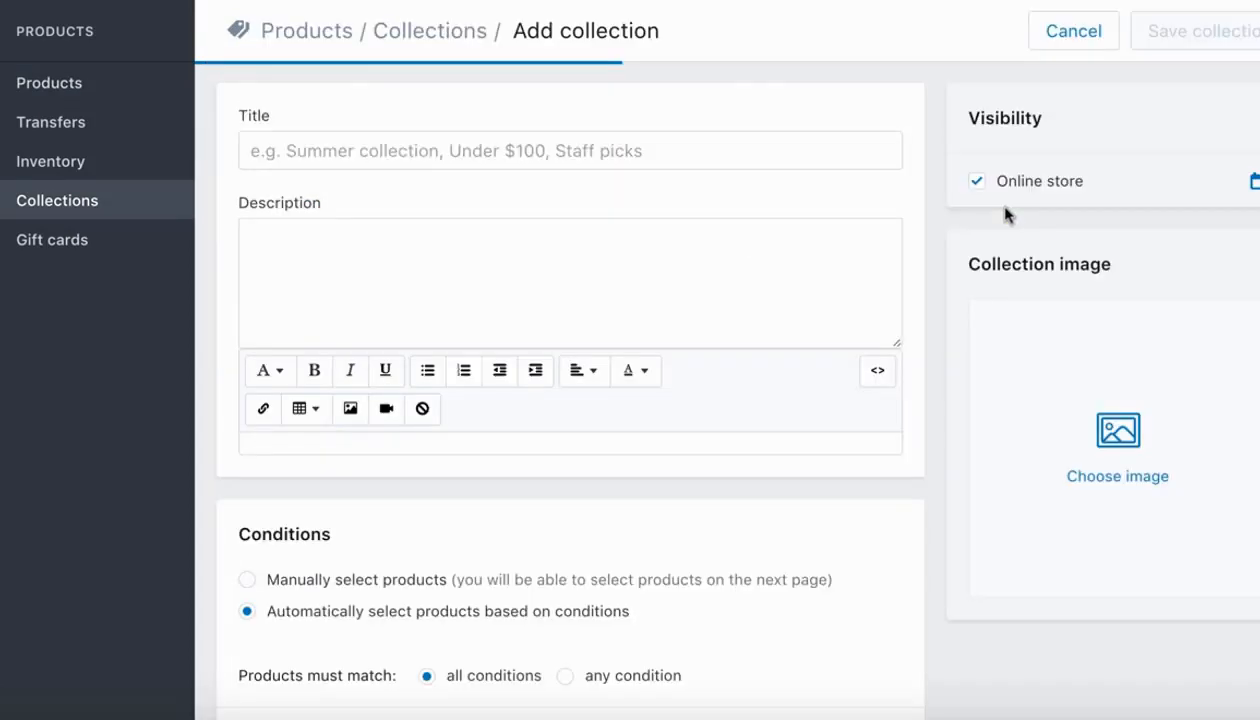
Title the new collection "Men's Bracelets" and leave its description empty.
left_click(409, 155)
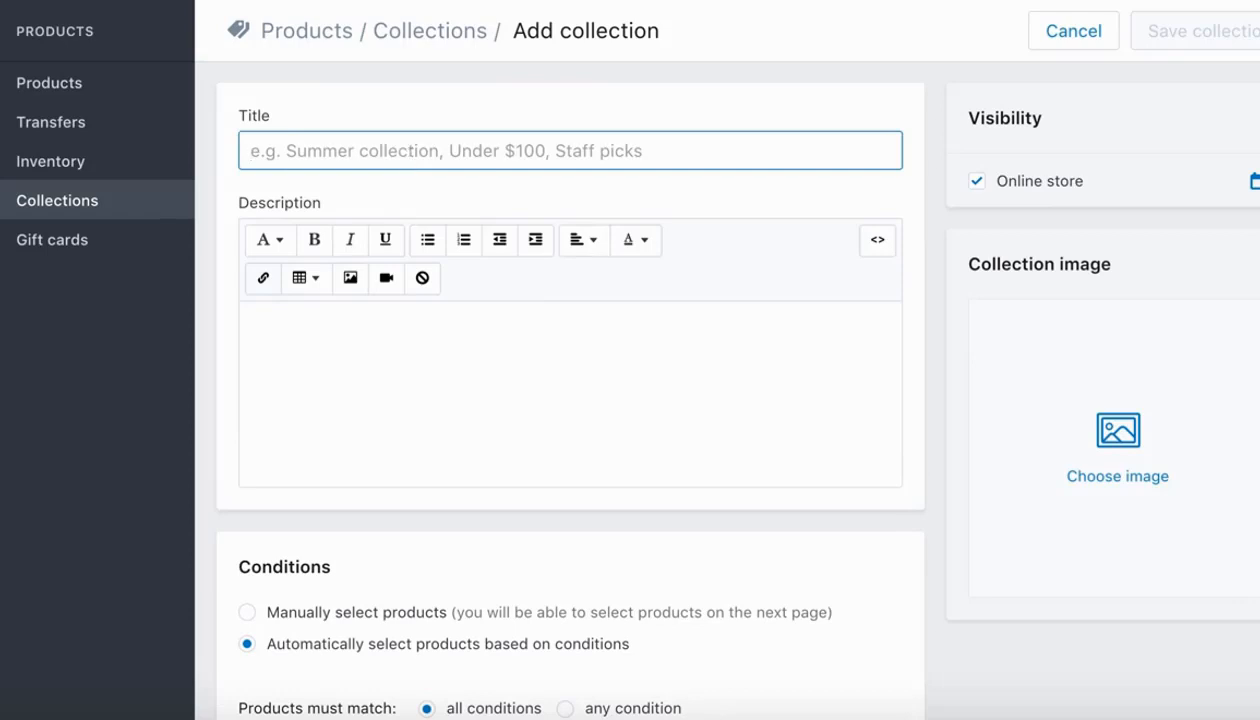
type("Men's Beace")
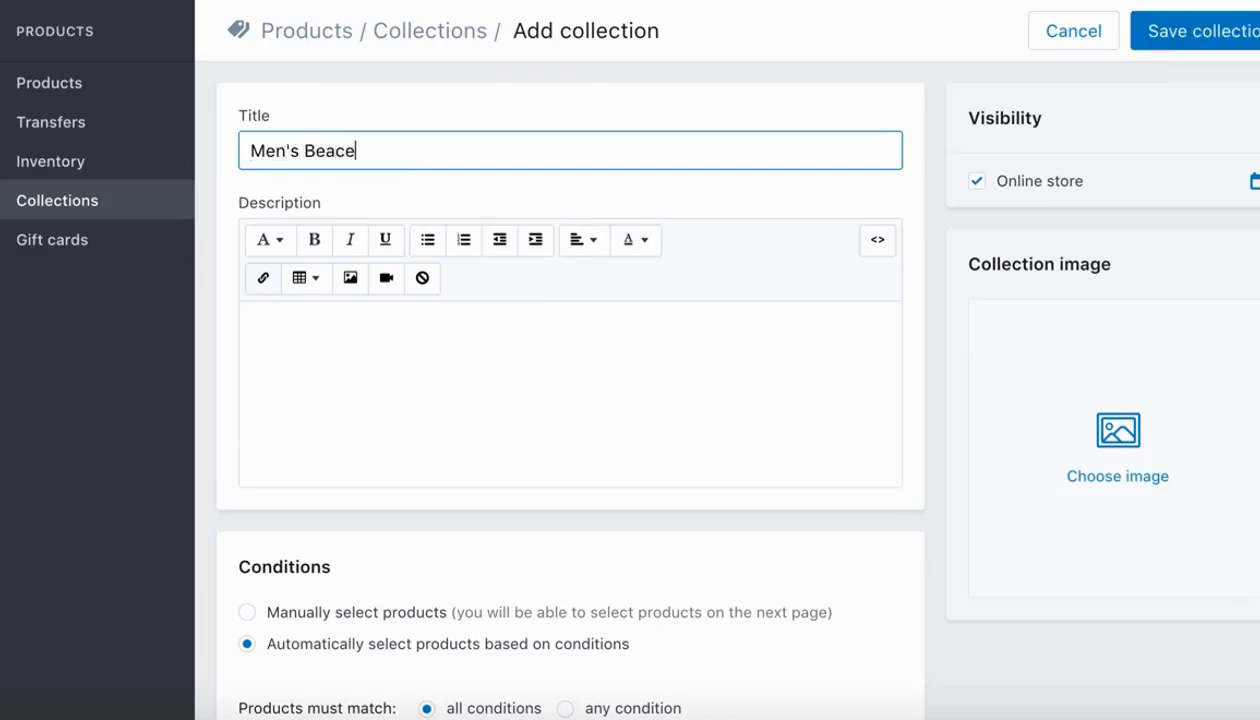
key("BackSpace")
key("BackSpace")
key("BackSpace")
type("racelets")
left_click(538, 360)
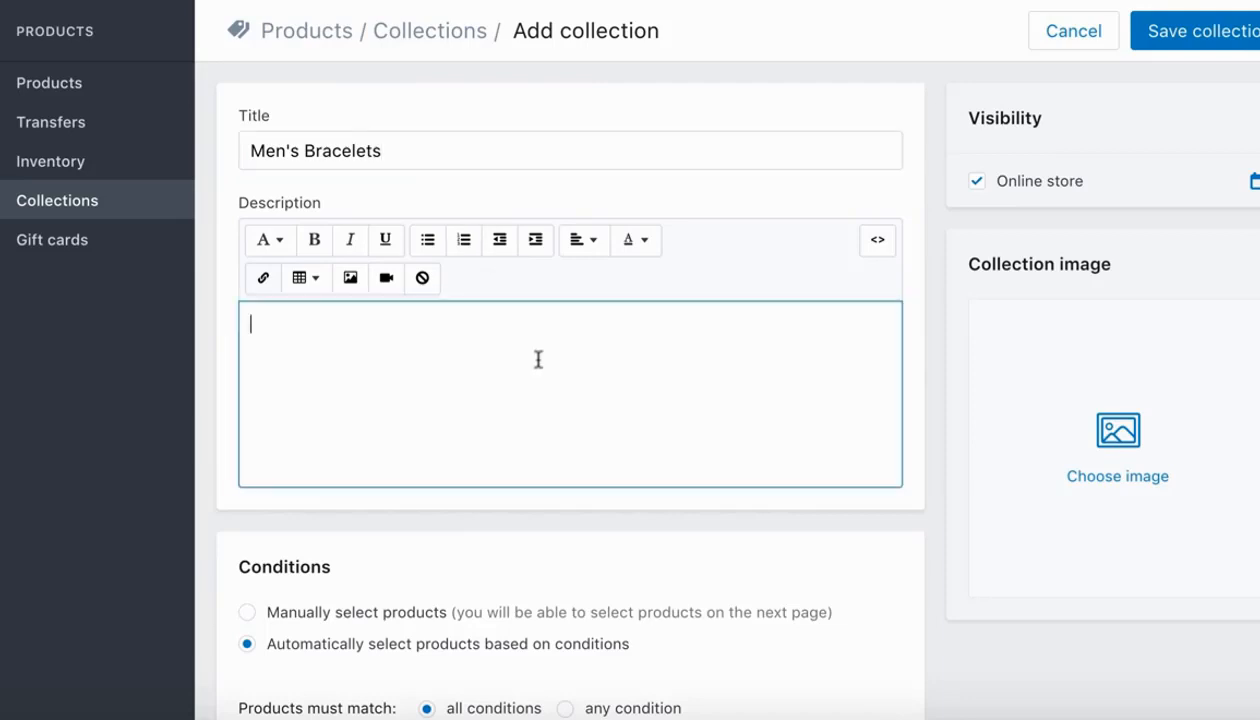
Set the Men's Bracelets collection to manually selected products and save it.
left_click(255, 608)
left_click(1206, 33)
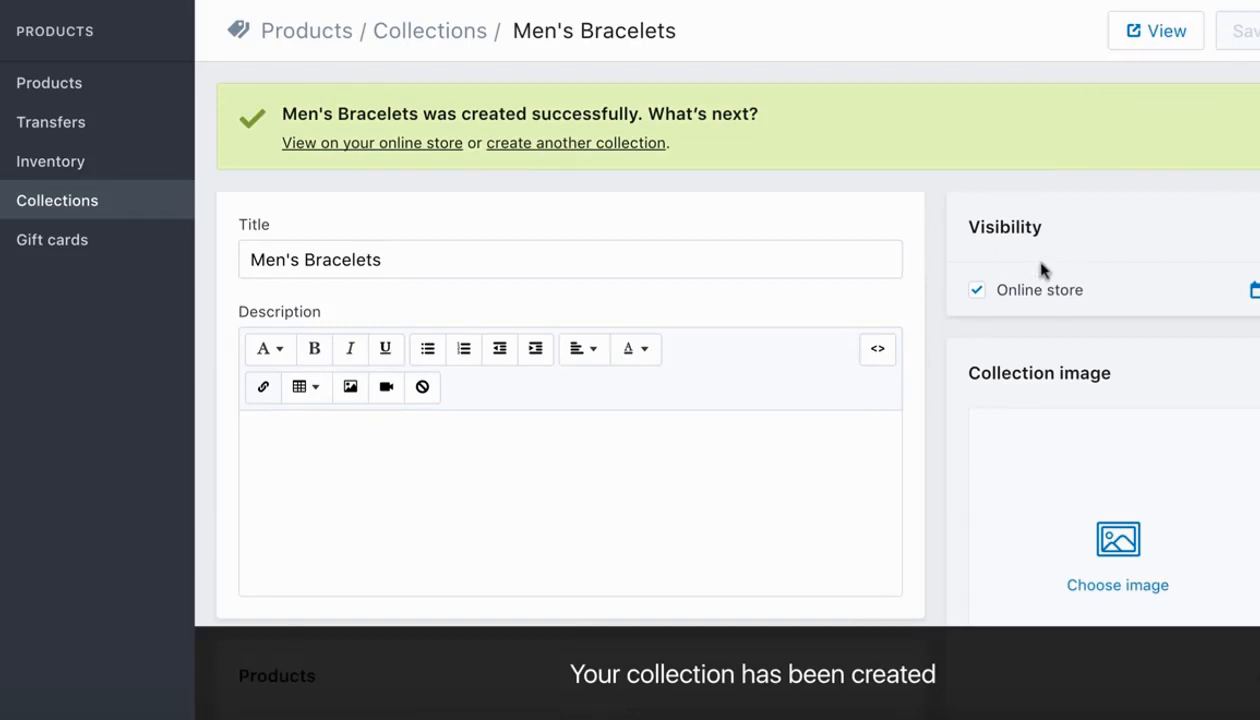
scroll(1038, 272, "down", 5)
scroll(1047, 516, "up", 3)
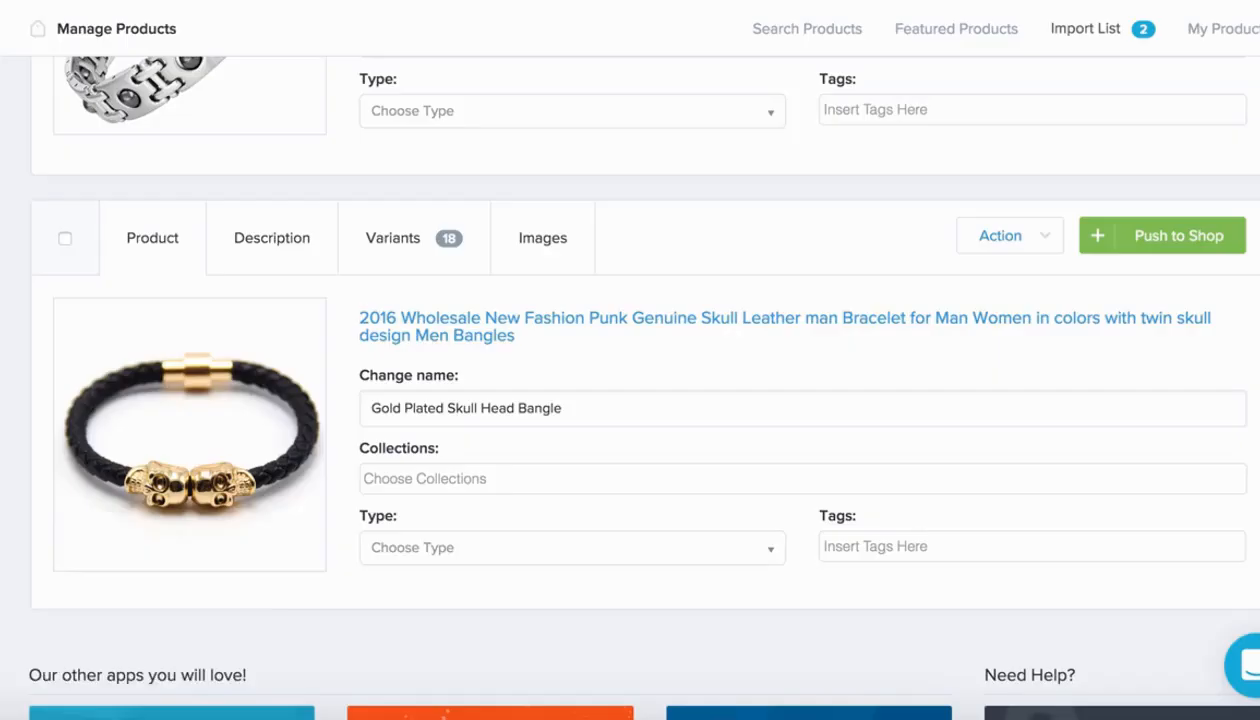
Reload the Oberlo import list, assign the skull bangle to the Men's Bracelets collection, and check its product type choices.
left_click(490, 478)
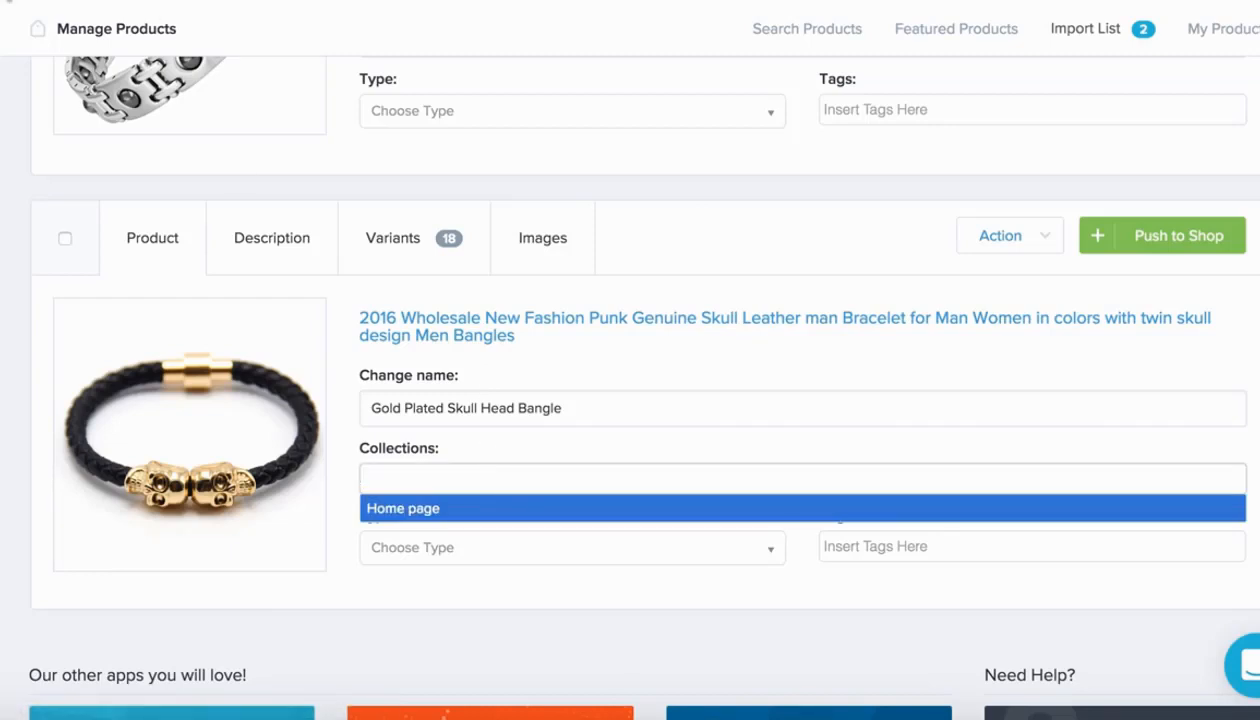
key("super+r")
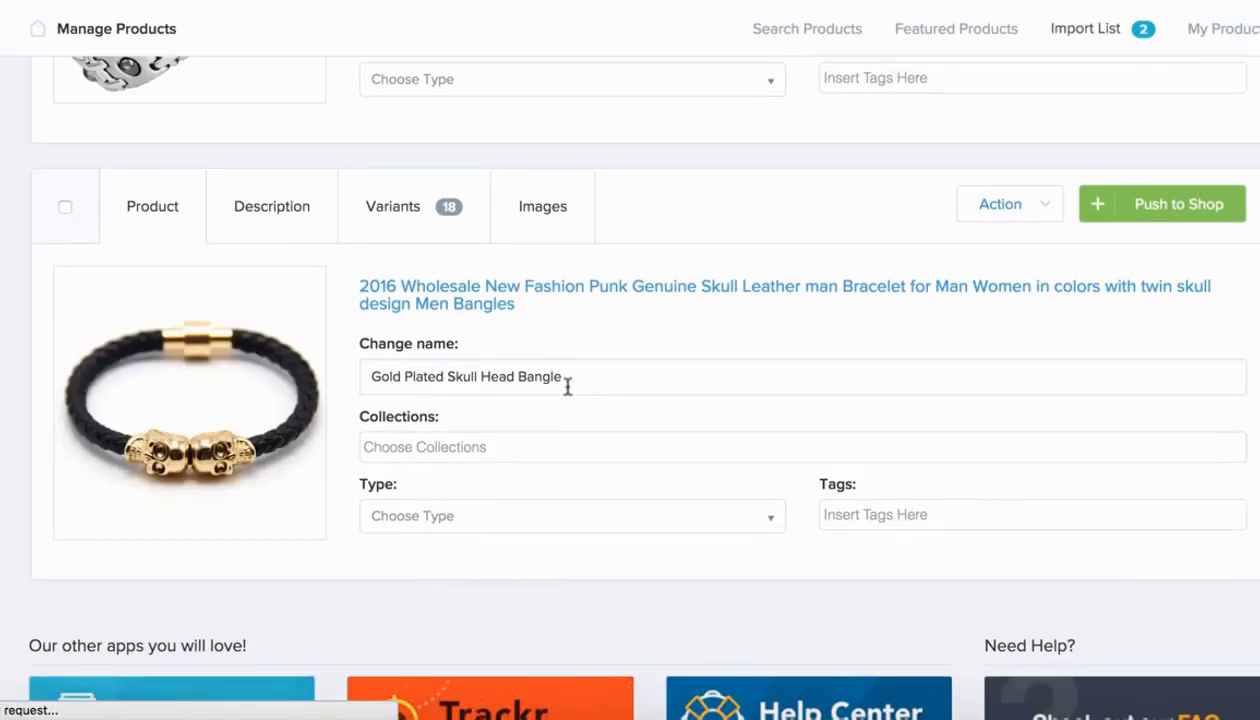
left_click(536, 447)
left_click(490, 505)
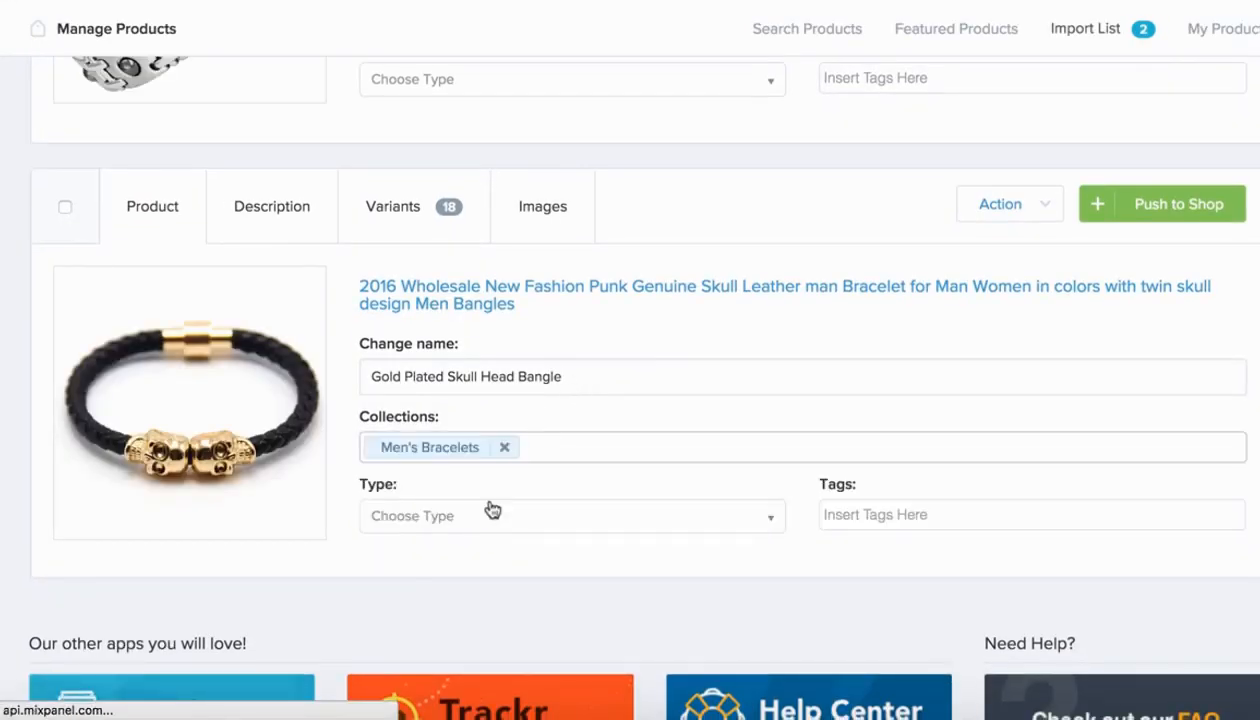
left_click(492, 510)
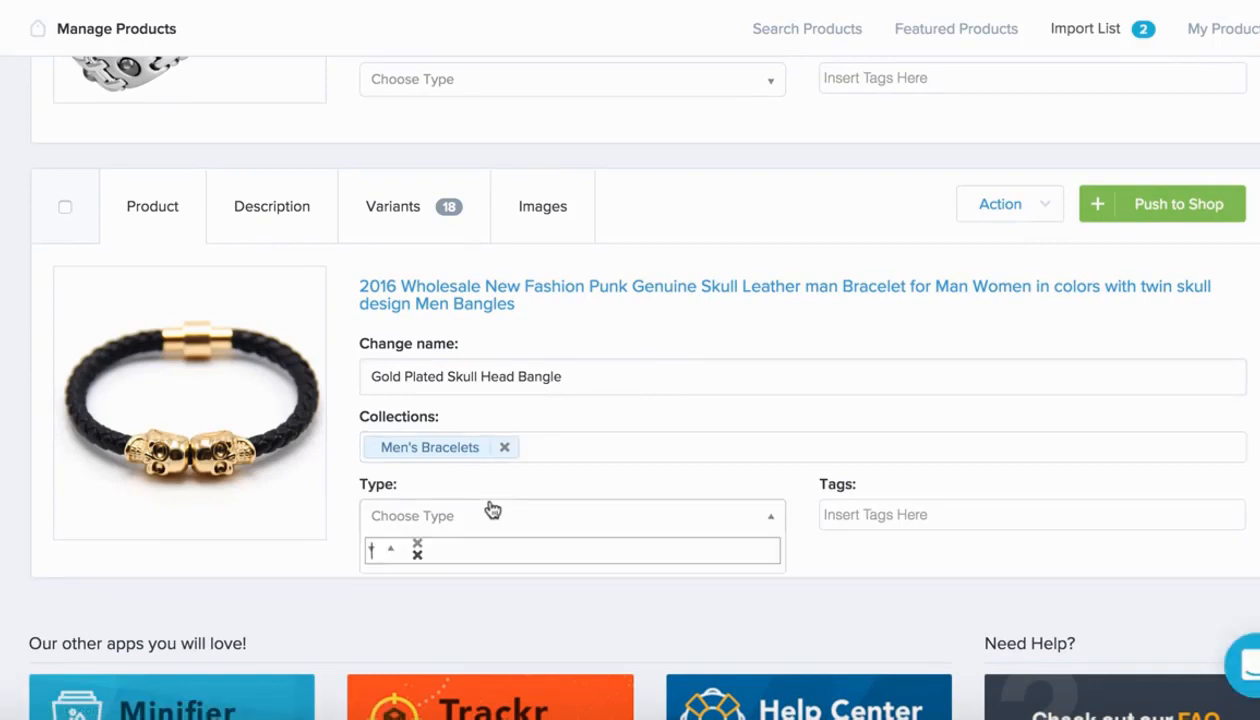
Add the tags Skull, bangle, mens, bracelet and jewellery to the Gold Plated Skull Head Bangle.
left_click(893, 514)
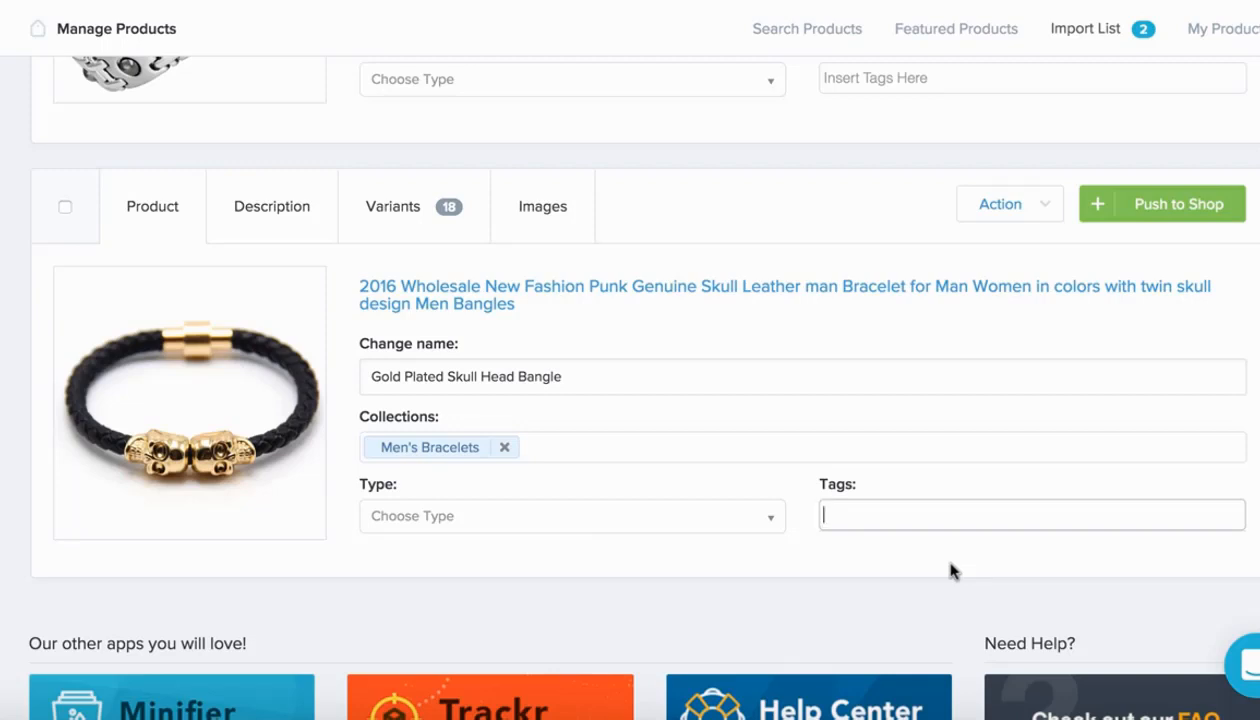
type("Skull")
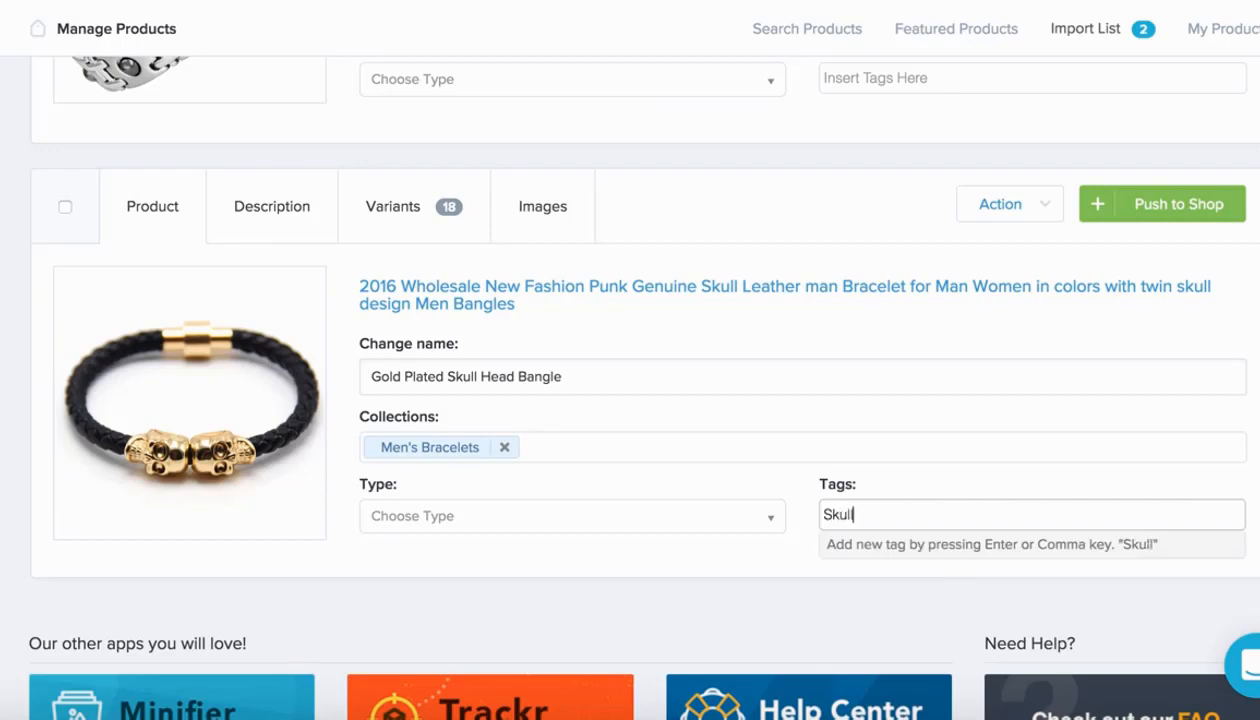
key("Return")
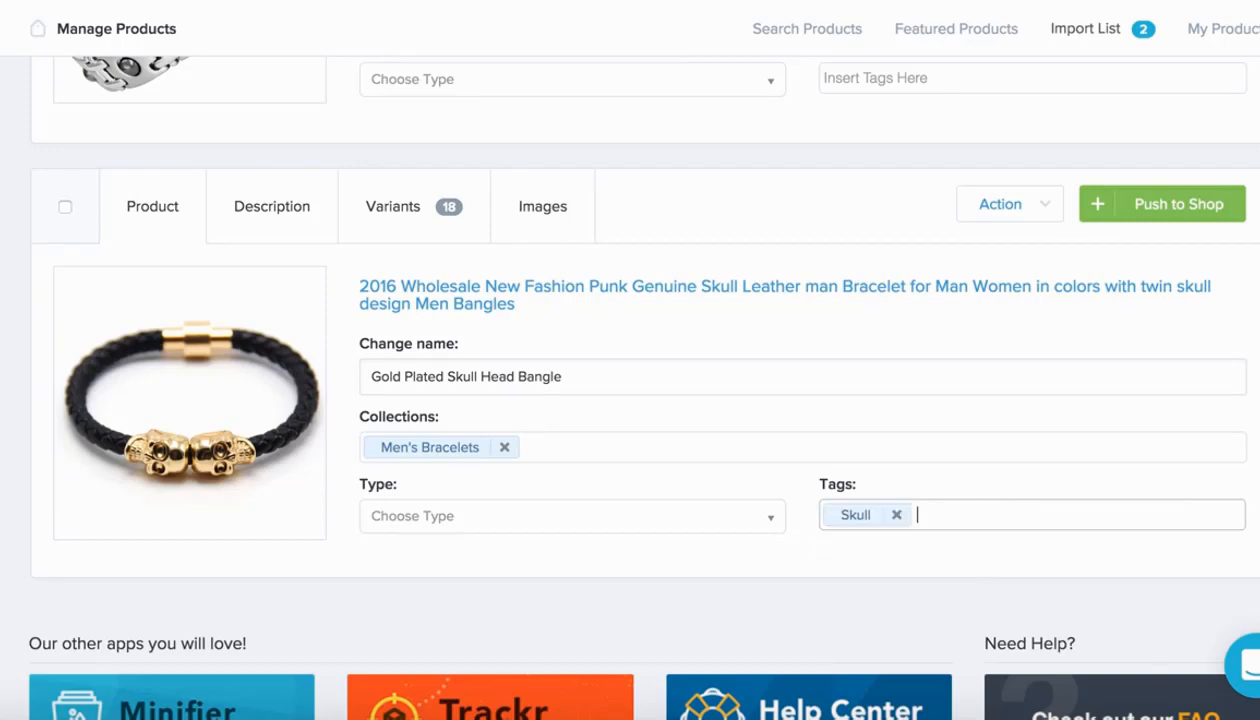
type("bangle")
key("Return")
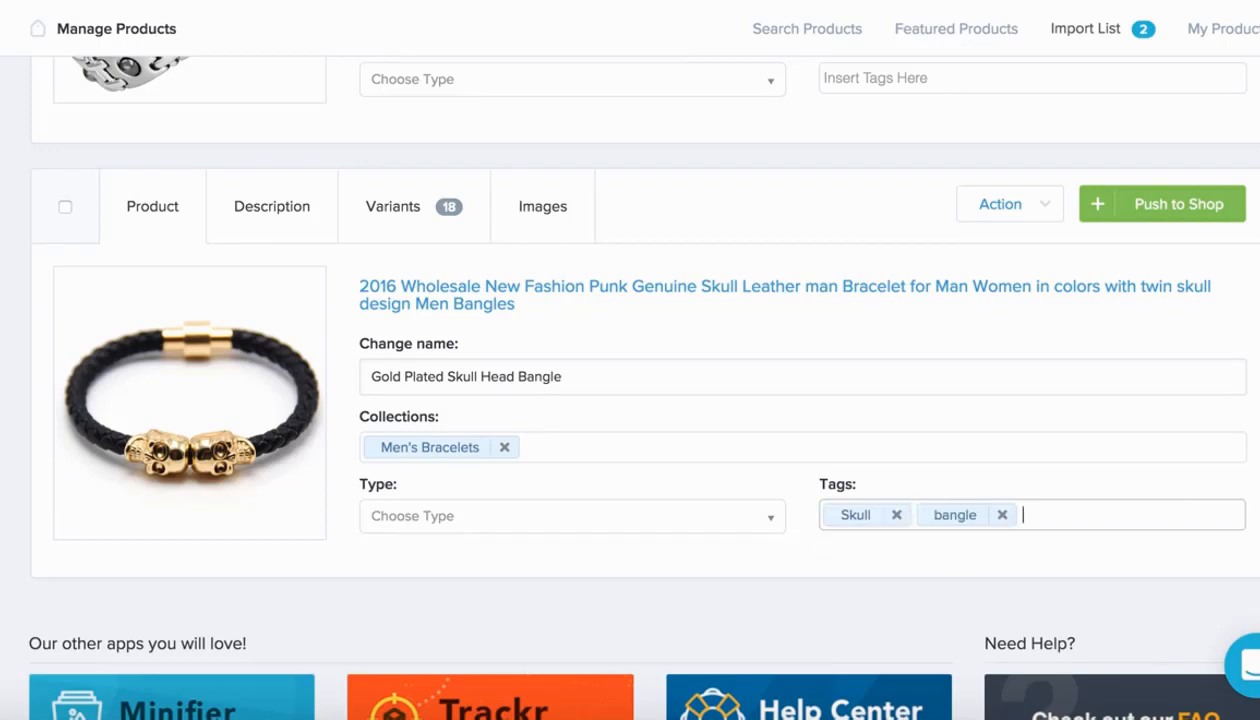
type("mens")
key("Return")
type("bra")
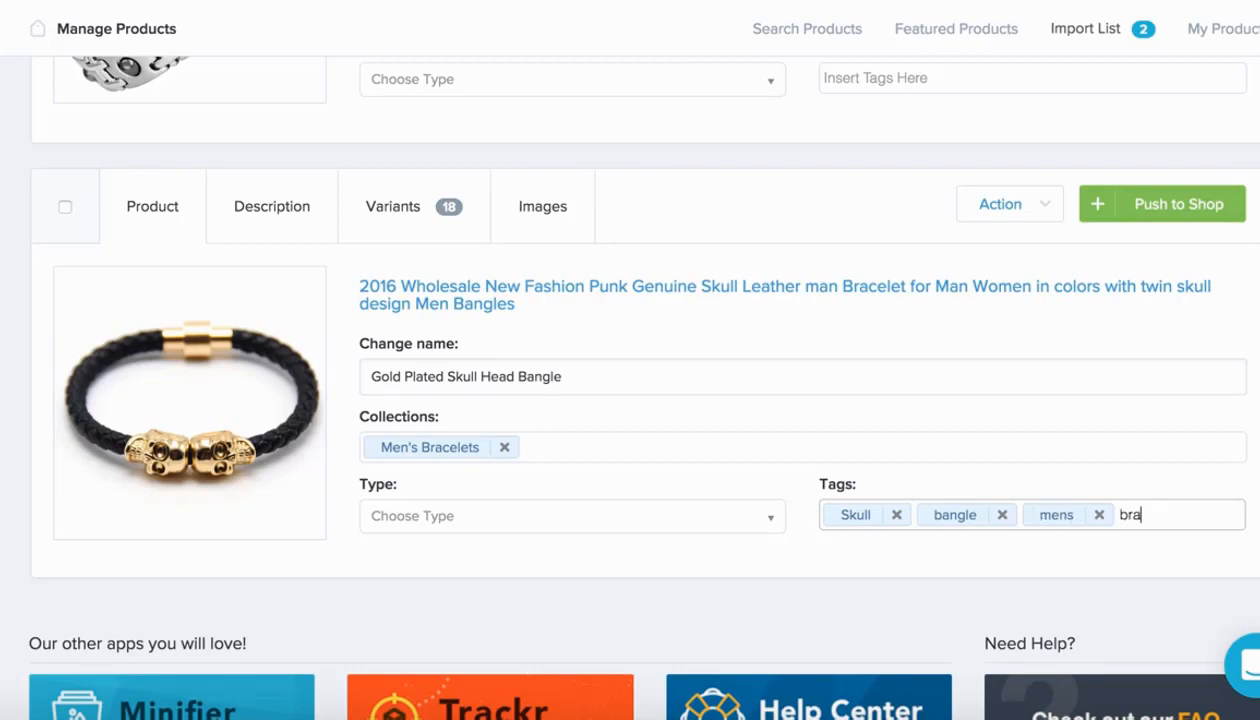
type("celet")
key("Return")
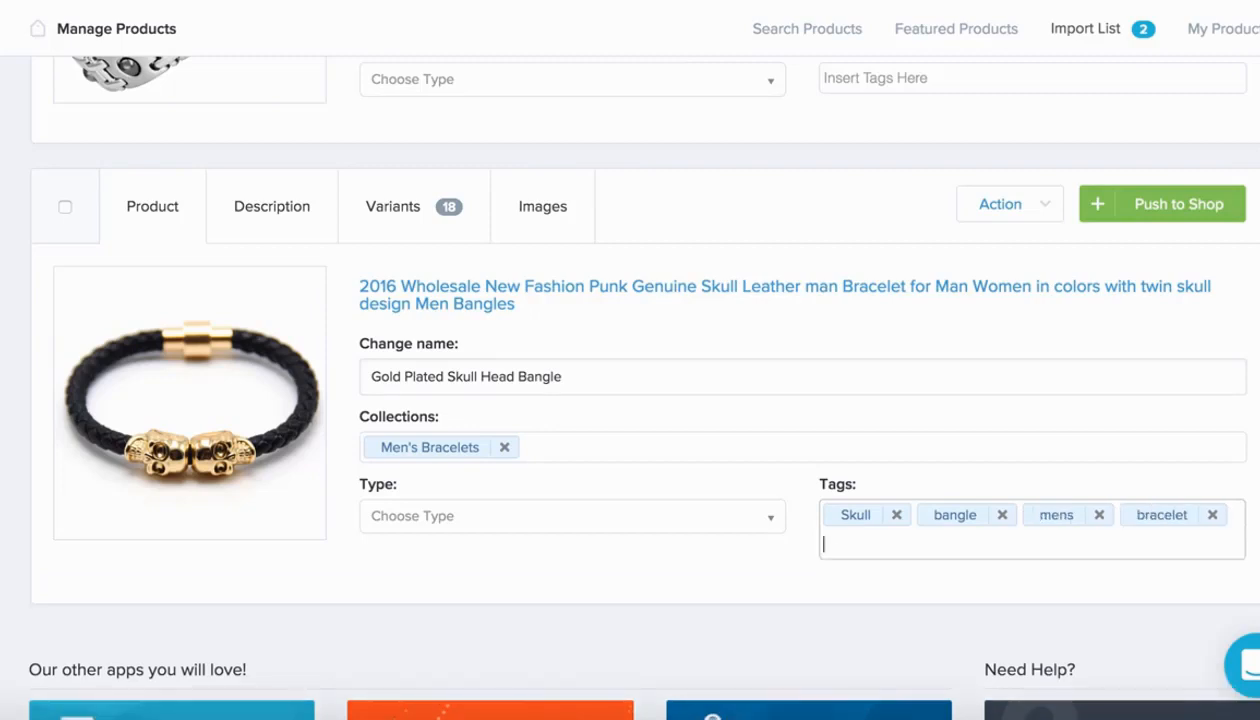
type("jewellery")
key("Return")
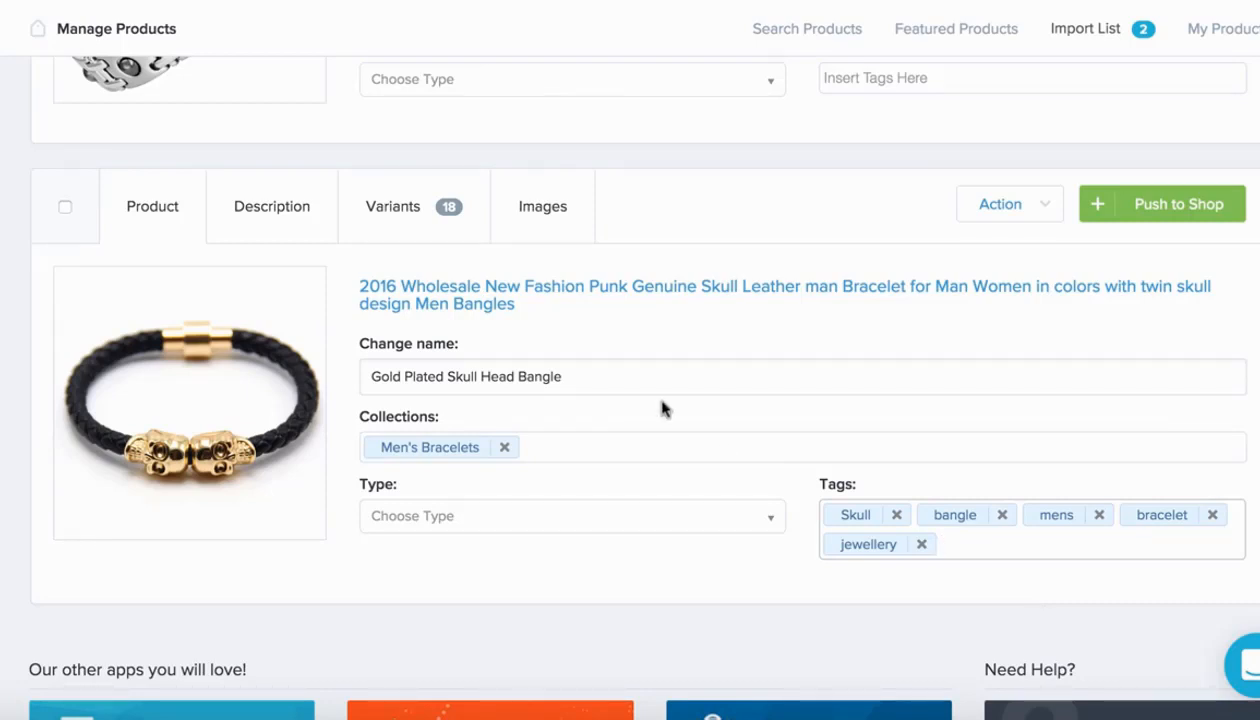
Examine the skull bangle's product images and which of them are selected for import.
left_click(526, 237)
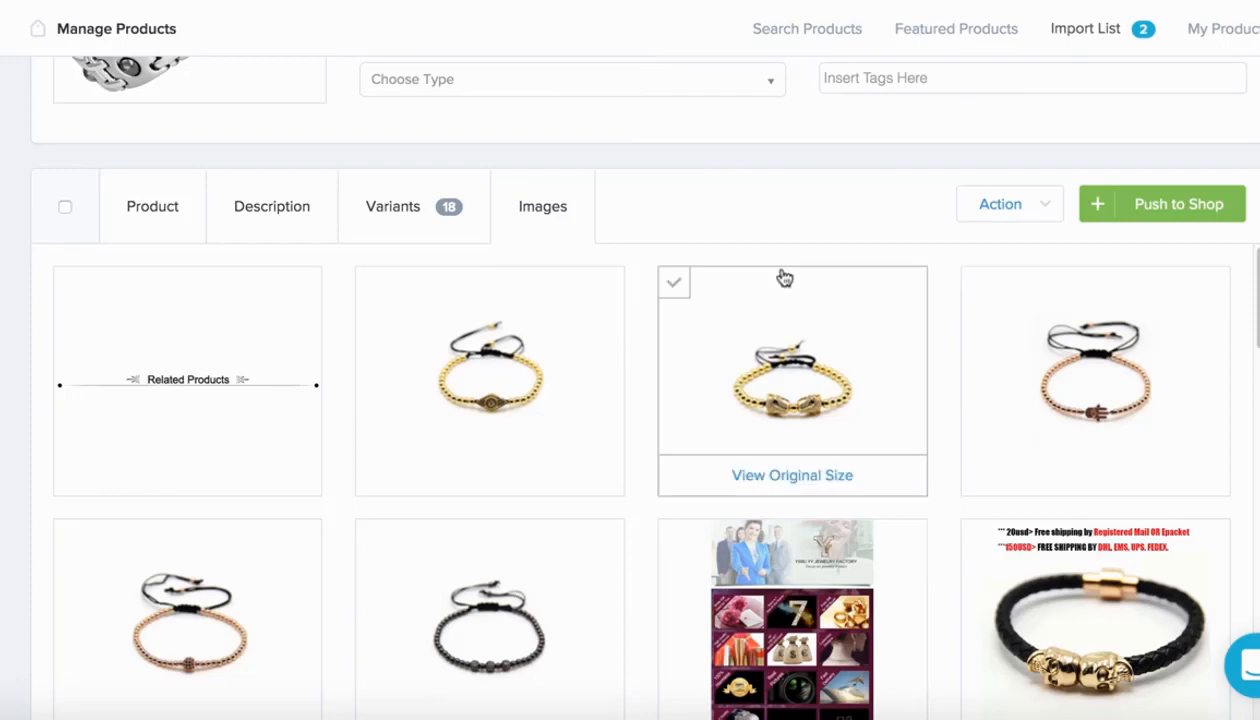
scroll(783, 277, "down", 6)
scroll(783, 277, "down", 8)
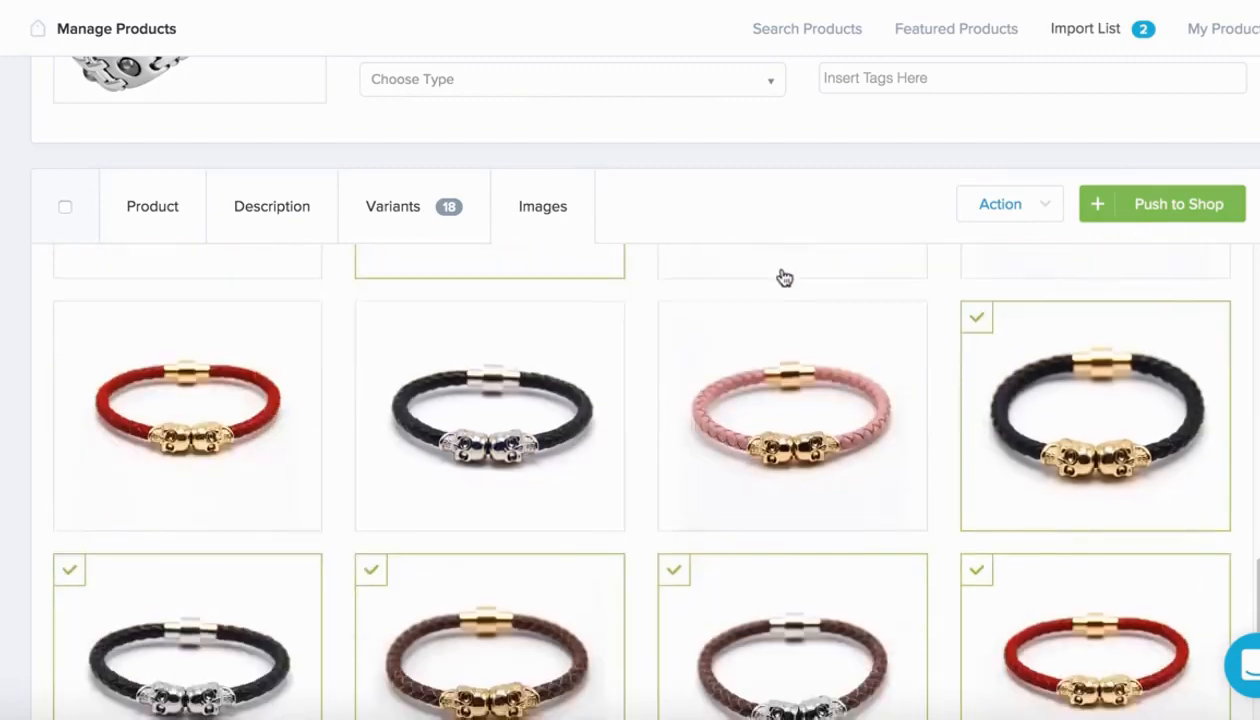
scroll(783, 277, "up", 3)
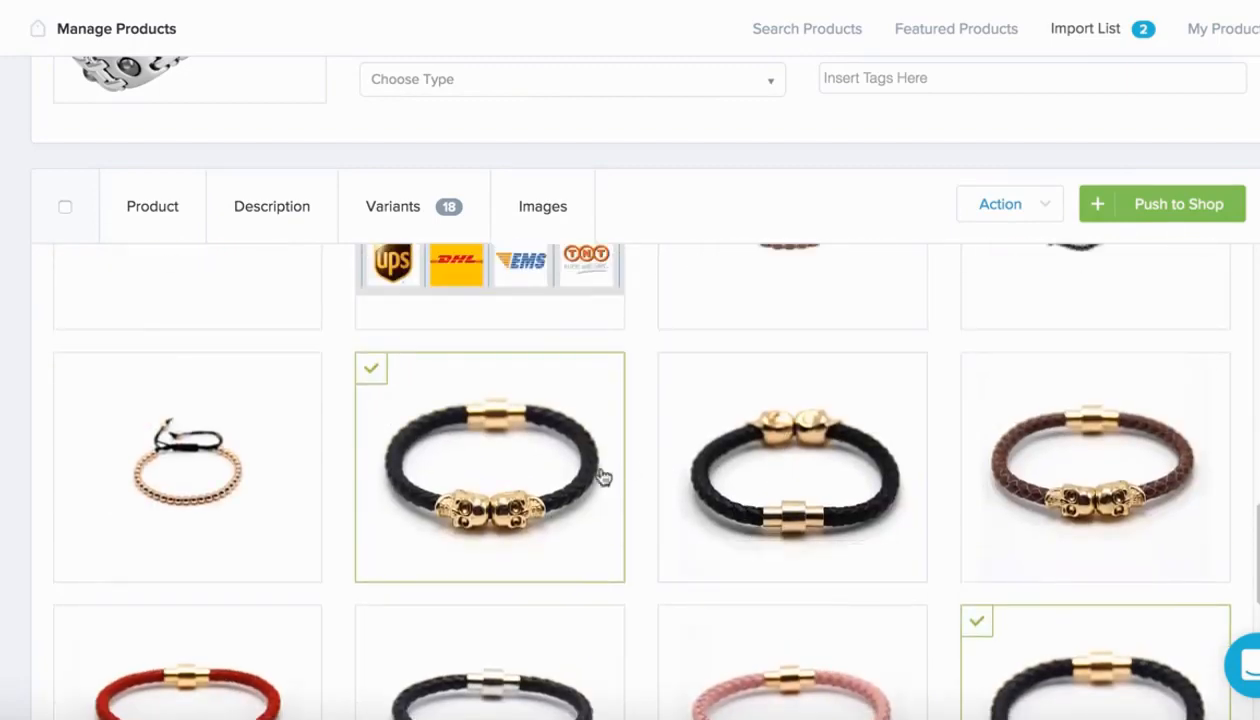
scroll(510, 500, "down", 3)
scroll(510, 500, "down", 3)
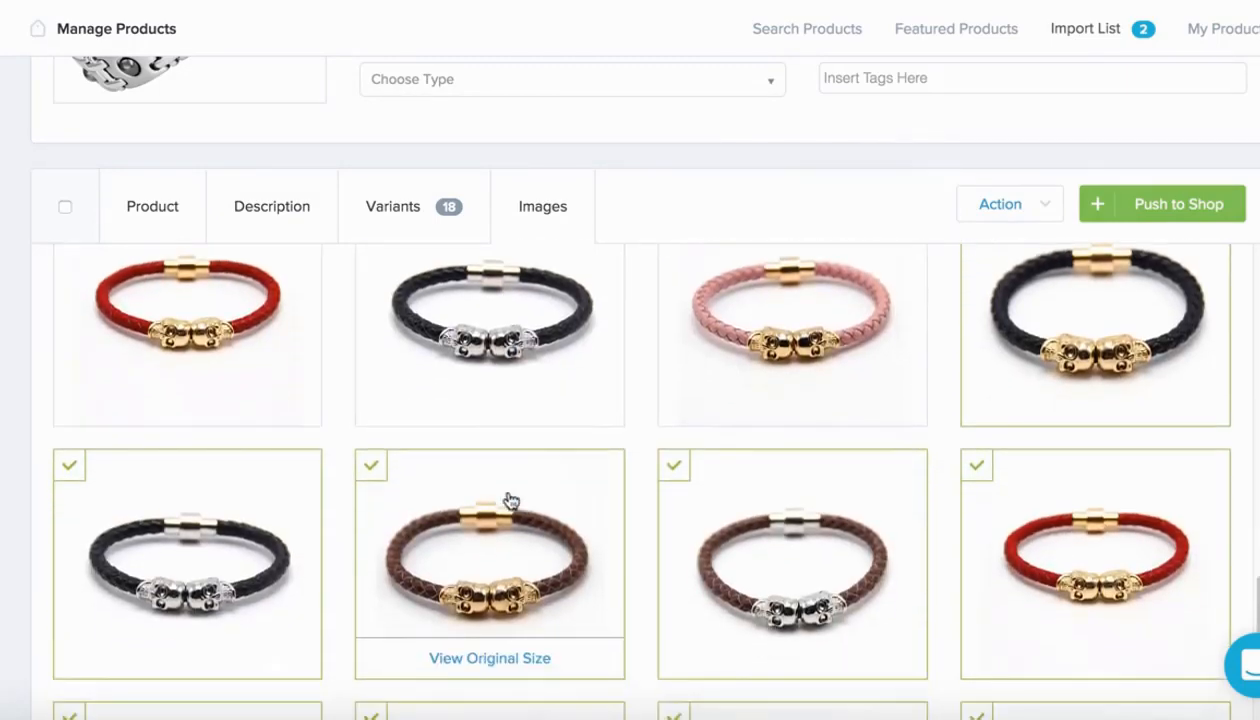
scroll(510, 500, "down", 7)
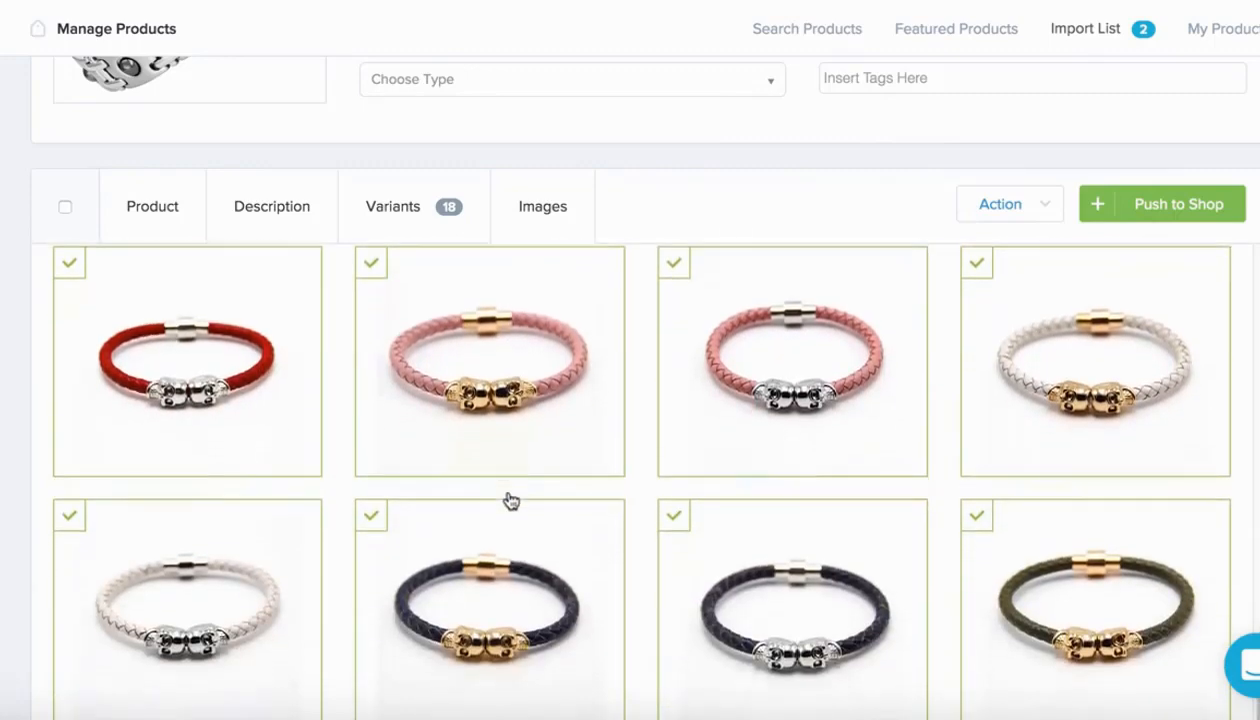
scroll(510, 500, "down", 5)
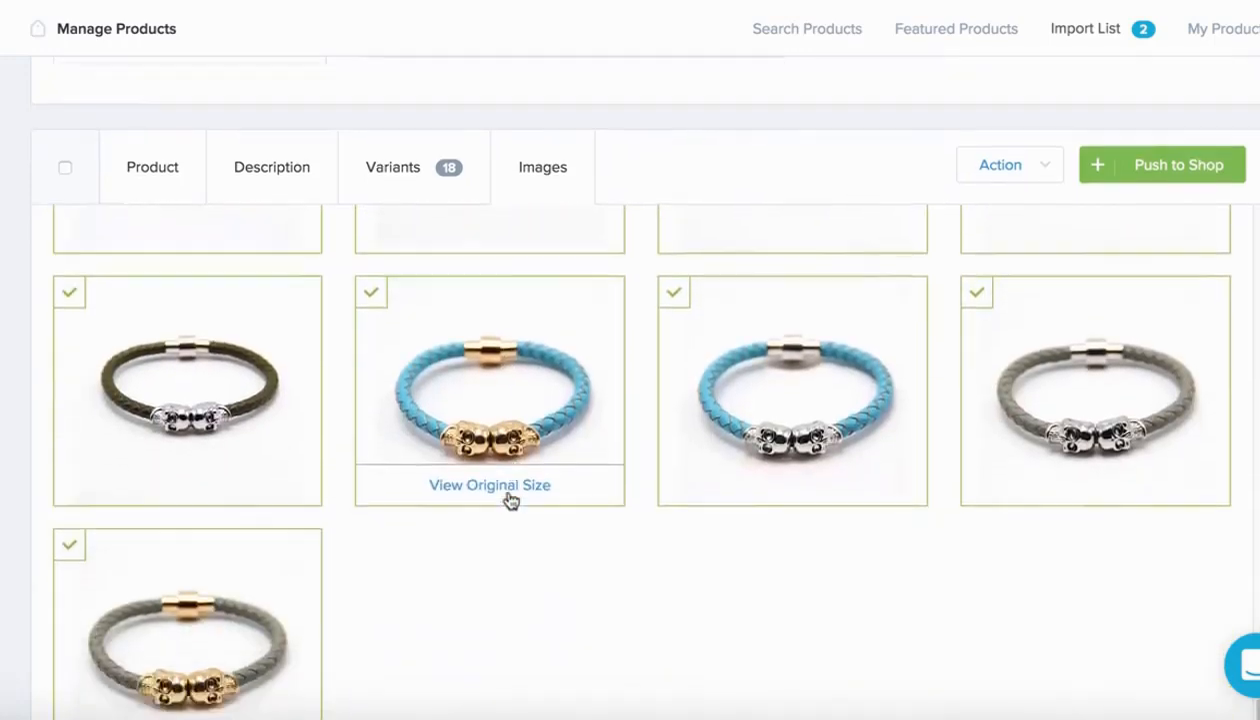
scroll(510, 500, "up", 10)
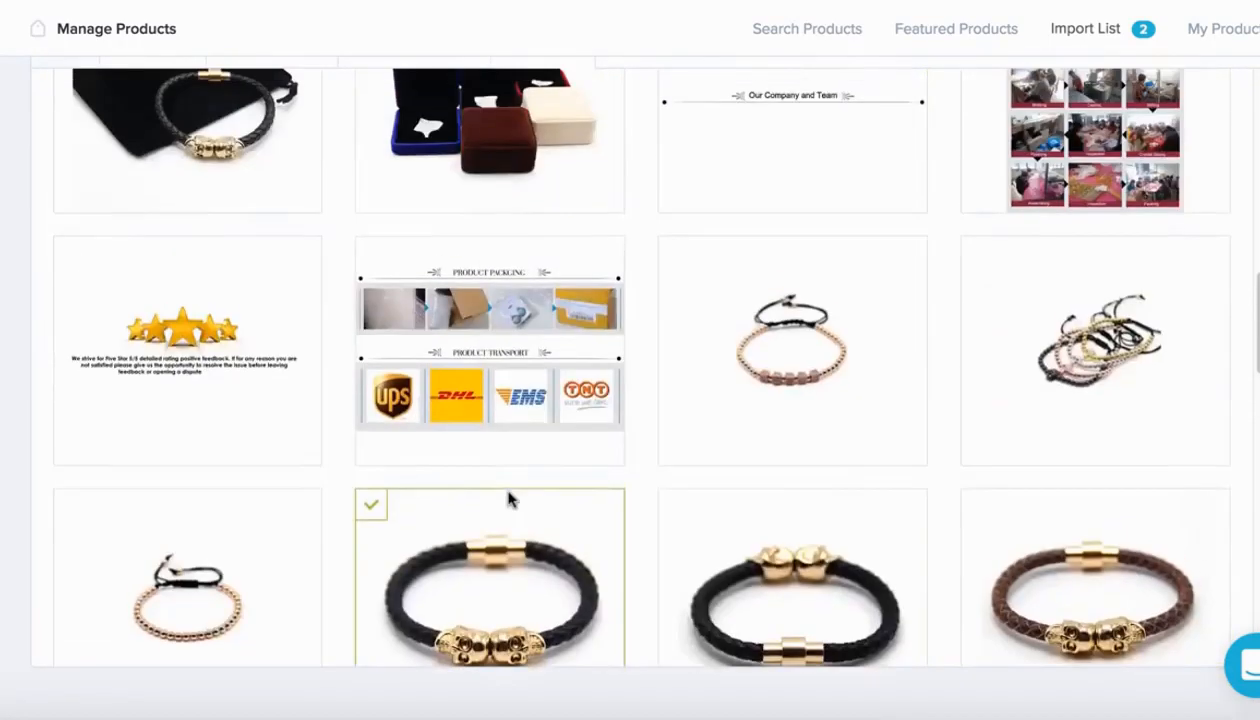
scroll(510, 497, "up", 10)
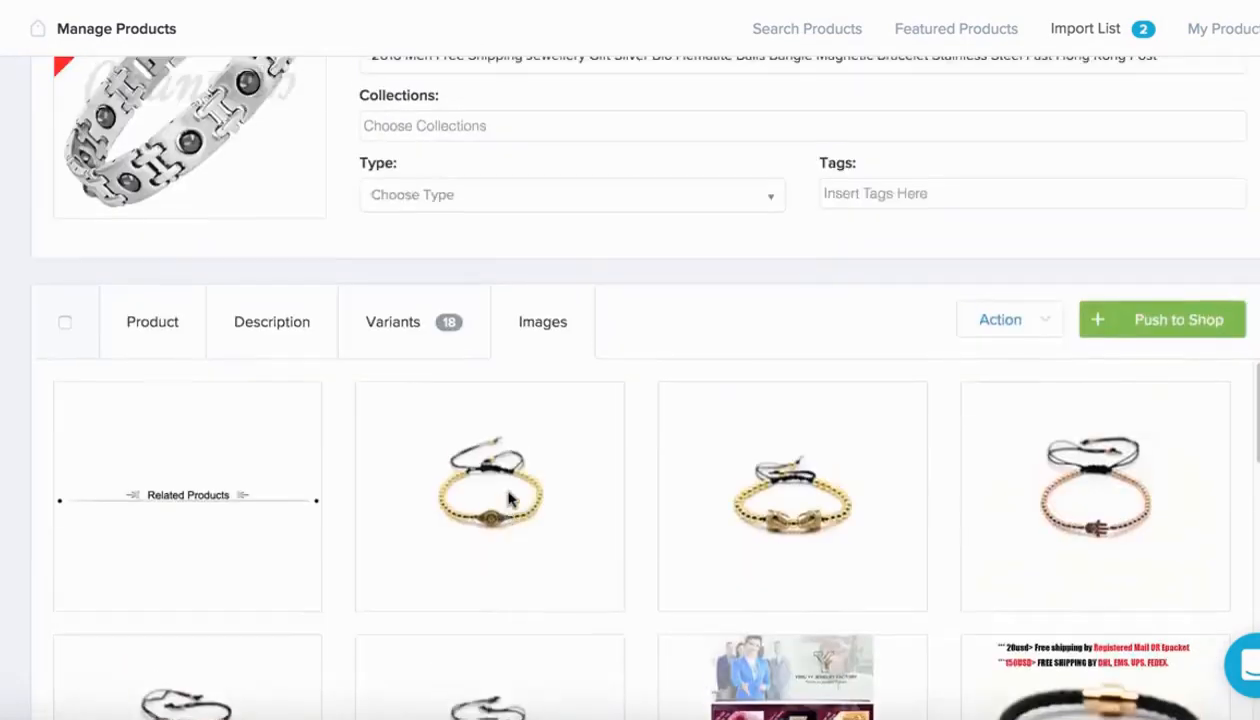
Examine the skull bangle's variants, including their SKUs, metal colours, costs, prices and inventory.
left_click(430, 478)
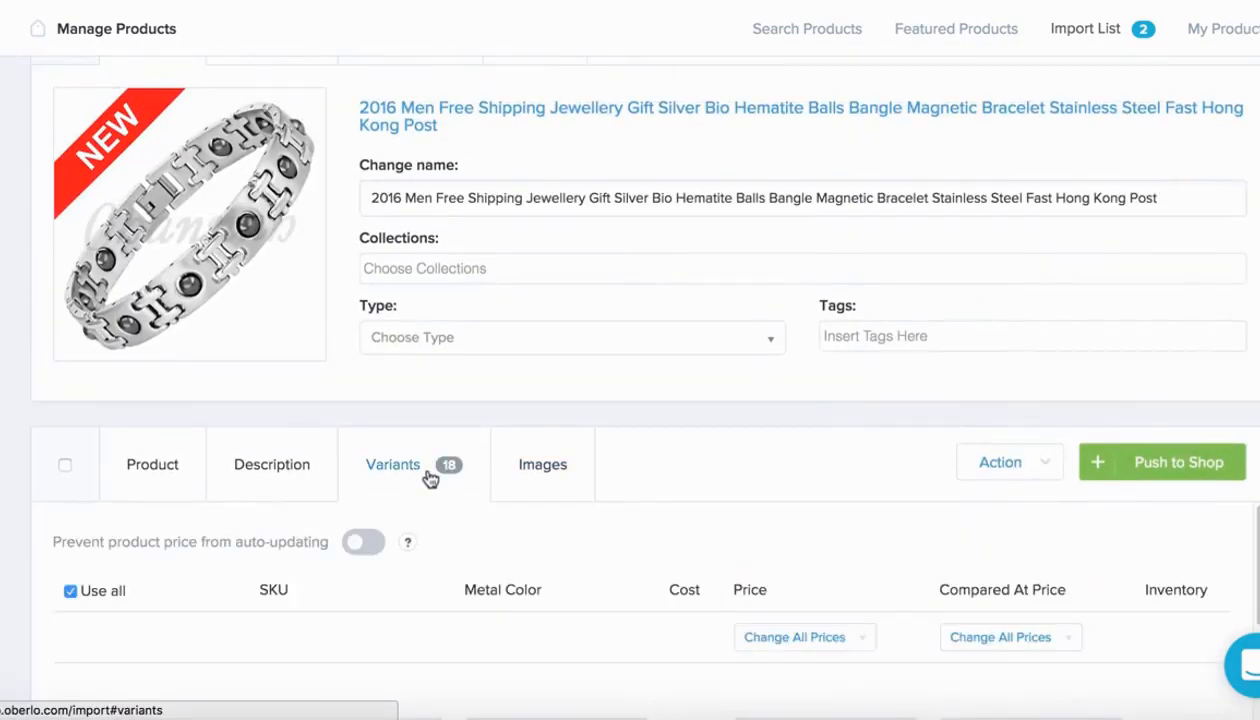
scroll(430, 478, "down", 4)
scroll(430, 478, "up", 2)
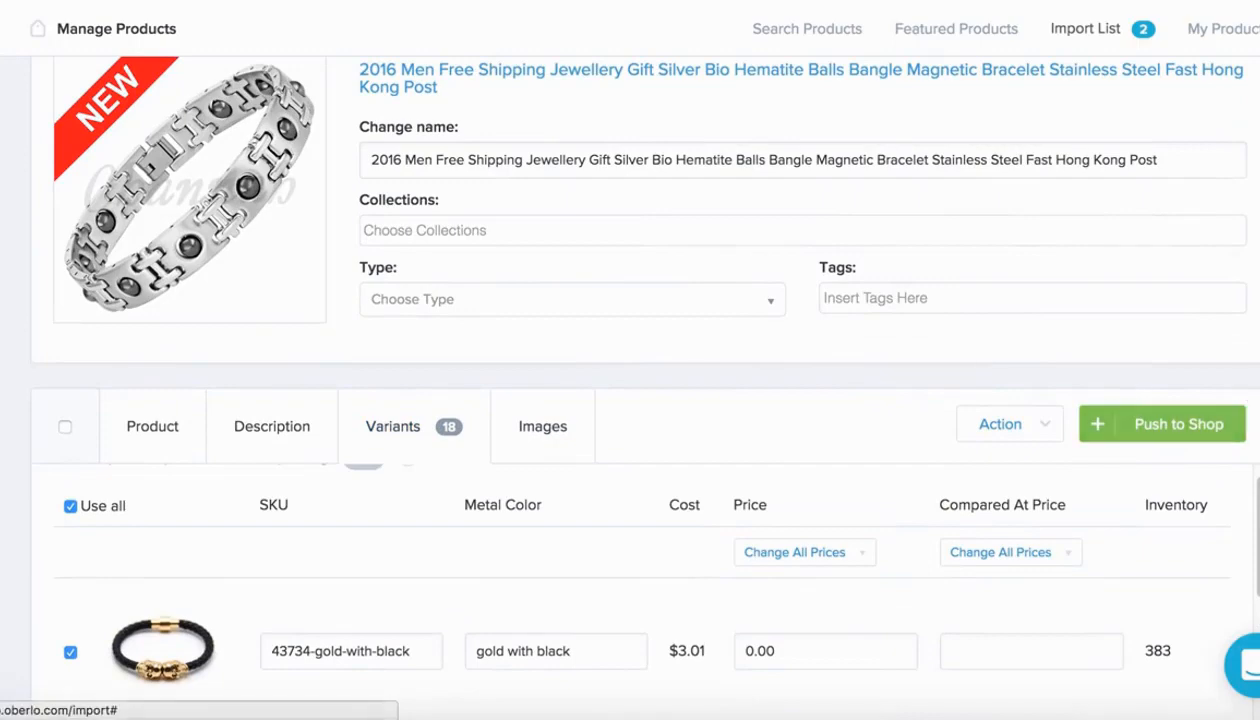
scroll(636, 400, "down", 4)
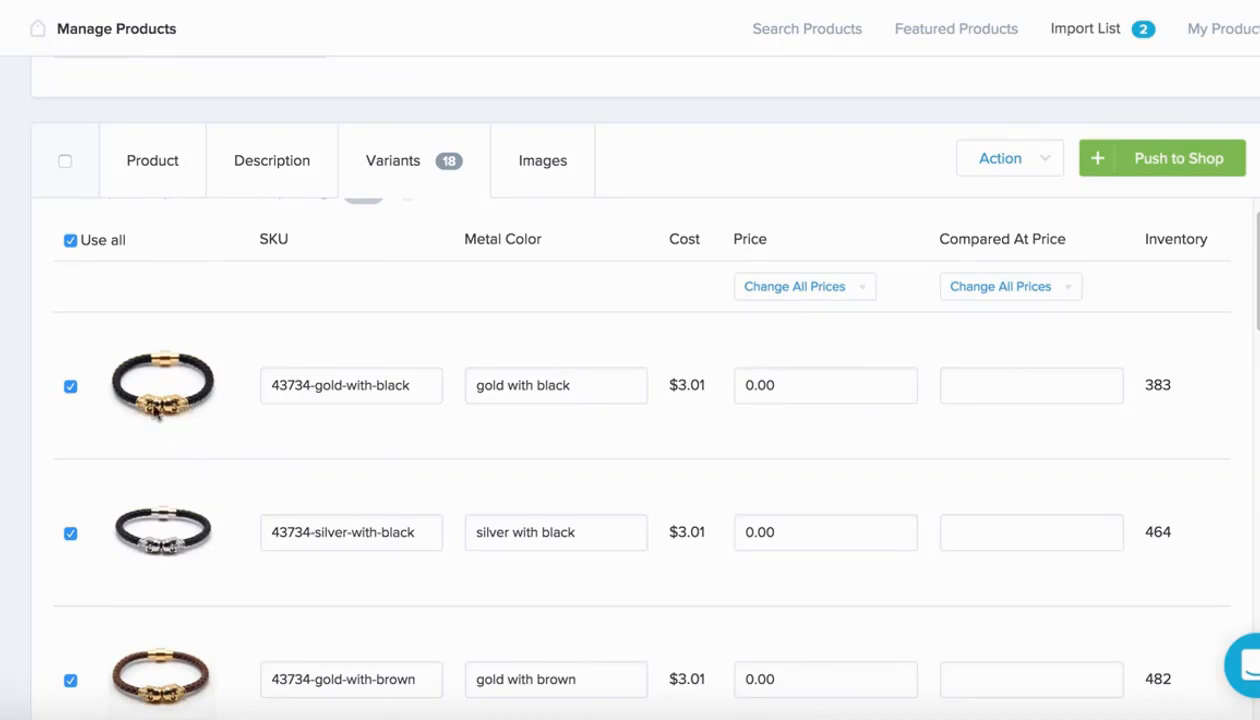
scroll(188, 470, "down", 4)
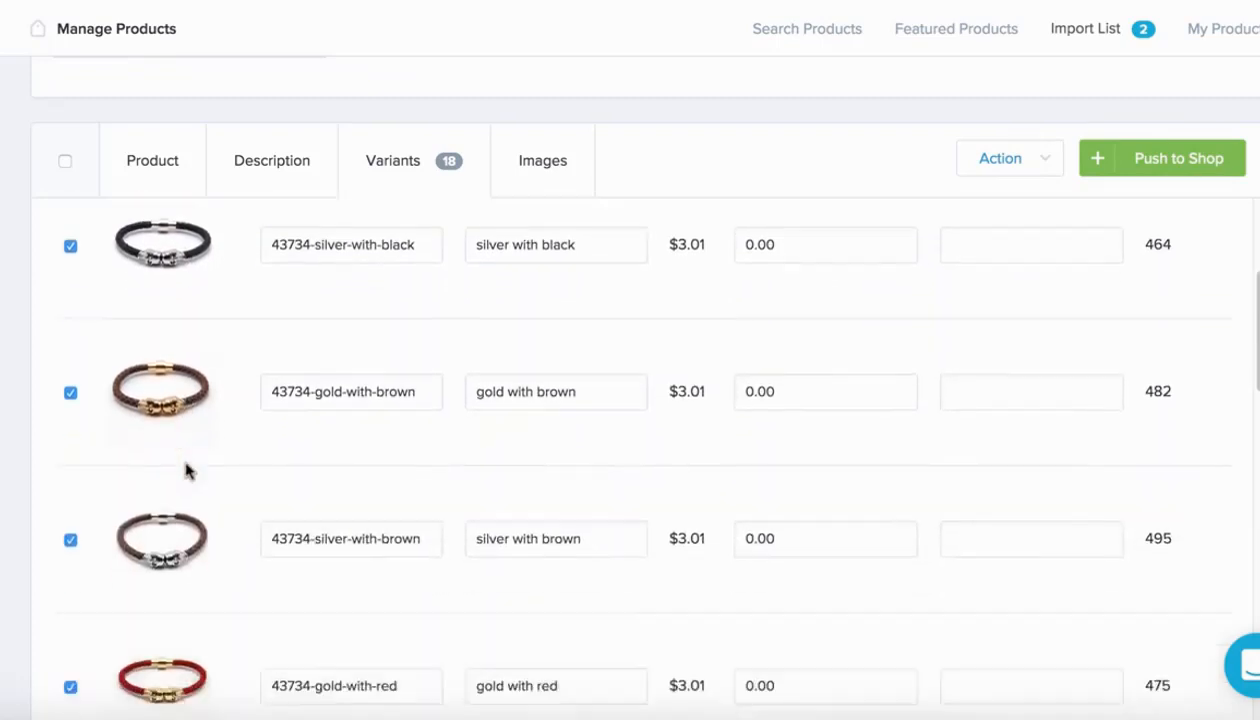
scroll(188, 470, "down", 10)
scroll(188, 470, "up", 6)
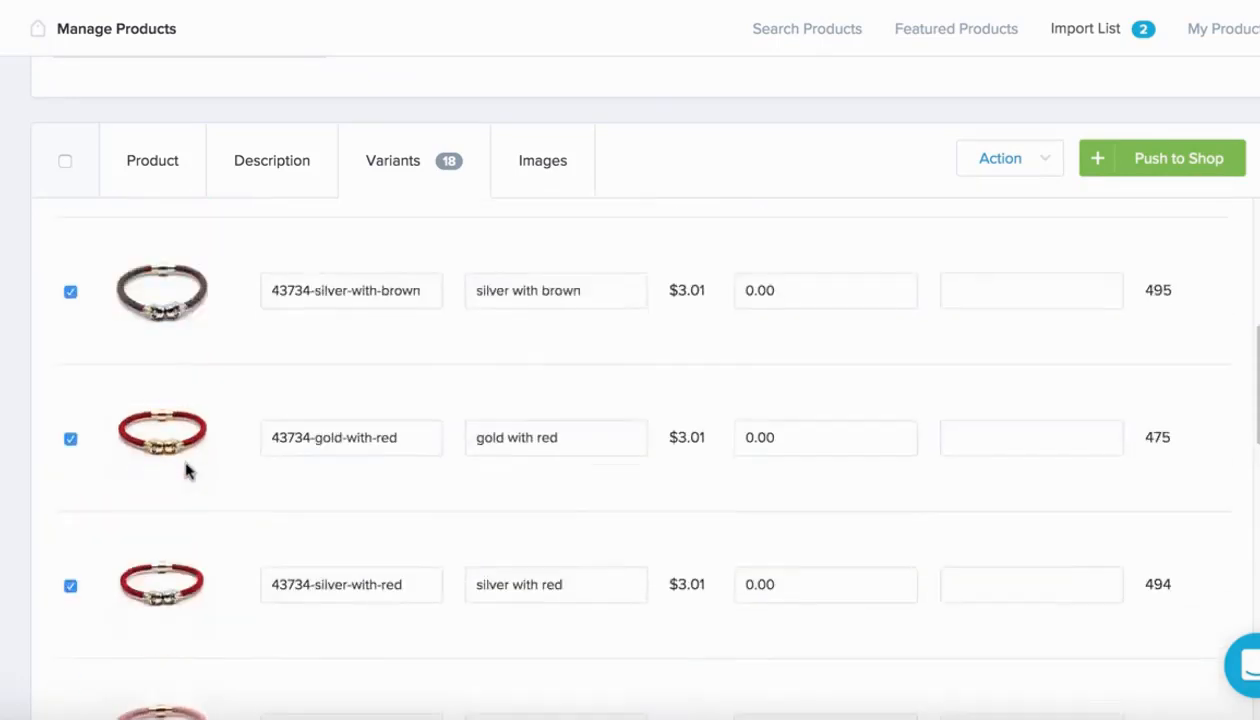
scroll(188, 470, "up", 6)
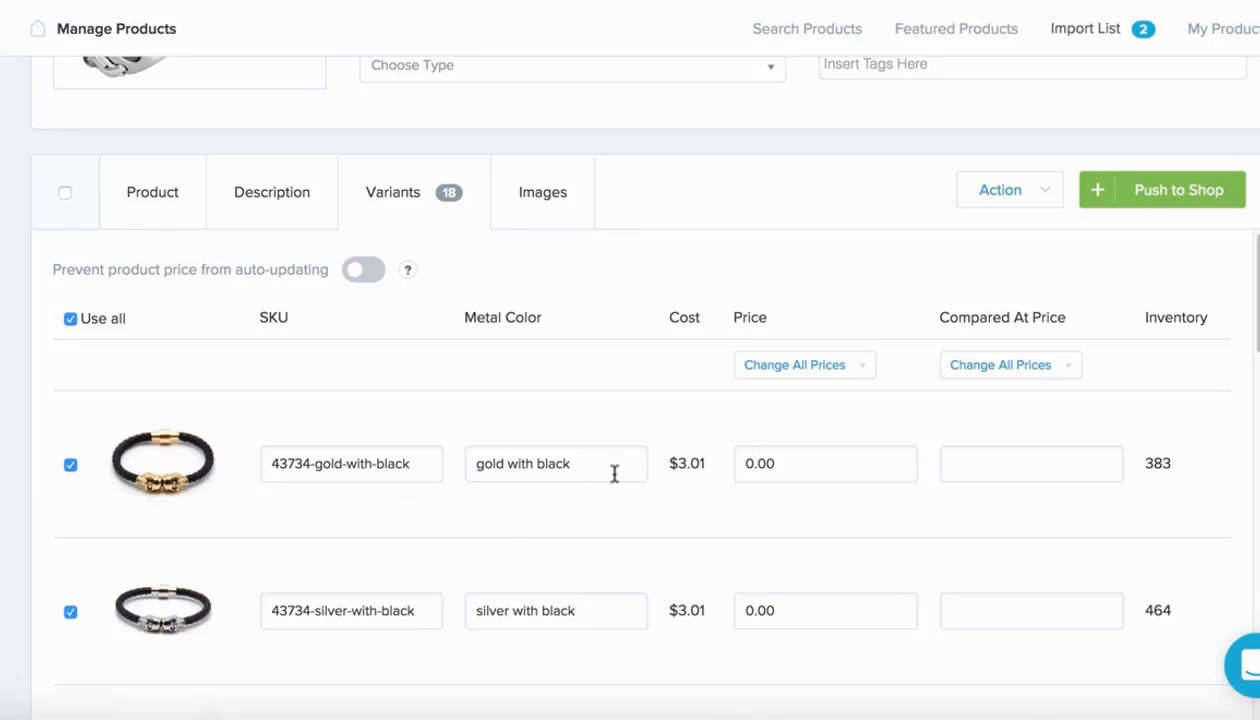
Rename the metal colours of the skull bangle's two black variants to Gold/Black and Silver/Black.
left_click_drag(614, 474, 440, 455)
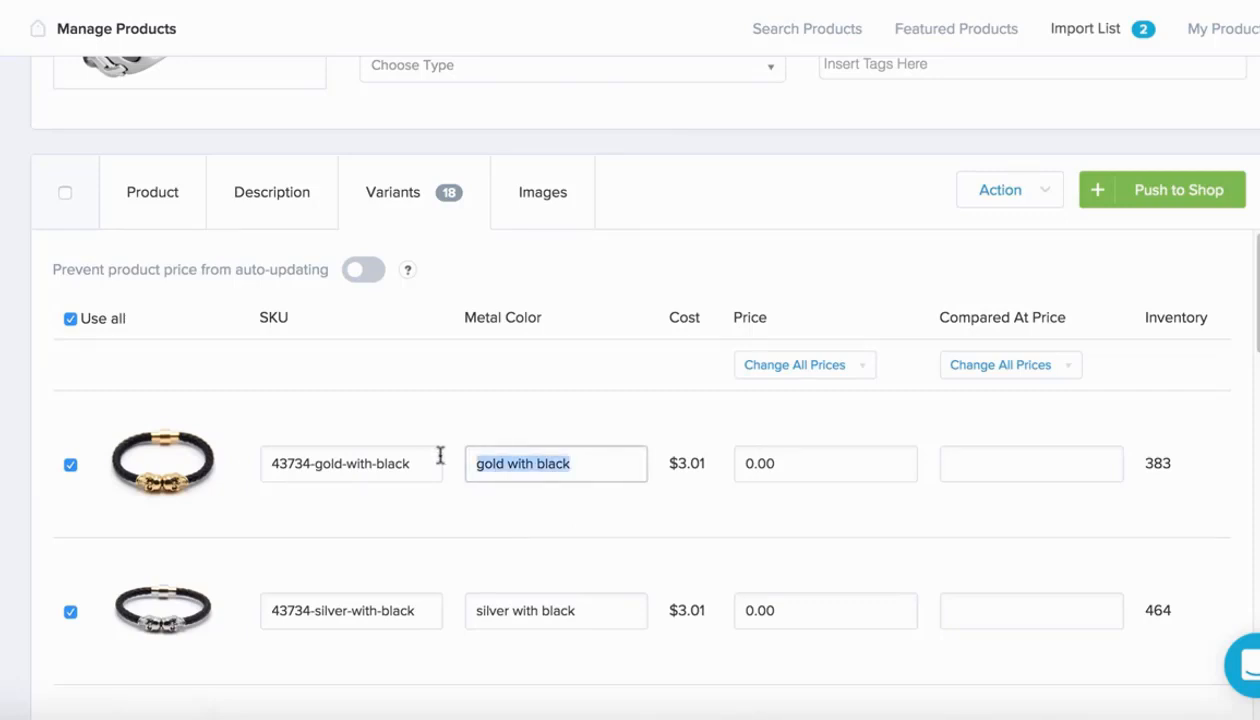
key("BackSpace")
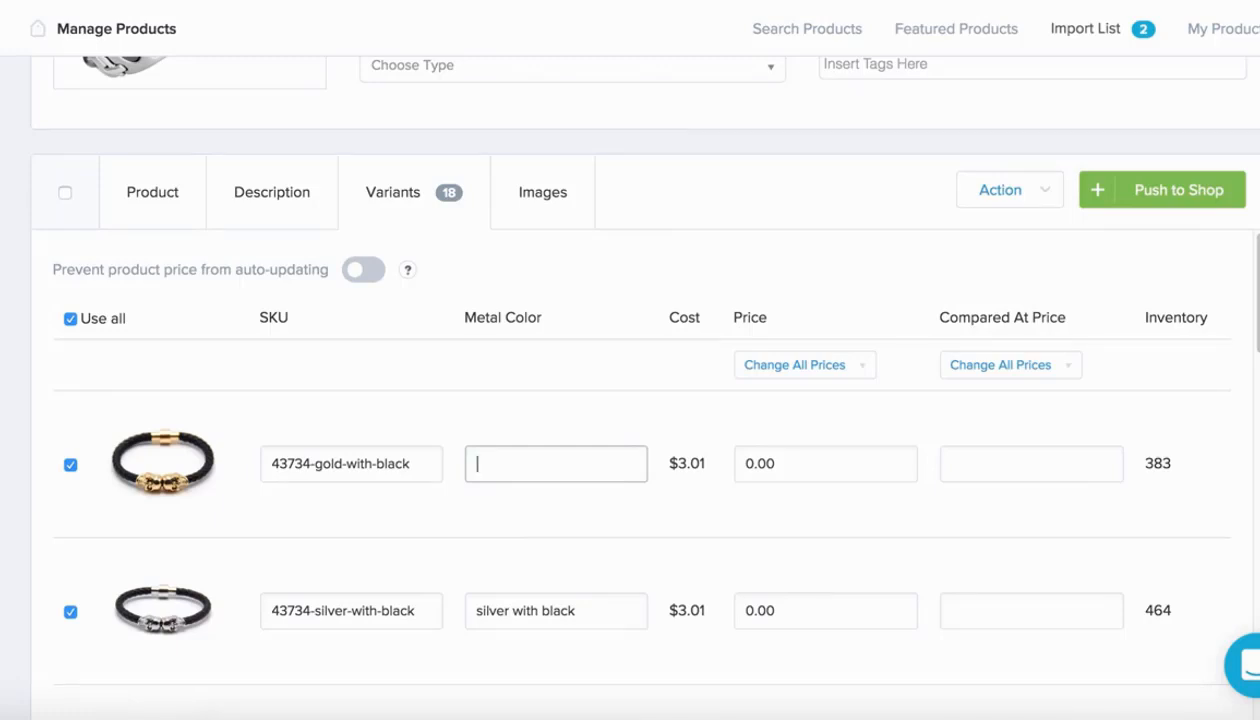
type("Gold/Black")
left_click_drag(591, 610, 402, 605)
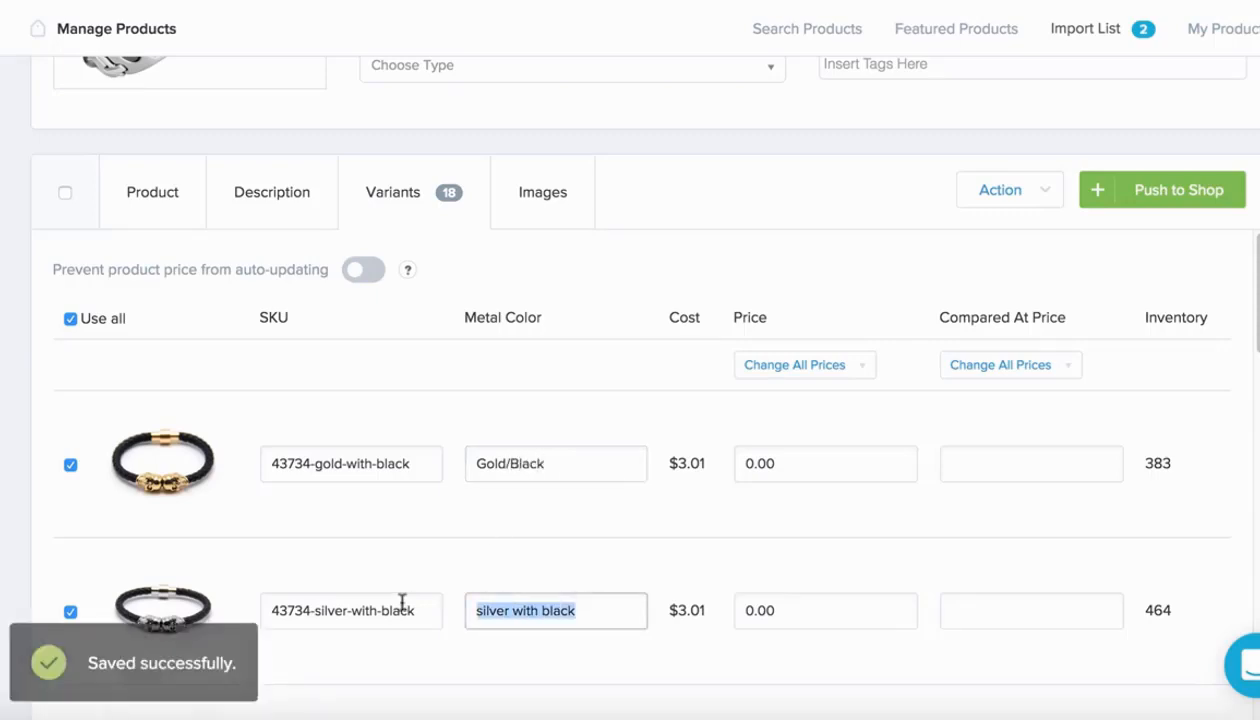
type("Silver")
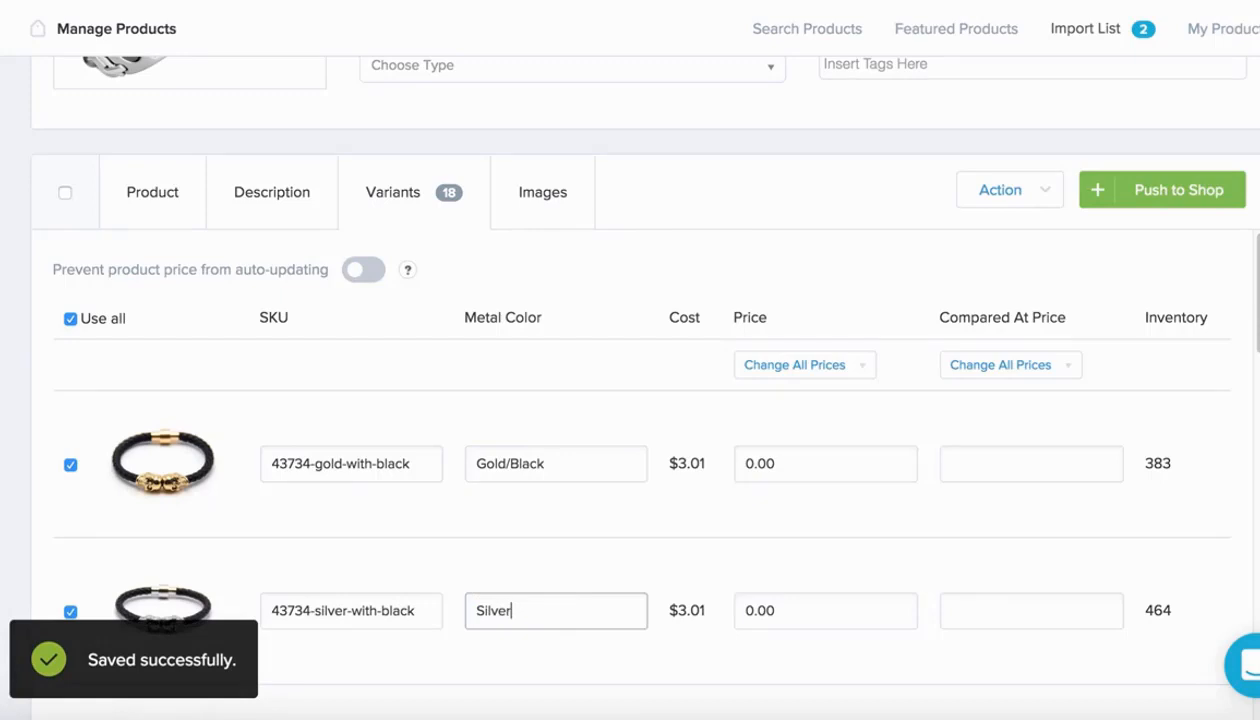
type("/Black")
Rename the metal colours of the gold with brown and silver with brown variants to Gold/Brown and Silver/Brown.
scroll(470, 554, "down", 3)
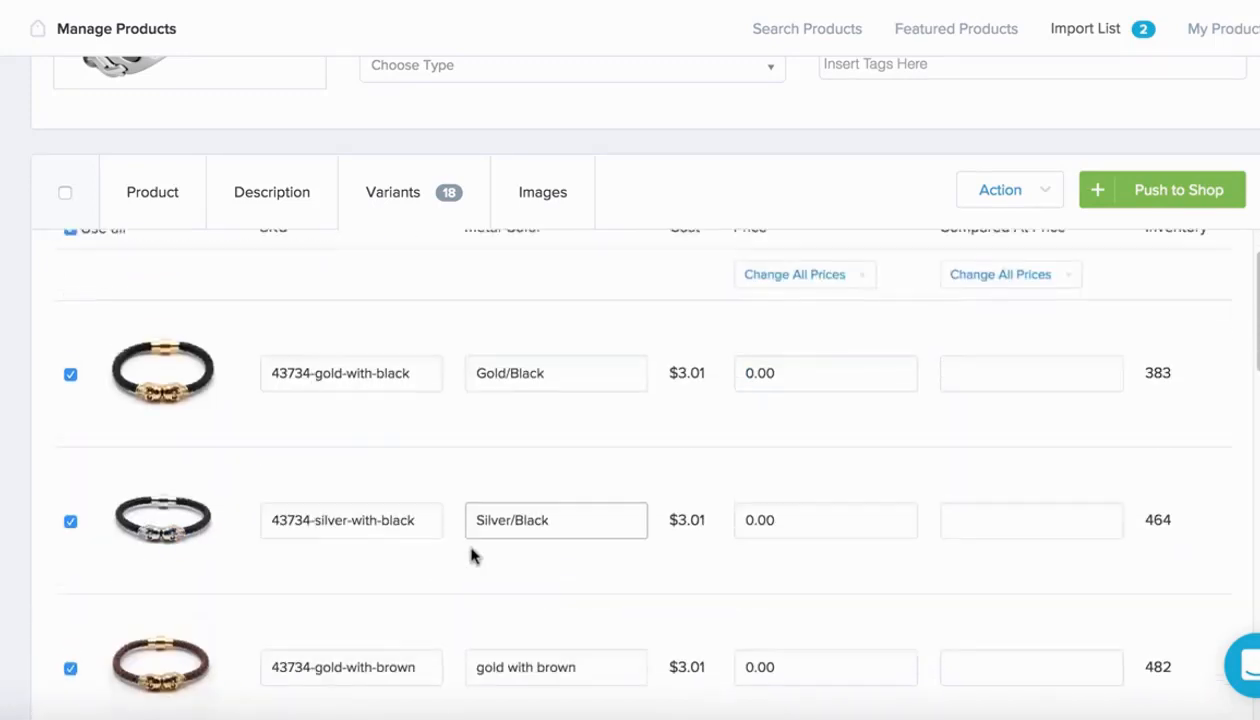
left_click_drag(589, 494, 388, 492)
type("G")
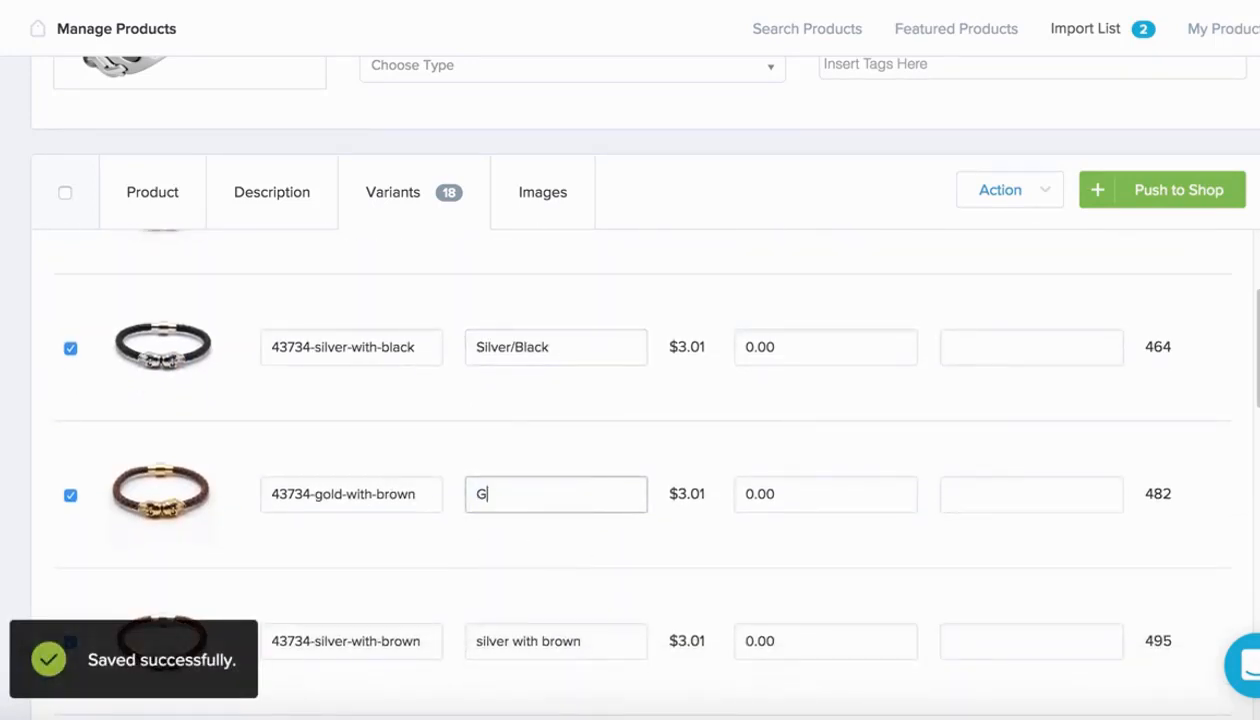
type("old/Brown")
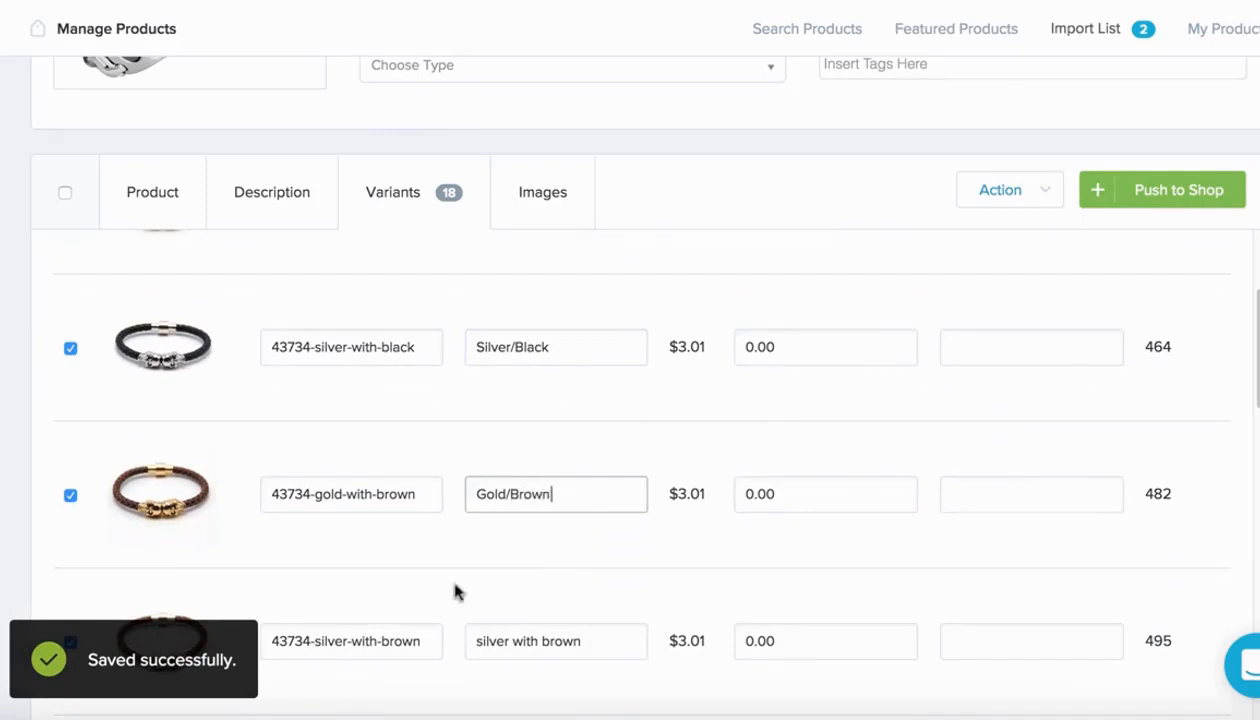
left_click_drag(599, 641, 335, 628)
type("Silver")
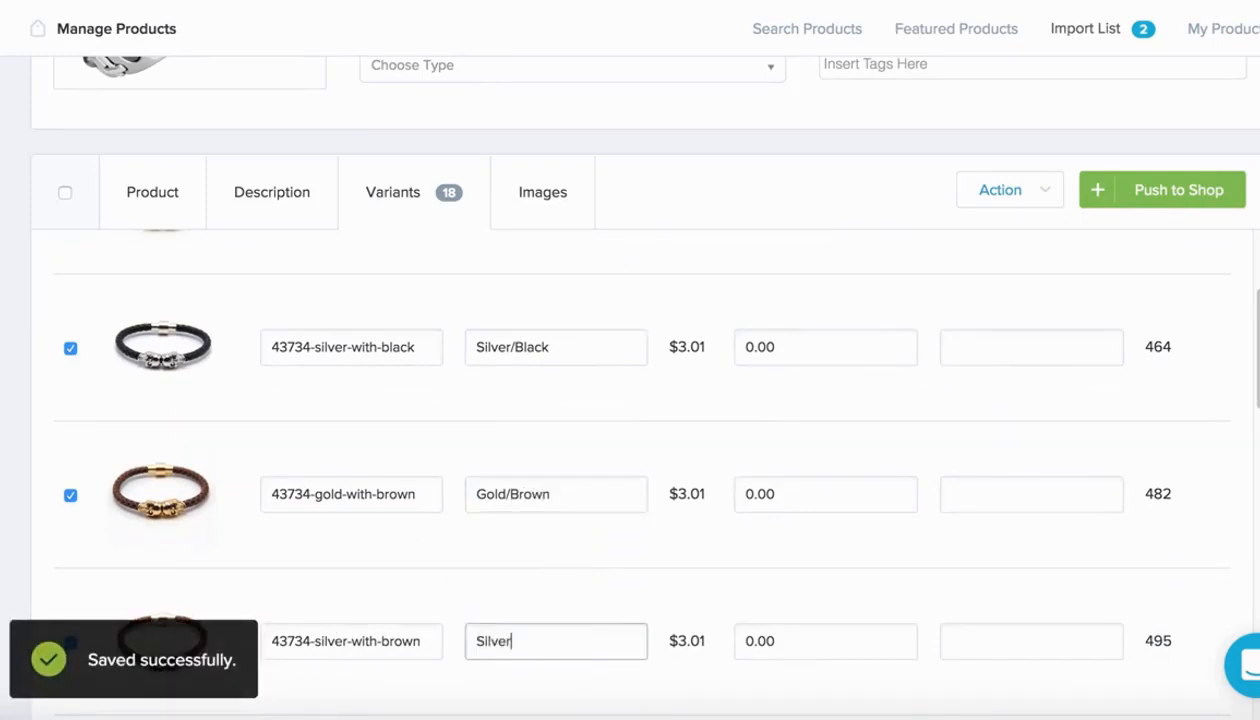
type("/Brown")
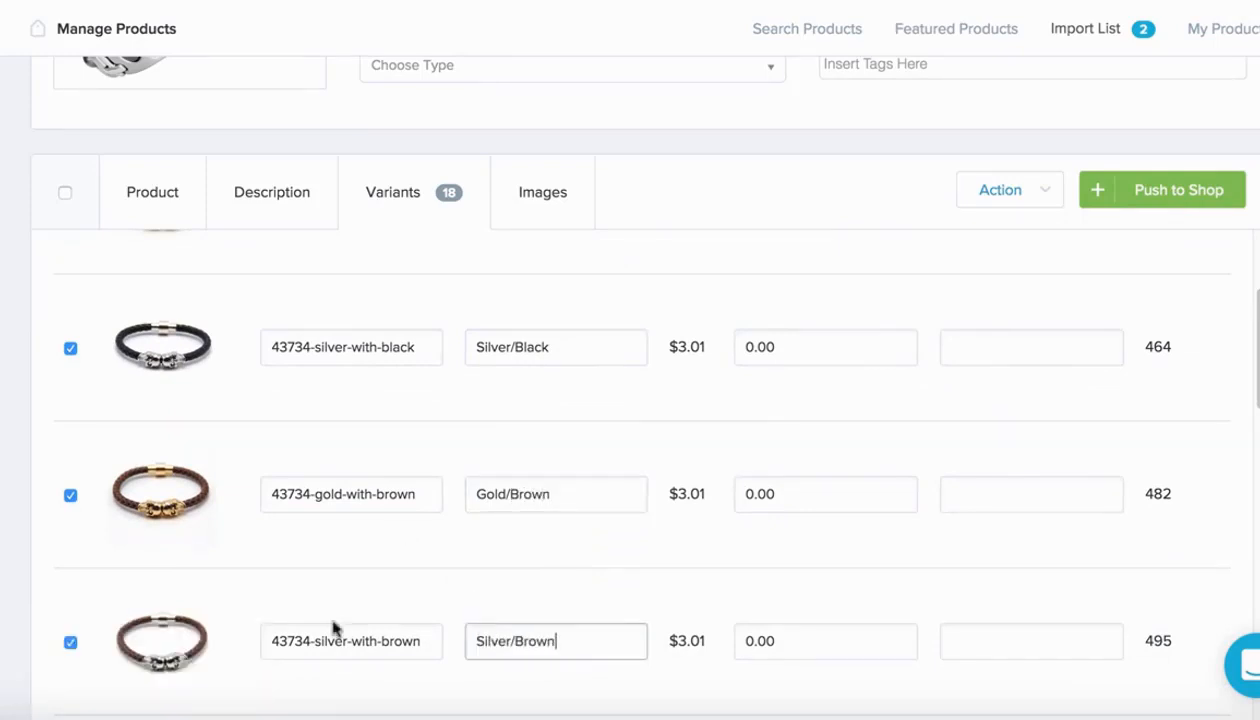
left_click(1069, 441)
Set the price of all the skull bangle's variants to 29.95 in one bulk change.
scroll(1069, 441, "up", 7)
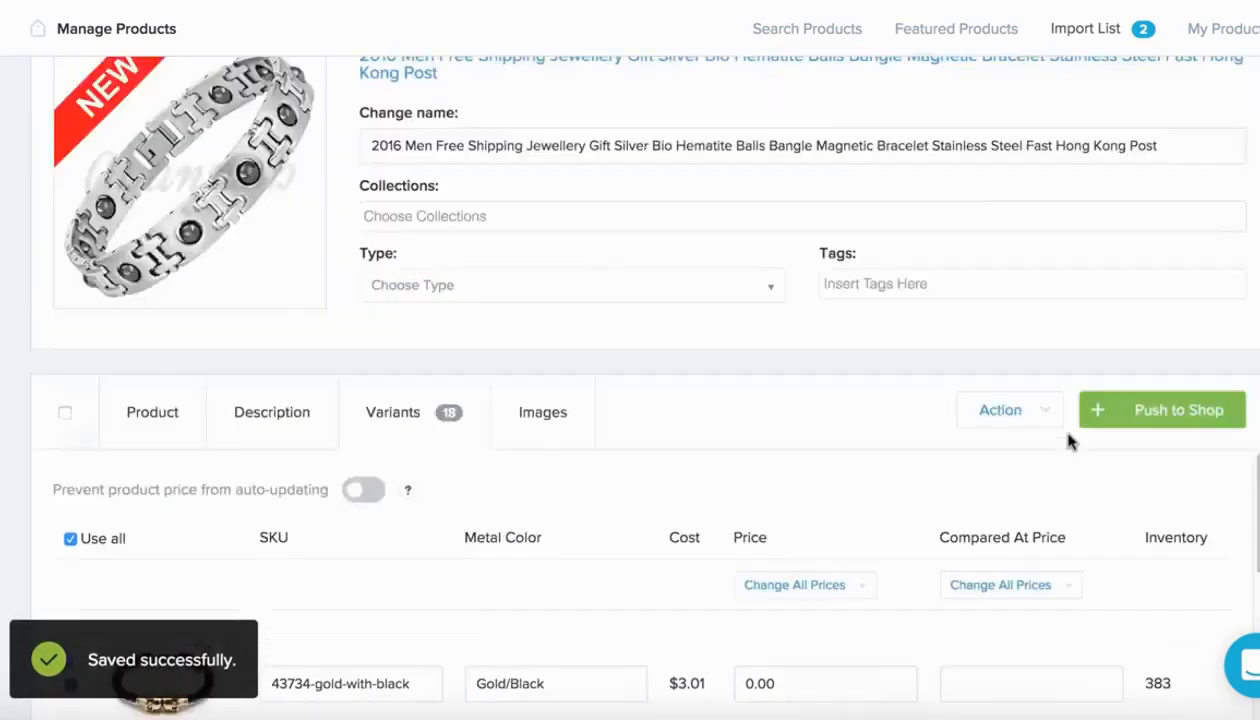
scroll(1069, 441, "down", 2)
scroll(1069, 441, "down", 5)
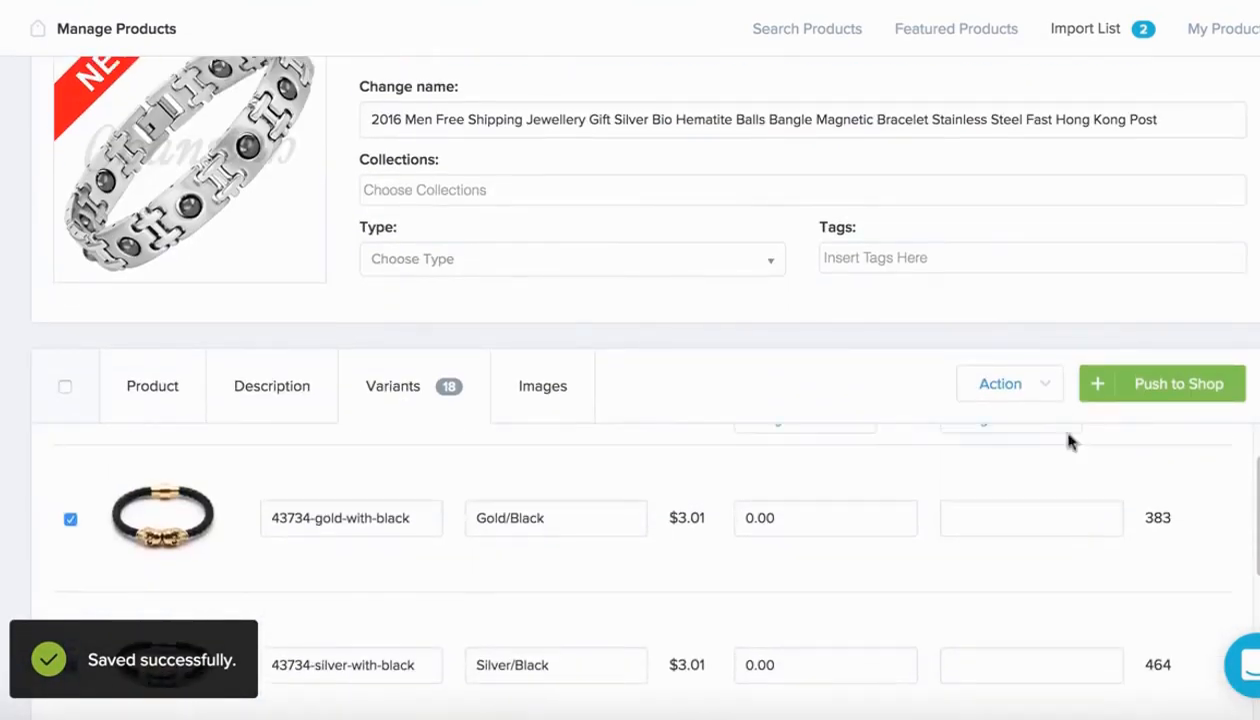
scroll(904, 500, "up", 3)
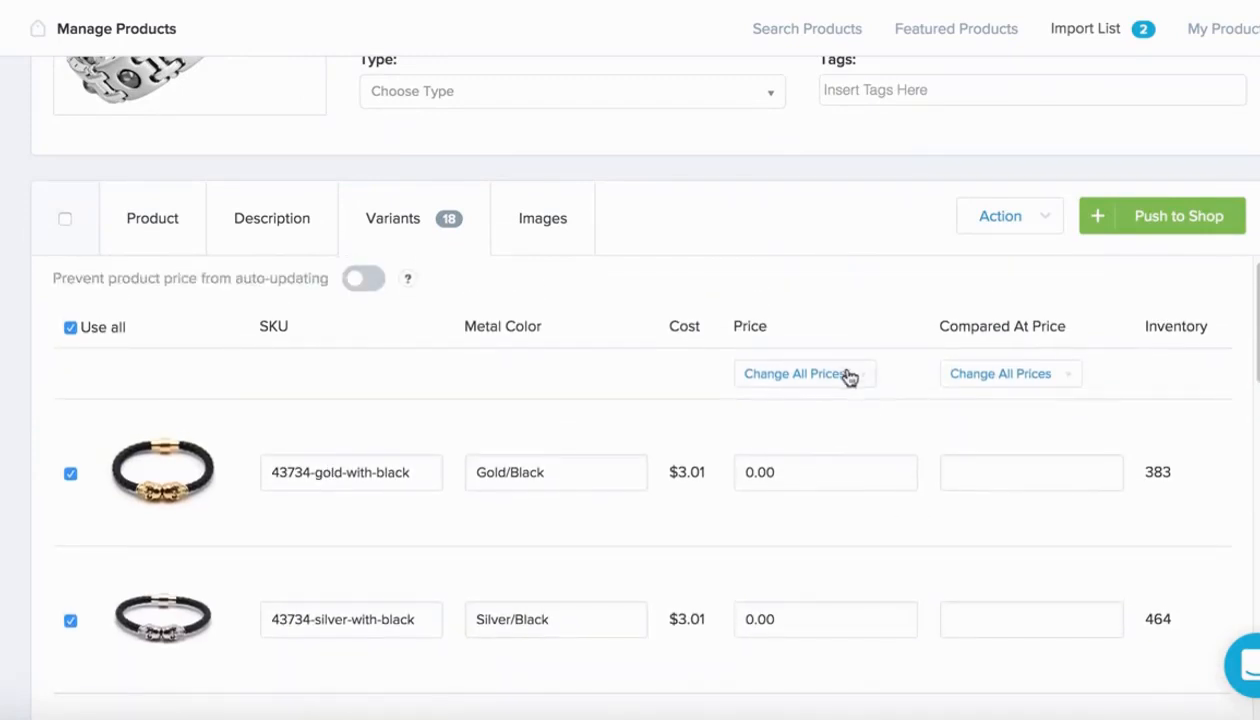
left_click(845, 374)
left_click(828, 404)
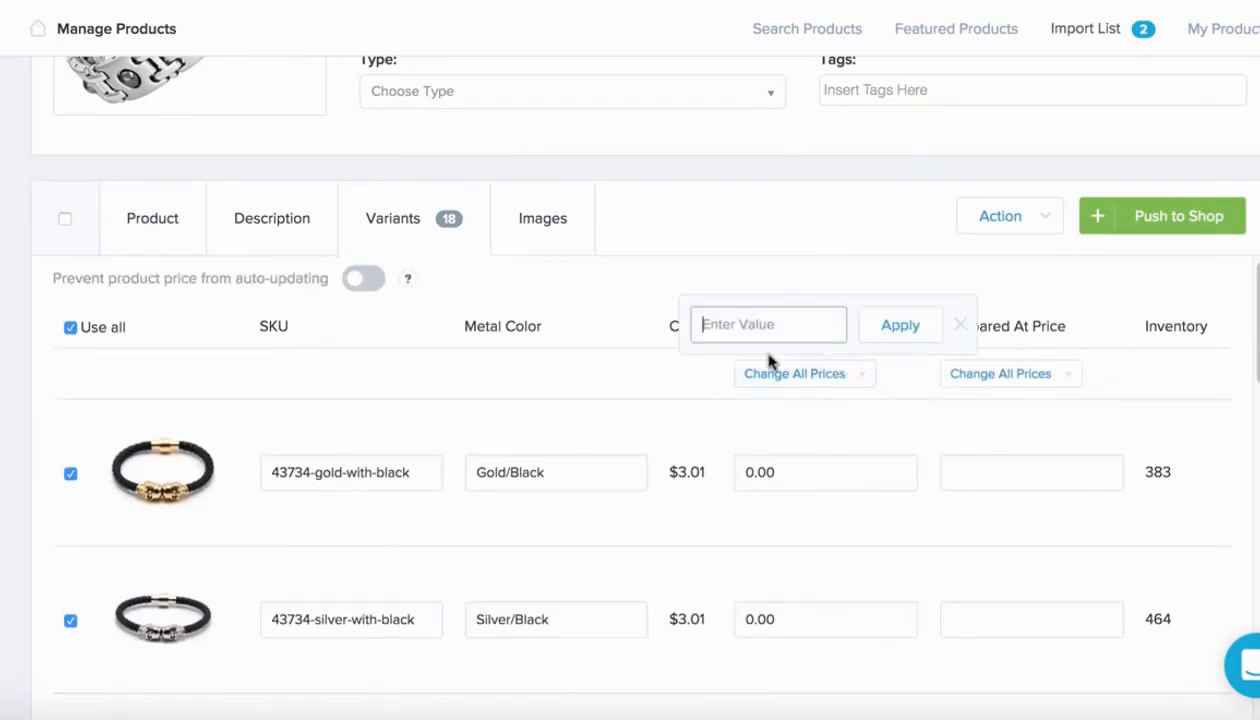
type("29.95")
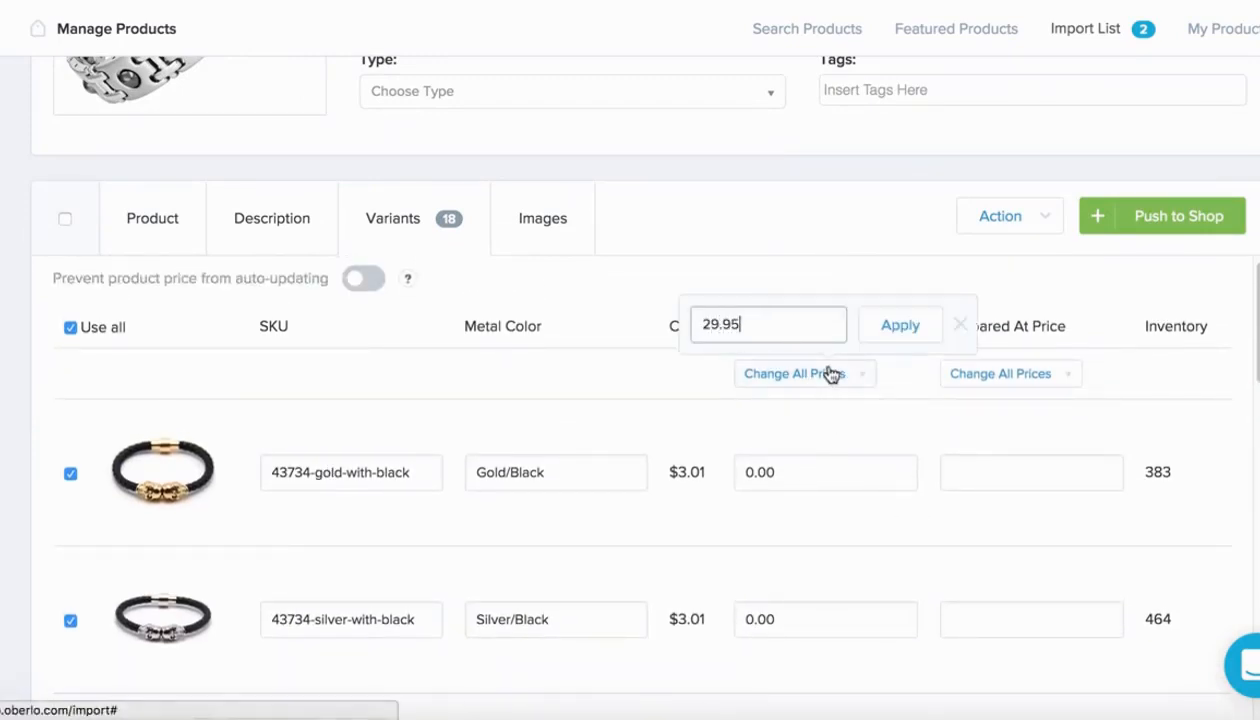
left_click(892, 334)
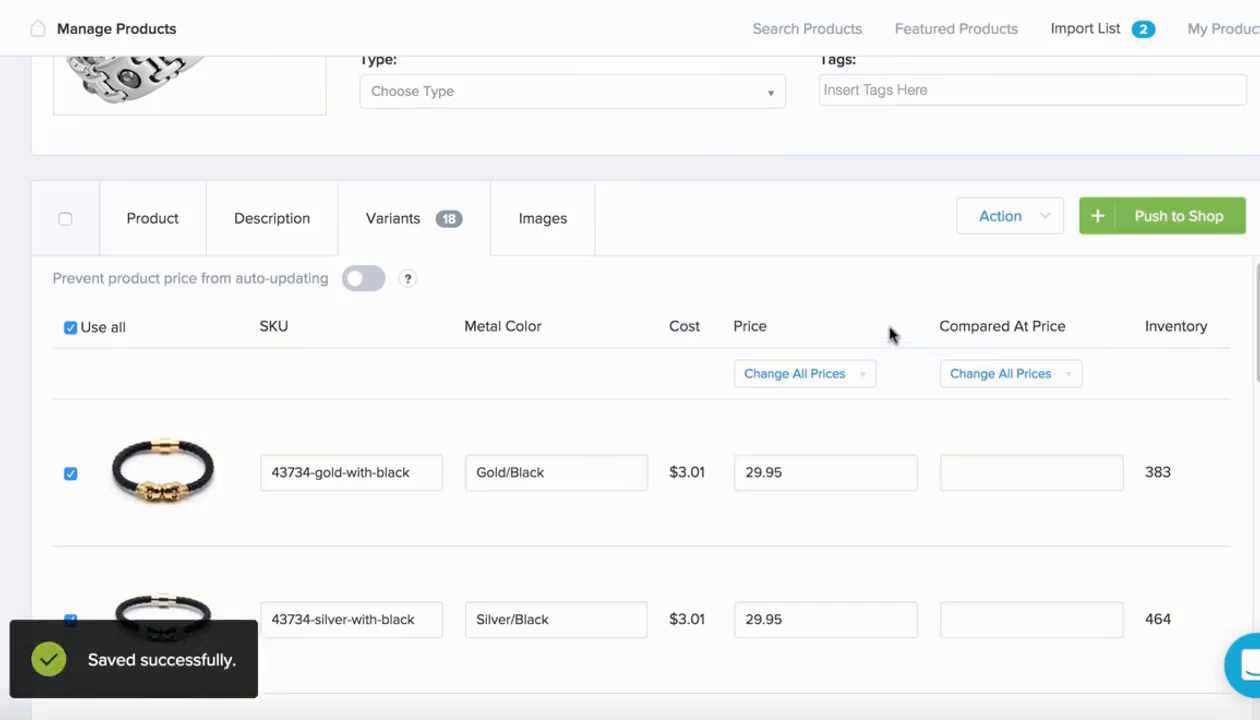
Set the price of the Silver/Black variant to 24.95.
scroll(892, 334, "down", 3)
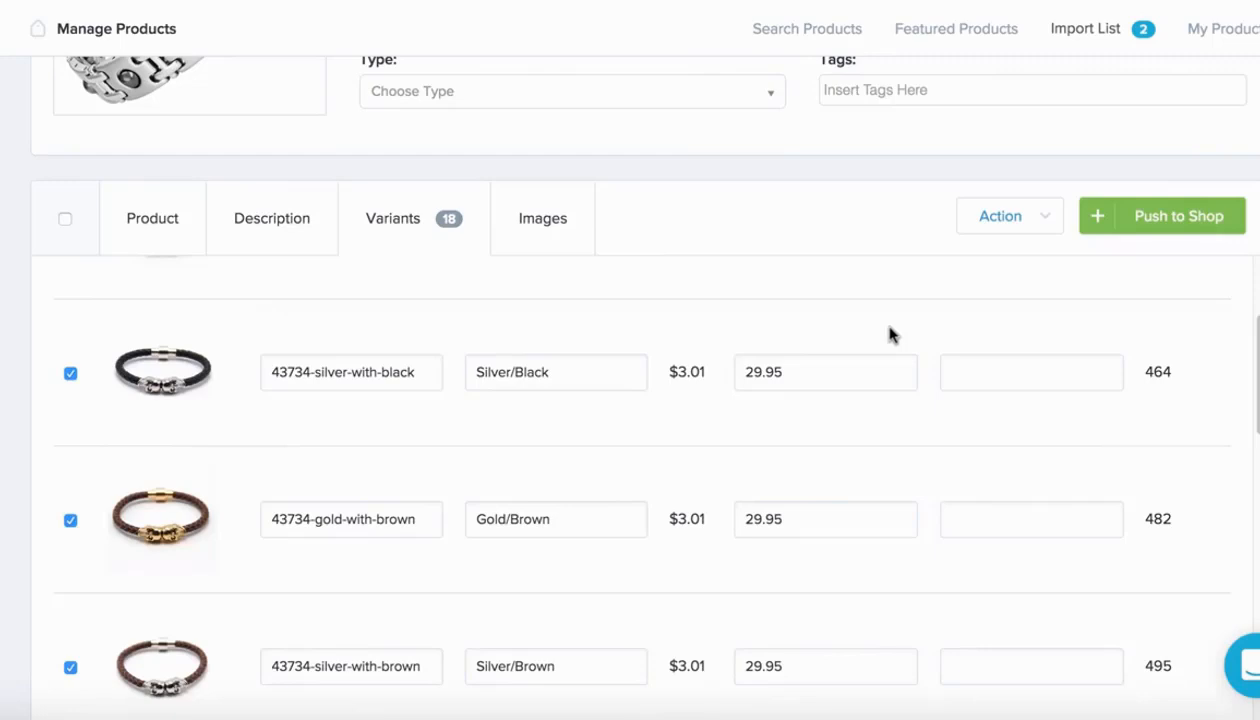
left_click(802, 385)
key("BackSpace")
key("BackSpace")
key("BackSpace")
key("BackSpace")
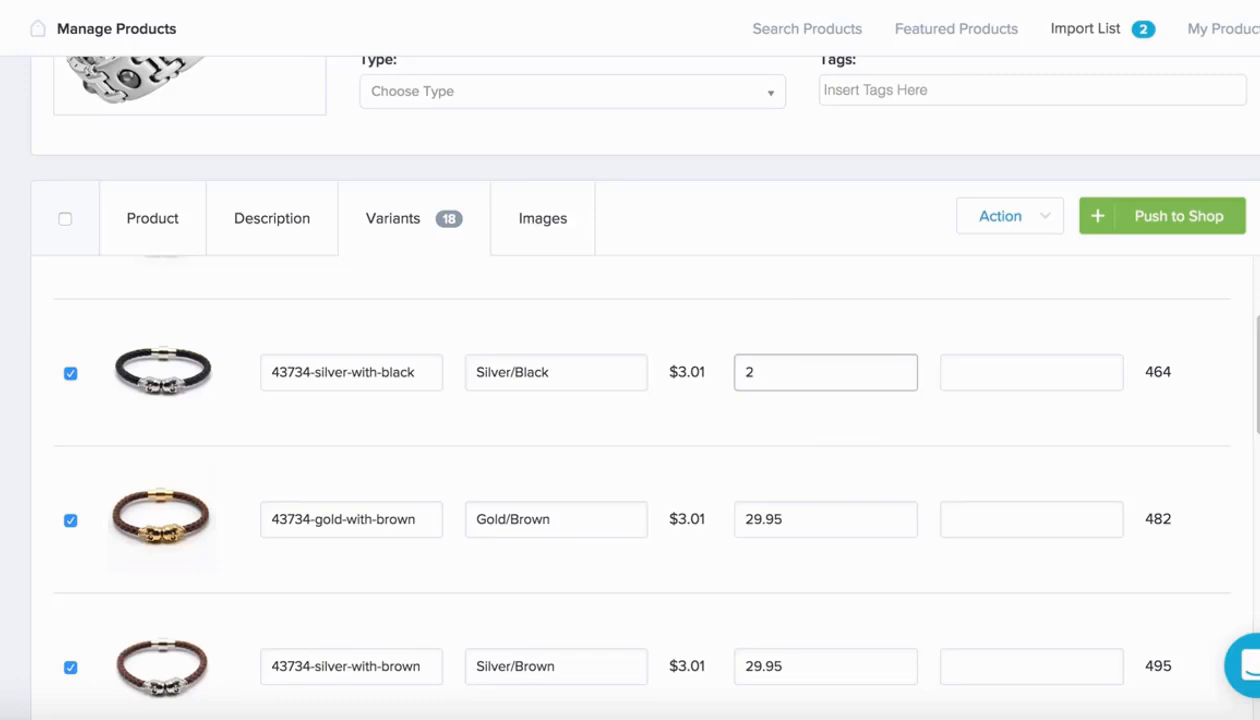
type("4.95")
left_click(1042, 425)
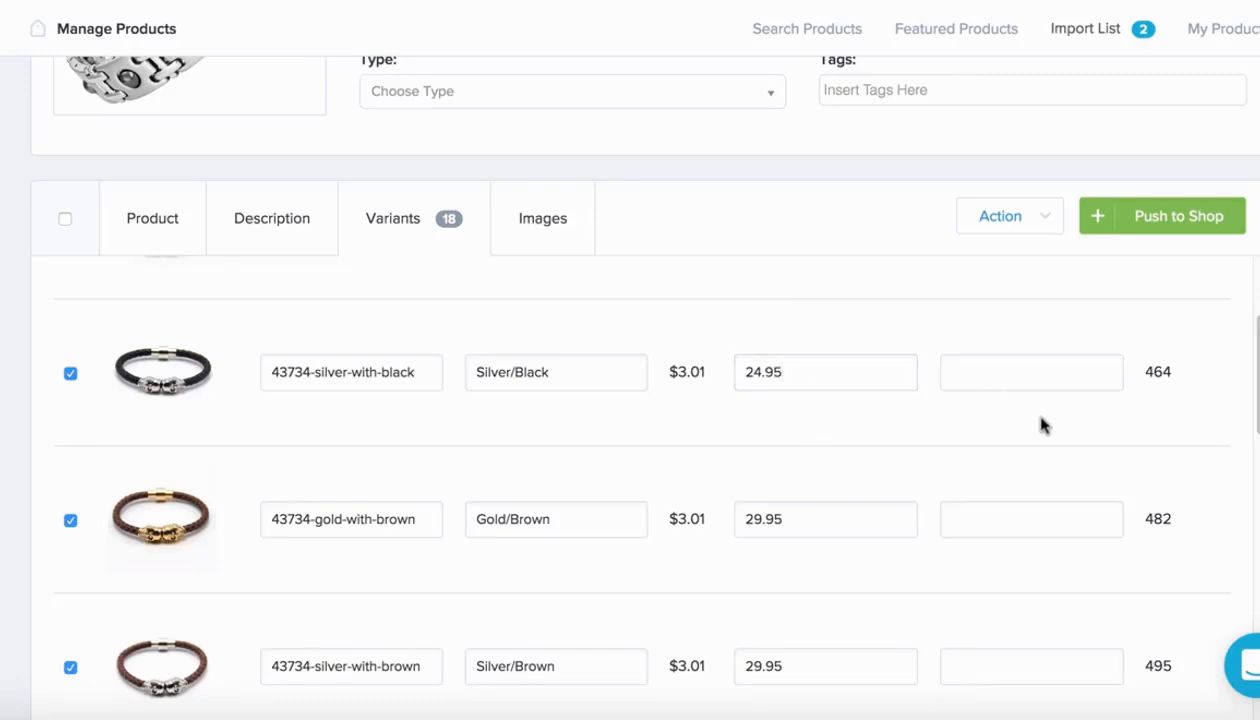
Set the compared-at price of all the skull bangle's variants to 39.95 in one bulk change.
scroll(1042, 425, "up", 3)
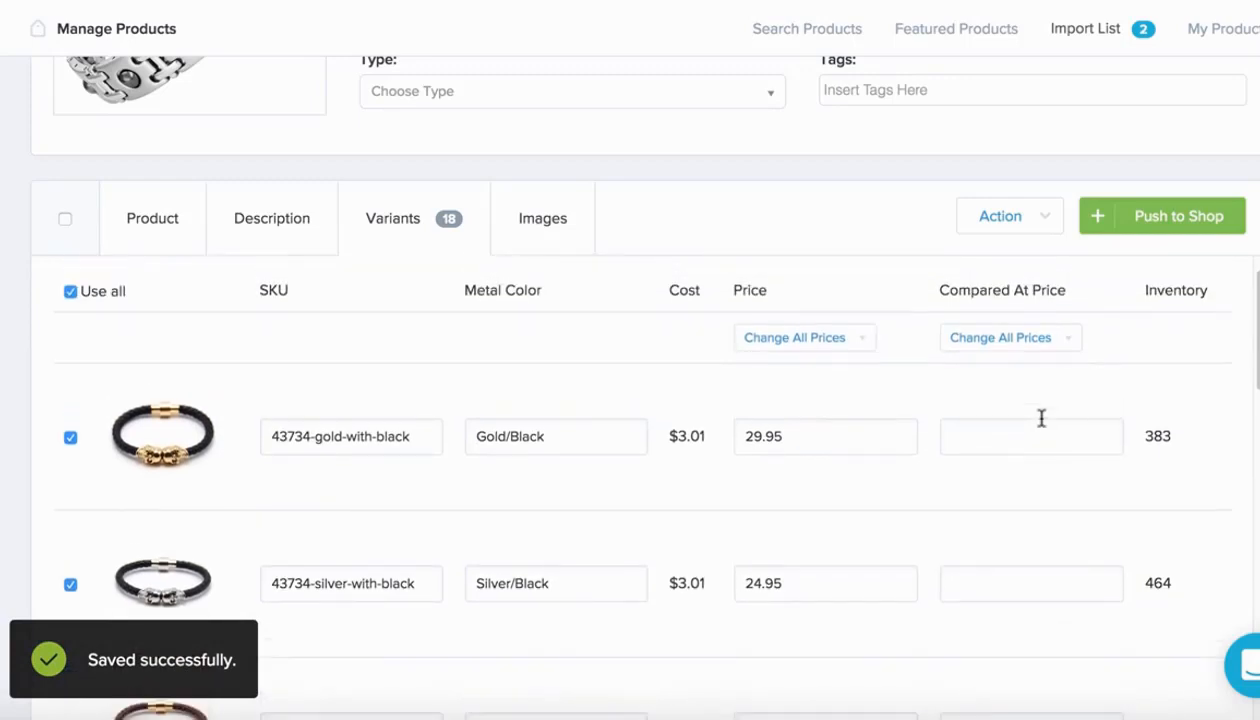
left_click(1003, 338)
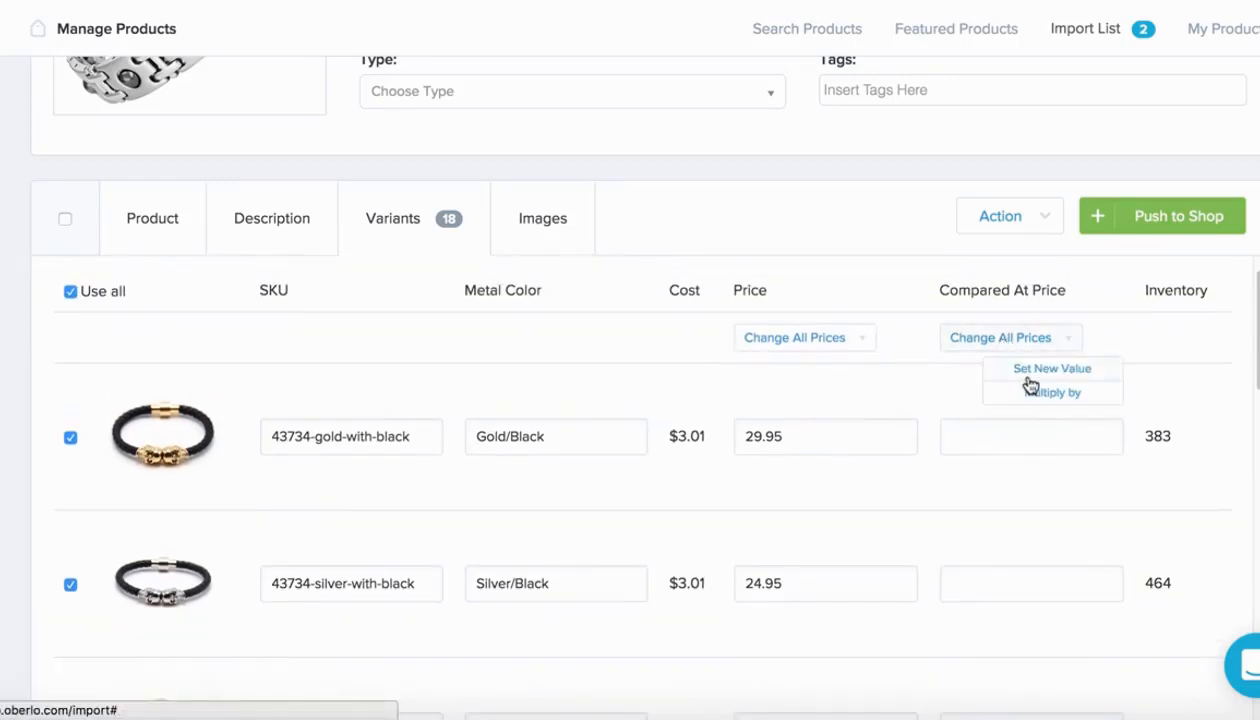
left_click(1040, 370)
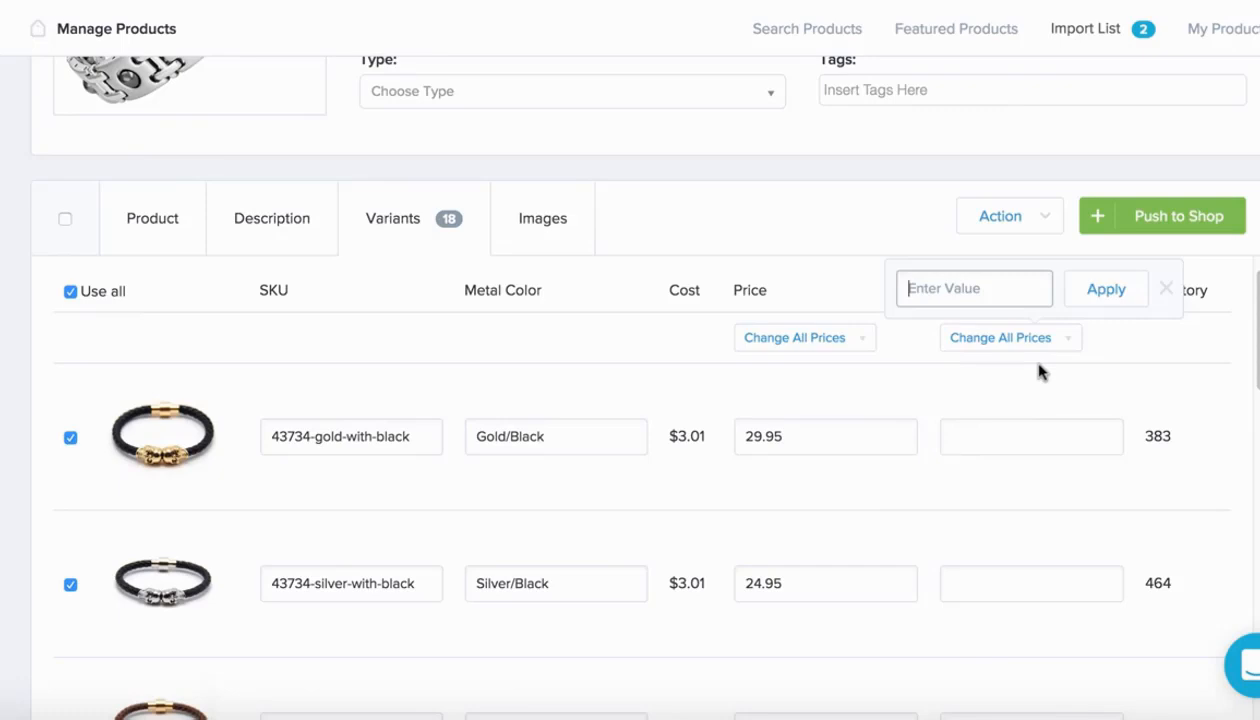
type("39.95")
left_click(1106, 291)
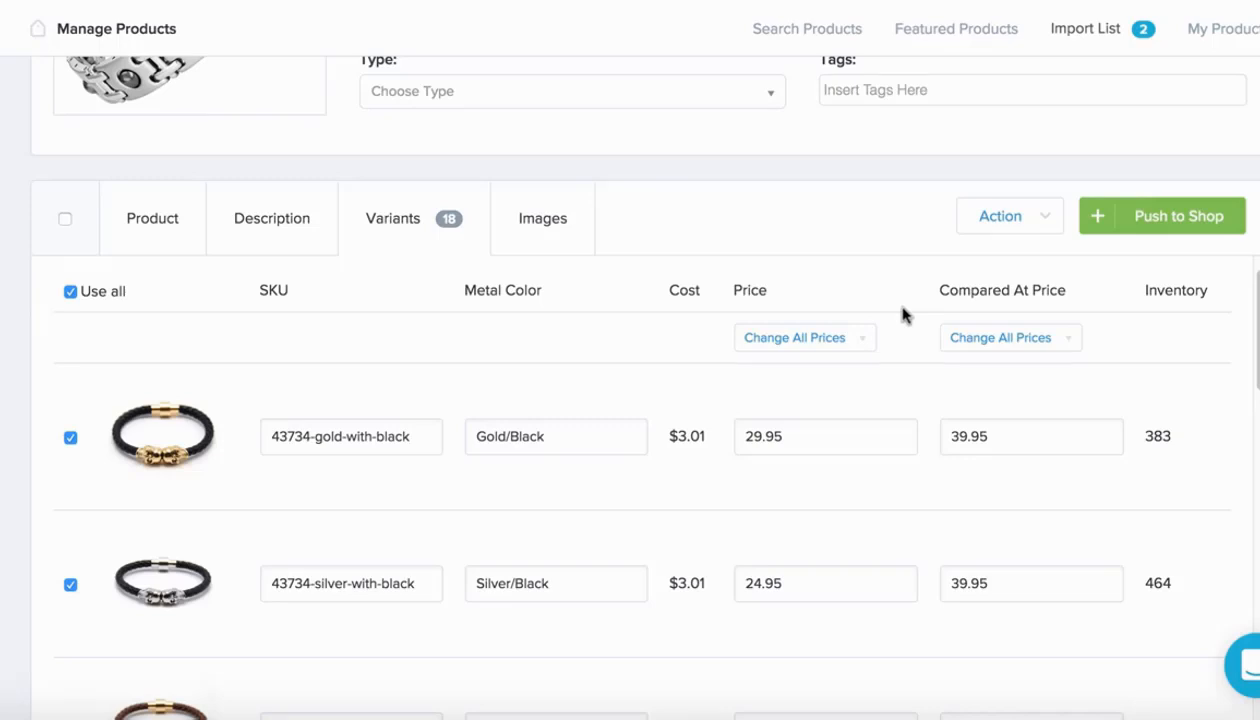
Delete the entire supplier description of the skull bangle.
left_click(288, 205)
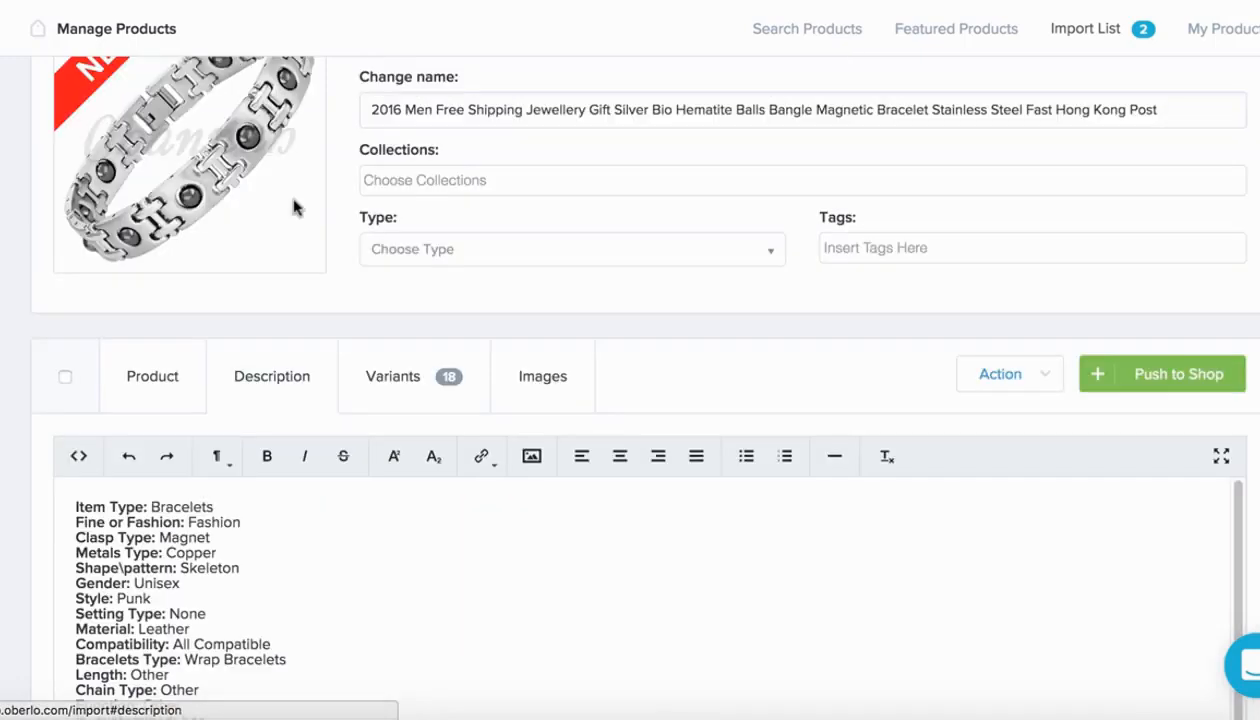
scroll(369, 620, "down", 3)
scroll(232, 441, "down", 3)
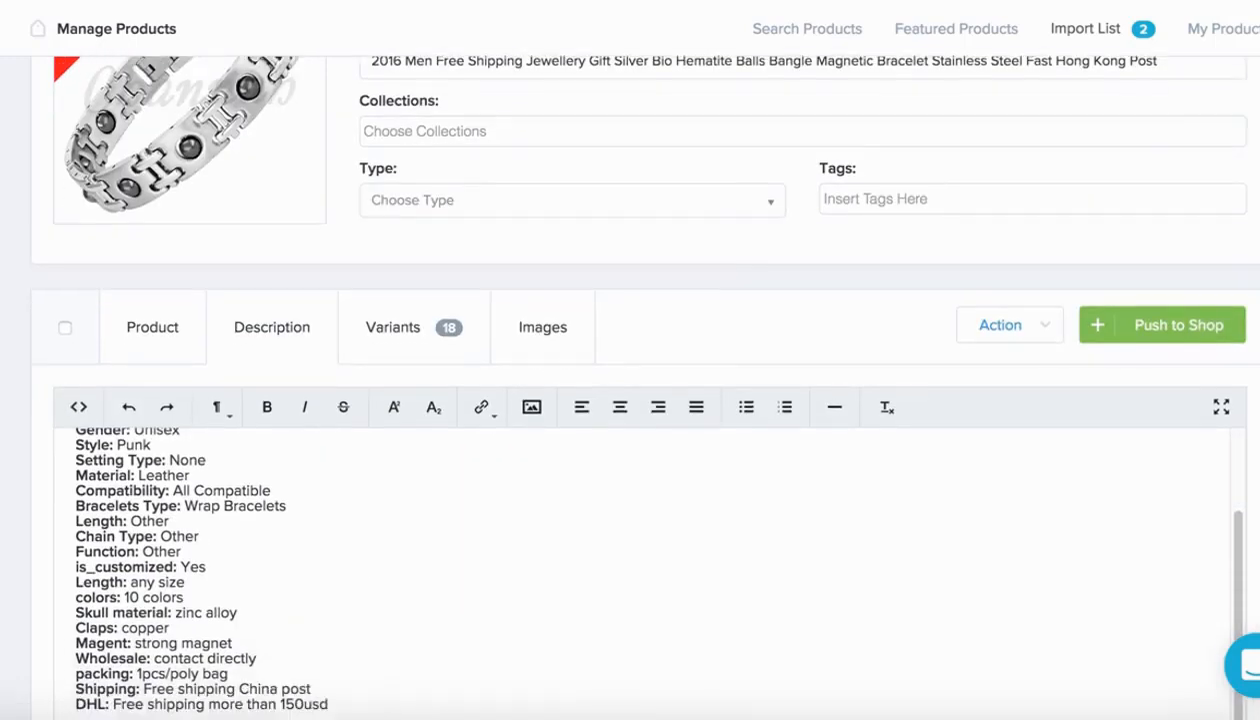
left_click_drag(32, 216, 42, 112)
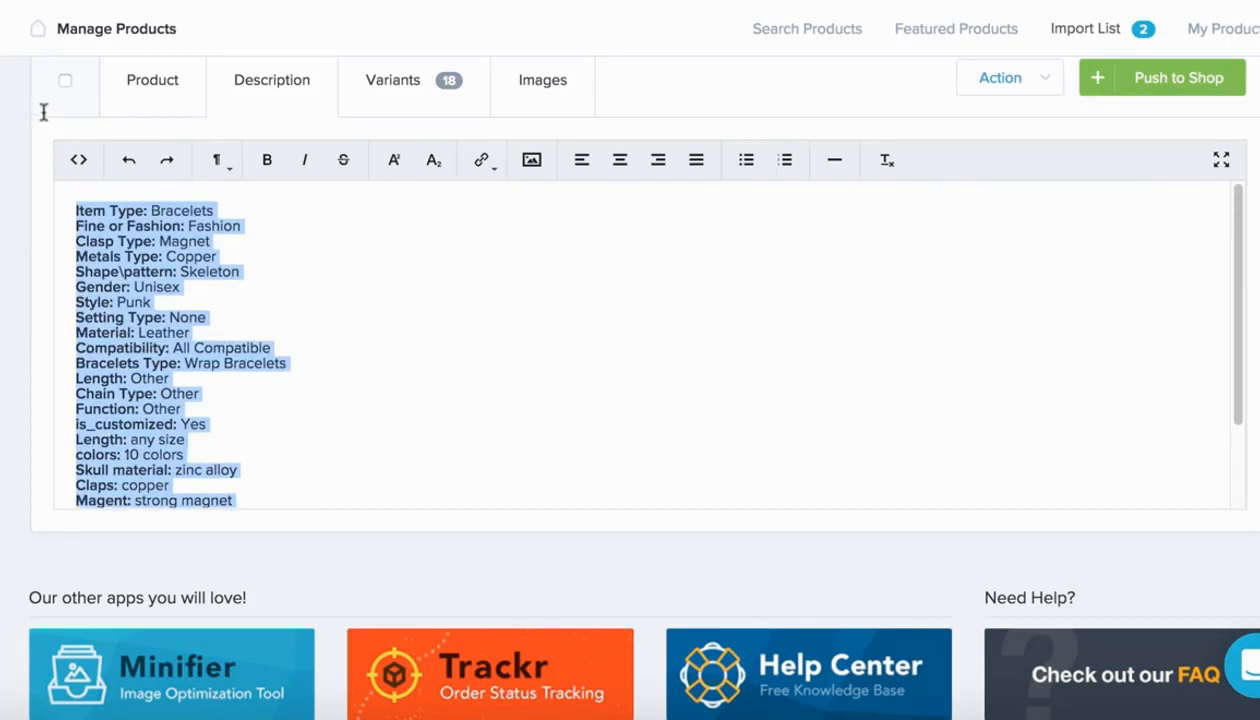
key("BackSpace")
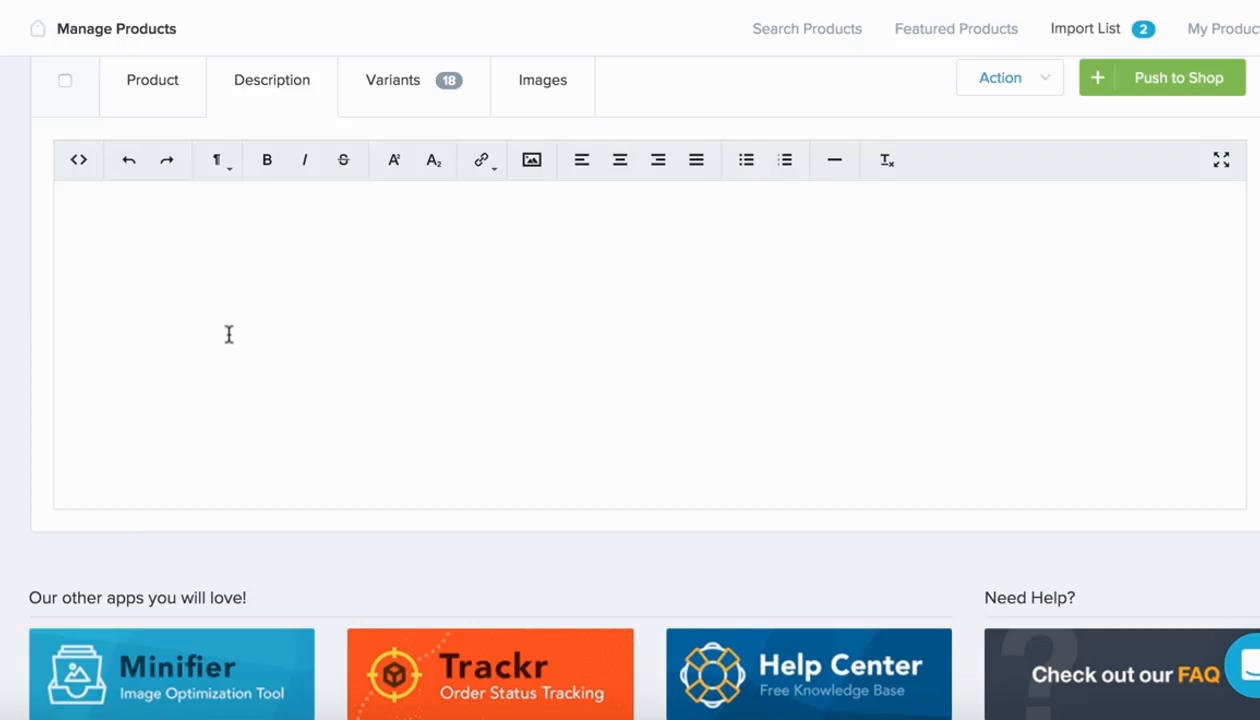
Check the bangle's product name and write the description line "25% OFF THIS GOLD PLATED SKULL BANGLE TODAY ONLY!".
left_click(185, 92)
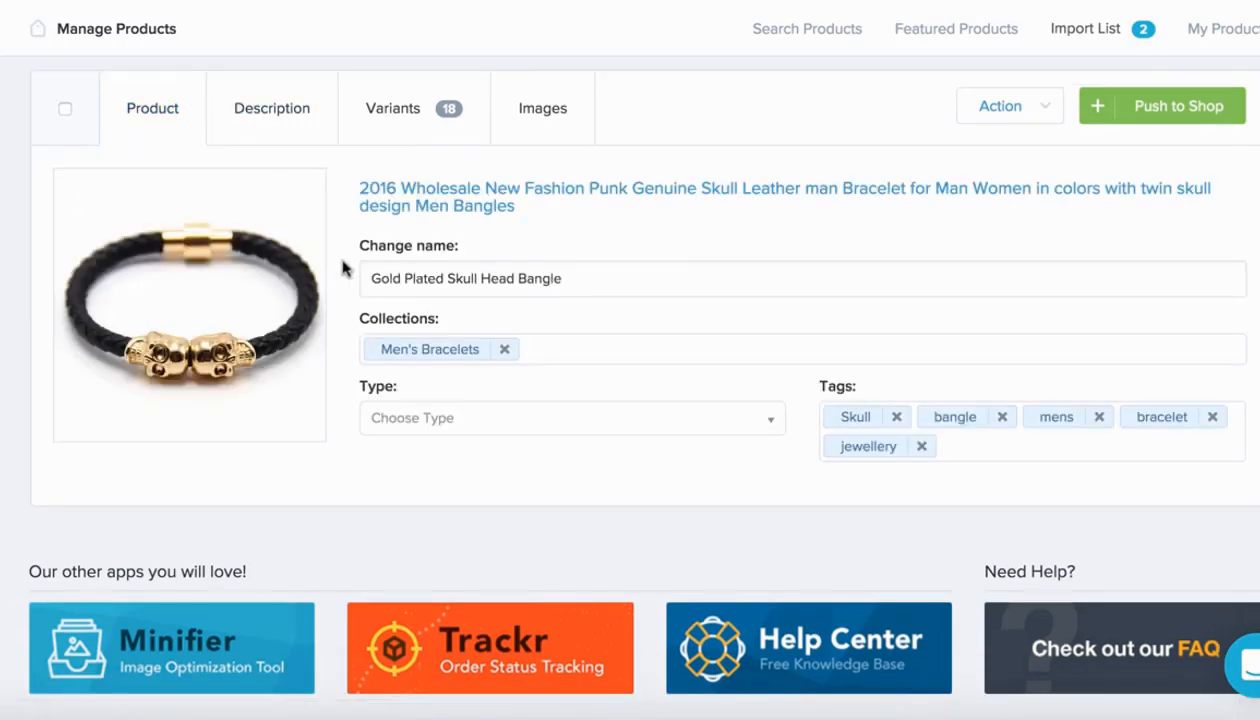
left_click(228, 140)
left_click(194, 284)
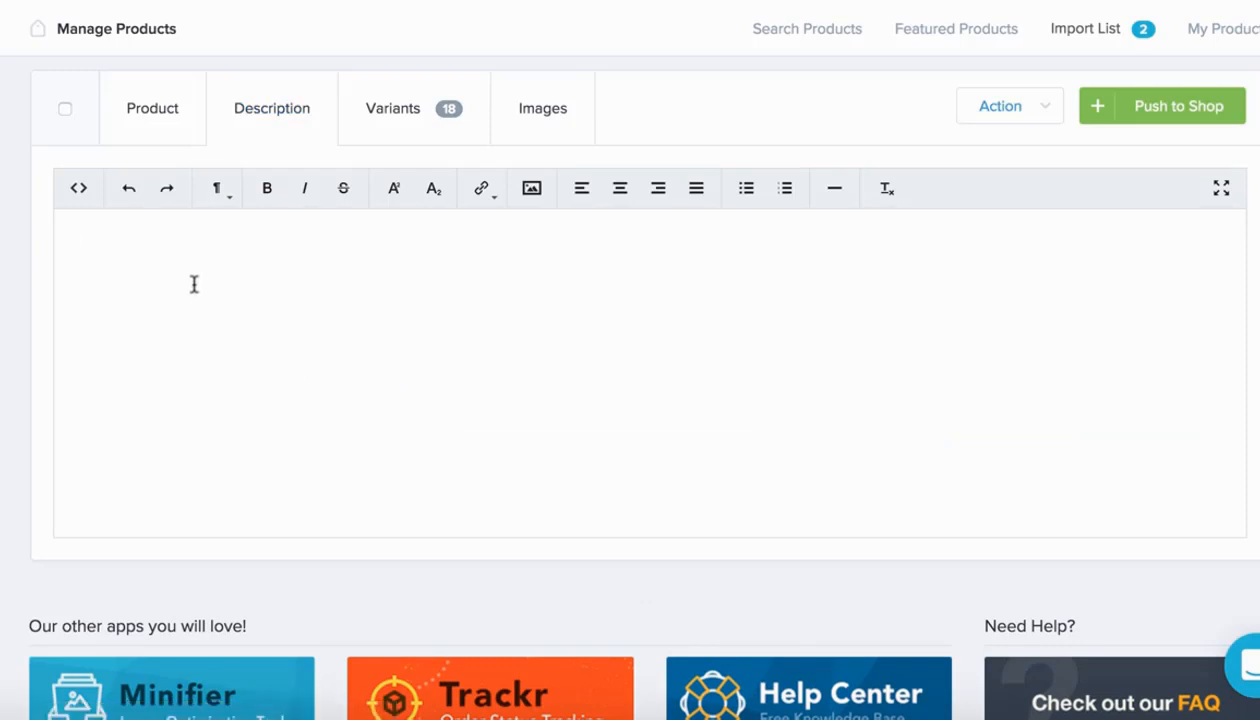
type("25")
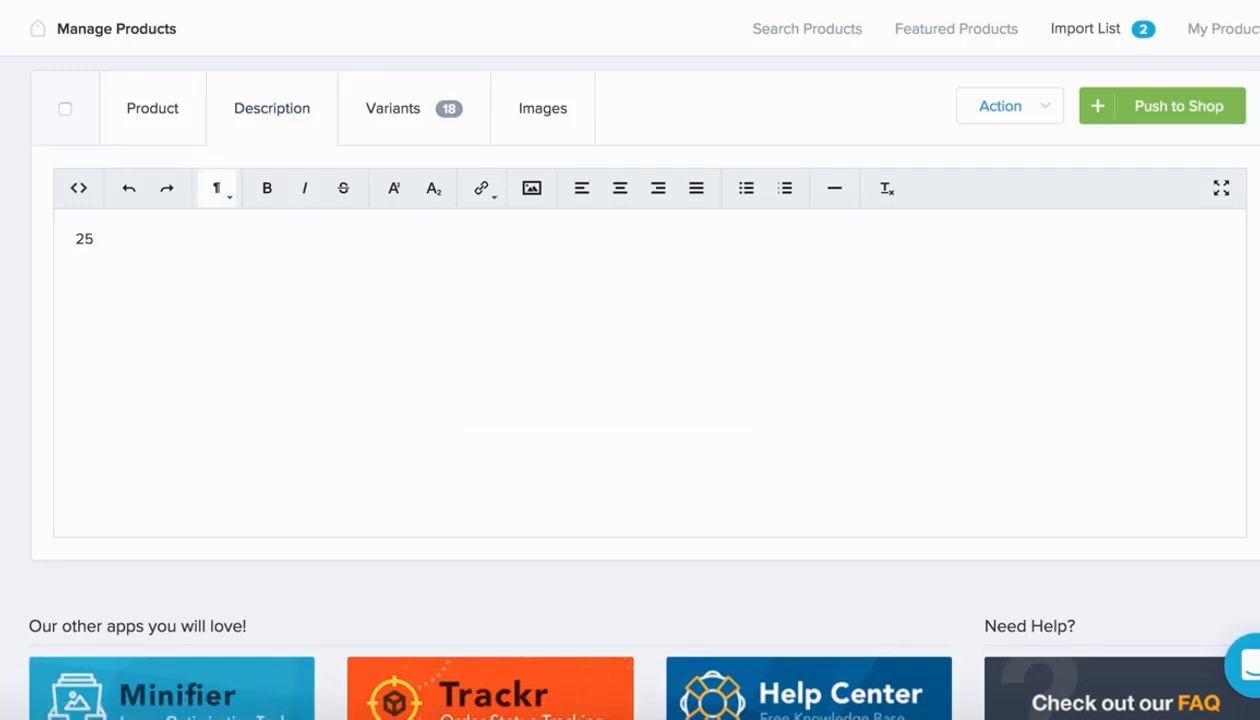
type("% OFF THIS GOLD PL")
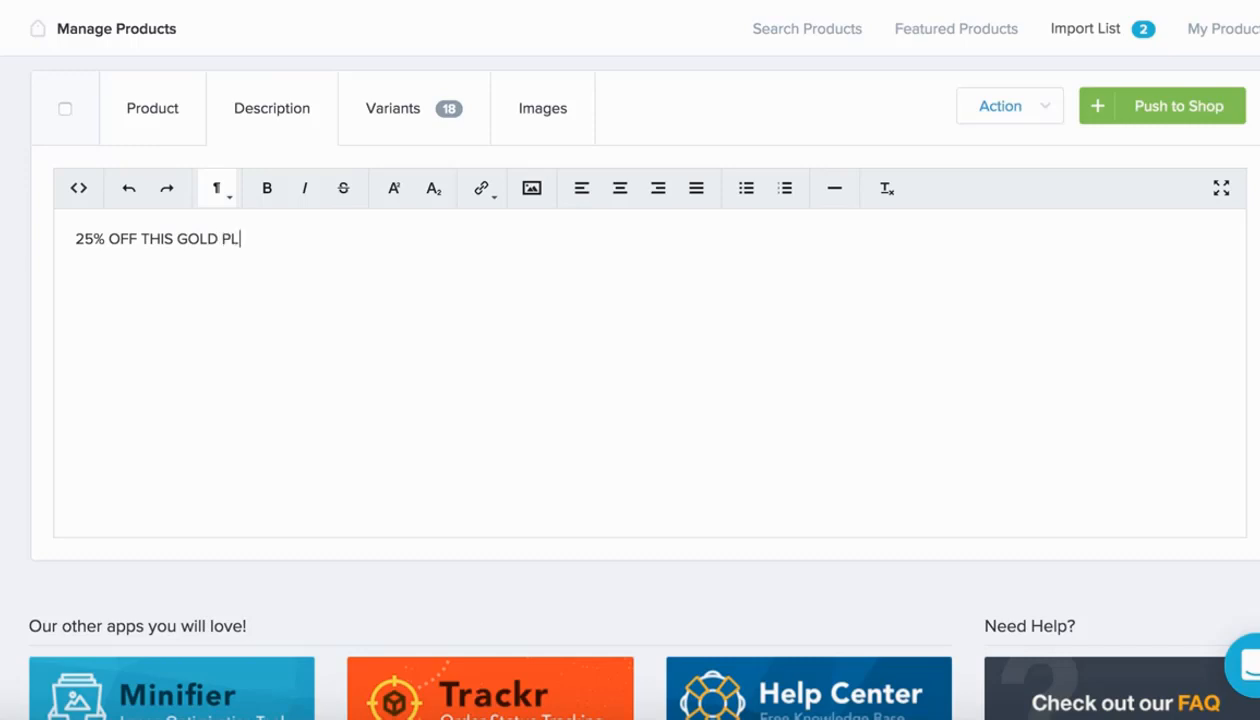
key("BackSpace")
type("A")
key("BackSpace")
type("PLA")
key("BackSpace")
key("BackSpace")
key("BackSpace")
type("LATED SKULL BANGLE")
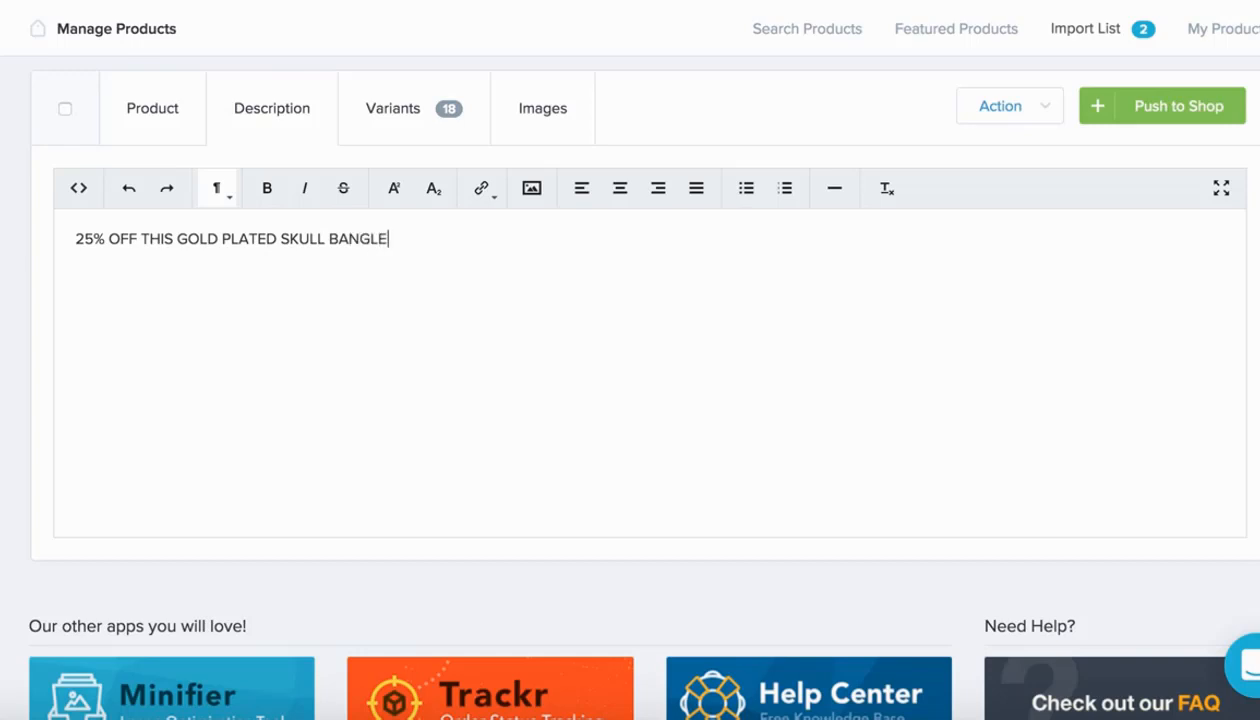
type(" TODAY ONLY!")
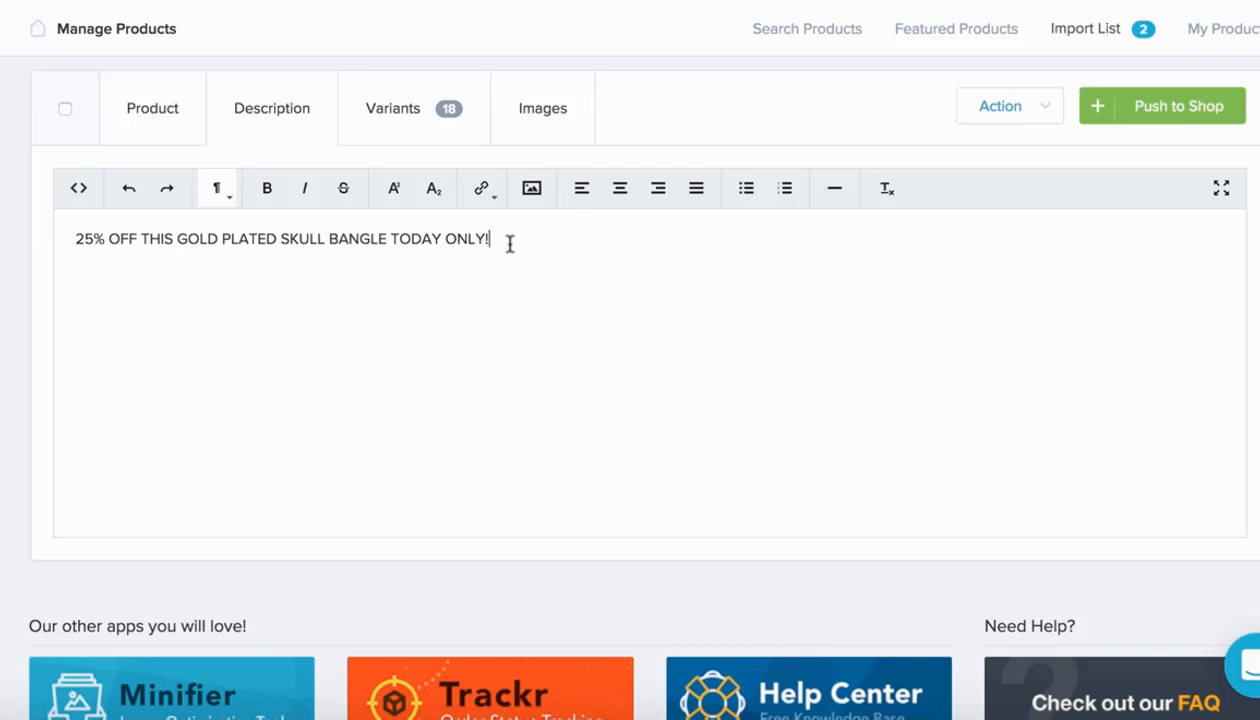
Format the 25% off line in the description as bold Header 2 text.
left_click_drag(515, 239, 58, 224)
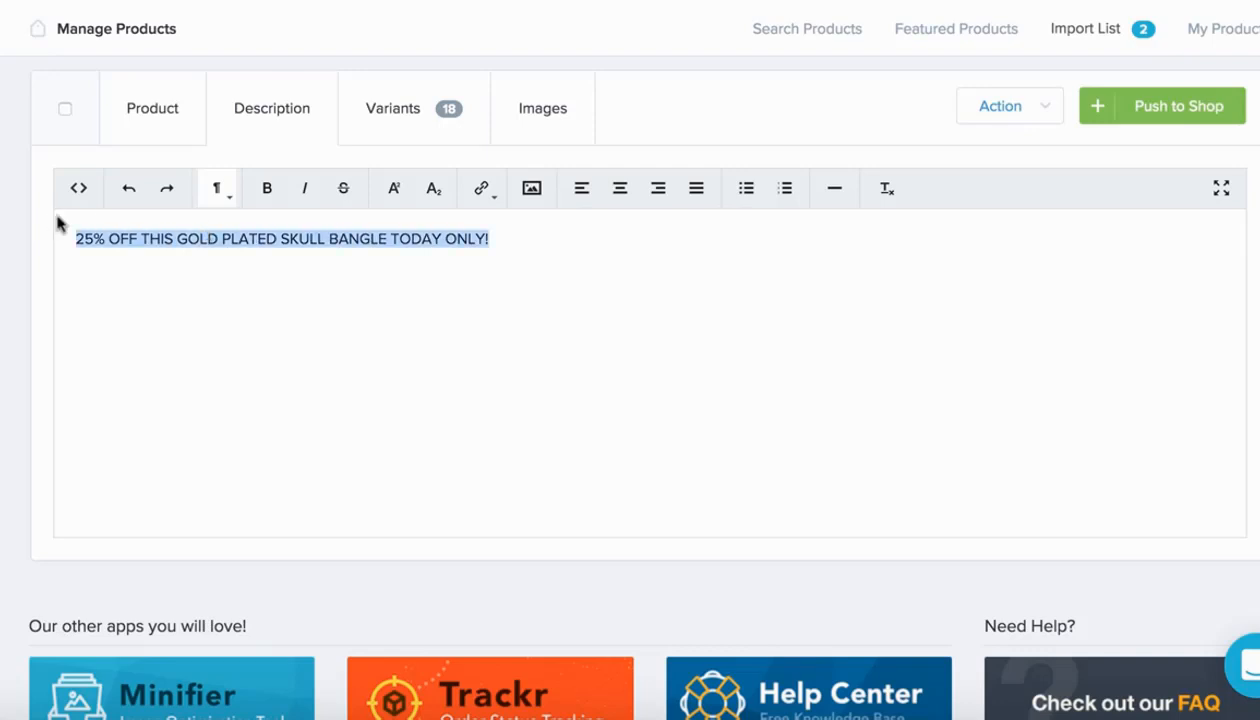
left_click(267, 188)
left_click(216, 190)
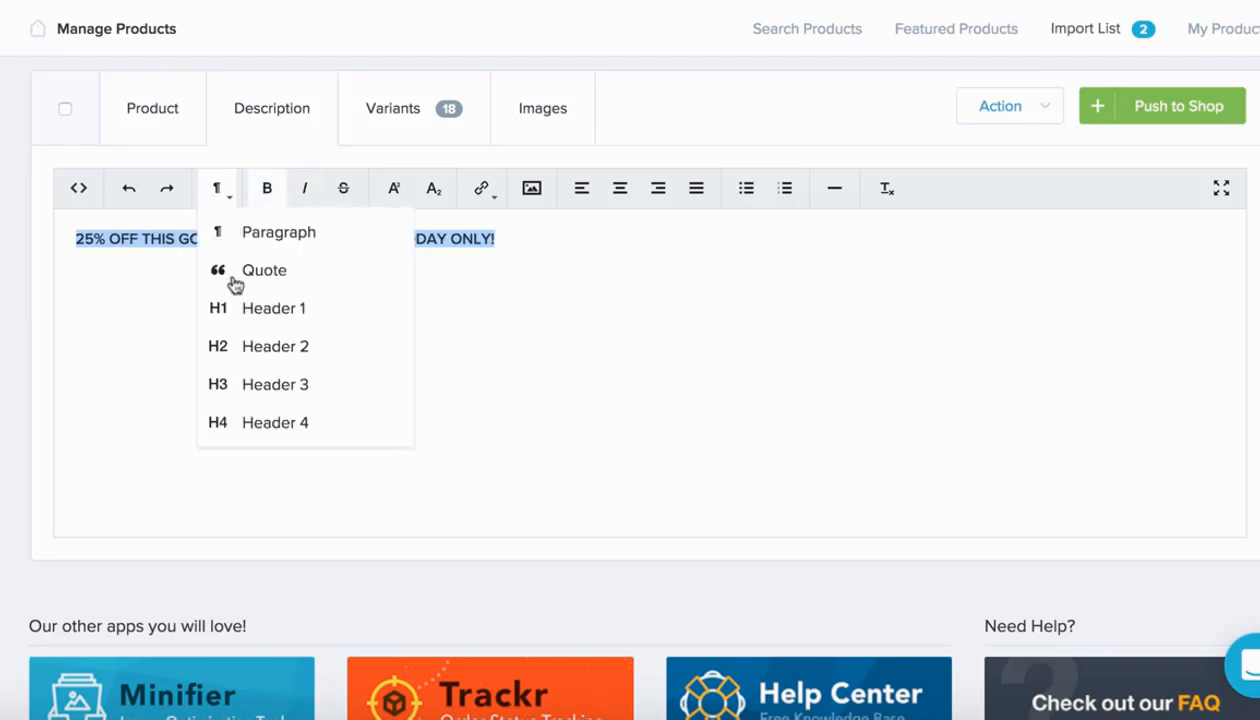
left_click(253, 350)
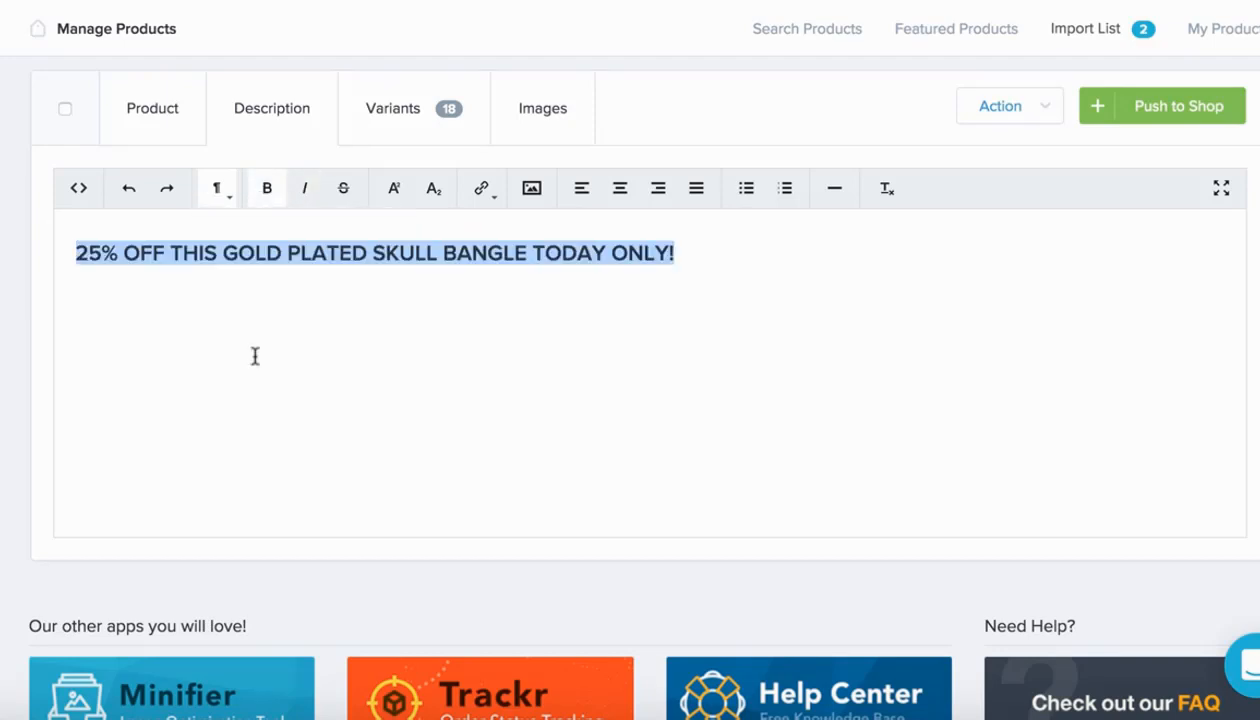
Reformat the 25% off line in the description as bold Header 3 text.
left_click(266, 190)
left_click(216, 190)
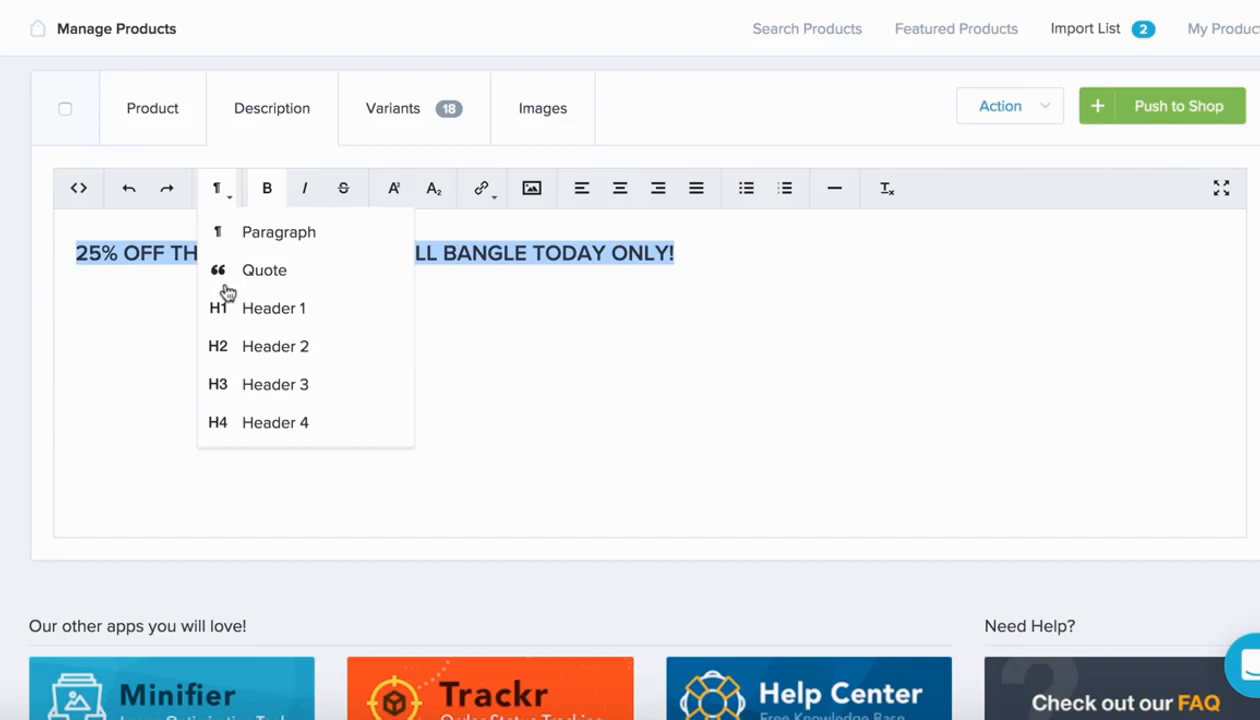
left_click(245, 382)
Extend the 25% off heading so it ends with "TODAY ONLY + FREE SHIPPING WORLDWIDE!" and start a line below it.
left_click(588, 283)
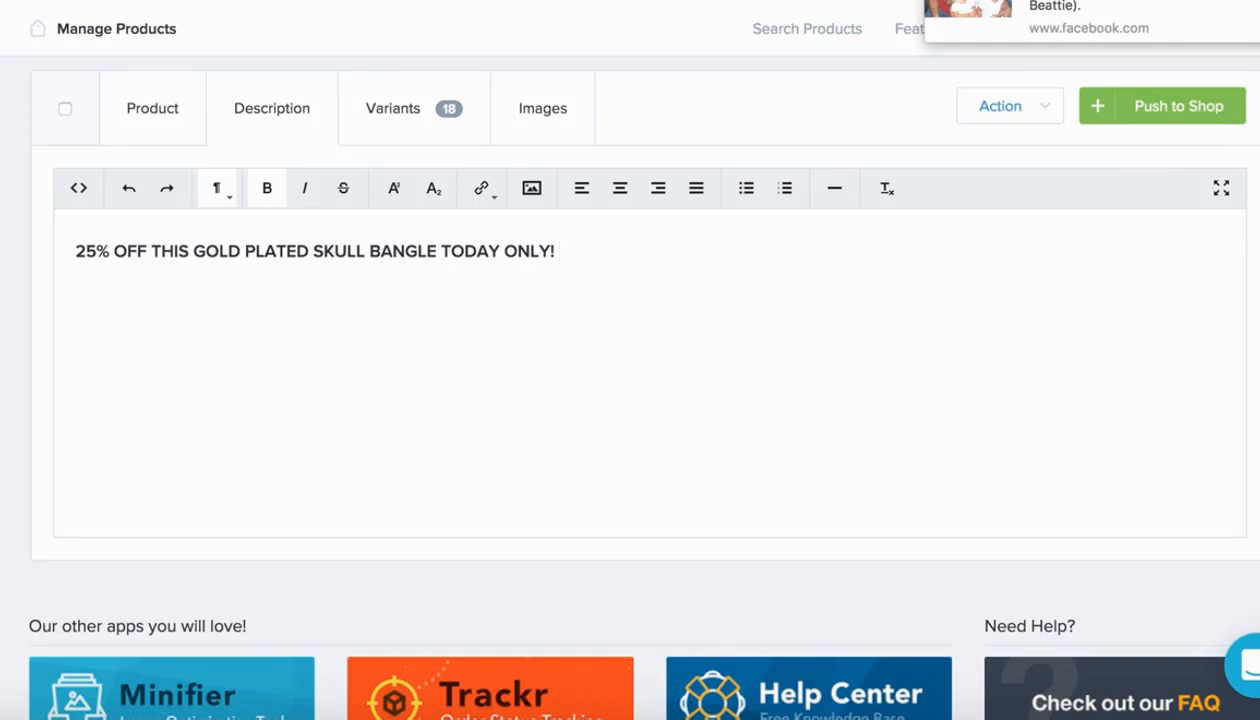
type("FREE SHIP")
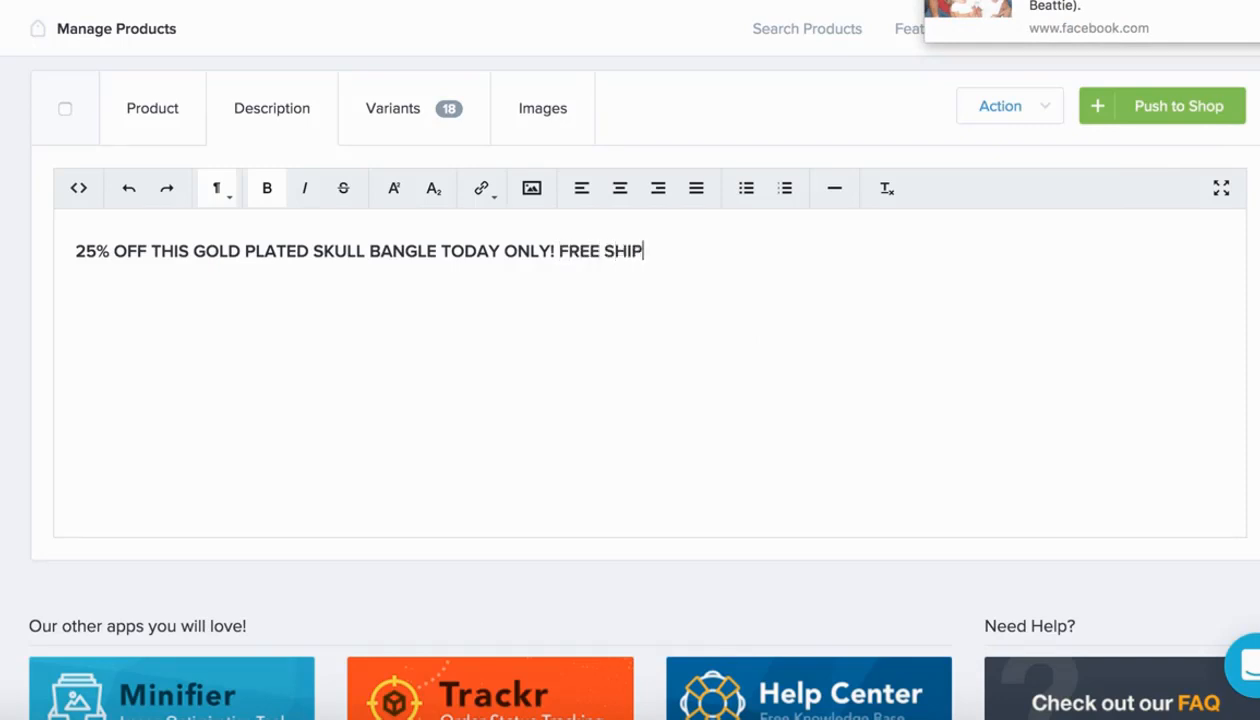
key("BackSpace")
key("BackSpace")
key("BackSpace")
key("BackSpace")
key("BackSpace")
key("BackSpace")
key("BackSpace")
key("BackSpace")
key("BackSpace")
key("BackSpace")
key("BackSpace")
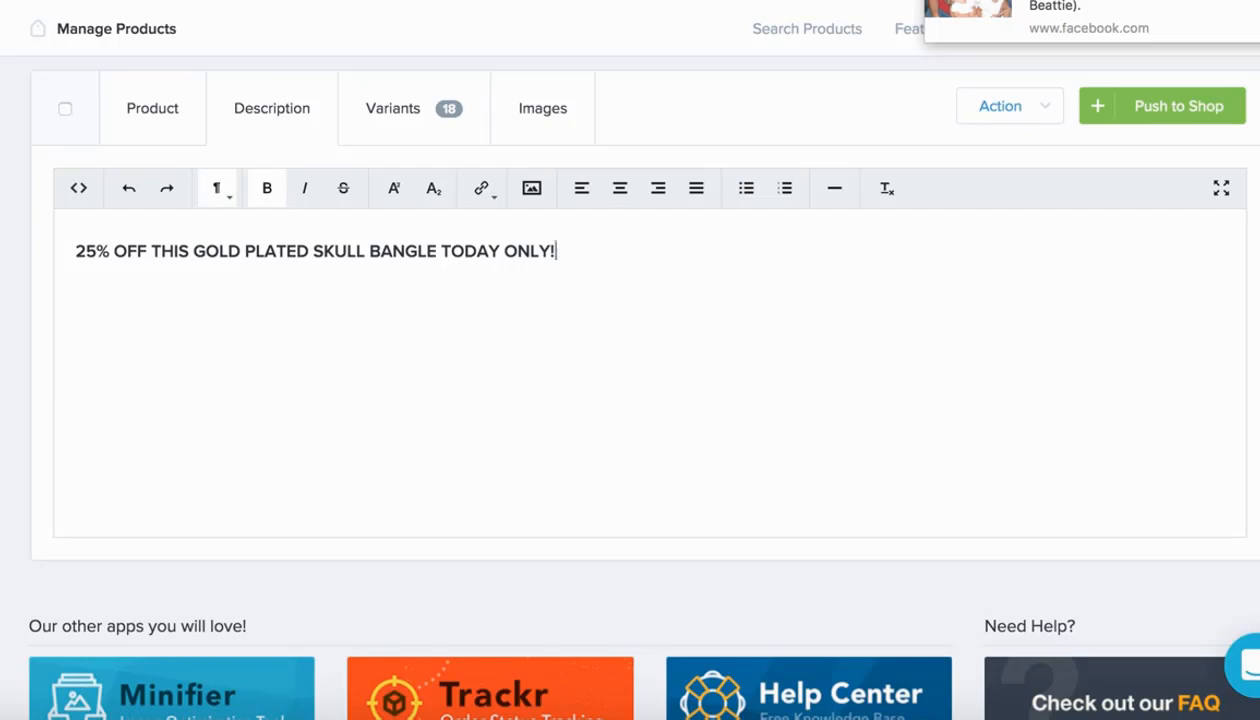
type("+ FREE SHIPPING WOR")
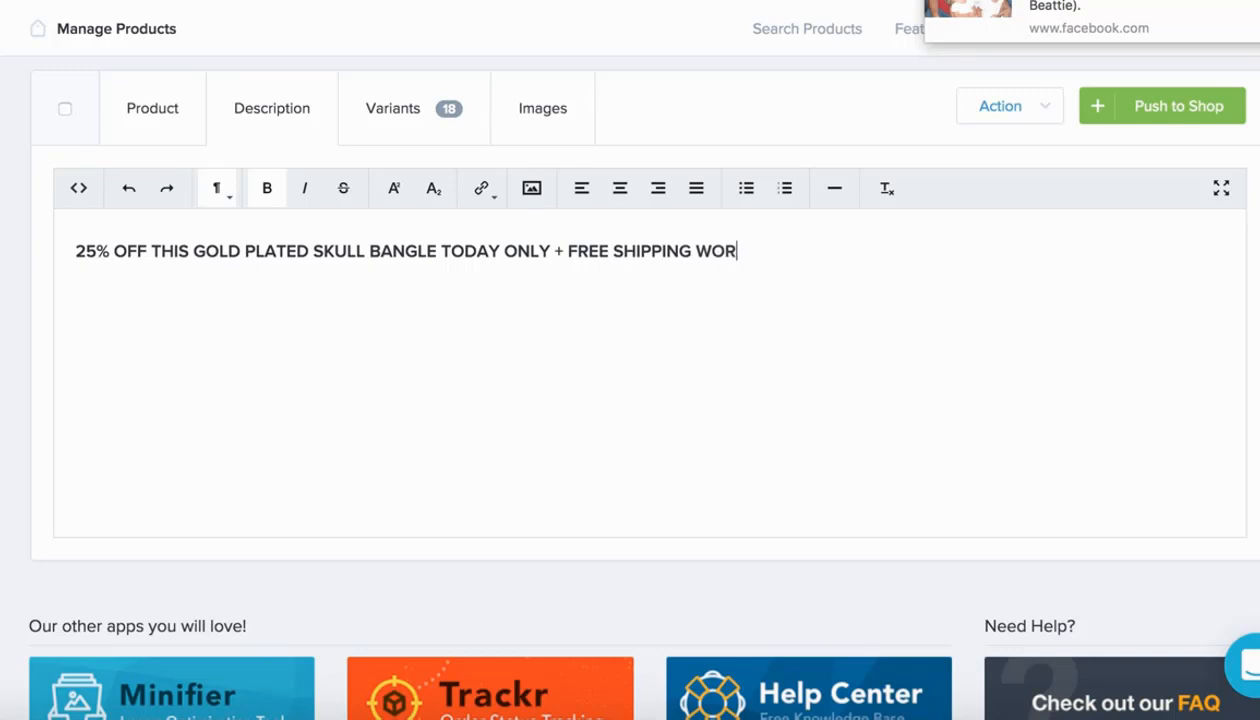
type("LDWIDE!")
key("Return")
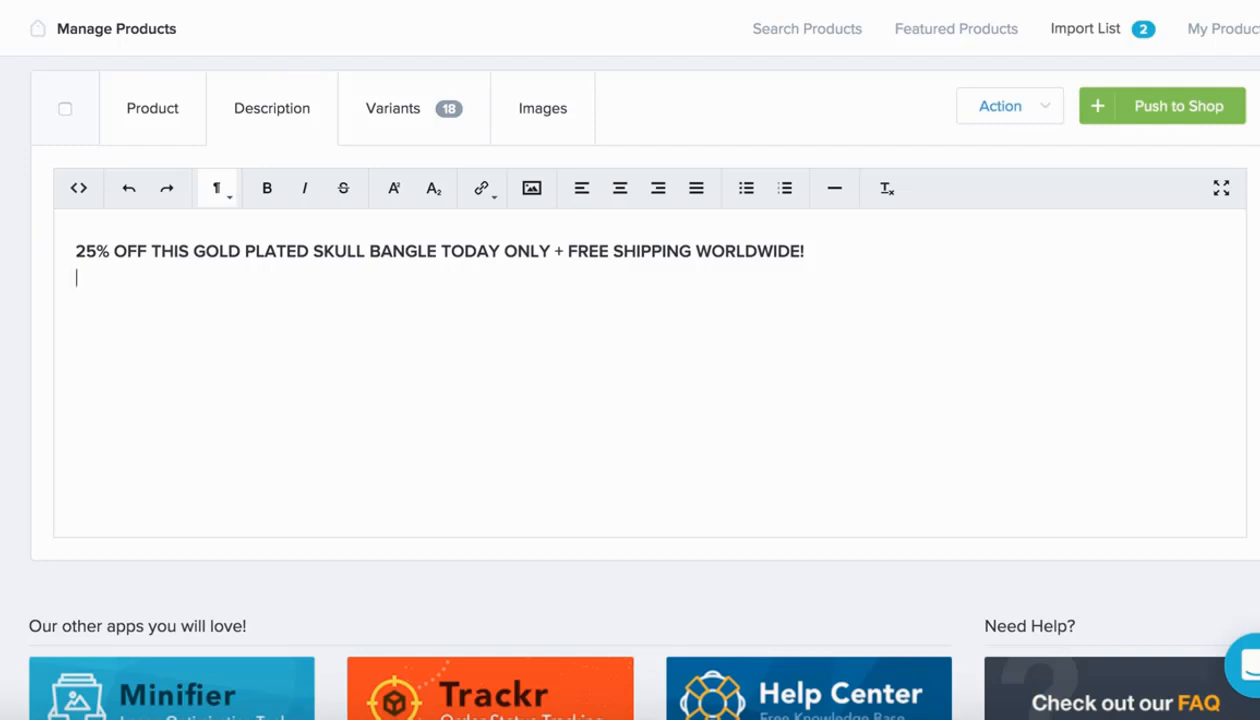
Write beneath the heading "Buy 2 get 1 FREE! Add the colour of your free bracelet in the order notes.".
key("Return")
key("BackSpace")
key("Return")
key("BackSpace")
key("Return")
type("Buy 2 get 1 FREE! ")
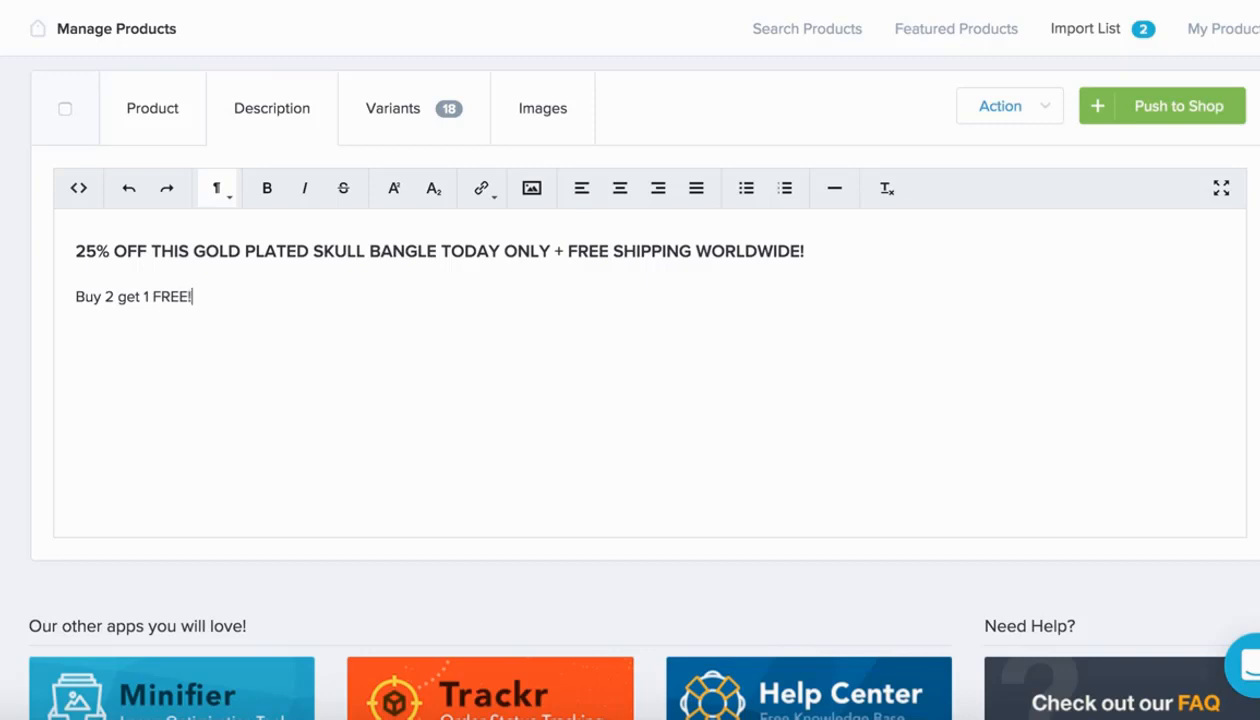
type("Add the colo")
key("BackSpace")
type("lour o")
key("BackSpace")
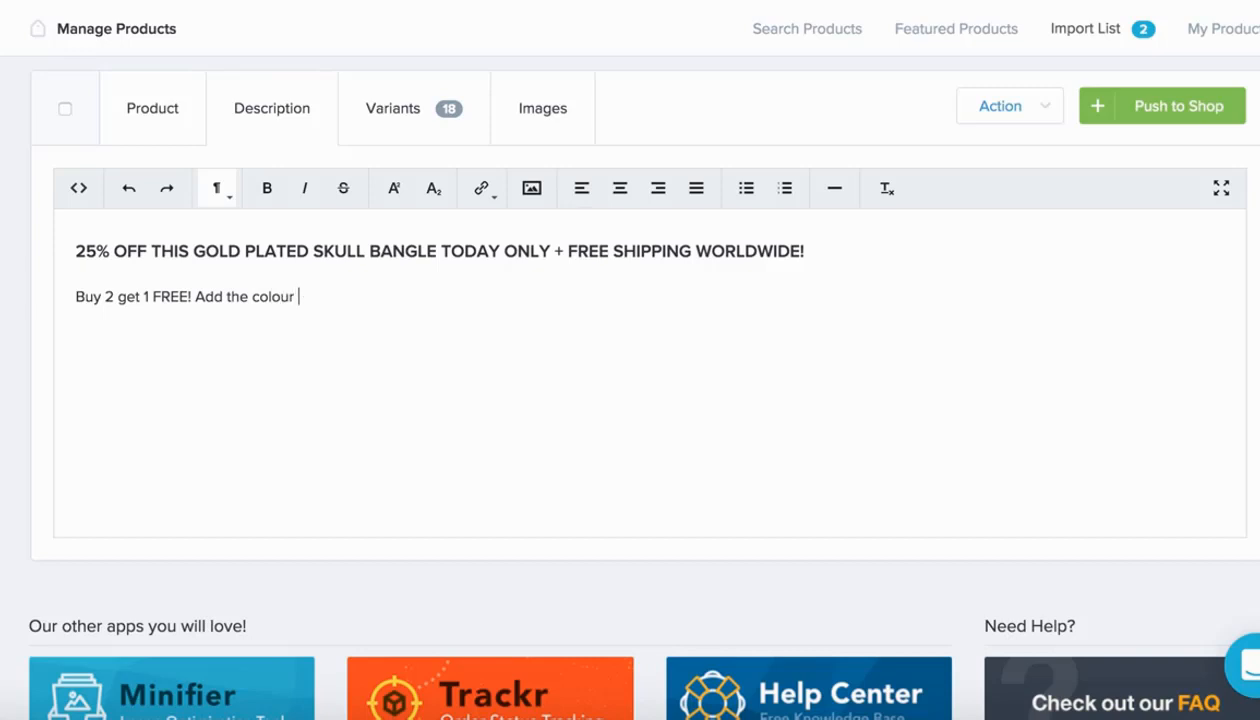
type("of your free brace")
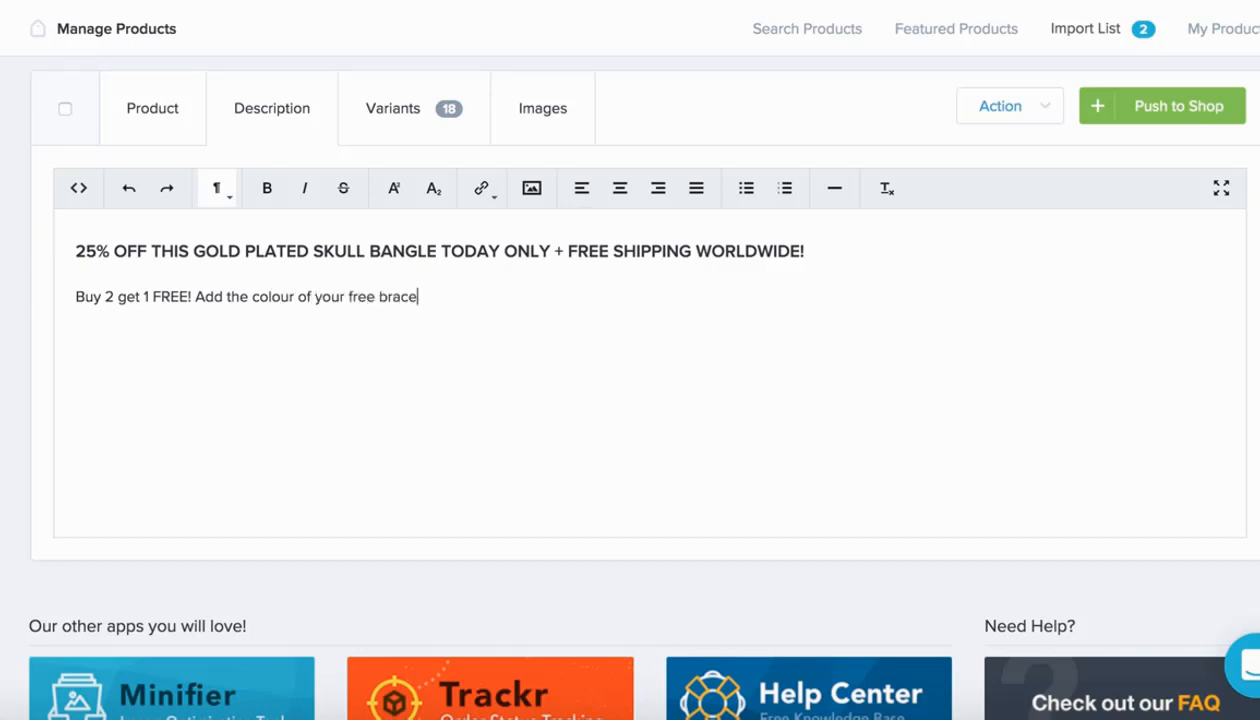
type("let in the order")
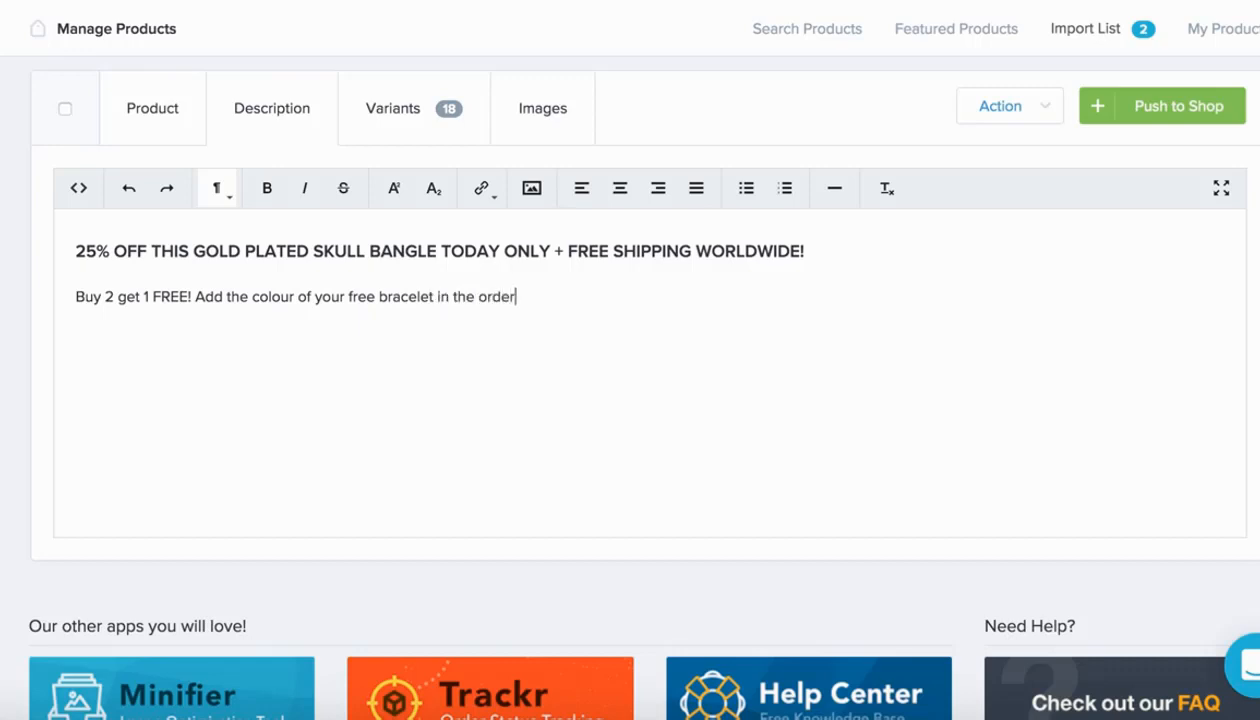
type(" notes.")
Delete the whole "Buy 2 get 1 FREE!" line from the bangle's description.
left_click(600, 300)
key("BackSpace")
key("BackSpace")
key("BackSpace")
key("BackSpace")
key("BackSpace")
key("BackSpace")
key("BackSpace")
key("BackSpace")
key("BackSpace")
key("BackSpace")
key("BackSpace")
key("BackSpace")
key("BackSpace")
key("BackSpace")
key("BackSpace")
key("BackSpace")
key("BackSpace")
key("BackSpace")
key("BackSpace")
key("BackSpace")
key("BackSpace")
key("BackSpace")
key("BackSpace")
key("BackSpace")
key("BackSpace")
key("BackSpace")
key("BackSpace")
key("BackSpace")
key("BackSpace")
key("BackSpace")
key("BackSpace")
key("BackSpace")
key("BackSpace")
key("BackSpace")
key("BackSpace")
key("BackSpace")
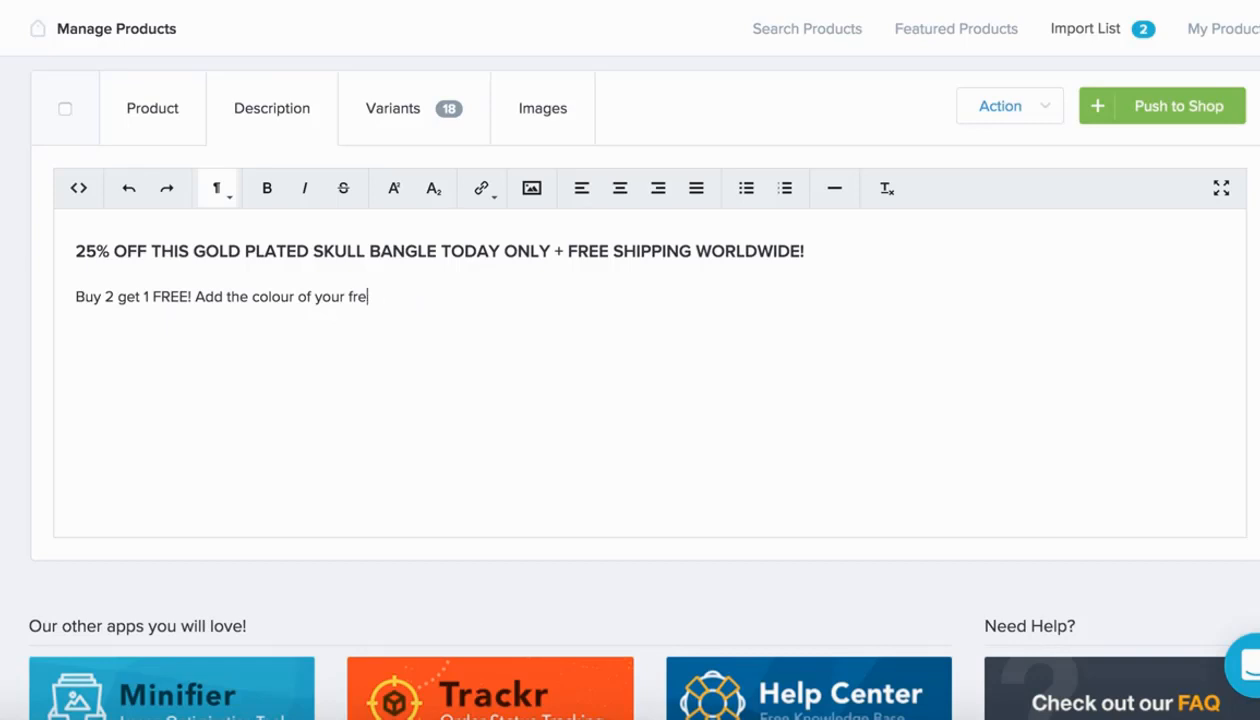
key("BackSpace")
key("BackSpace")
key("BackSpace")
key("BackSpace")
key("BackSpace")
key("BackSpace")
key("BackSpace")
key("BackSpace")
key("BackSpace")
key("BackSpace")
key("BackSpace")
key("BackSpace")
key("BackSpace")
key("BackSpace")
key("BackSpace")
key("BackSpace")
key("BackSpace")
key("BackSpace")
key("BackSpace")
key("BackSpace")
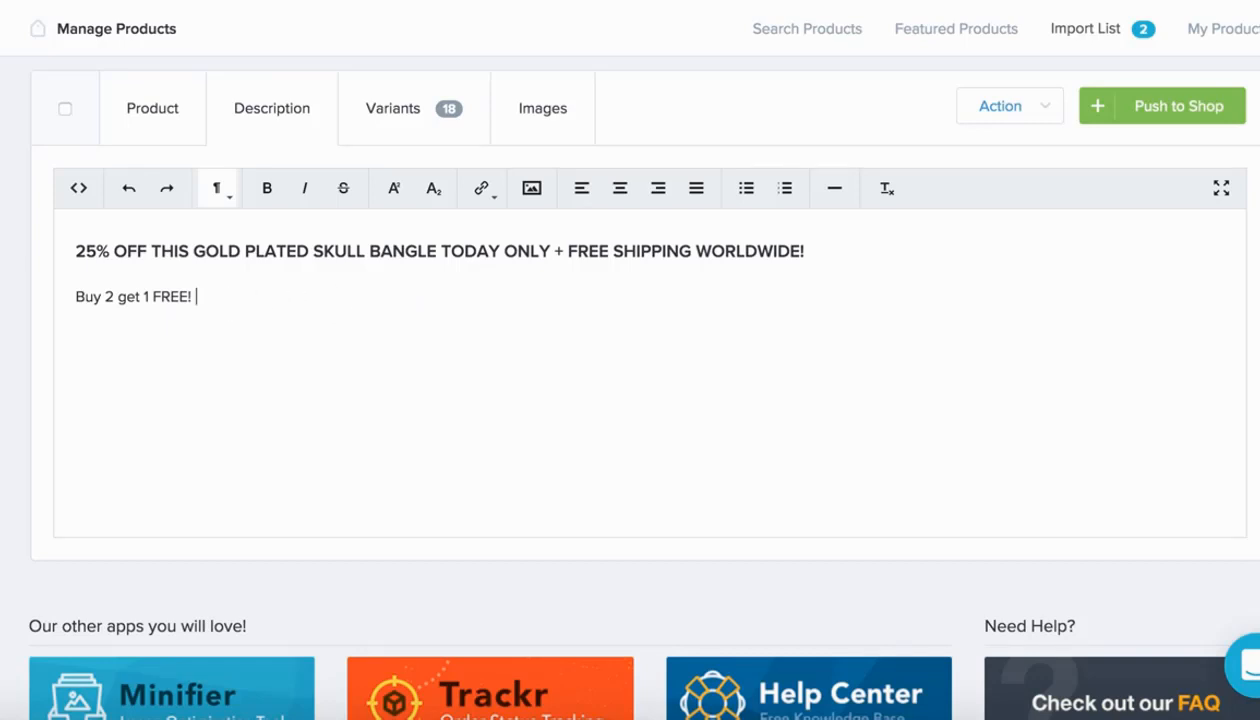
key("BackSpace")
key("BackSpace")
key("BackSpace")
key("BackSpace")
key("BackSpace")
key("BackSpace")
key("BackSpace")
key("BackSpace")
key("BackSpace")
key("BackSpace")
key("BackSpace")
key("BackSpace")
key("BackSpace")
key("BackSpace")
key("BackSpace")
key("BackSpace")
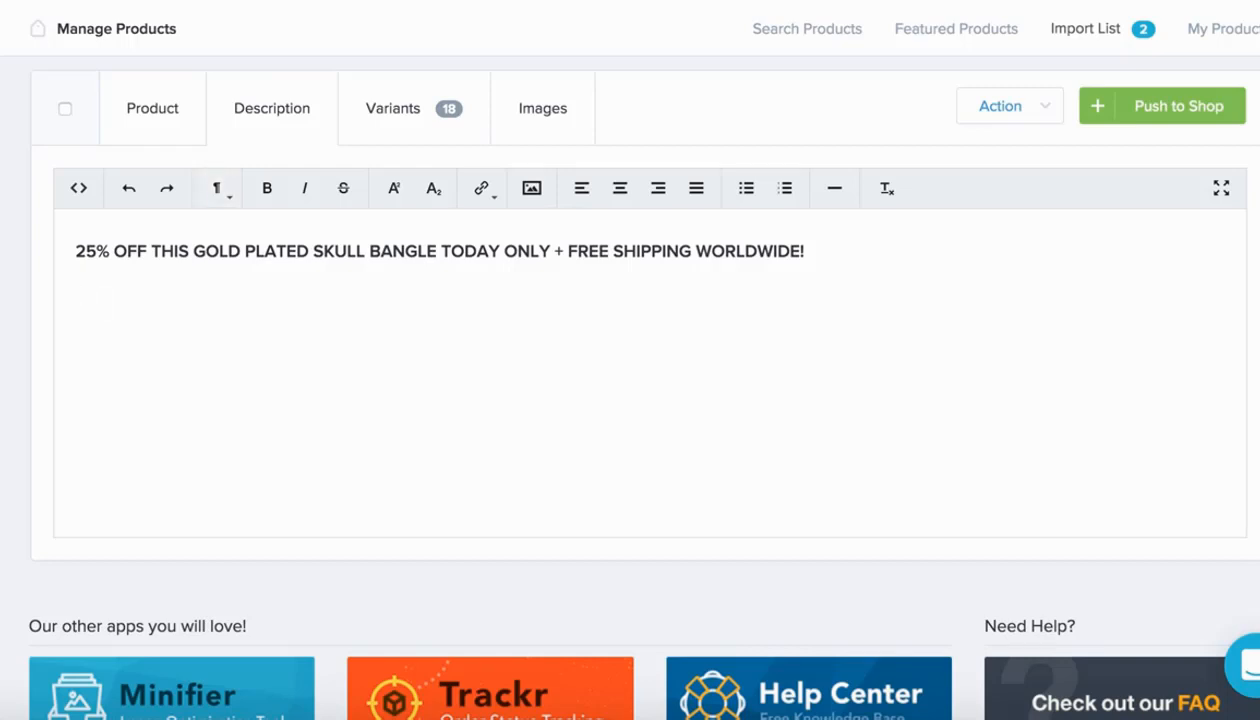
Write beneath the heading "Limited quantity available. Get yours today so you don't miss out!".
type("Limited")
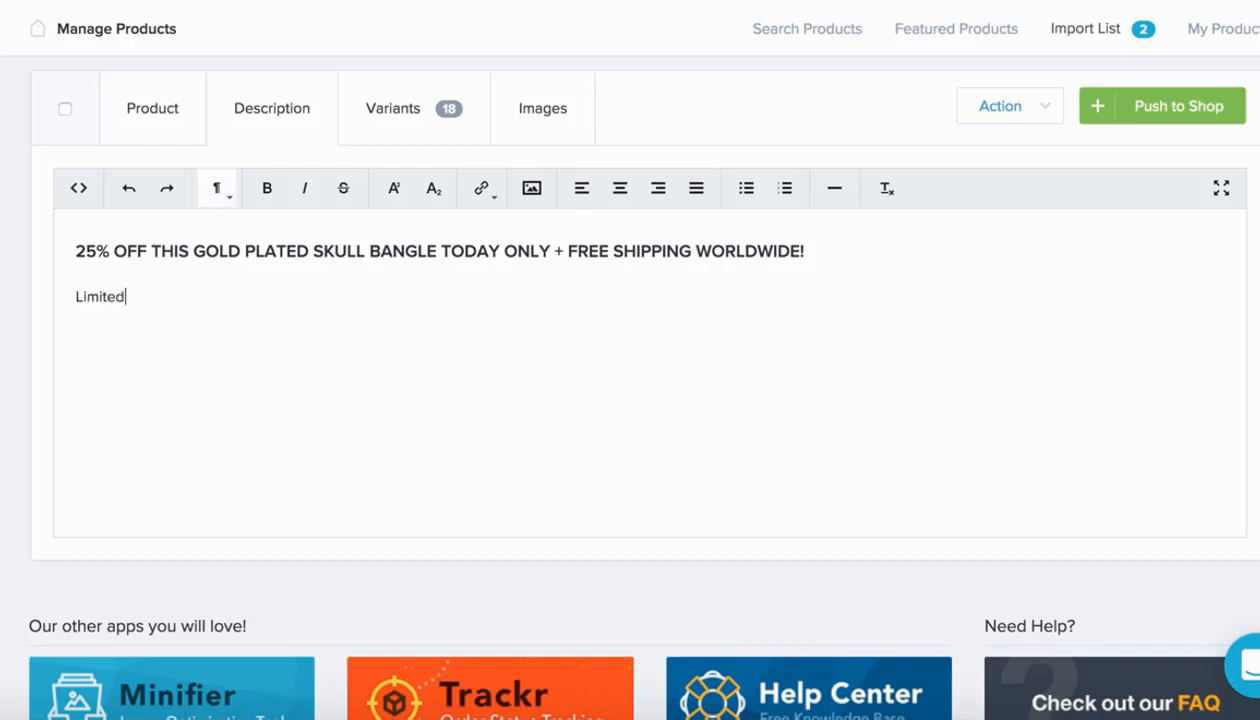
type(" quanity")
key("BackSpace")
key("BackSpace")
type("tity avai")
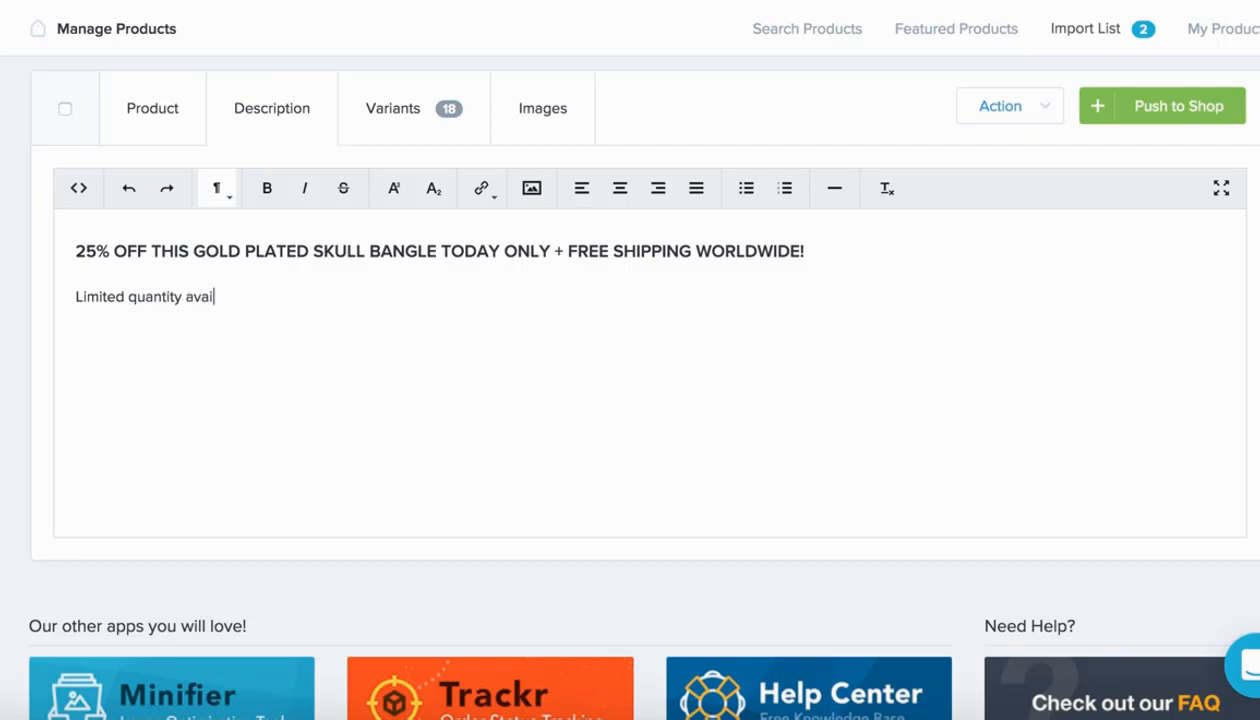
type("lable. Get yours today ")
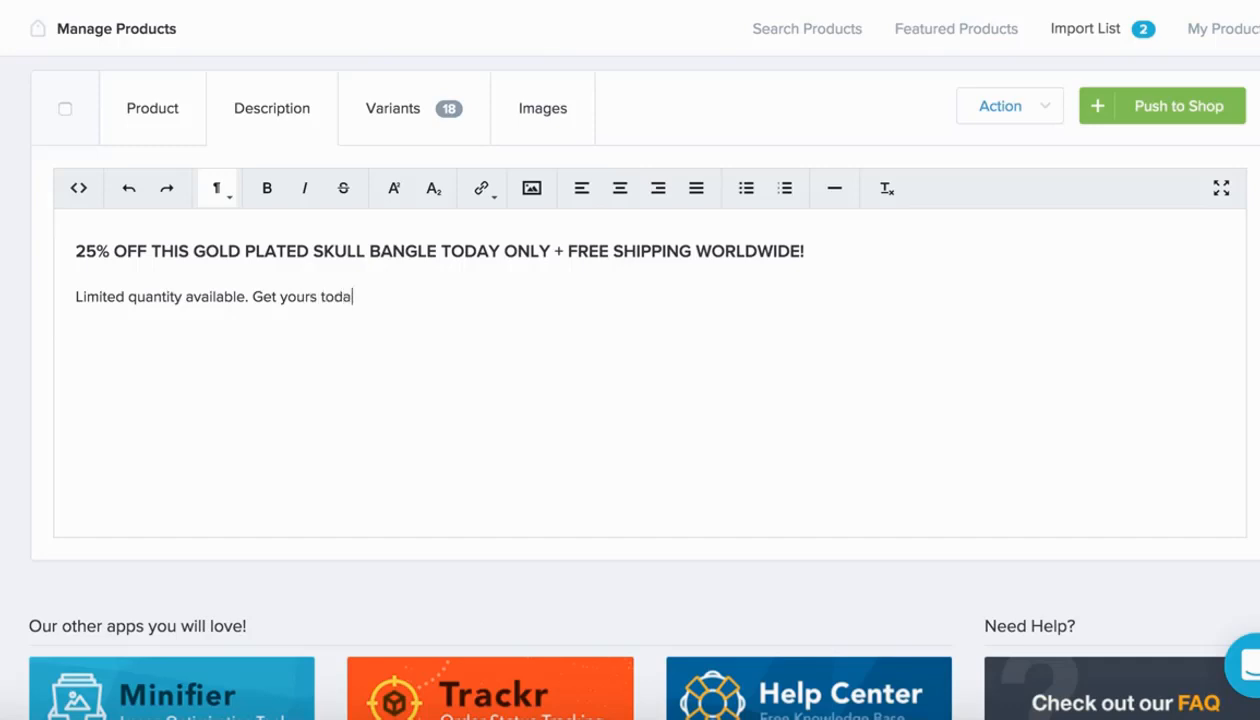
type("so you don't miss out!")
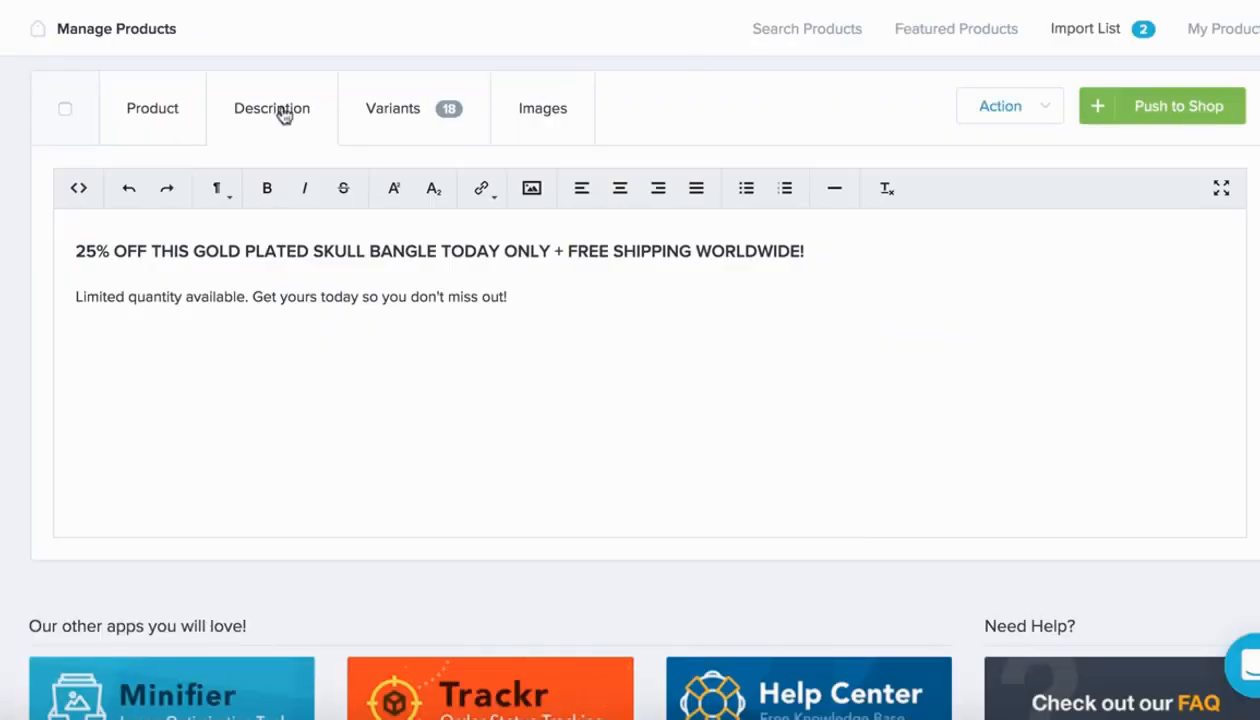
Check the skull bangle's variants and add the line "Mens Gold Plated Bangle" at the end of its description.
left_click(401, 120)
scroll(512, 237, "down", 20)
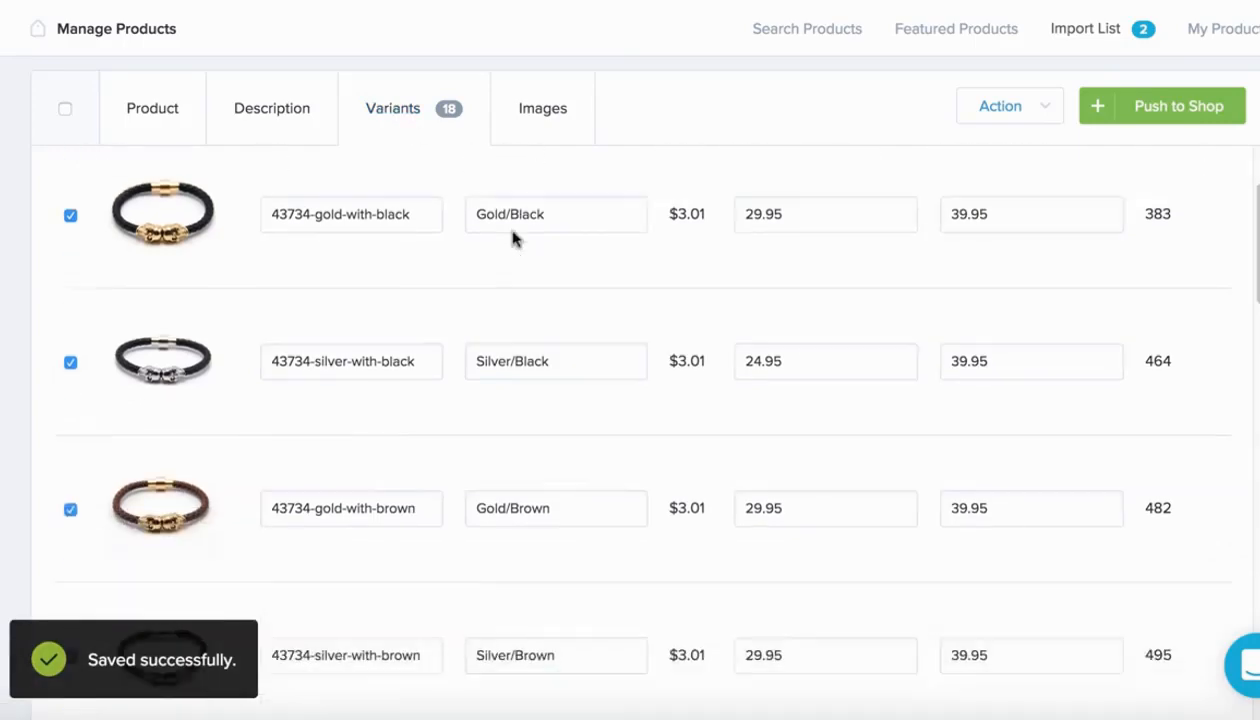
scroll(512, 237, "down", 5)
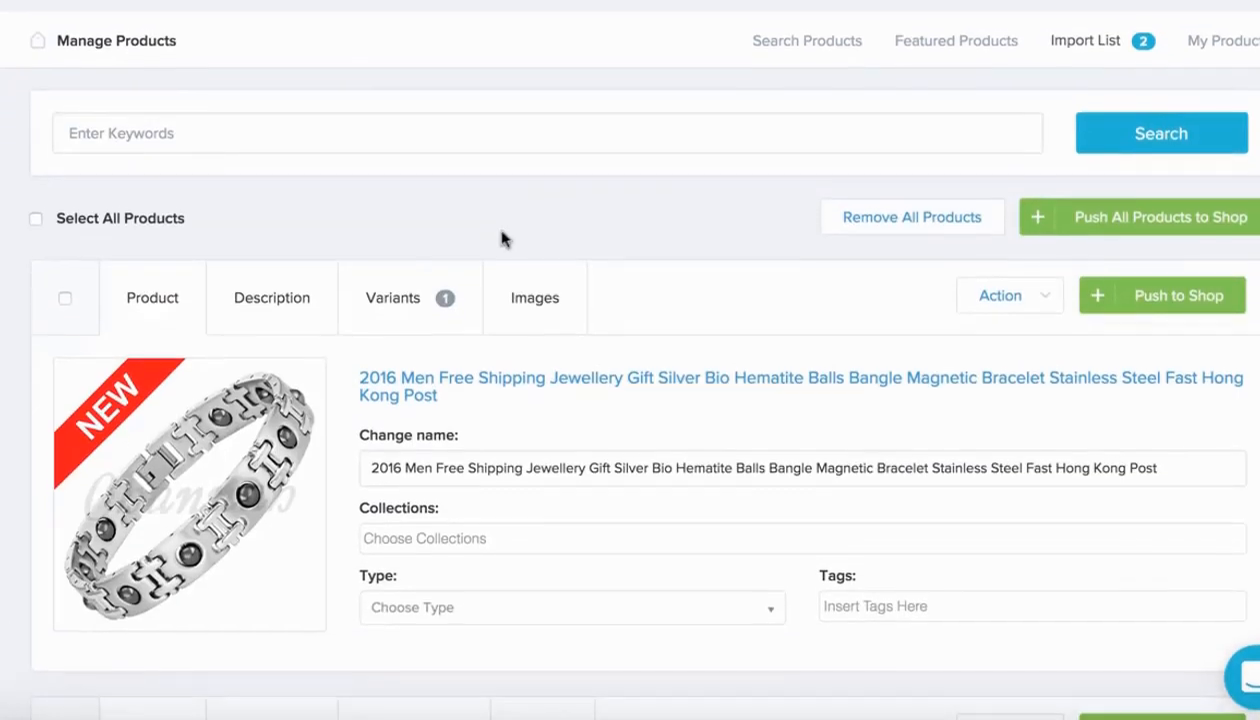
scroll(340, 230, "down", 2)
scroll(339, 230, "down", 3)
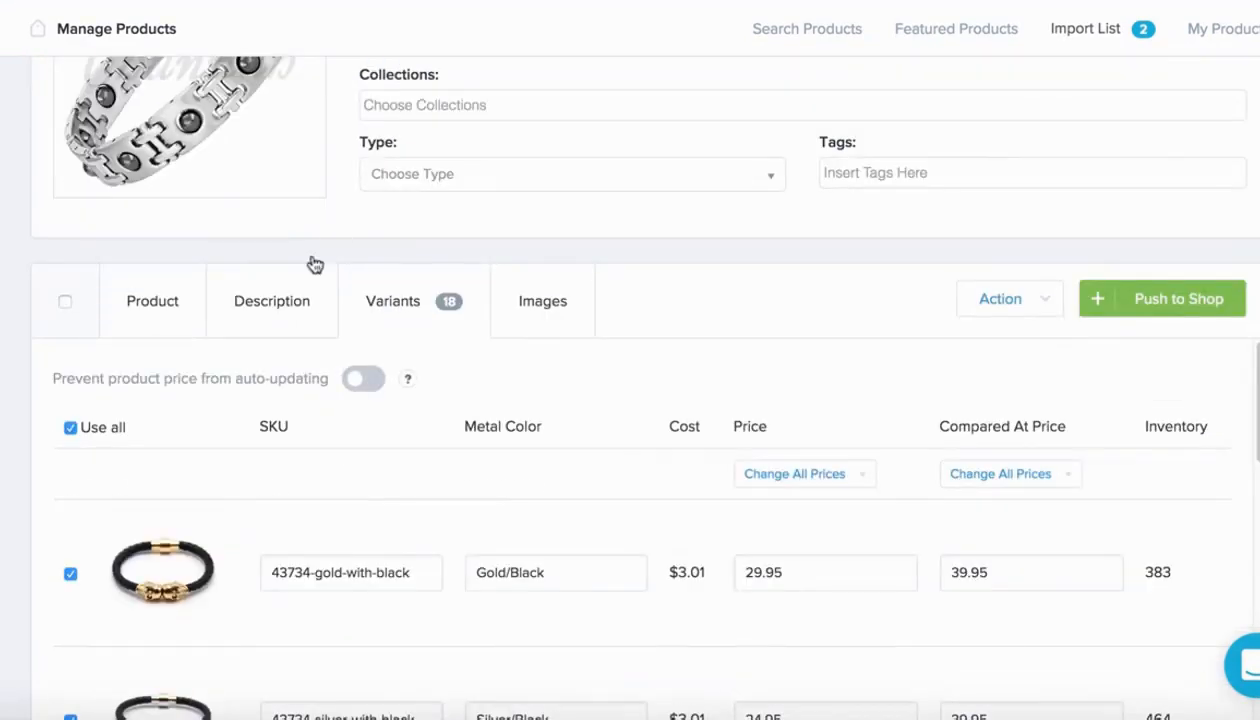
left_click(272, 300)
left_click(281, 568)
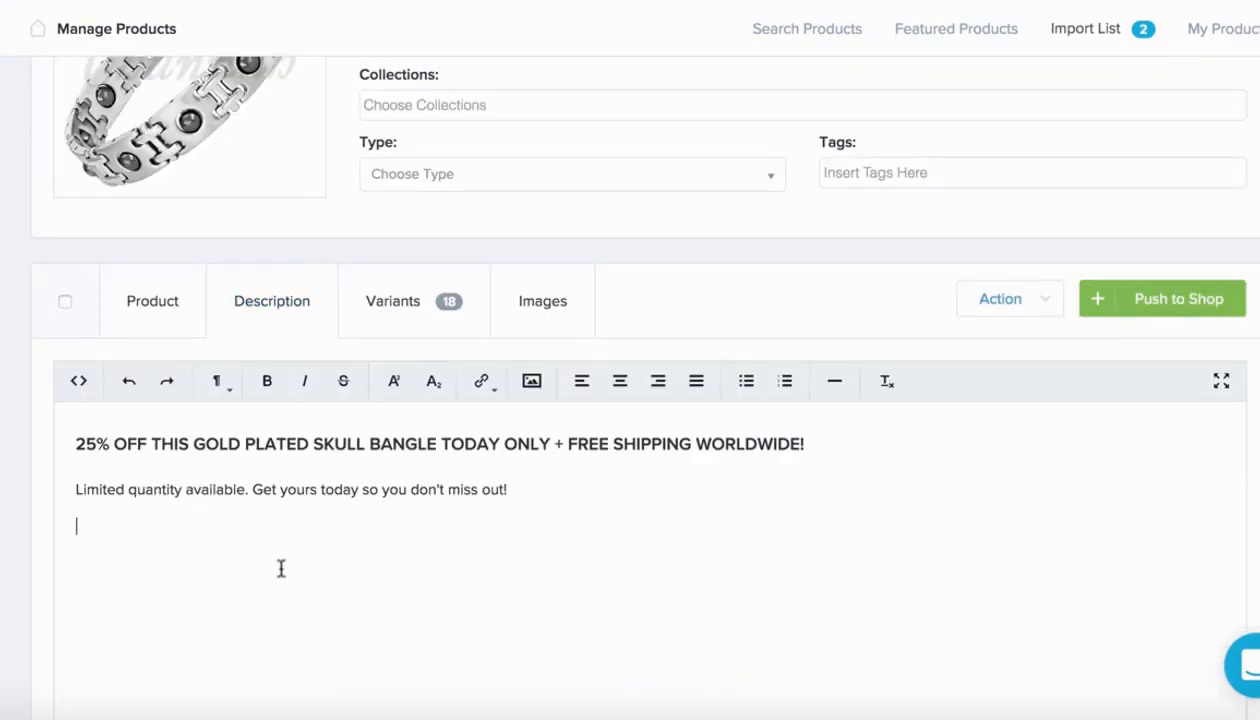
type("Mens")
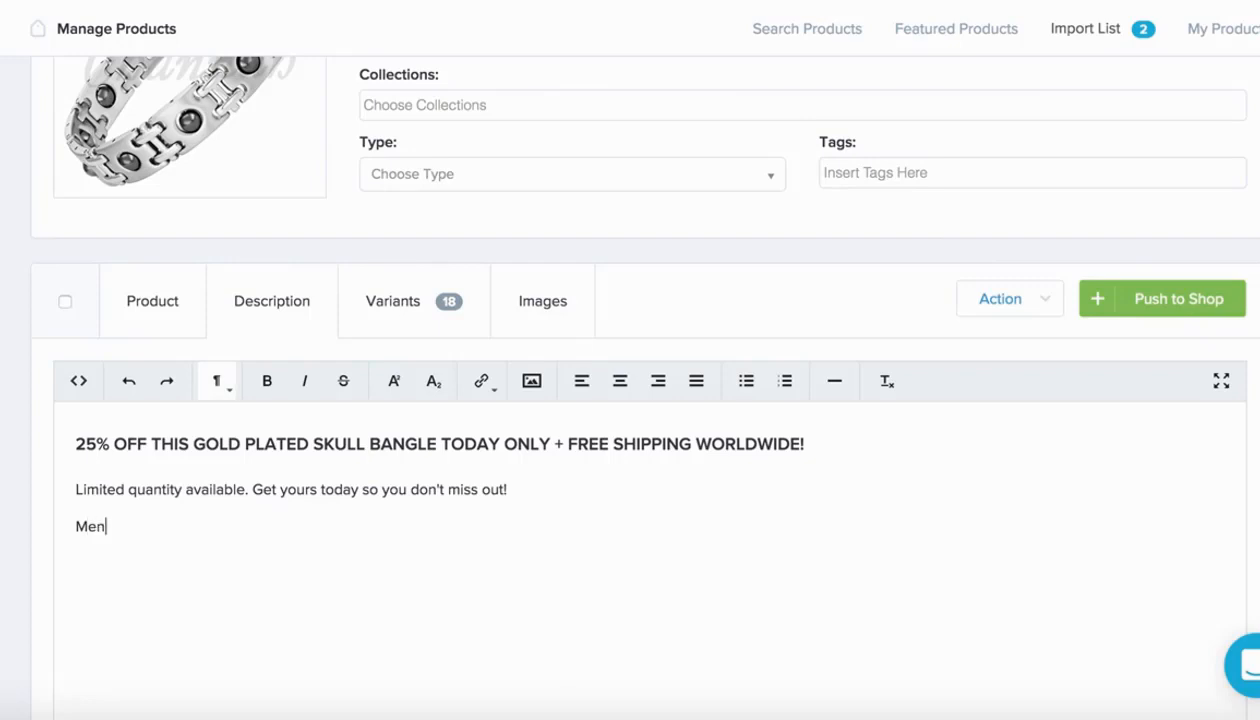
key("BackSpace")
type("'s")
key("BackSpace")
key("BackSpace")
type("s Gold p")
key("BackSpace")
type("Plated Bangle")
key("Return")
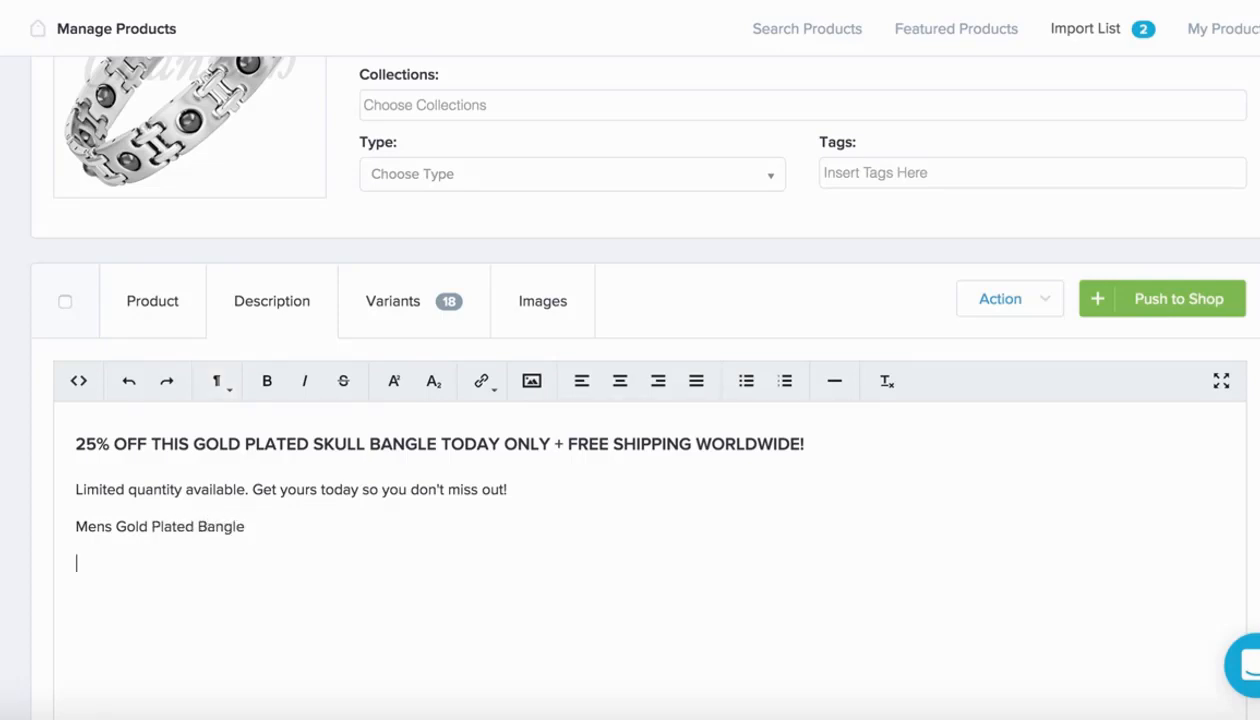
key("BackSpace")
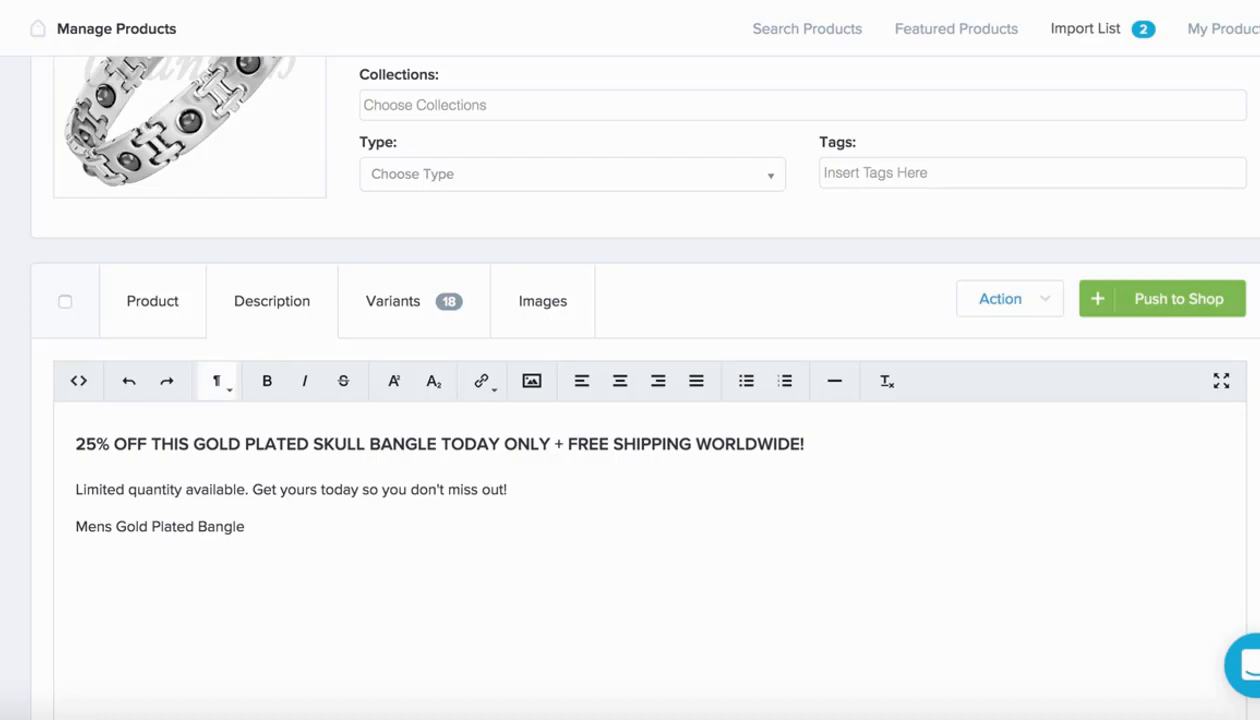
Format the "Mens Gold Plated Bangle" line as a header smaller than the 25% off line.
left_click(76, 528)
left_click_drag(253, 523, 64, 524)
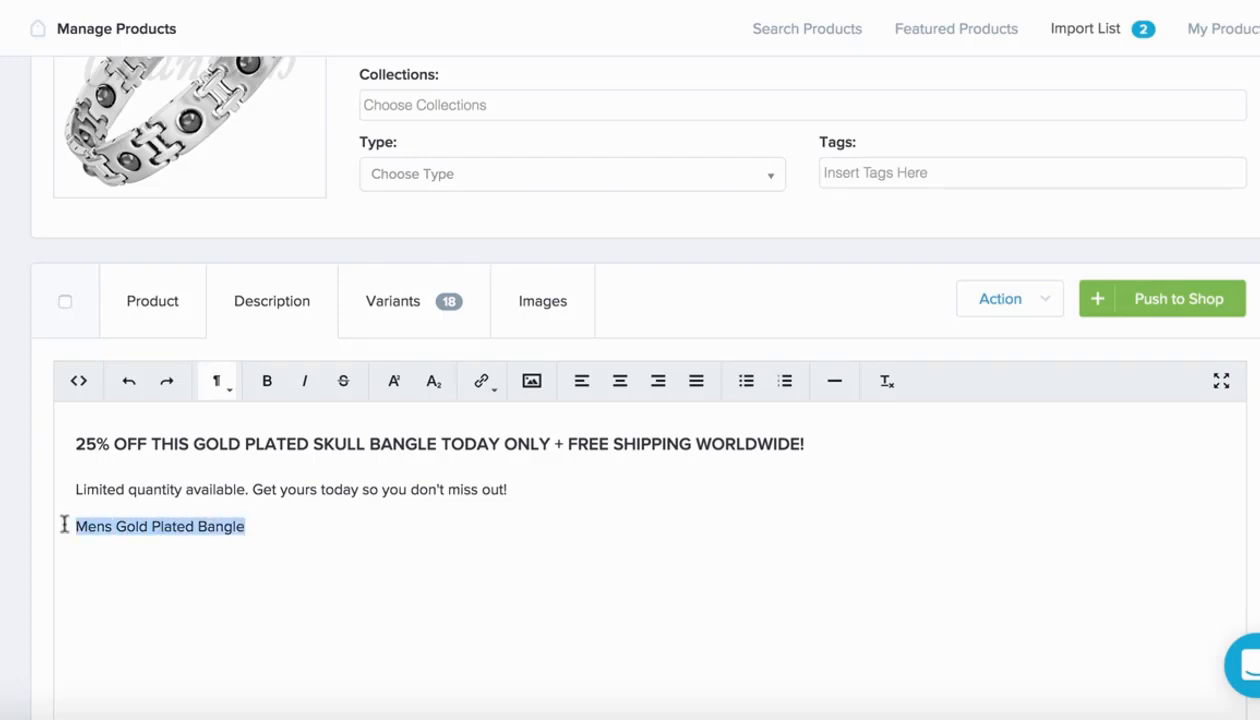
left_click(216, 381)
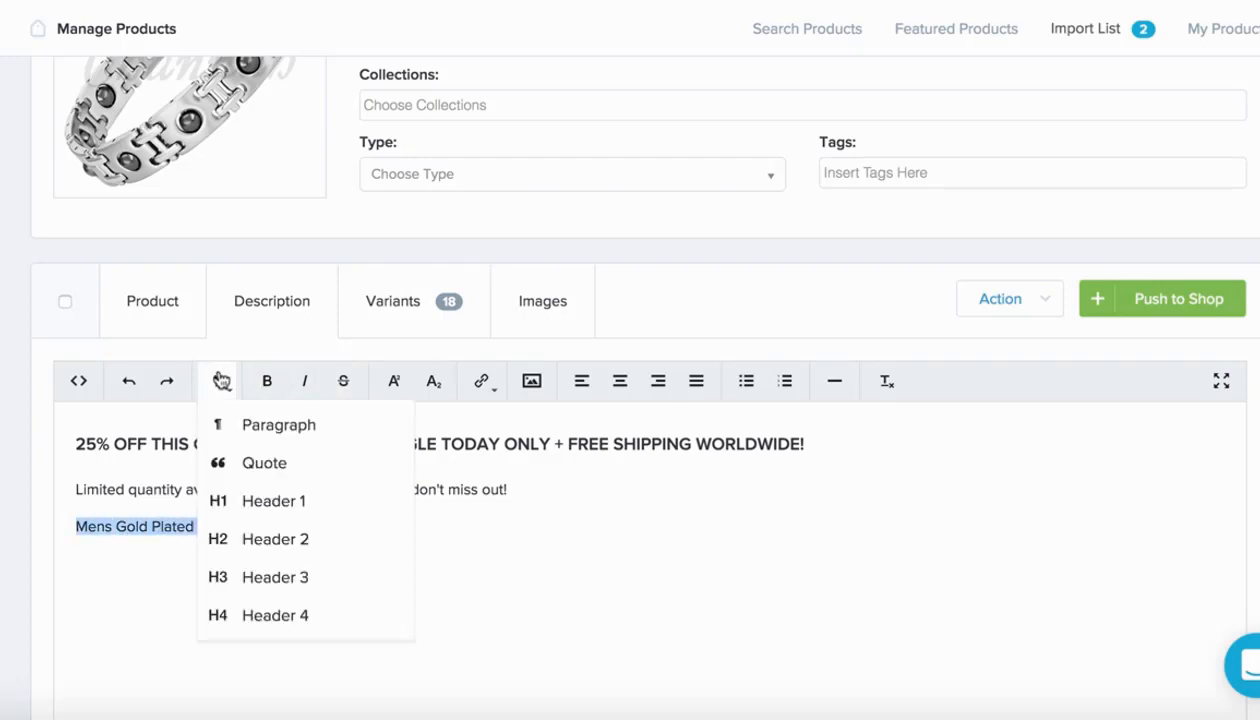
left_click(264, 540)
key("Down")
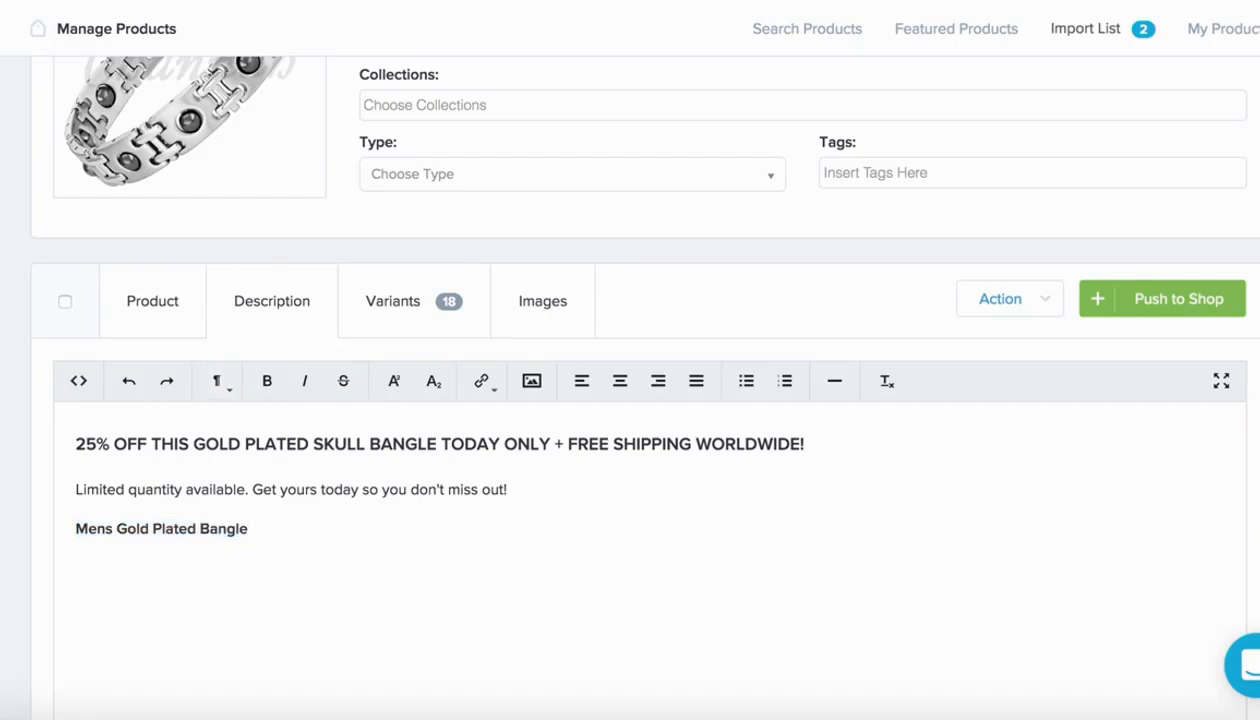
Add the line "Skull colour: Gold" beneath the "Mens Gold Plated Bangle" header.
type("Col")
key("BackSpace")
key("BackSpace")
key("BackSpace")
type("Skull co")
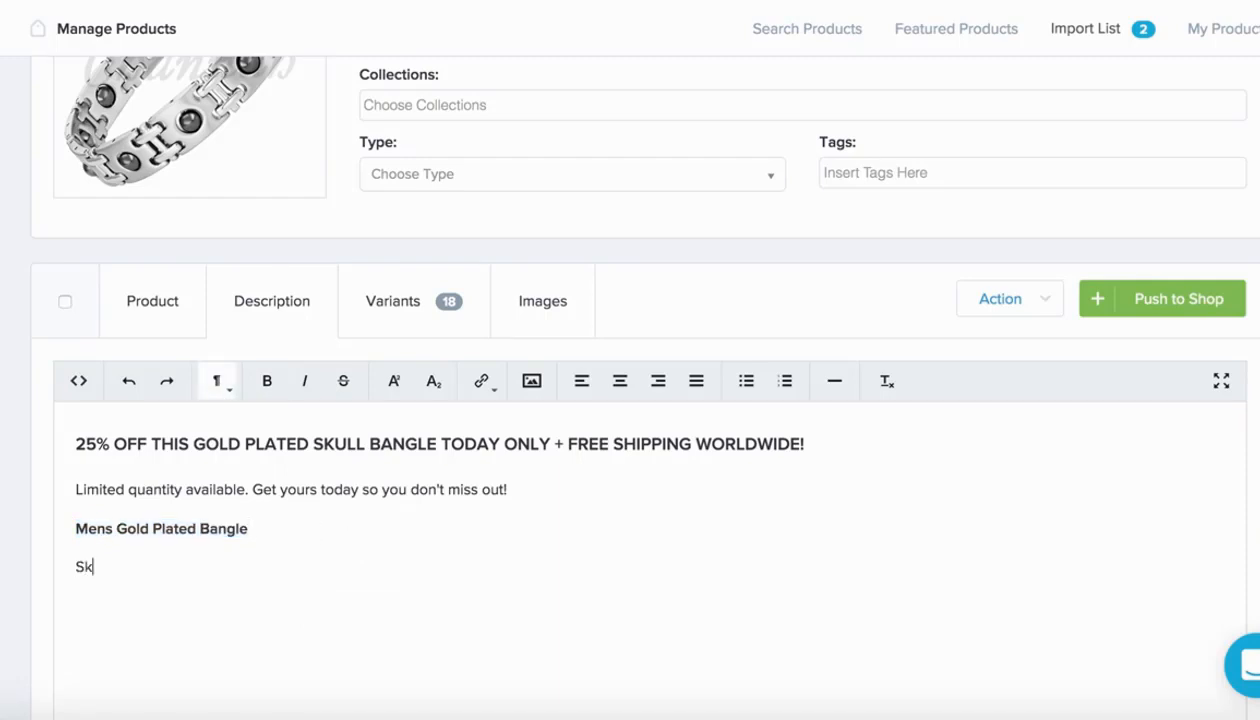
key("BackSpace")
key("BackSpace")
key("BackSpace")
key("BackSpace")
key("BackSpace")
key("BackSpace")
key("BackSpace")
type("kull colour: Gold")
key("Return")
Add the line "Bangle Colour: Black" beneath the skull colour line.
type("Bang")
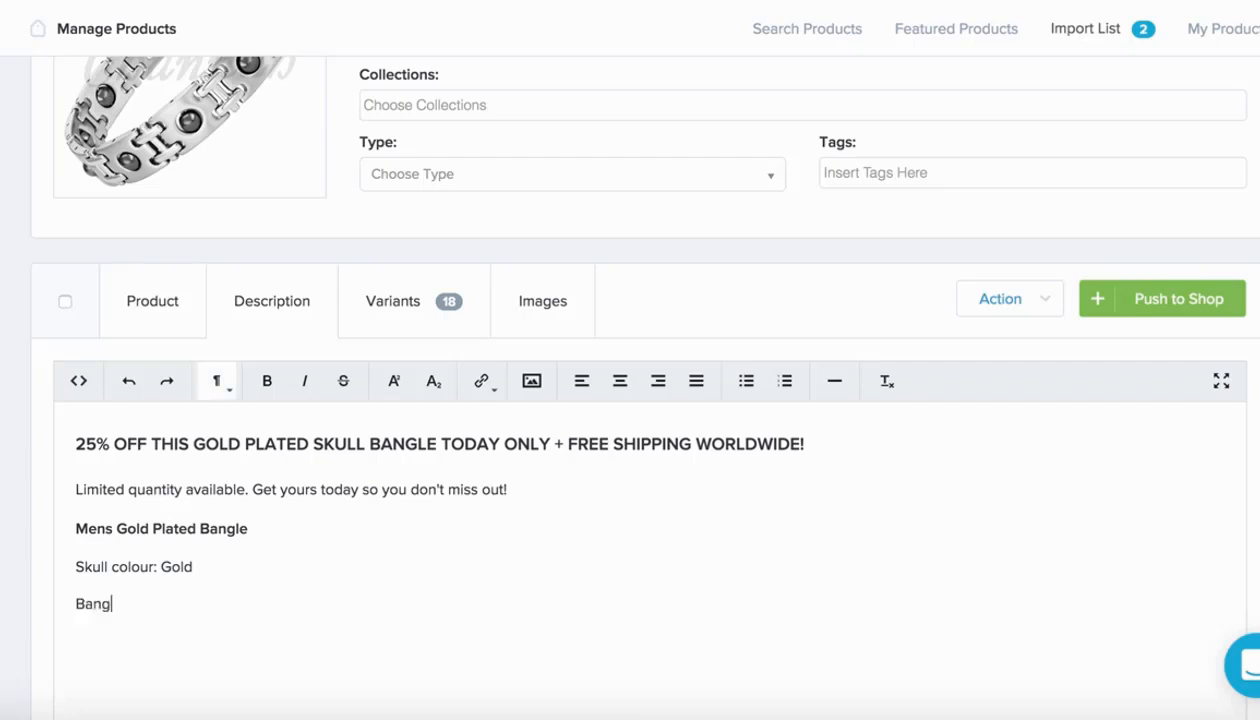
type("le Colour Black")
key("BackSpace")
key("BackSpace")
key("BackSpace")
key("BackSpace")
key("BackSpace")
key("BackSpace")
type(": Black")
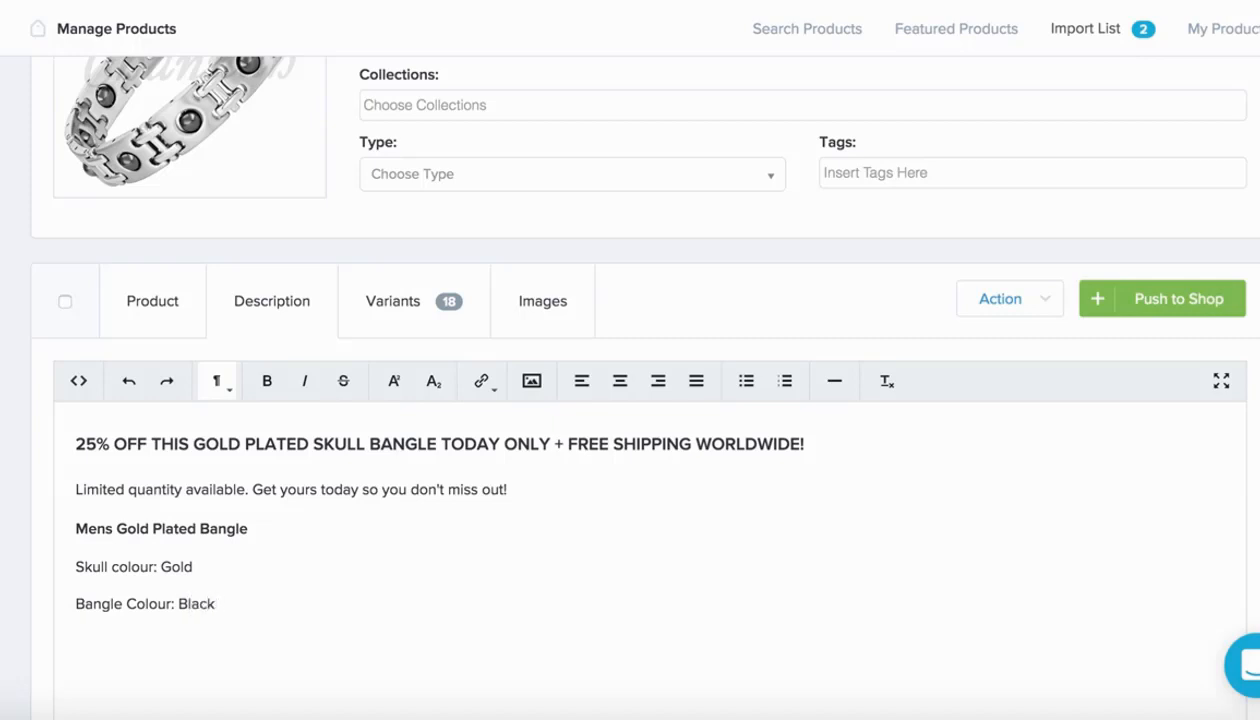
Exclude the Silver/Black variant of the skull bangle and include it again.
left_click(374, 290)
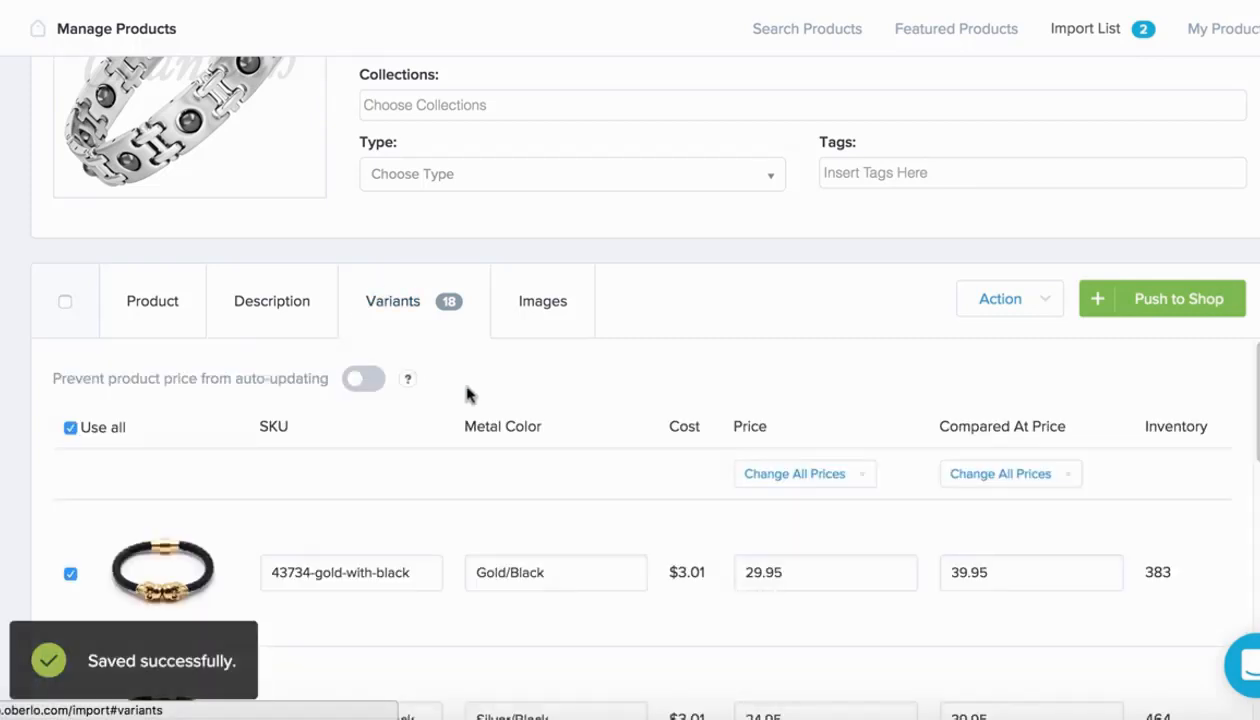
scroll(467, 395, "down", 3)
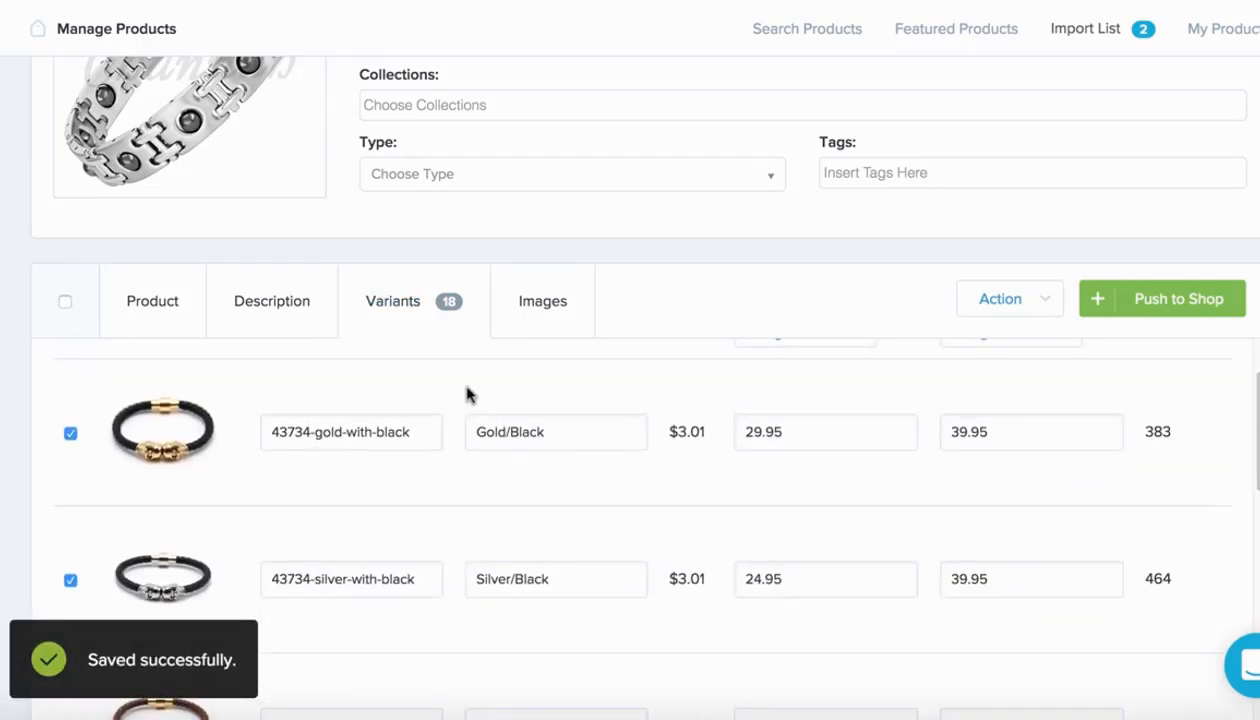
left_click(70, 581)
scroll(70, 583, "down", 2)
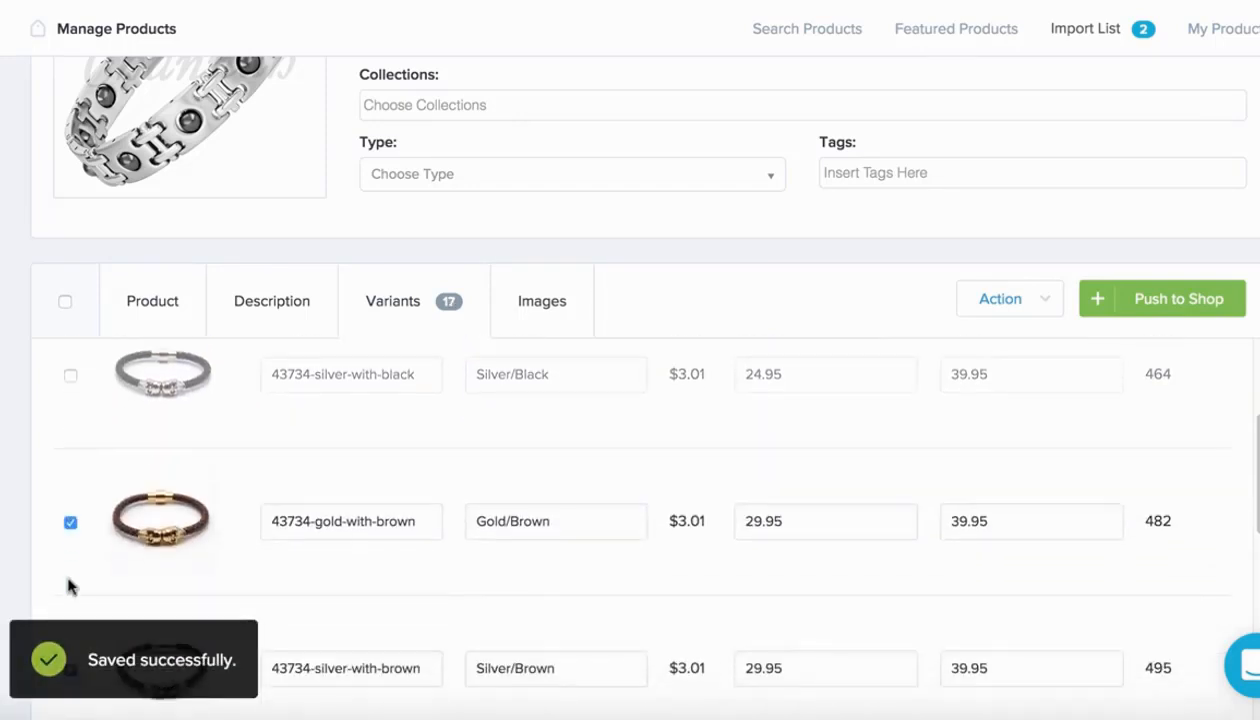
scroll(68, 500, "up", 1)
left_click(71, 468)
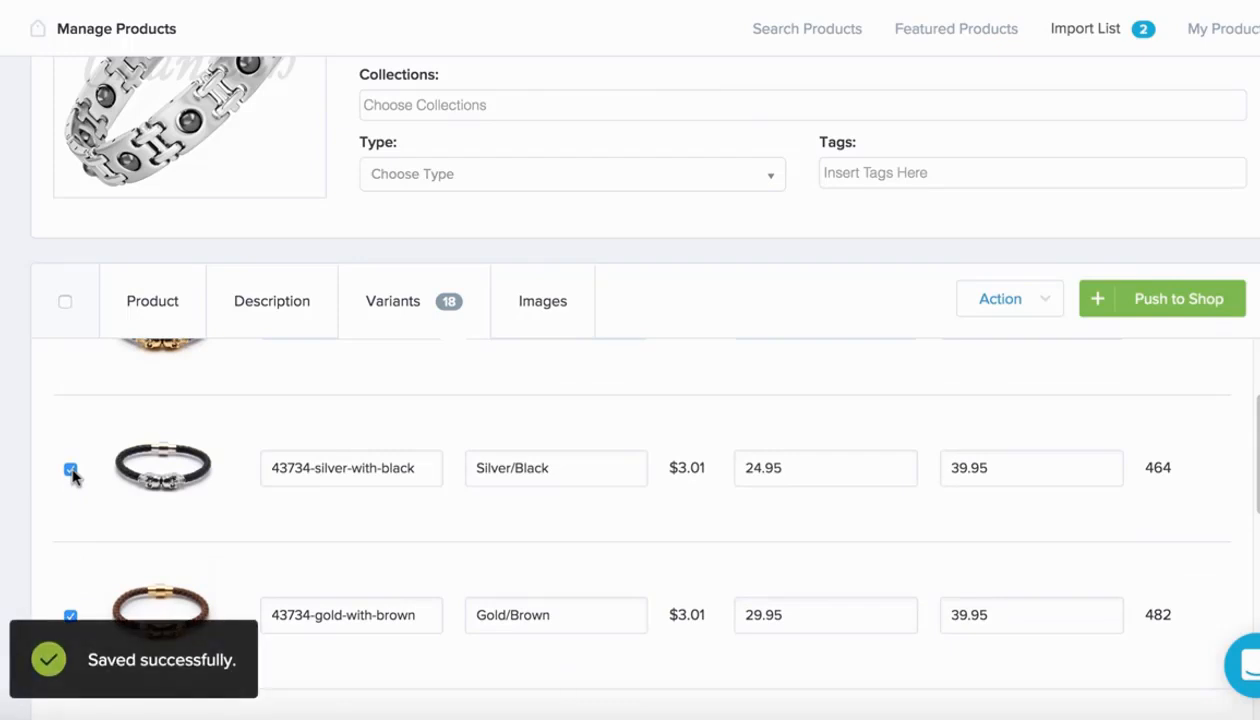
scroll(72, 476, "up", 1)
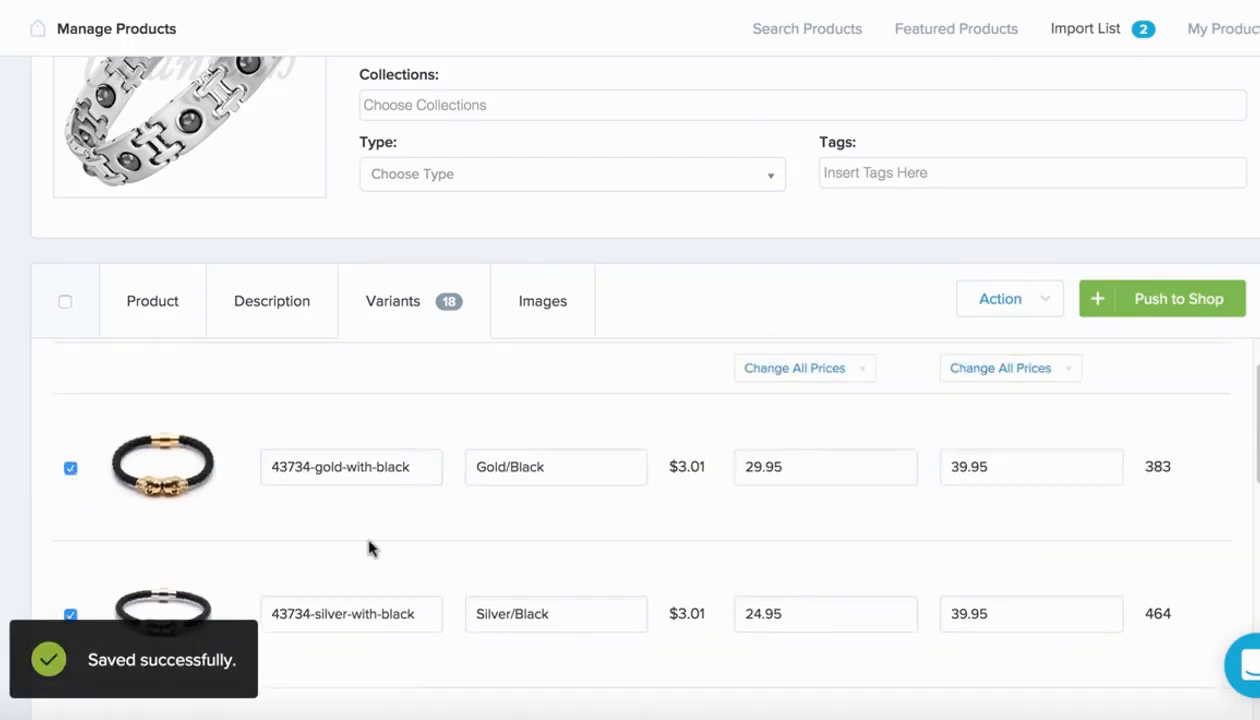
scroll(400, 570, "up", 1)
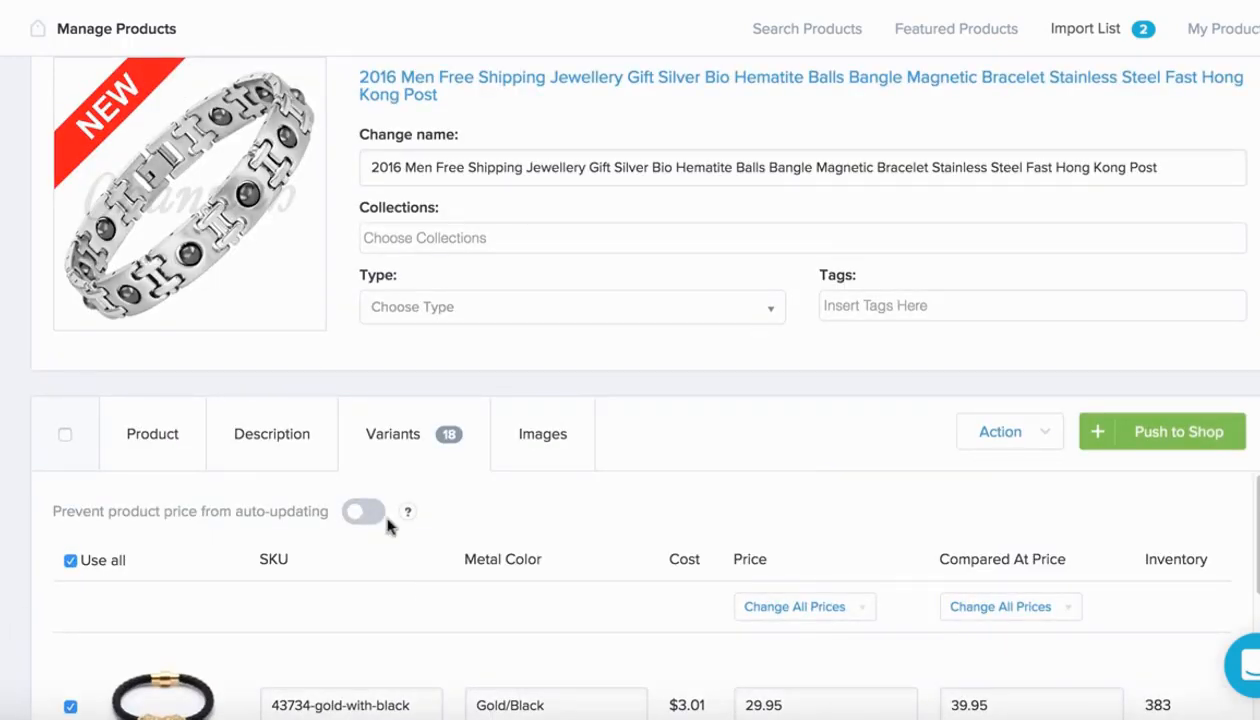
Delete the skull colour and bangle colour lines from the skull bangle's description.
left_click(273, 438)
scroll(304, 534, "down", 2)
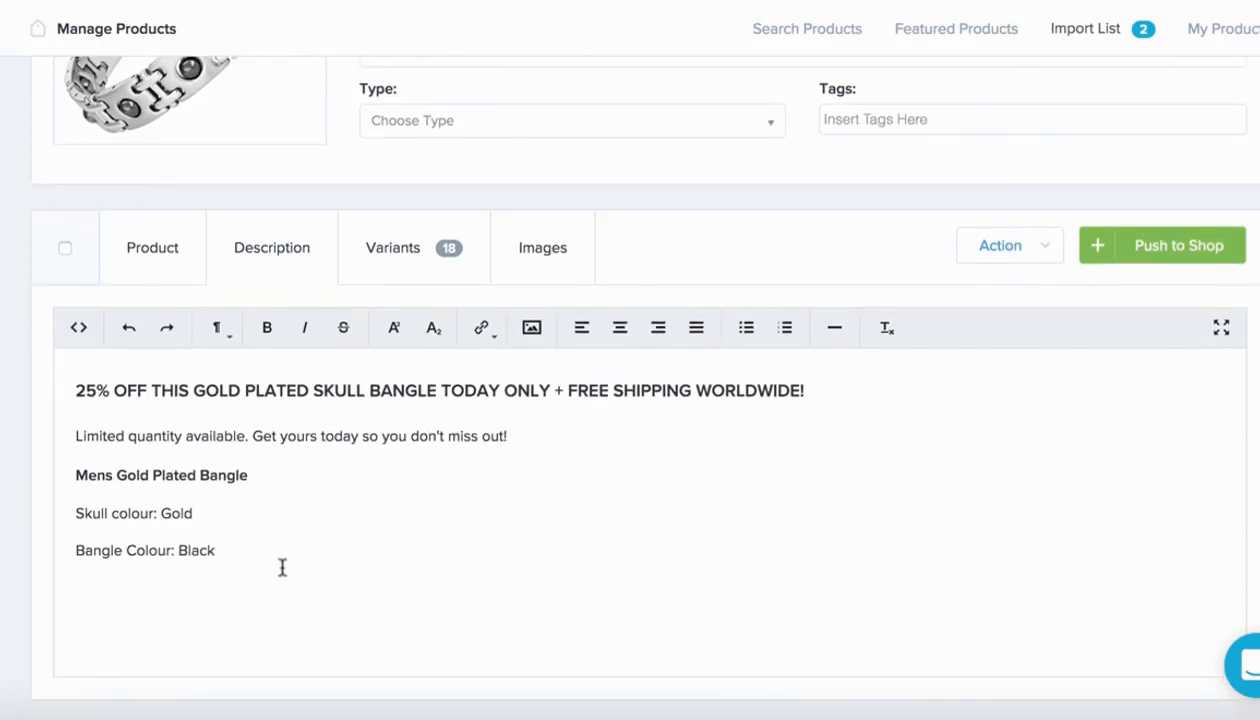
left_click_drag(281, 566, 56, 512)
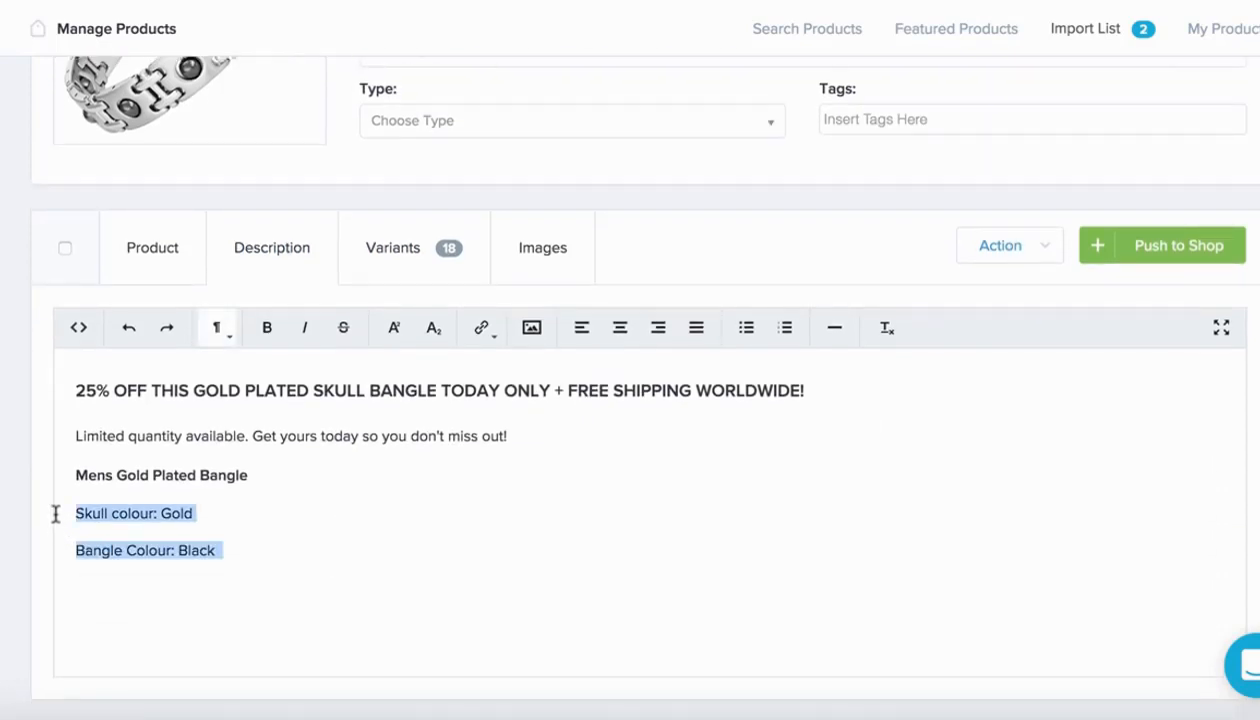
key("BackSpace")
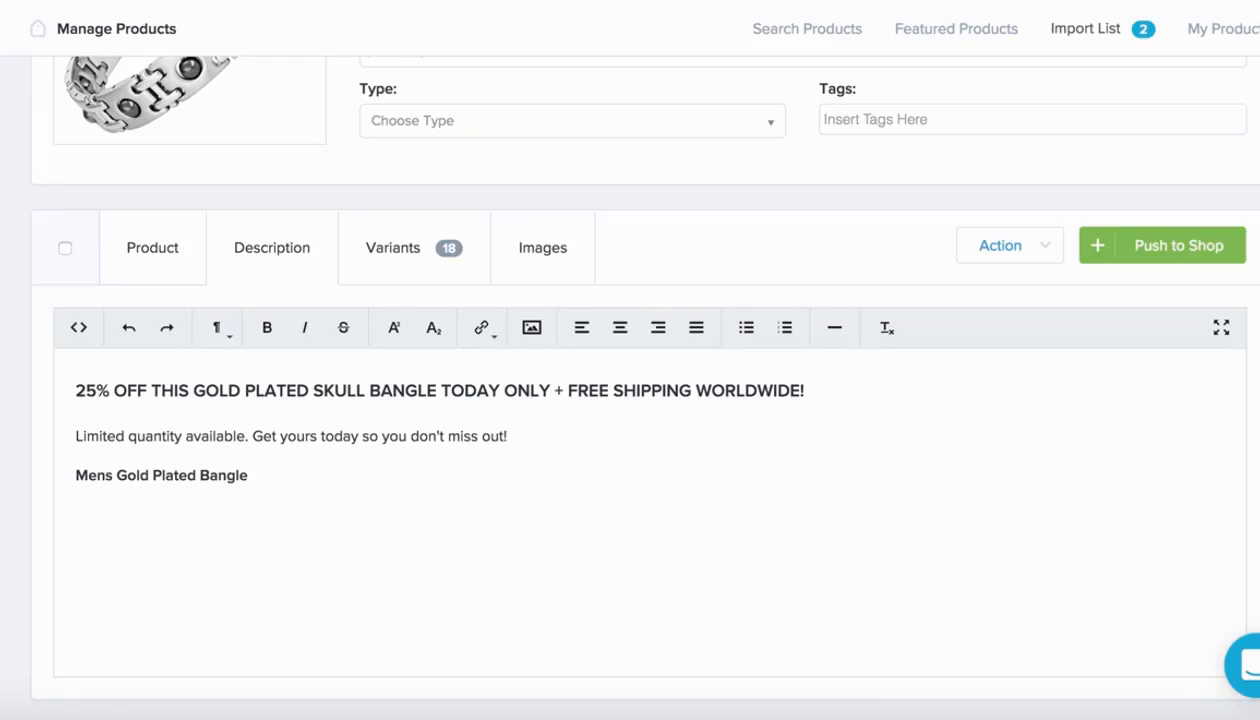
Write beneath the header "Get your luxury mens bangle. With handmade leather and gold plated skull it will male any outfit stand out.".
type("Get you")
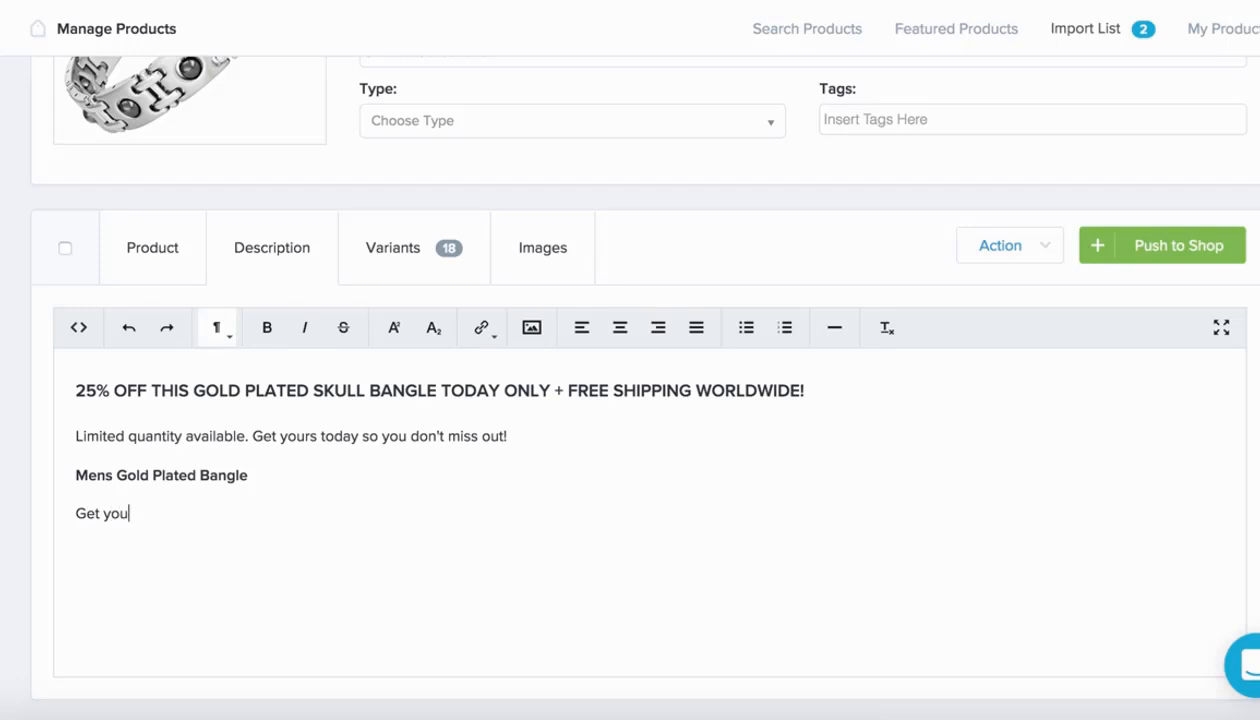
type("r luxury mens bangle")
key("BackSpace")
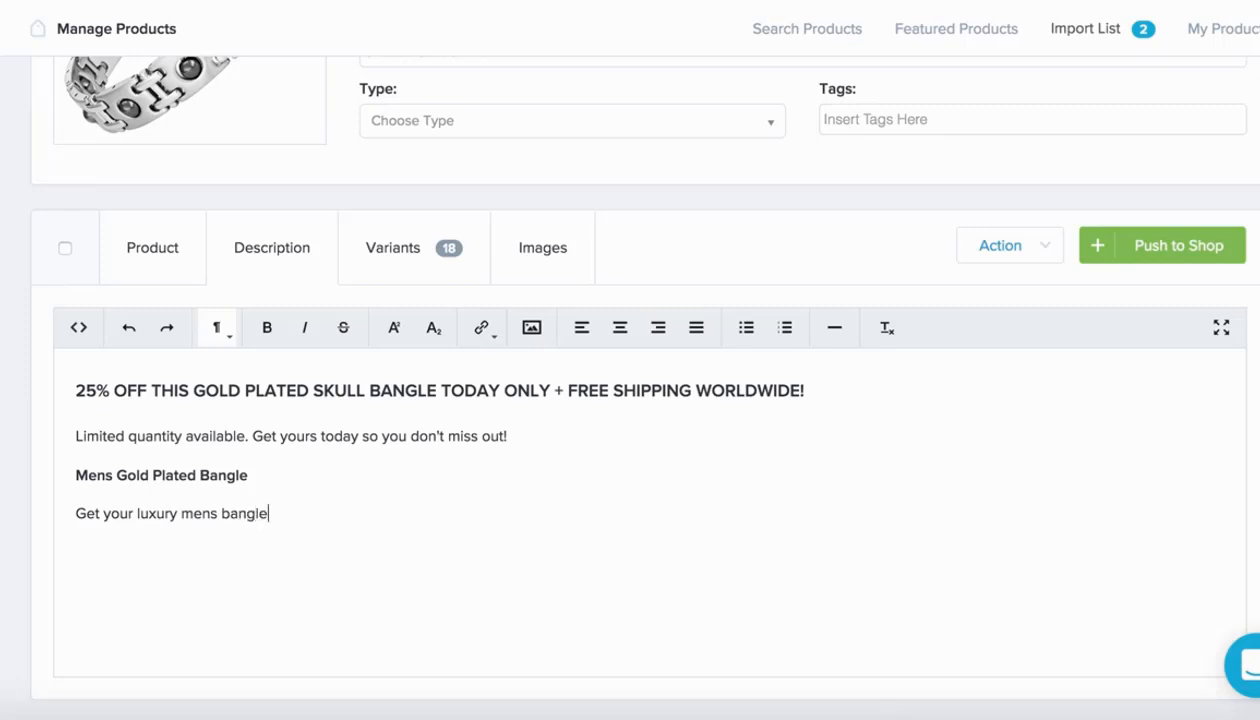
type("e. With hand")
key("BackSpace")
type("dma")
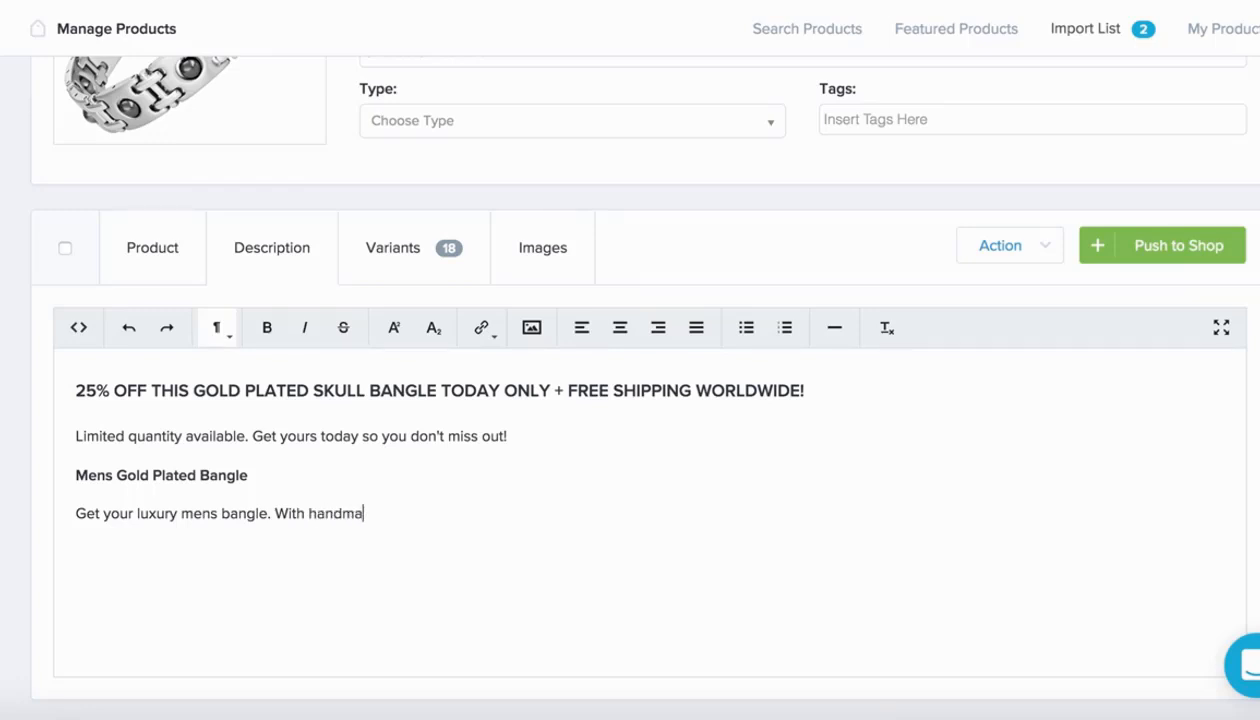
type("de leather you stand")
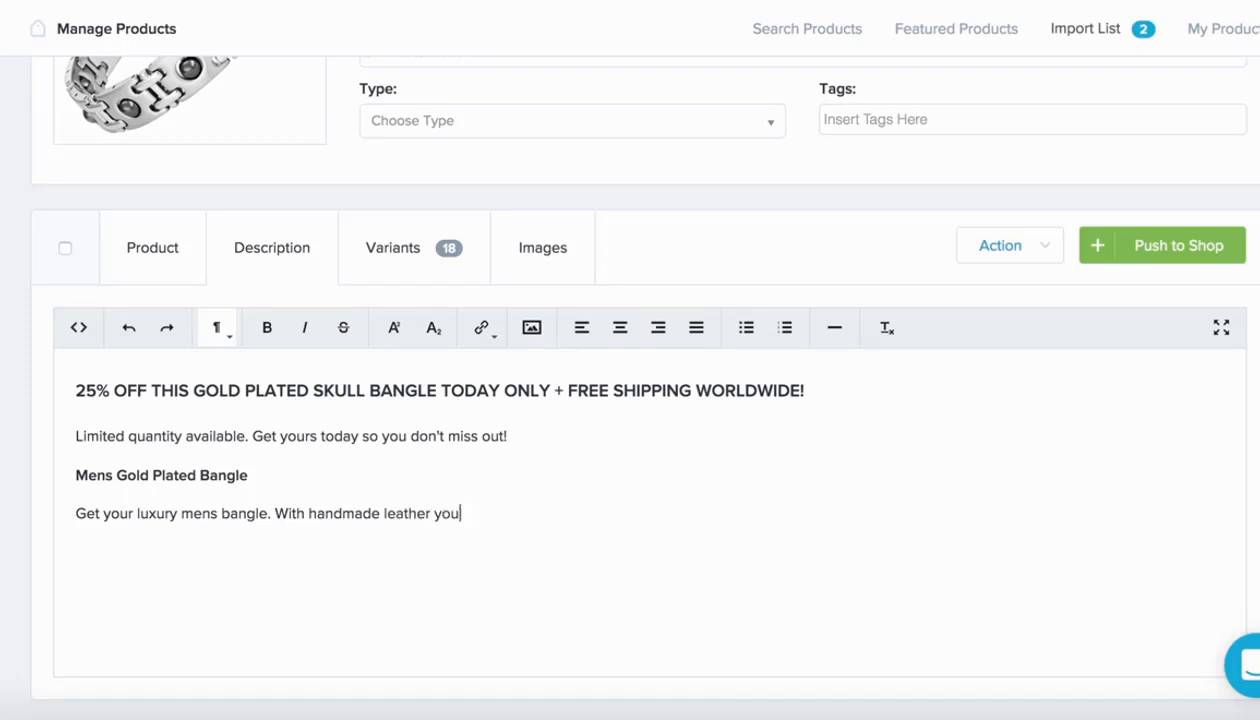
key("BackSpace")
key("BackSpace")
key("BackSpace")
key("BackSpace")
key("BackSpace")
key("BackSpace")
key("BackSpace")
key("BackSpace")
key("BackSpace")
key("BackSpace")
type("and gold plated")
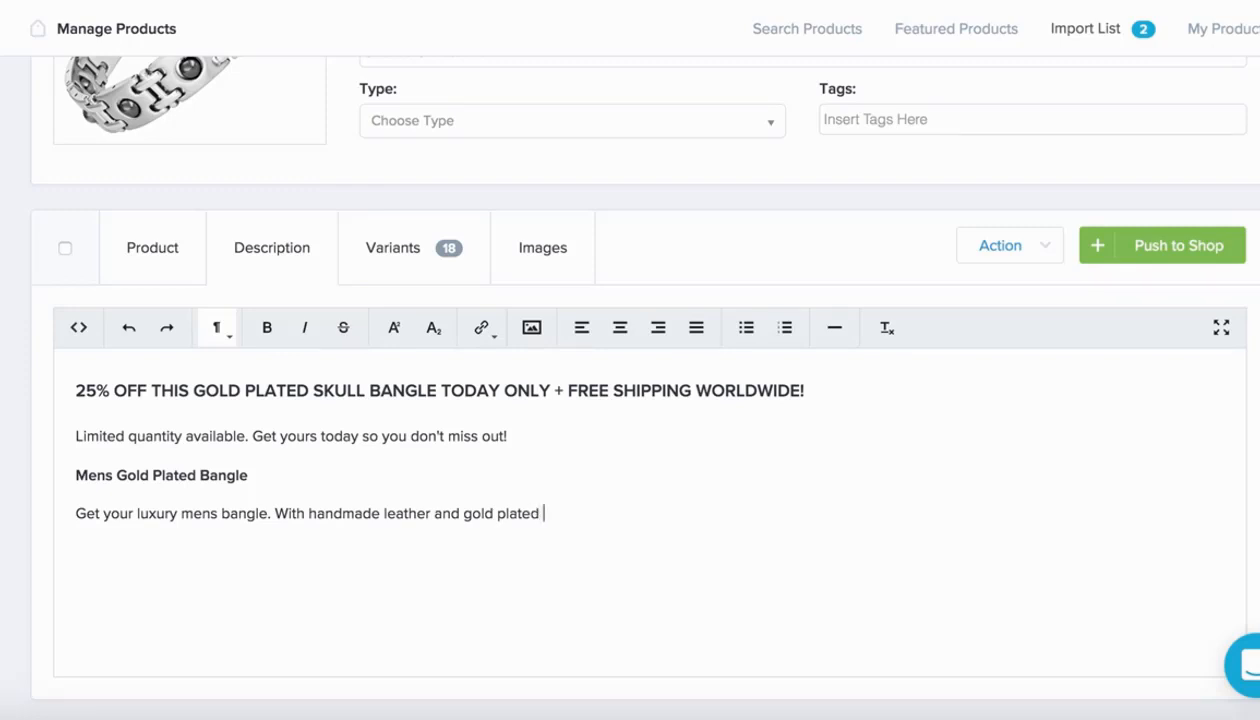
type(" skull it will male any o")
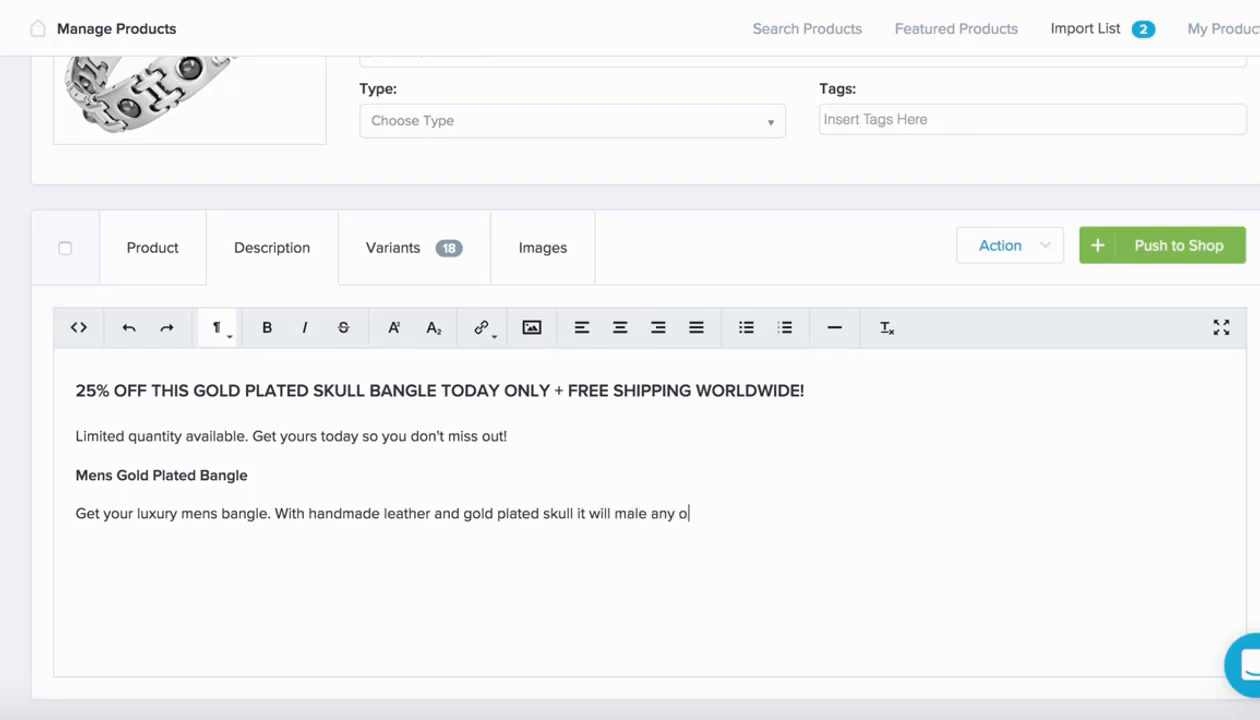
type("utfit stand out.")
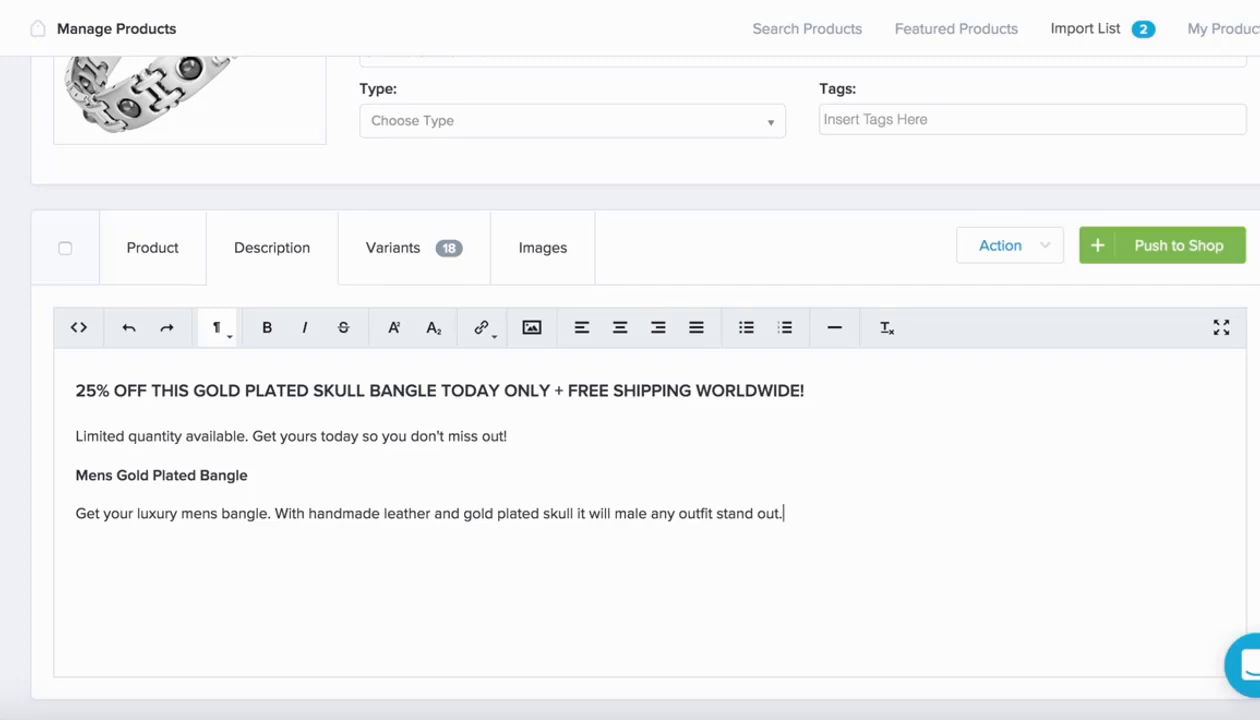
Add a new paragraph reading "For the best effect we recommend pairing with a watch.".
key("Return")
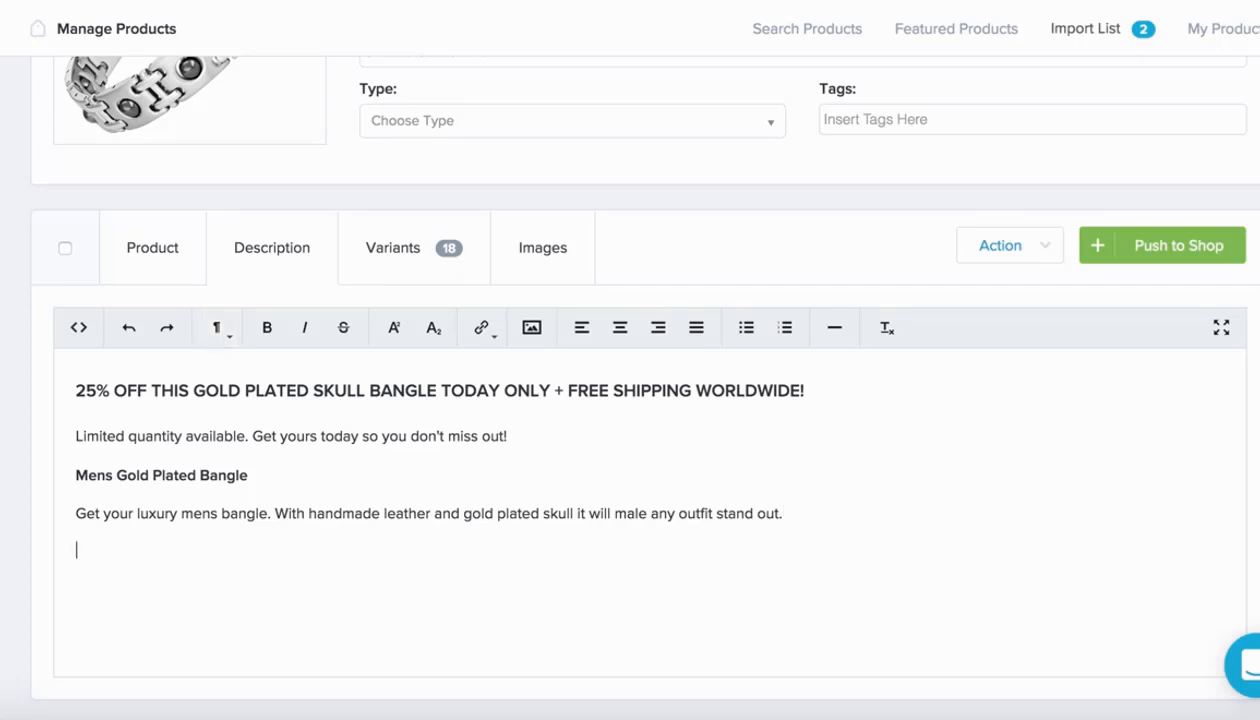
type("For the bes")
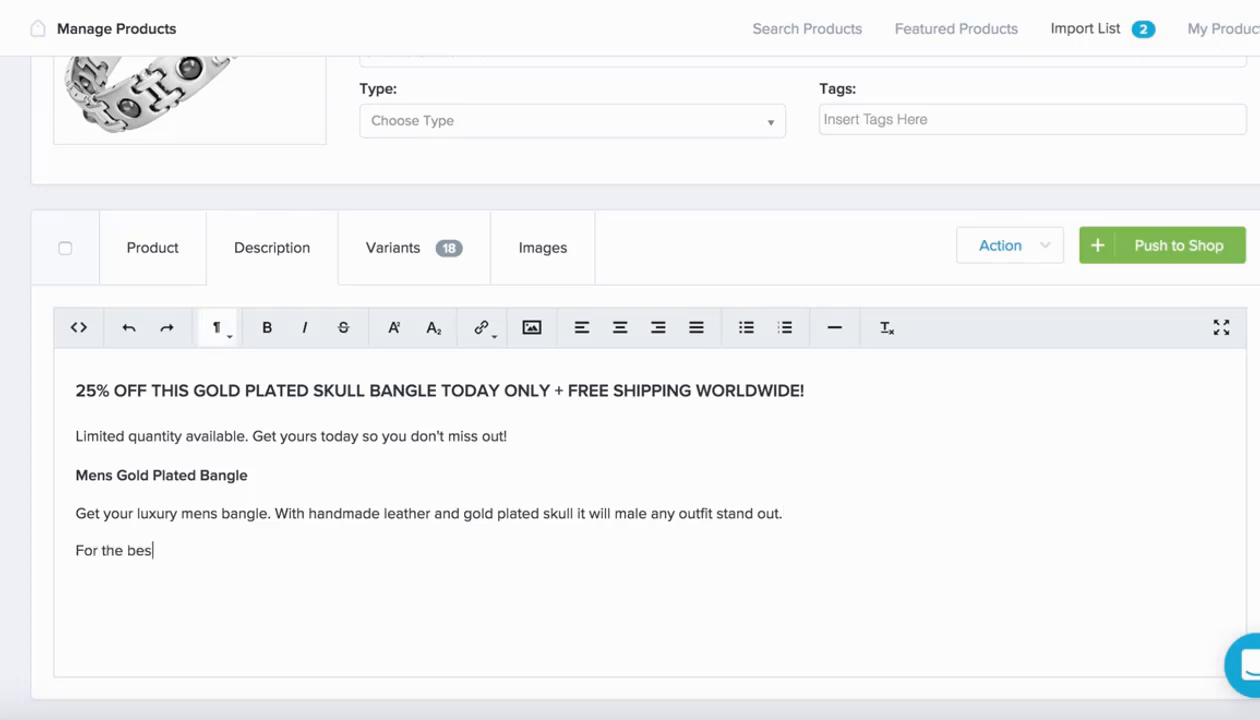
type("t effect")
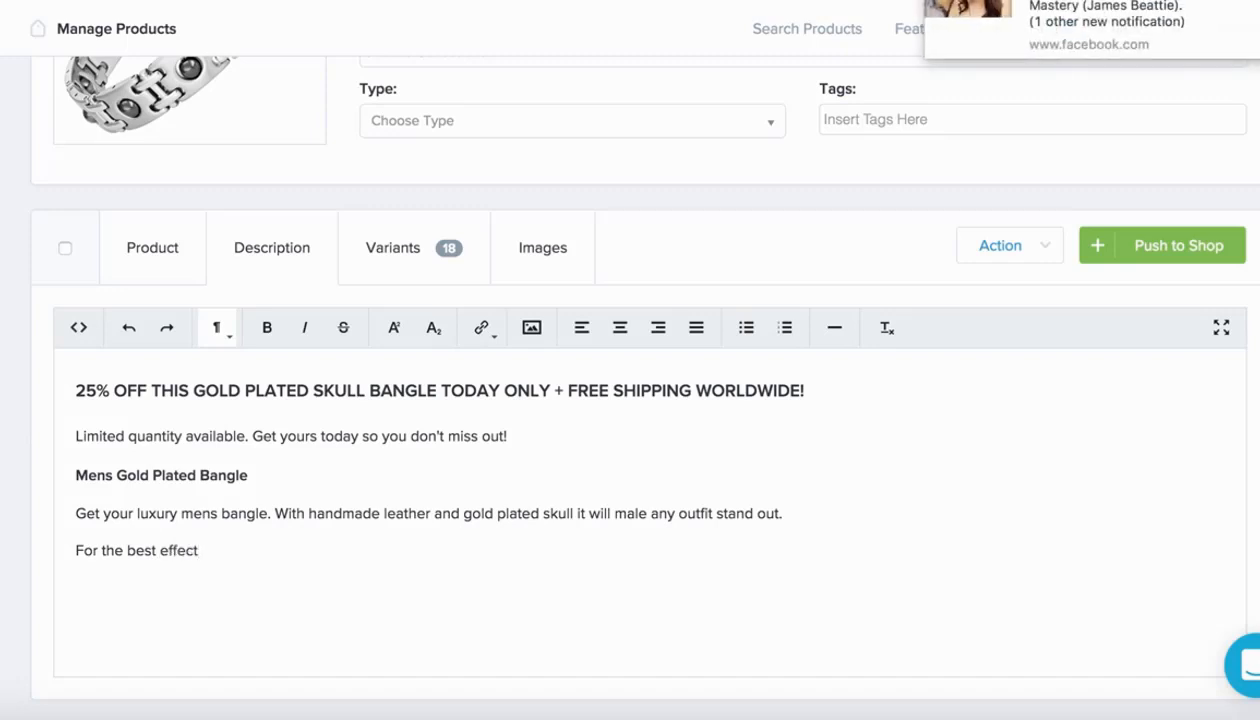
type(" we re")
type("commend pairin")
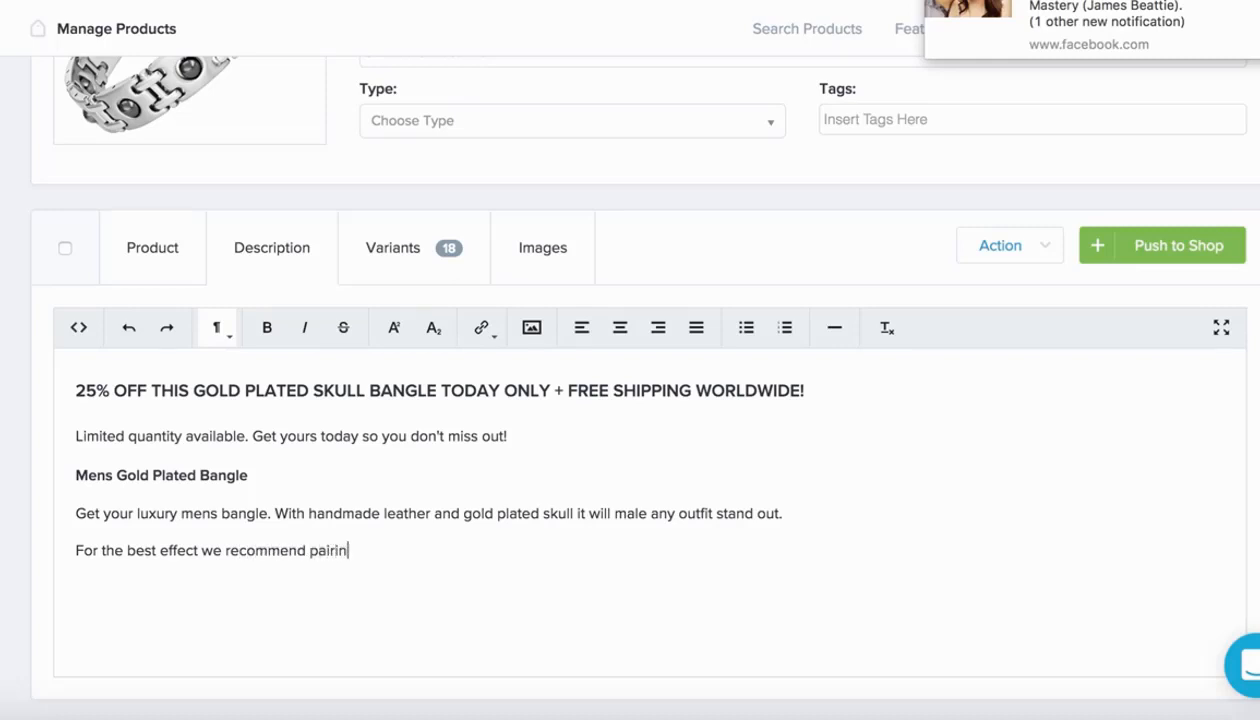
type("g with a watch.")
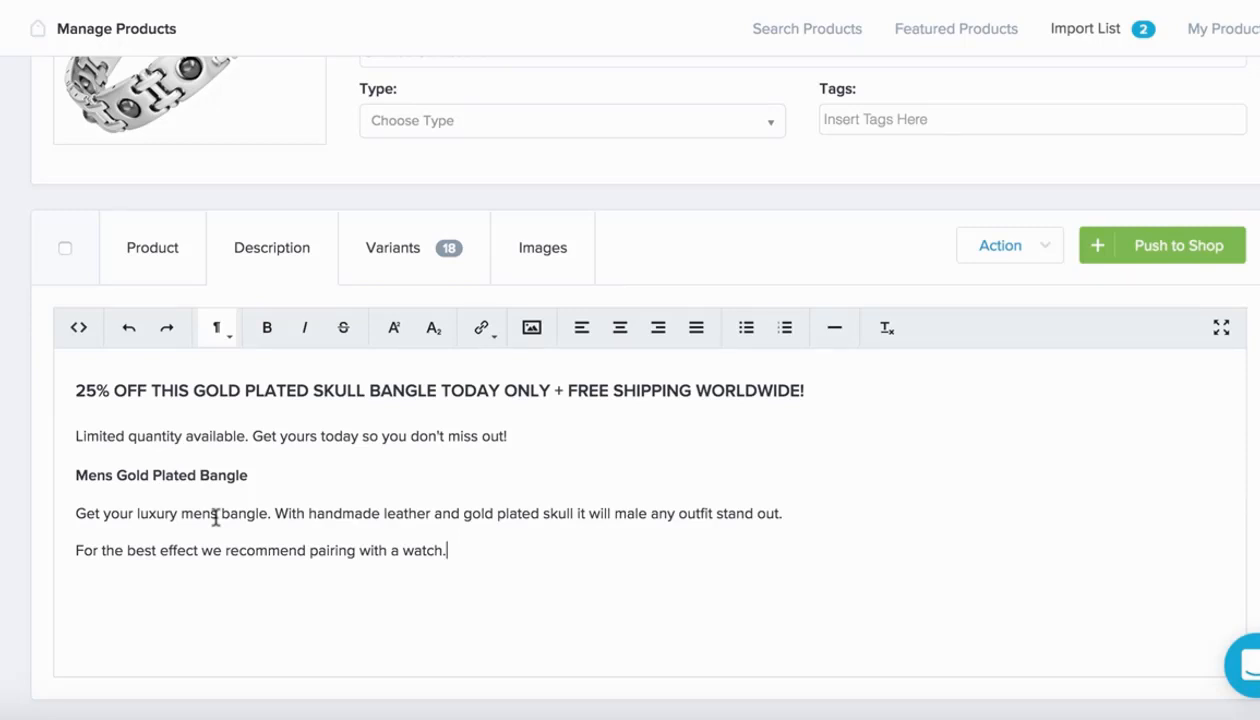
Add a closing paragraph reading "Please allow 2-4 weeks for delivery due to high demand.".
key("Return")
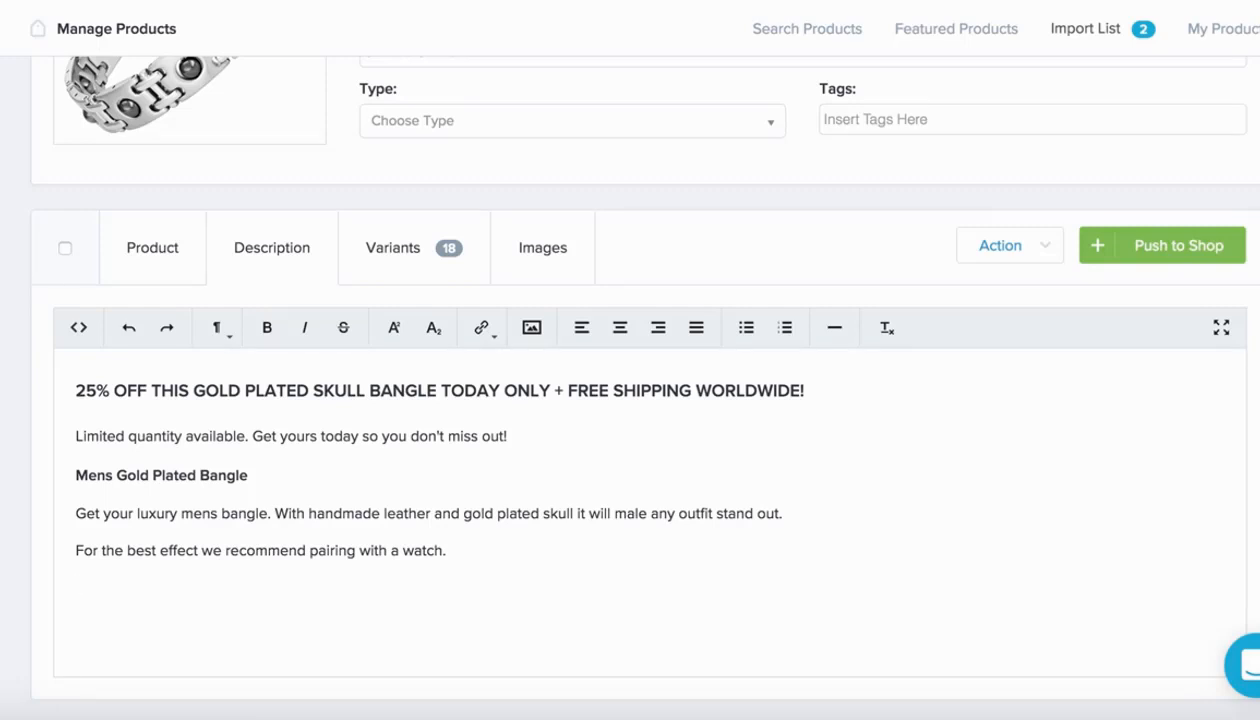
type("Please all")
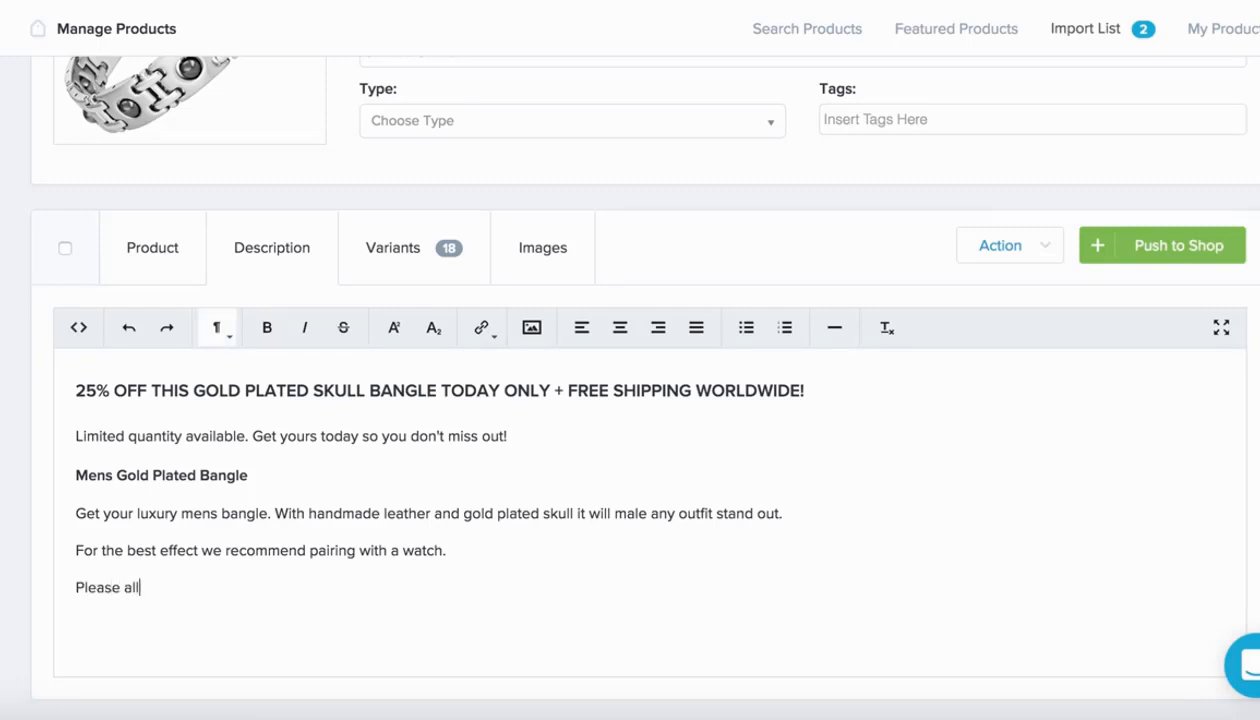
type("ow 2-4 wee")
key("BackSpace")
key("BackSpace")
type("eeks")
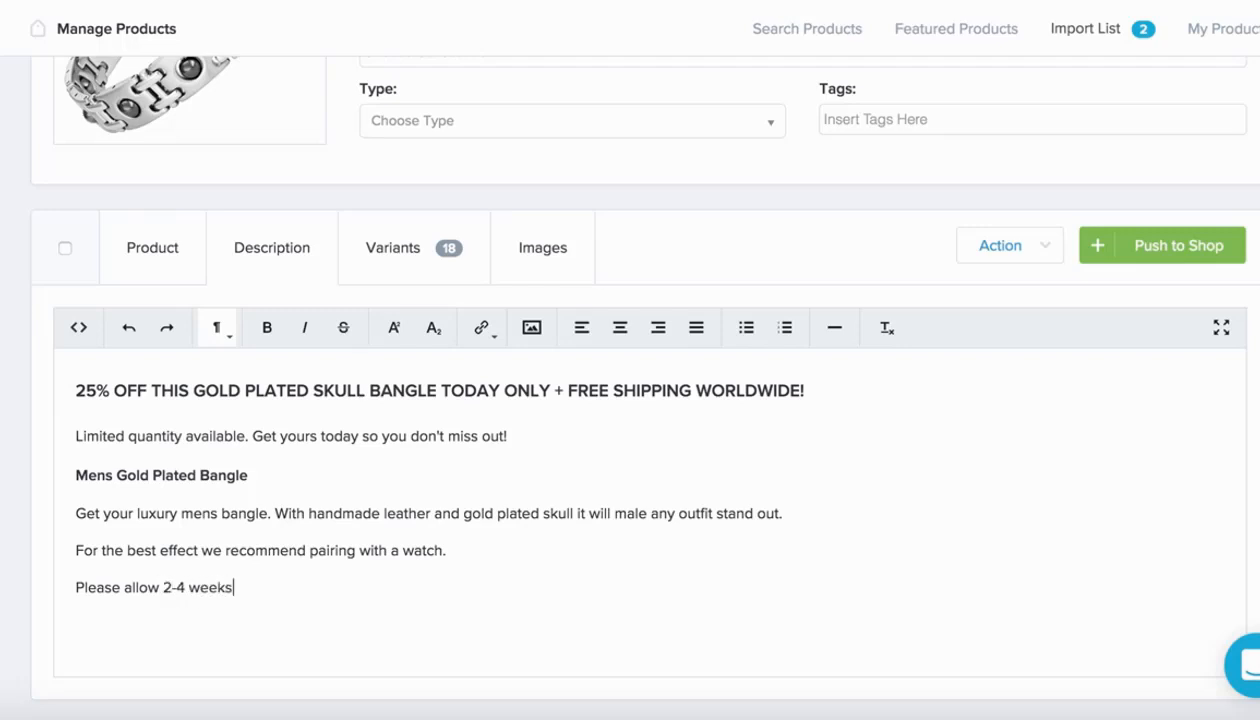
type(" for delivery due to h")
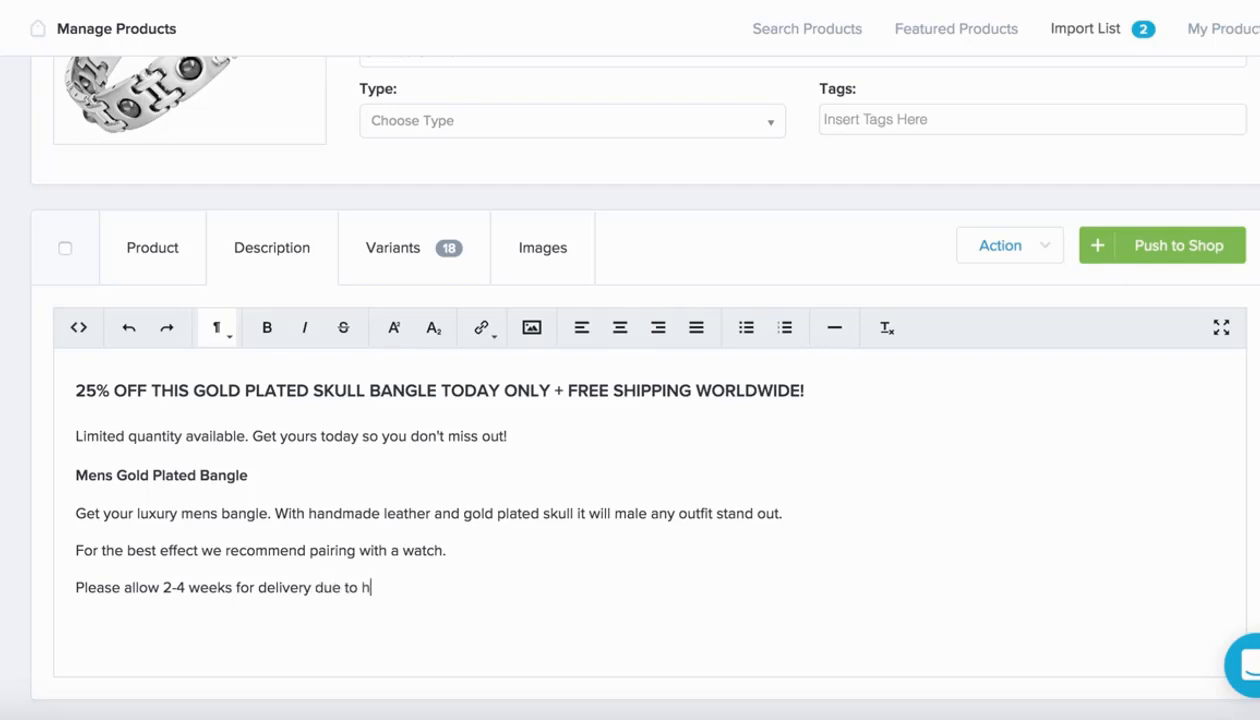
type("igh demand.")
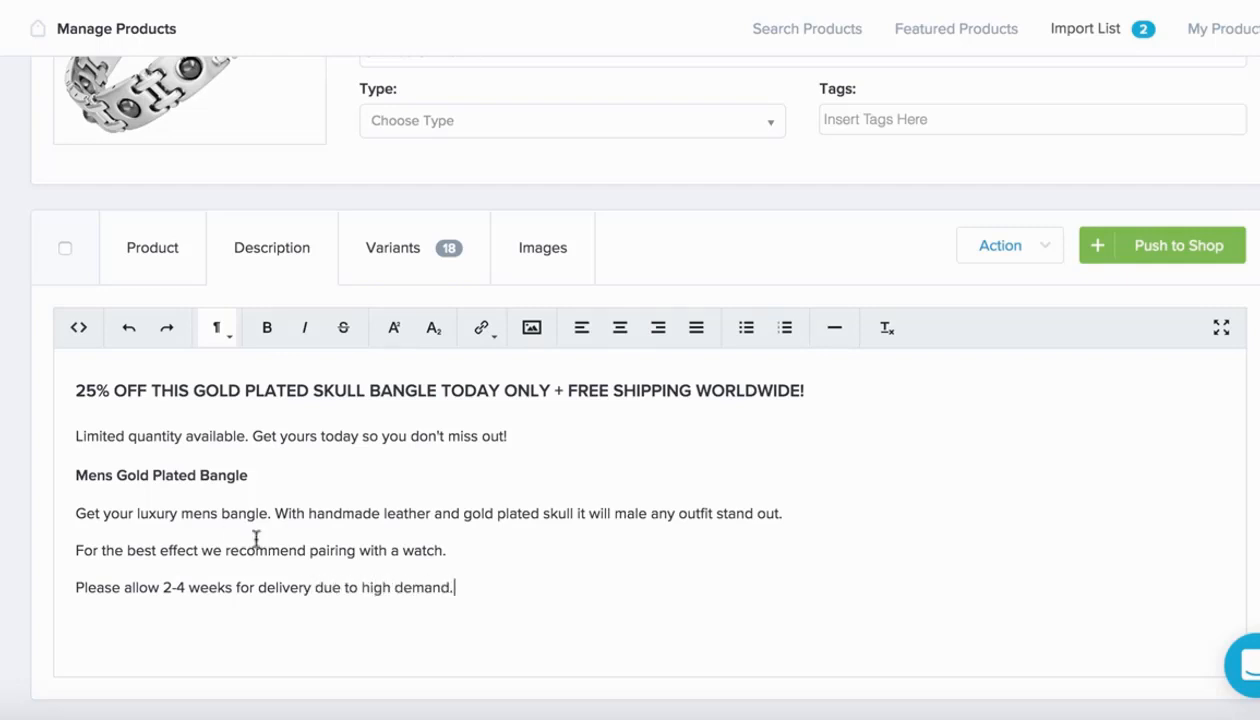
Format the 2-4 weeks delivery line in the description as italic and bold.
left_click_drag(456, 588, 71, 581)
left_click(304, 327)
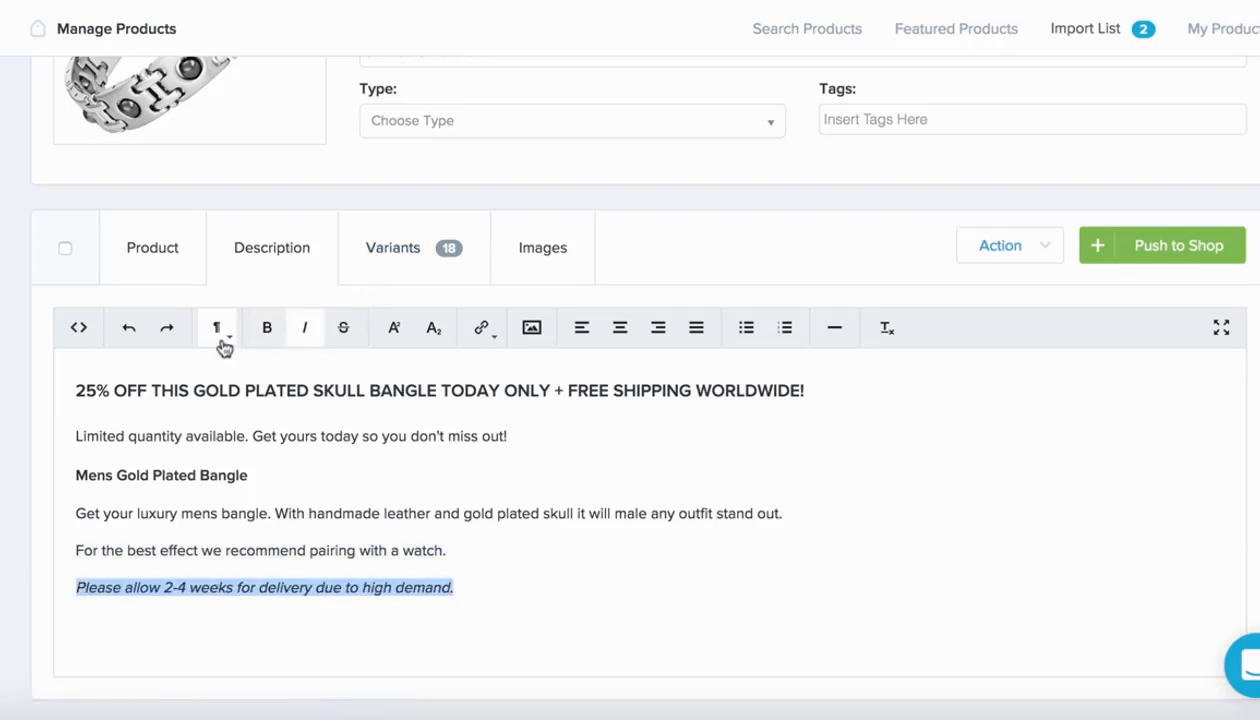
left_click(266, 328)
left_click(531, 573)
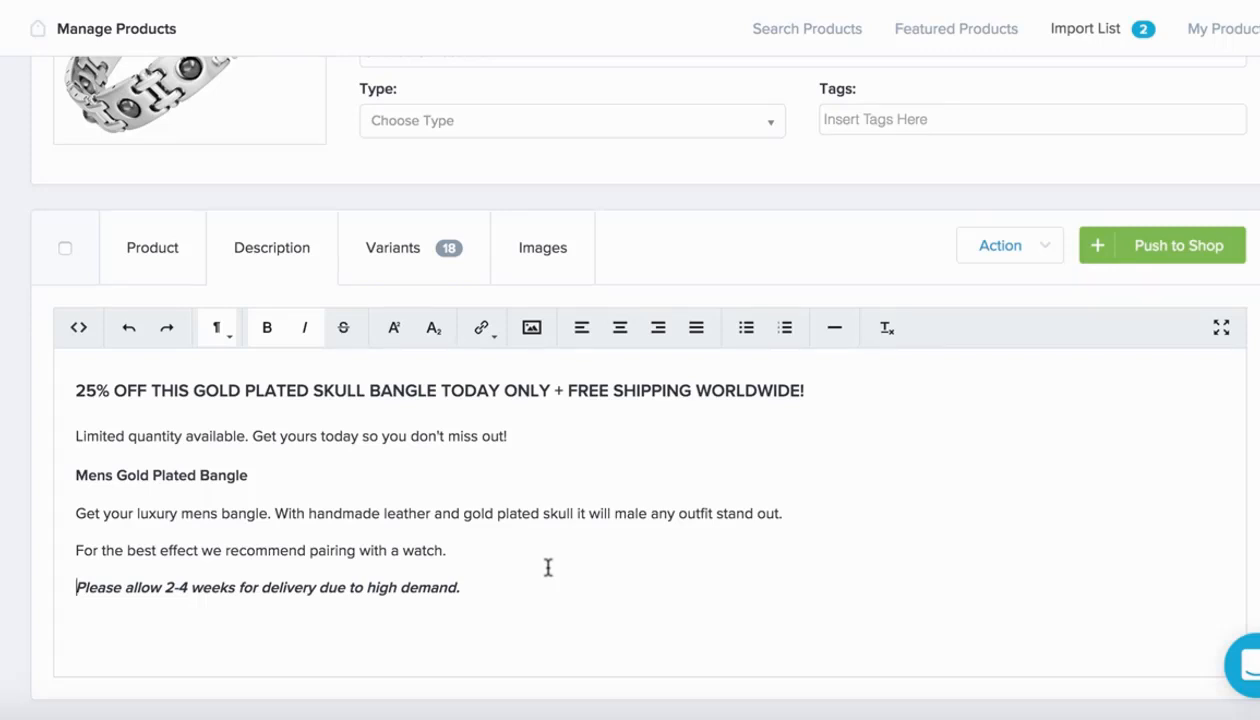
Review the skull bangle's images, product details and variants, and push the product to the shop.
left_click(515, 262)
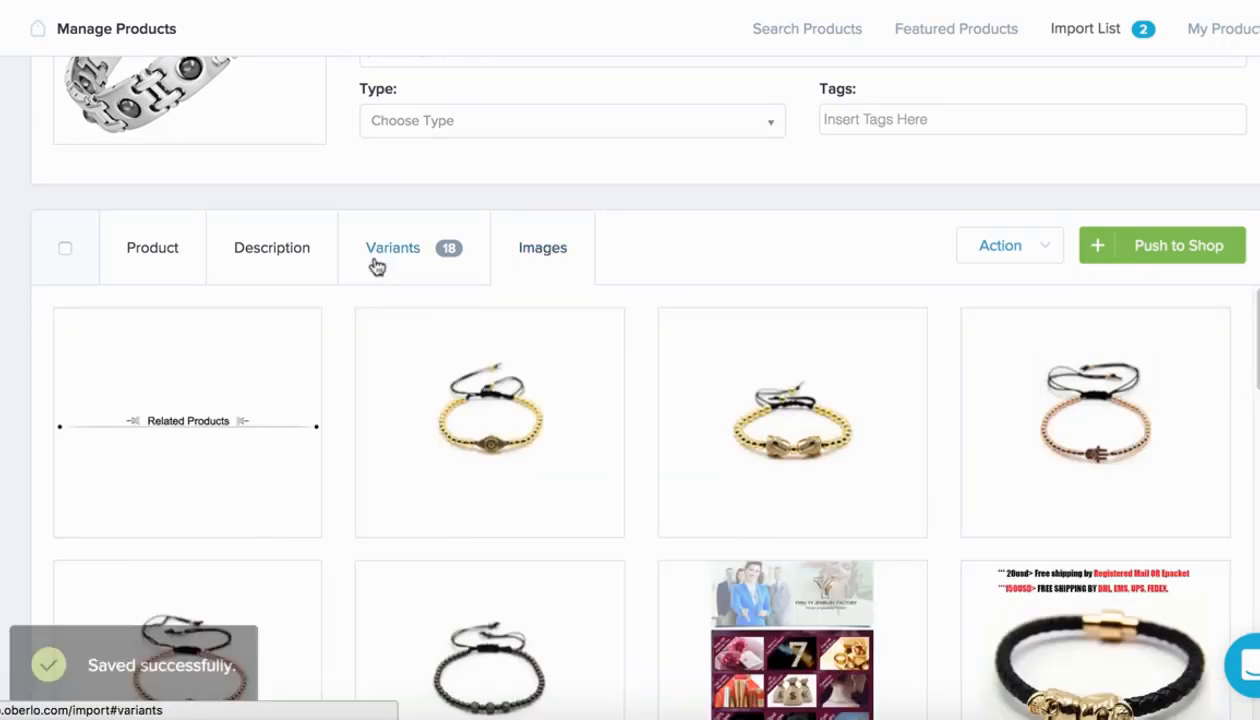
left_click(176, 248)
scroll(174, 247, "down", 2)
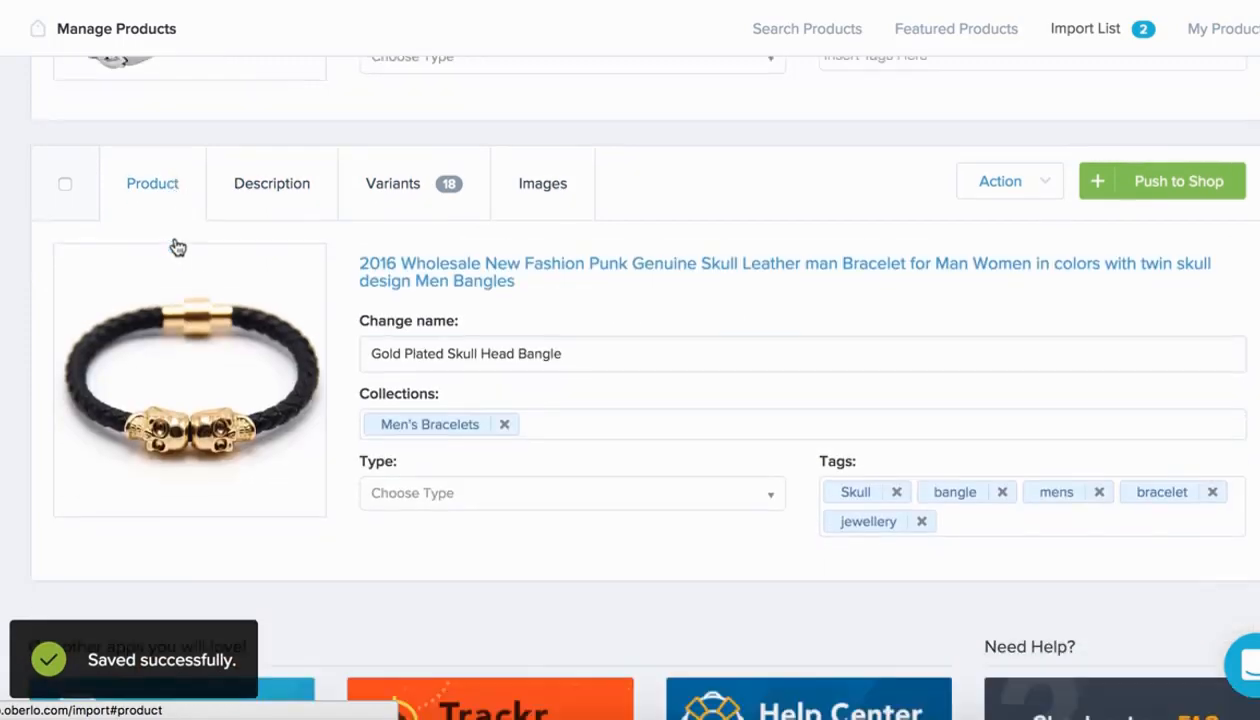
scroll(174, 247, "up", 1)
left_click(255, 236)
left_click(392, 200)
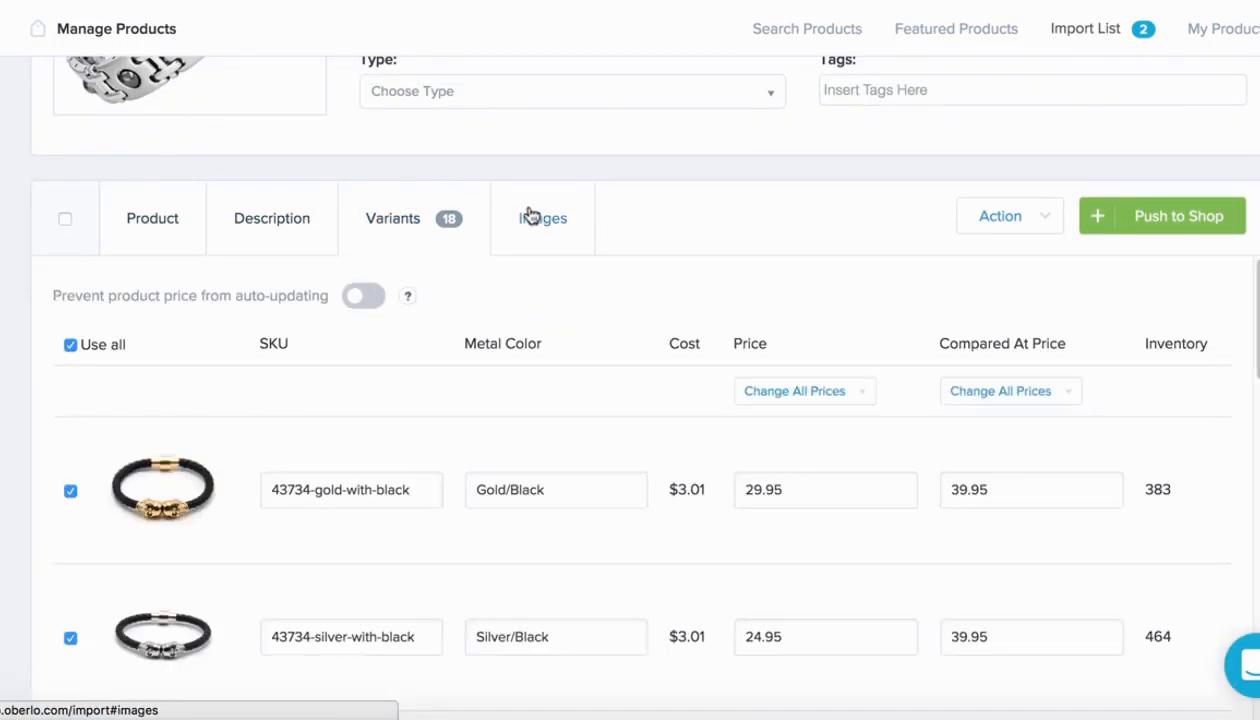
left_click(540, 216)
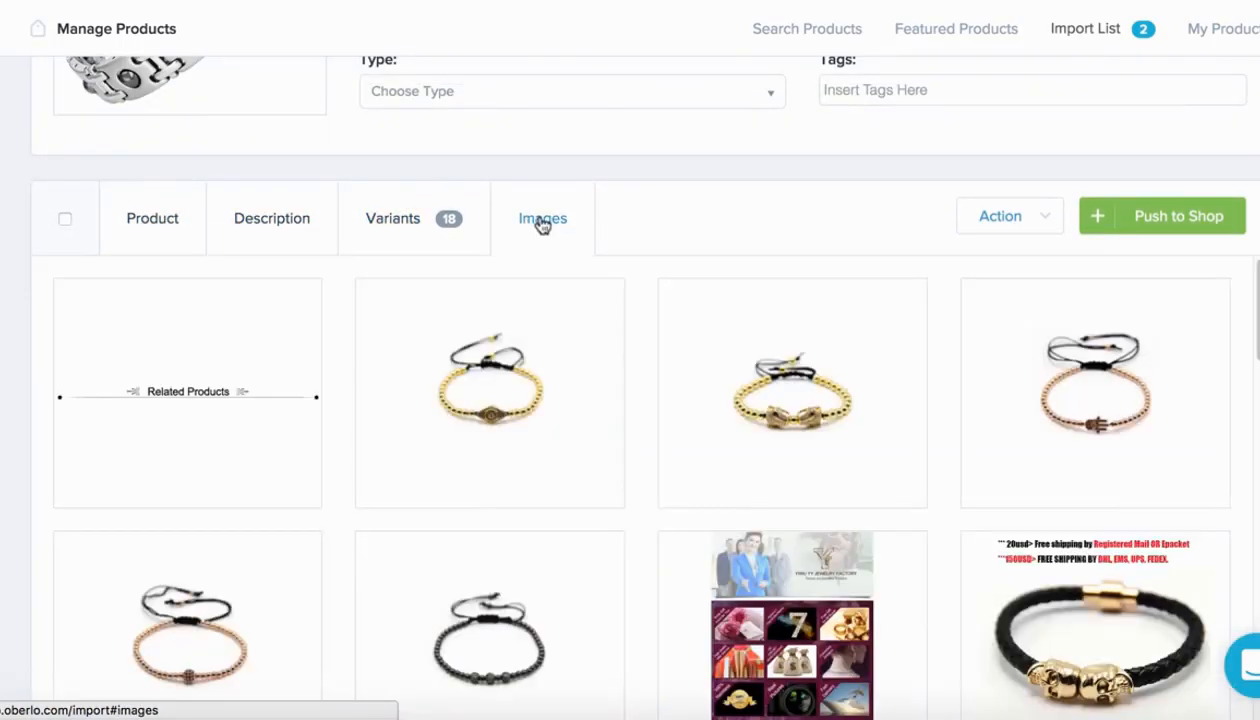
left_click(1160, 218)
Switch to the Shopify admin and open Gold Plated Skull Head Bangle from the product list.
scroll(145, 84, "up", 3)
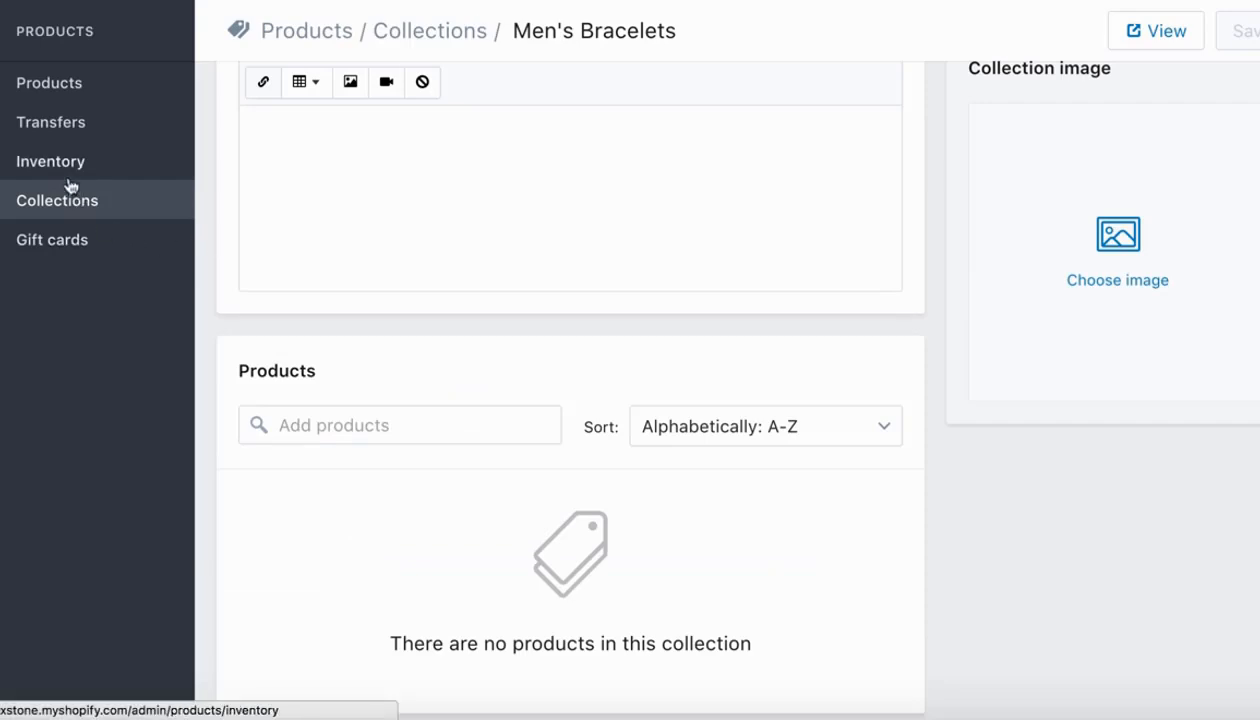
left_click(45, 95)
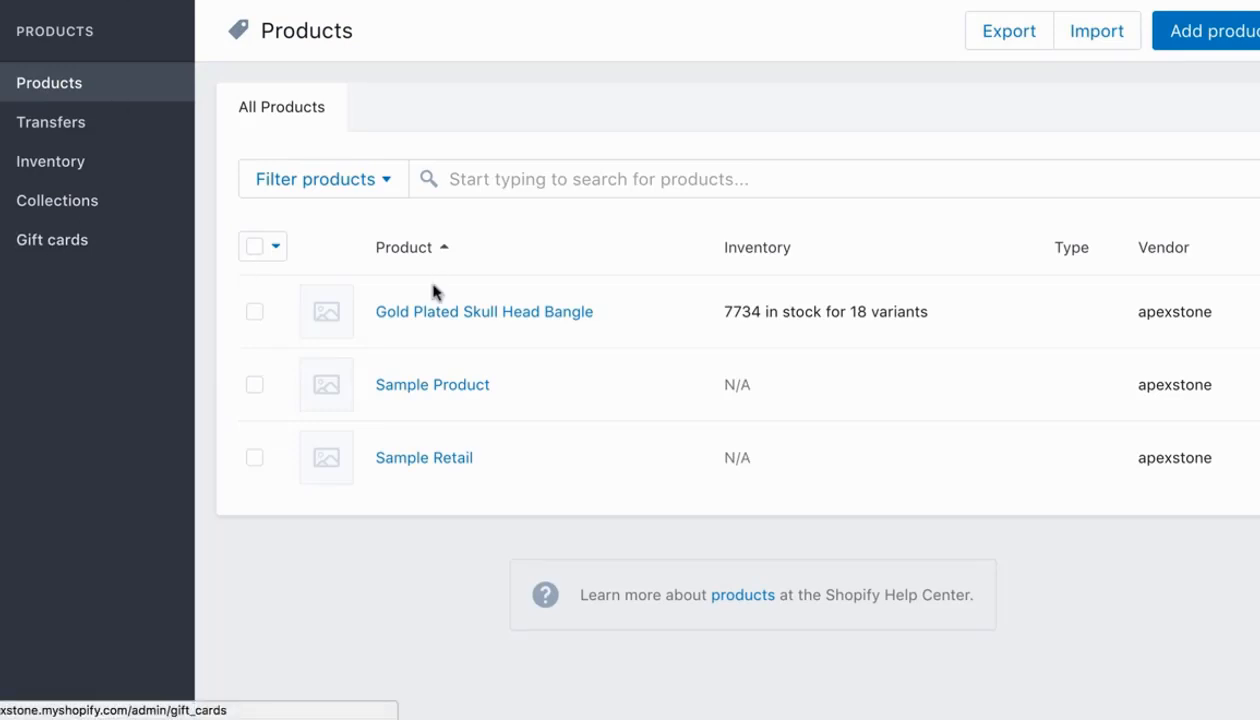
left_click(551, 314)
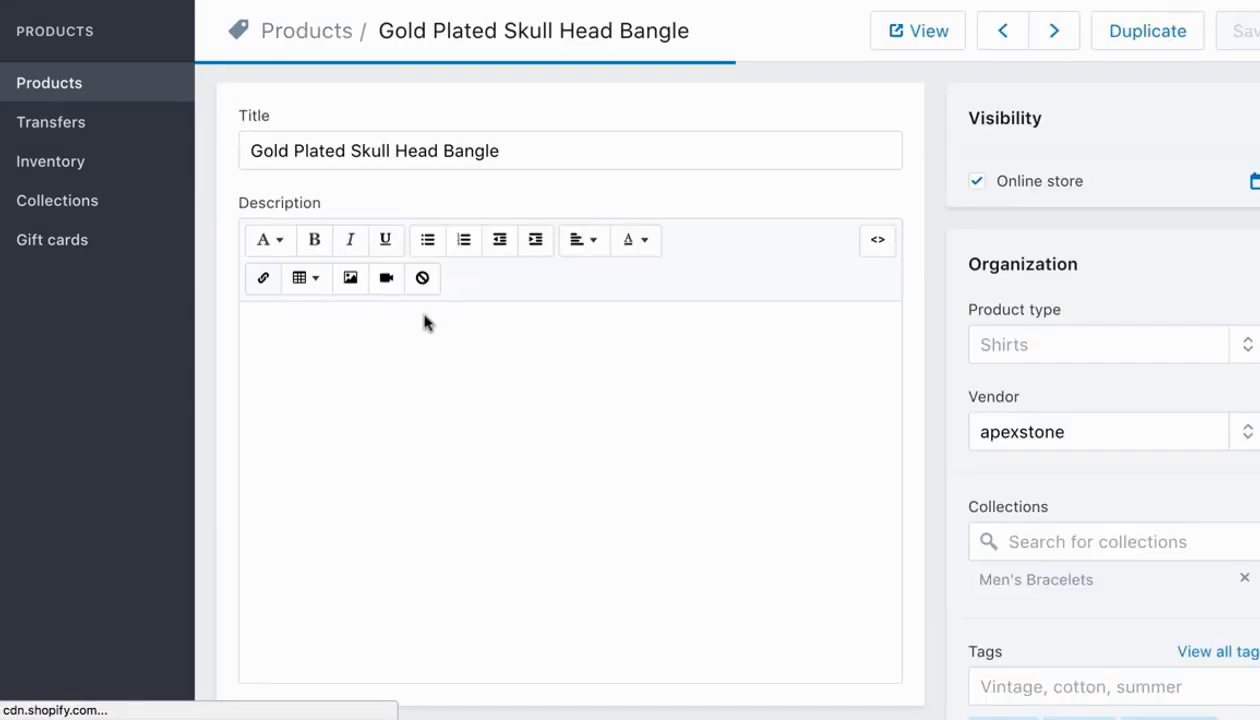
Remove the blank line below the 25% OFF heading in the product description.
scroll(421, 245, "down", 5)
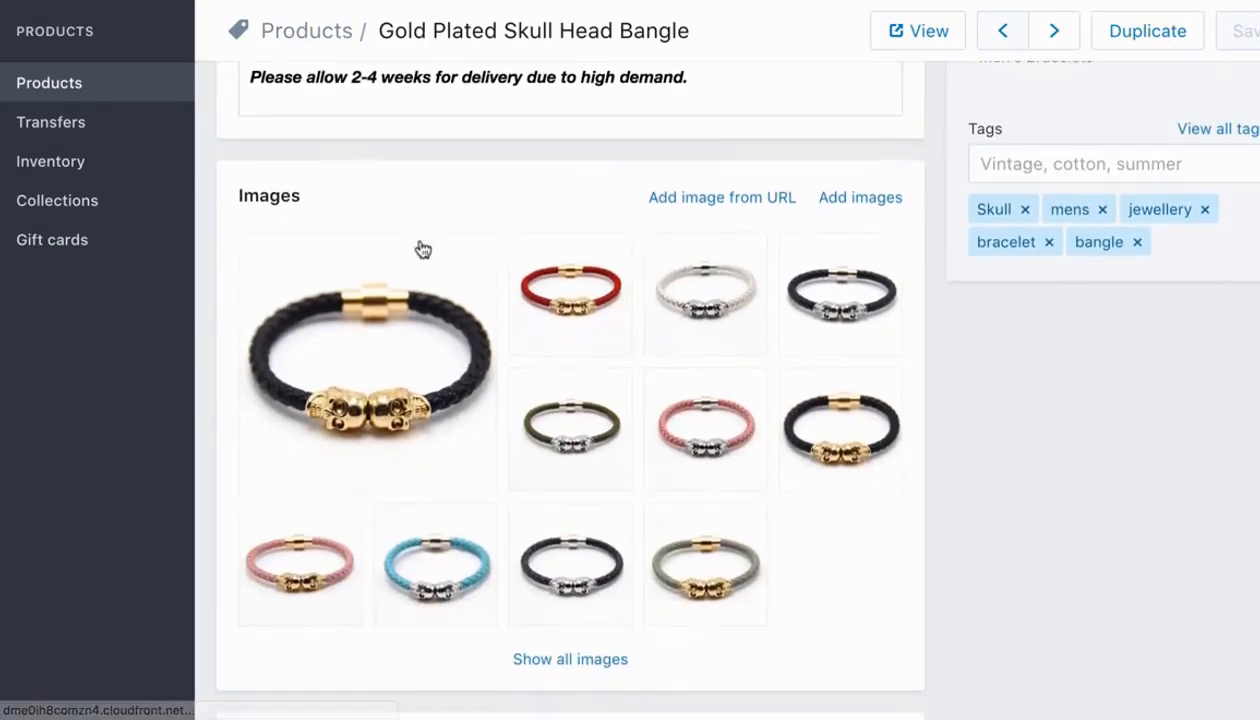
scroll(422, 248, "up", 4)
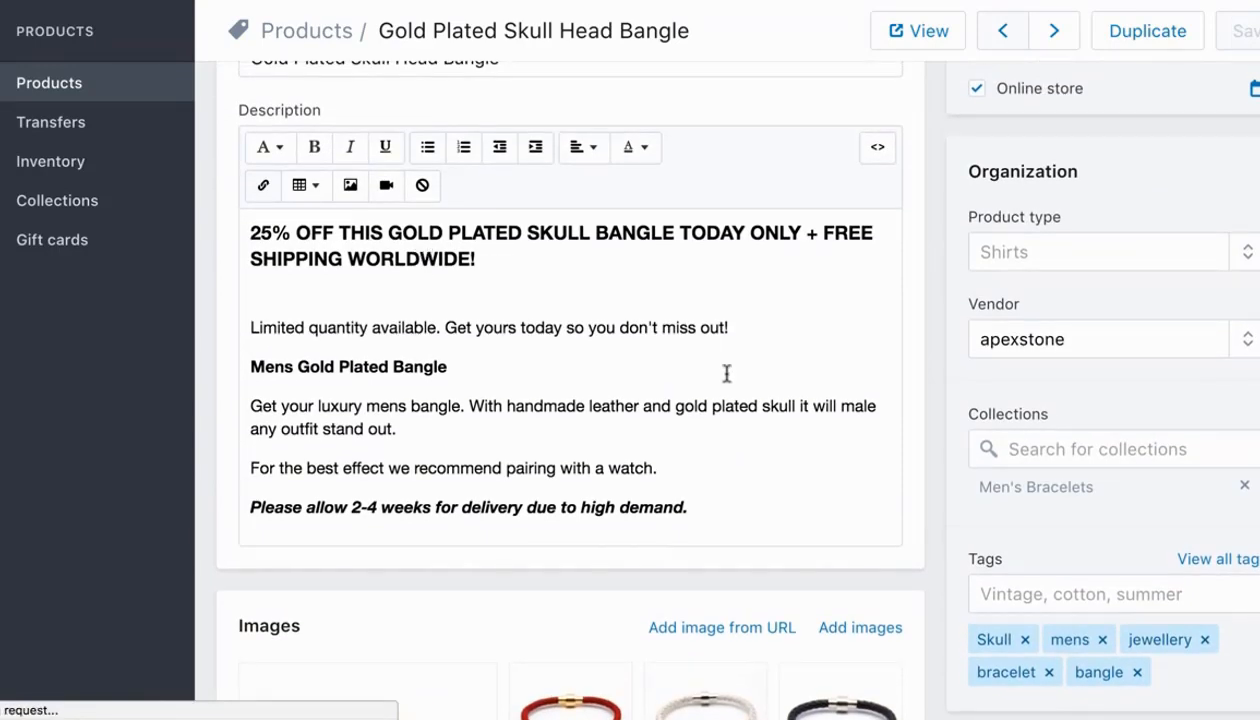
left_click(644, 295)
key("BackSpace")
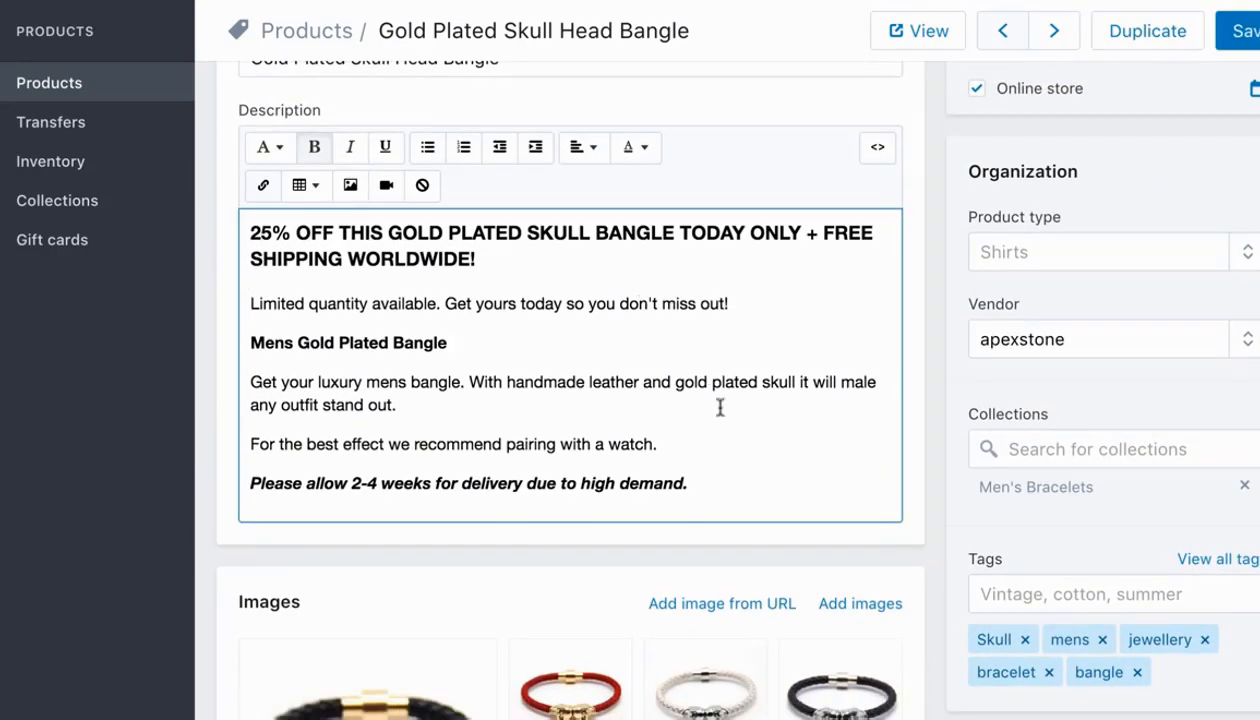
Review the bangle's images and its full variant list, checking each variant's inventory and price.
scroll(720, 407, "down", 1)
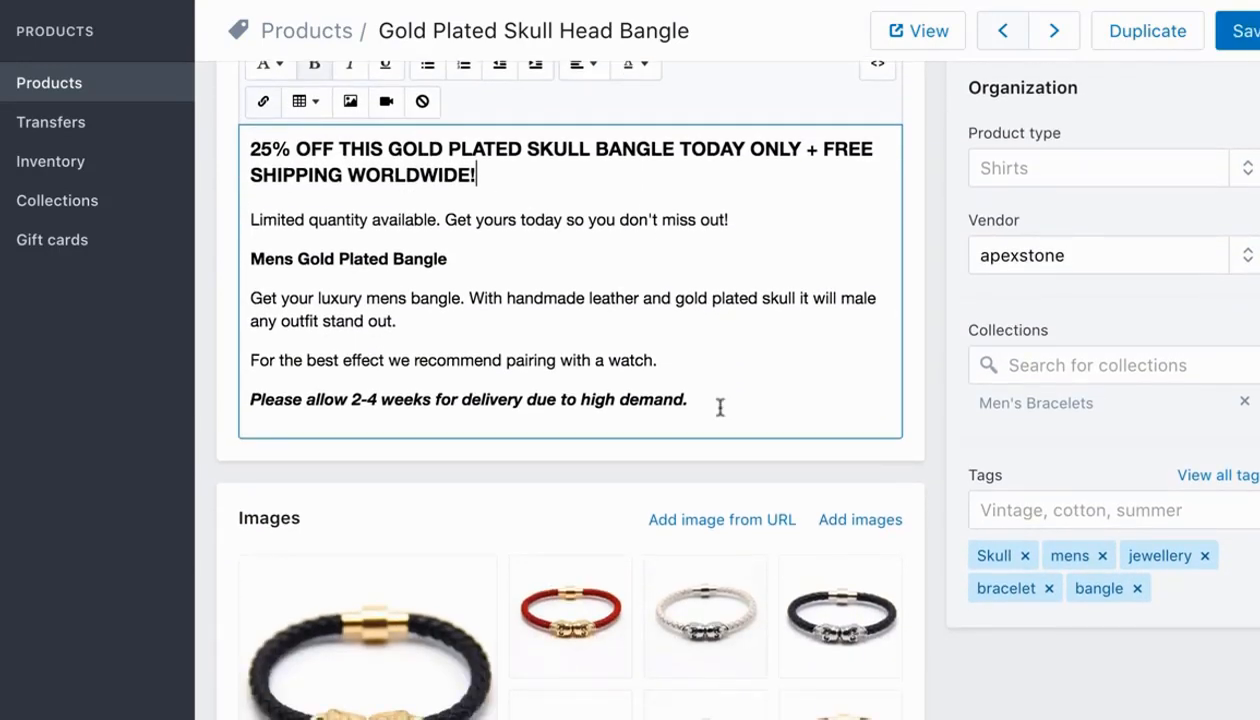
scroll(720, 407, "down", 6)
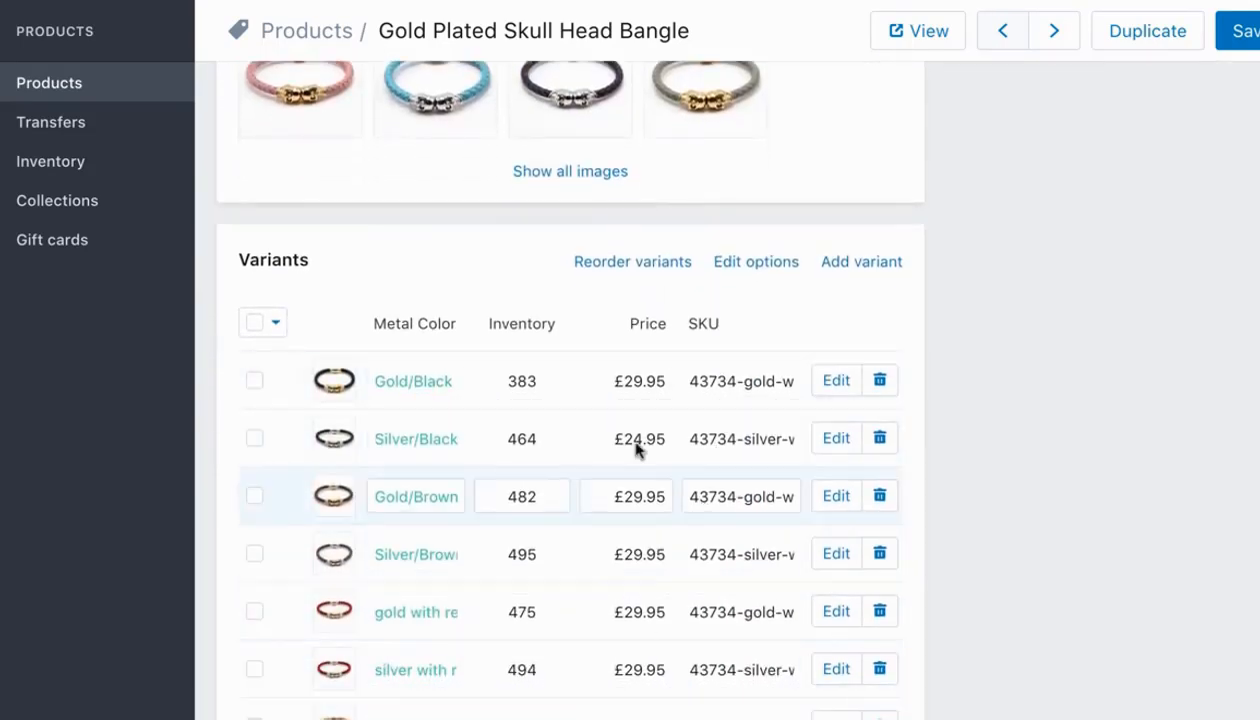
scroll(1100, 296, "down", 3)
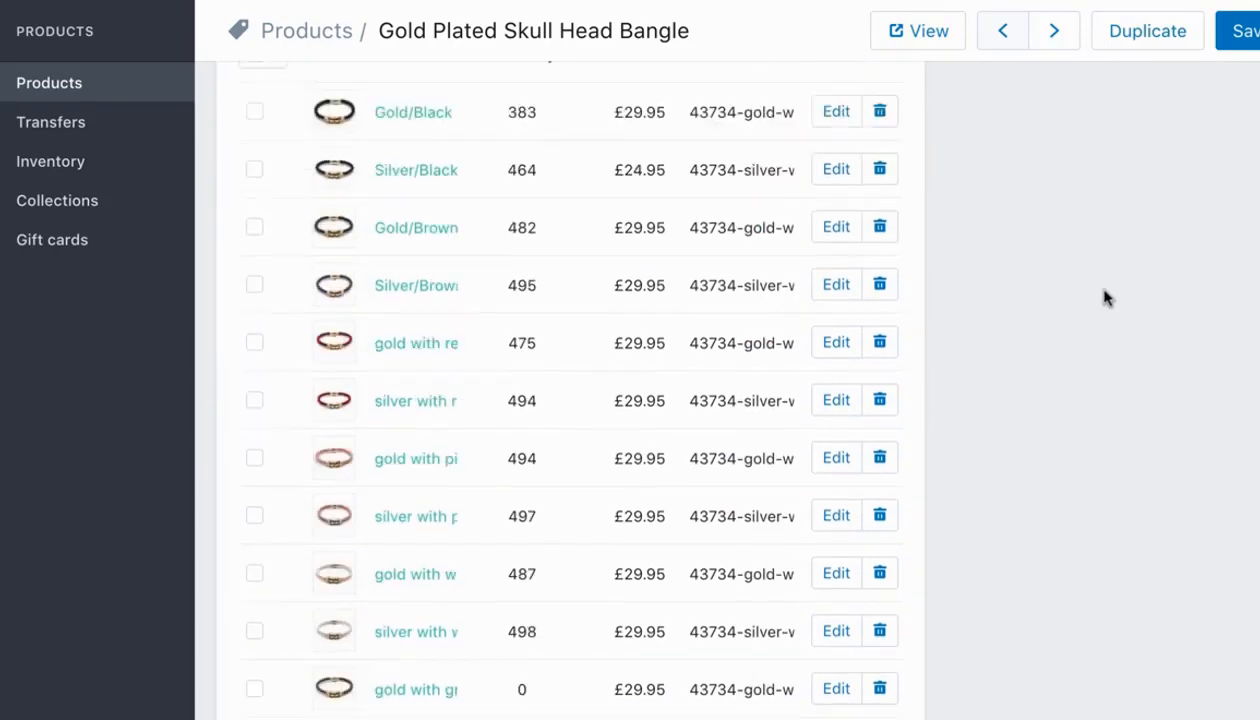
scroll(1105, 297, "down", 6)
scroll(1103, 296, "up", 3)
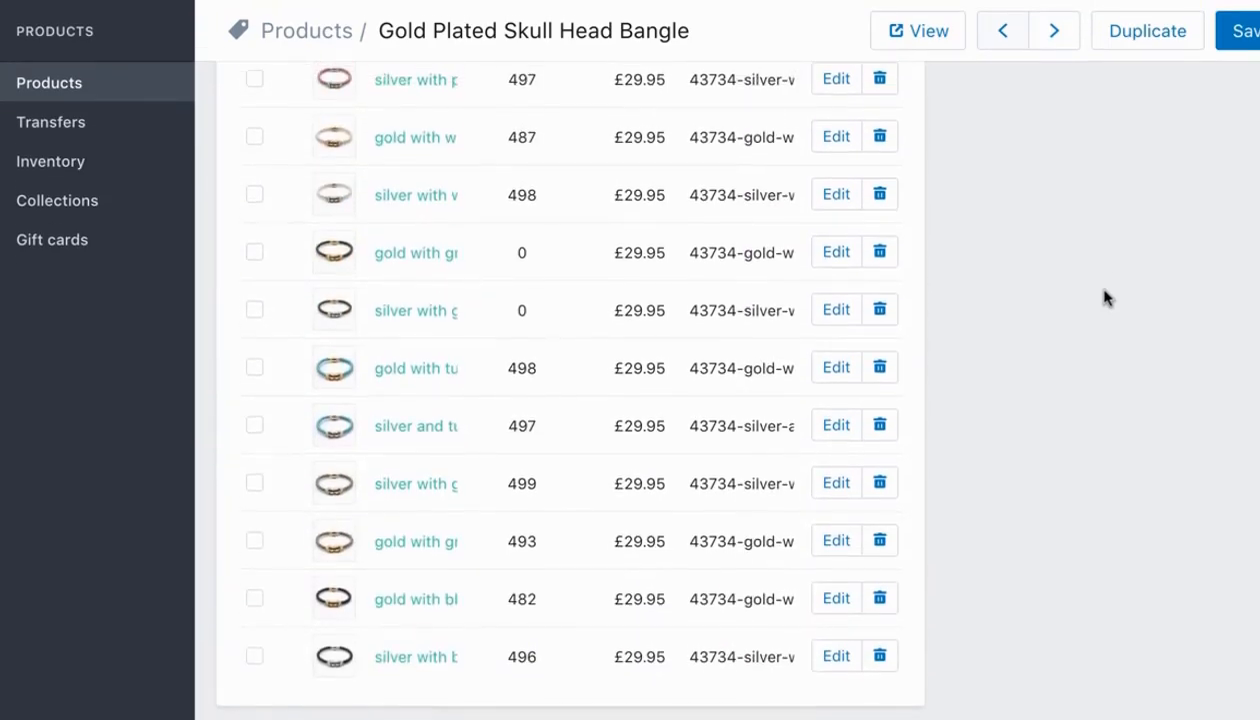
scroll(540, 270, "up", 1)
scroll(546, 250, "up", 1)
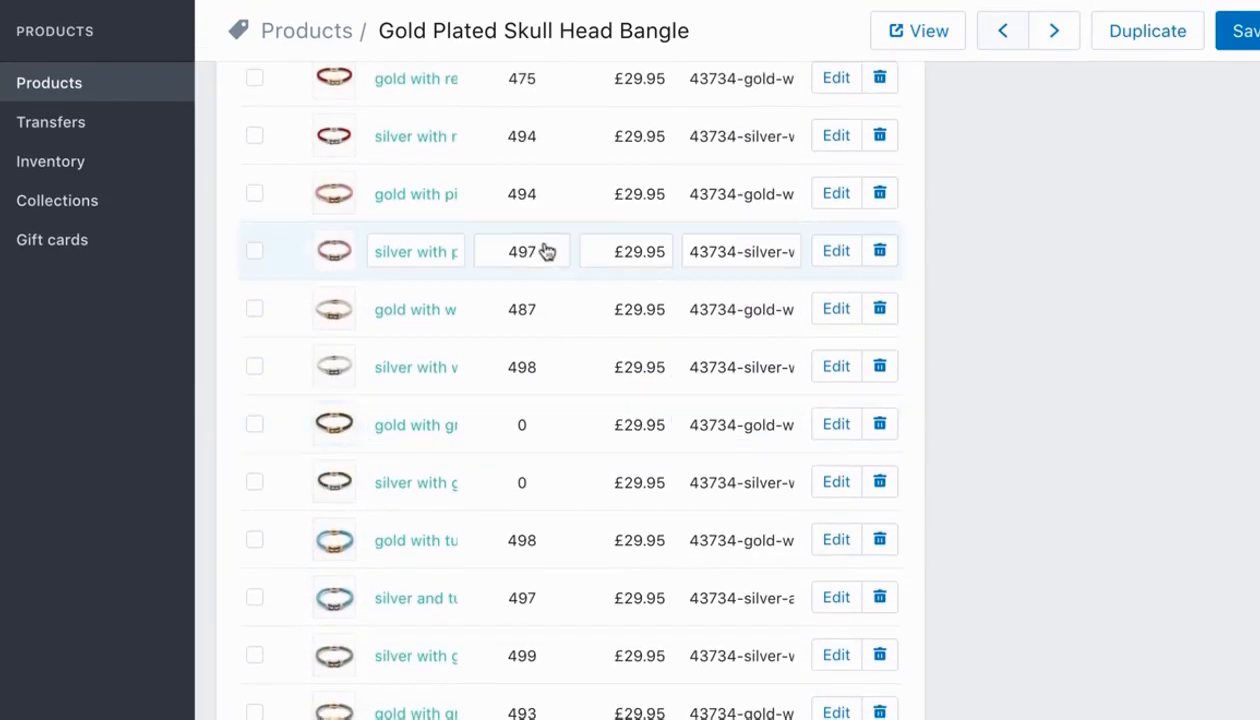
scroll(560, 249, "down", 2)
scroll(588, 247, "up", 6)
scroll(848, 297, "down", 7)
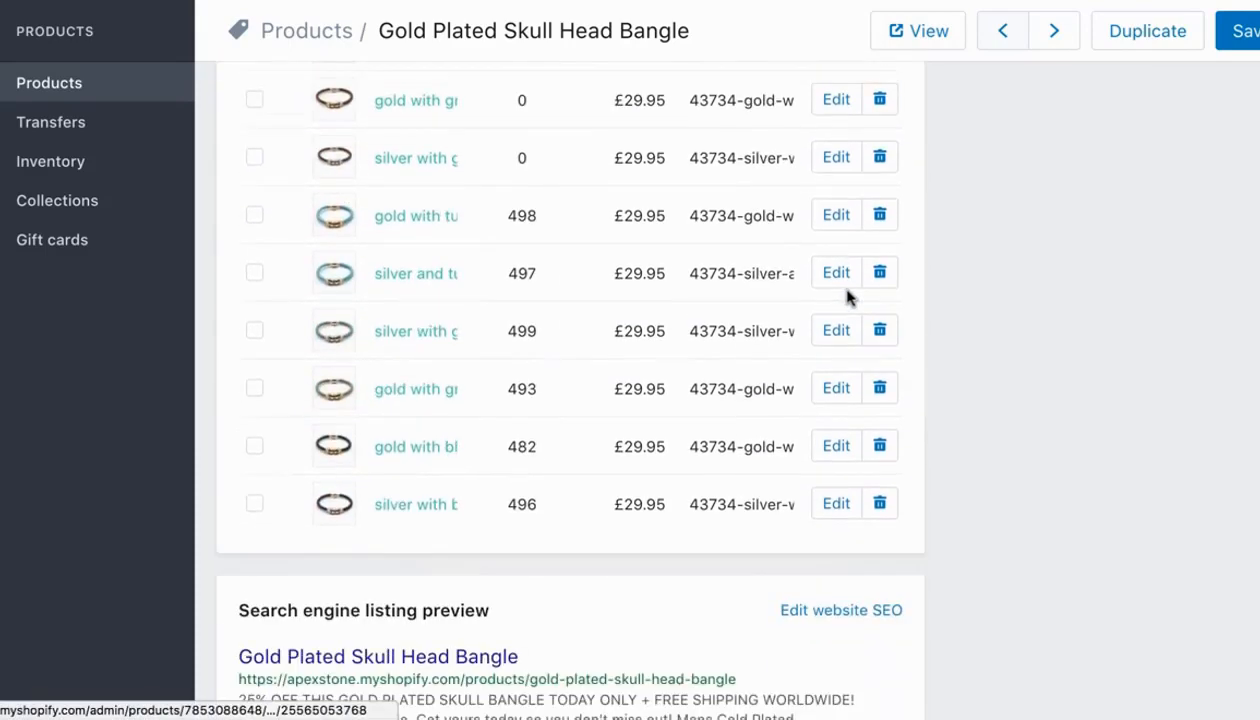
Delete the out-of-stock variants gold with green and silver with green.
scroll(847, 292, "up", 1)
left_click(880, 196)
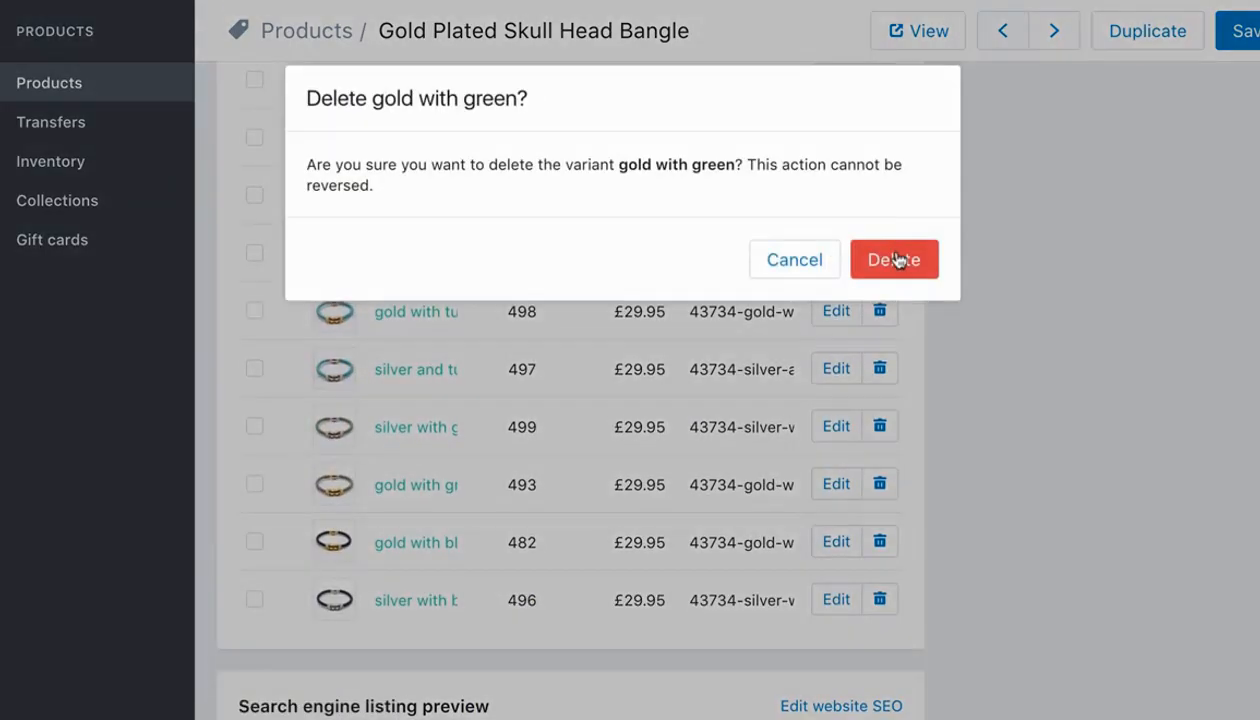
left_click(894, 260)
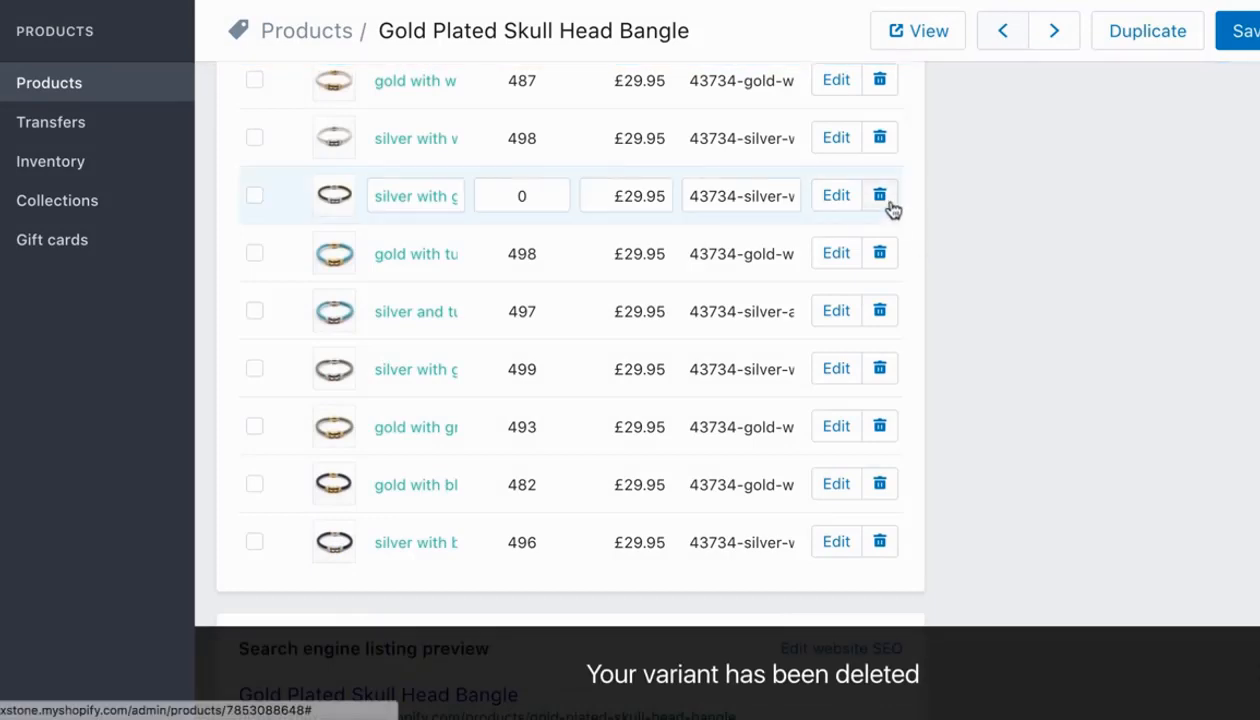
left_click(884, 200)
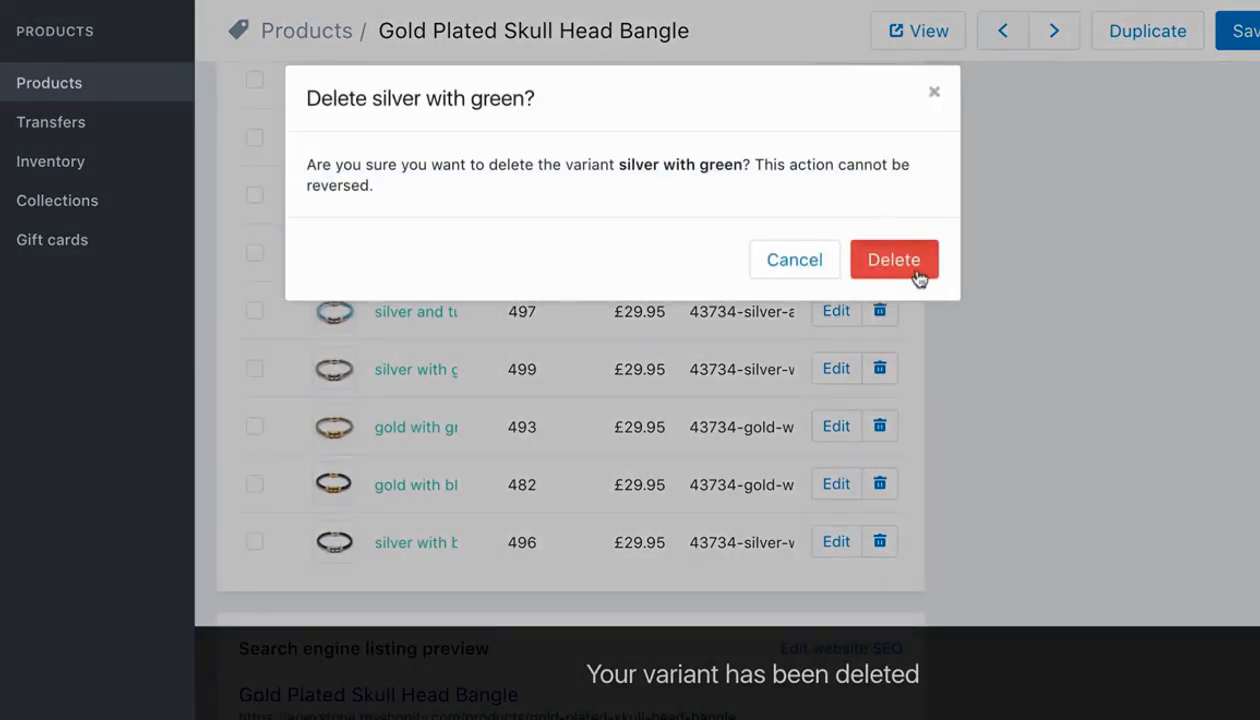
left_click(915, 273)
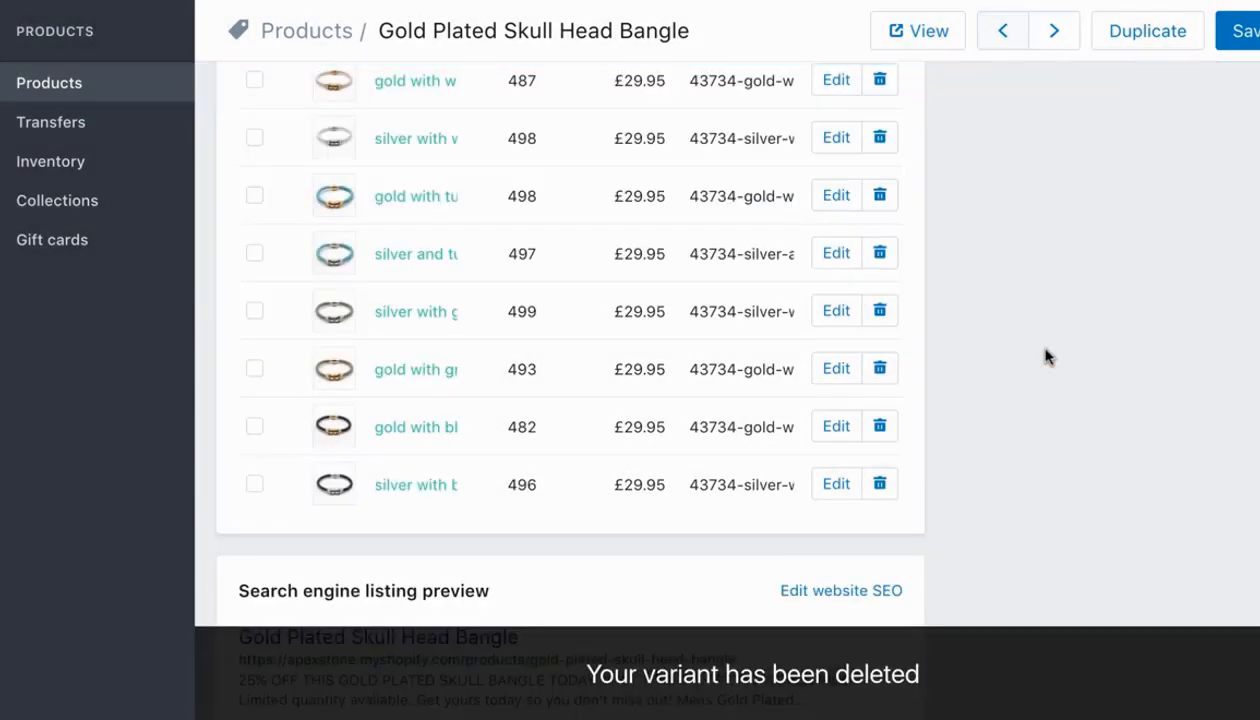
Inspect the Metal Color option values and the variant order, leaving both without changes.
scroll(1045, 357, "up", 5)
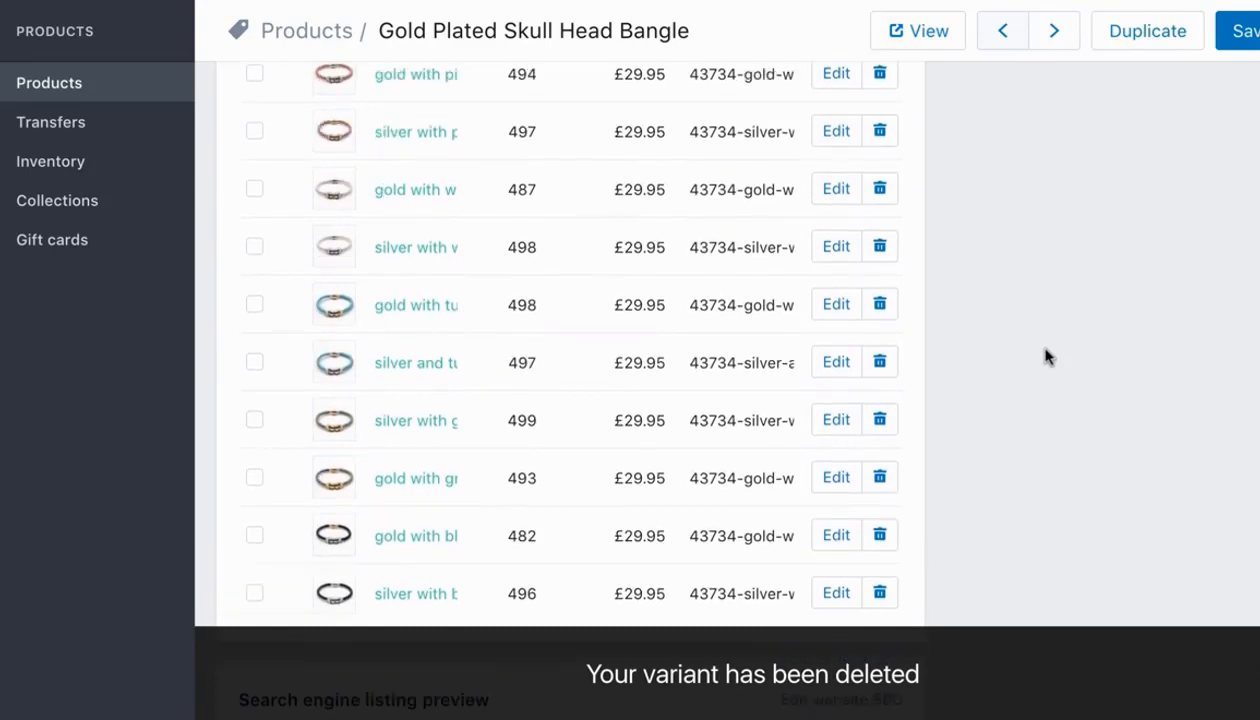
scroll(1045, 357, "up", 3)
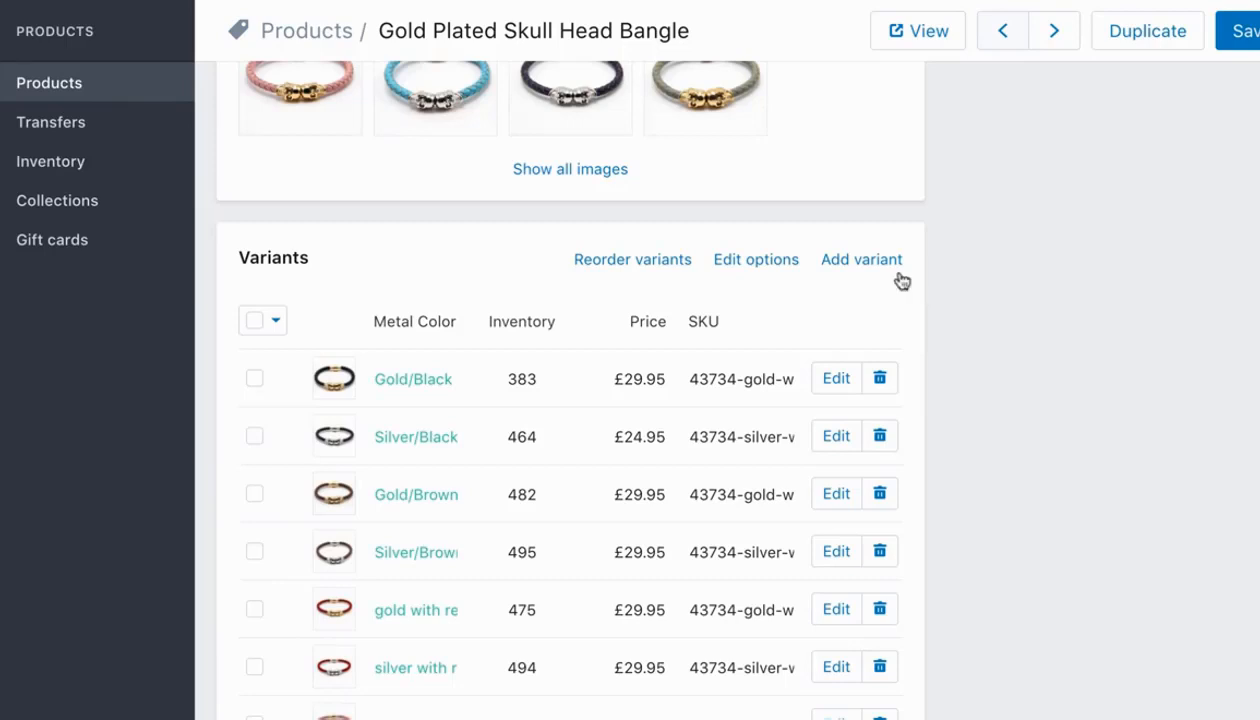
left_click(770, 260)
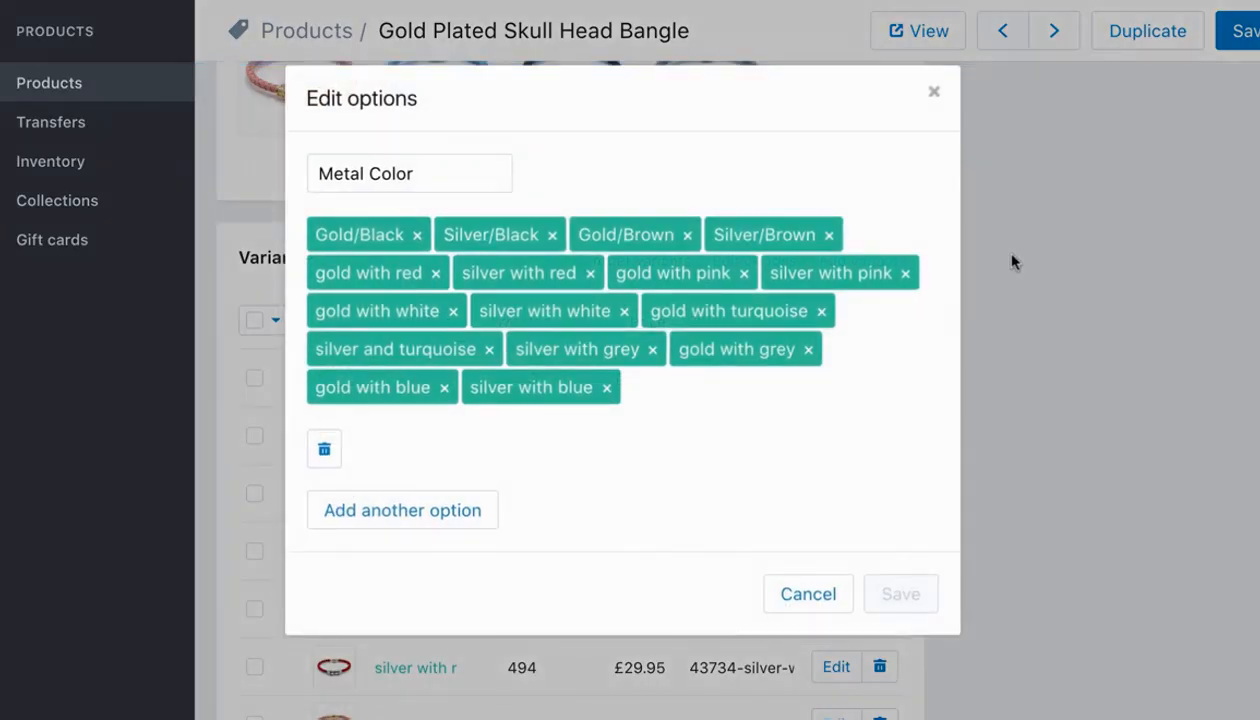
left_click(934, 92)
left_click(672, 259)
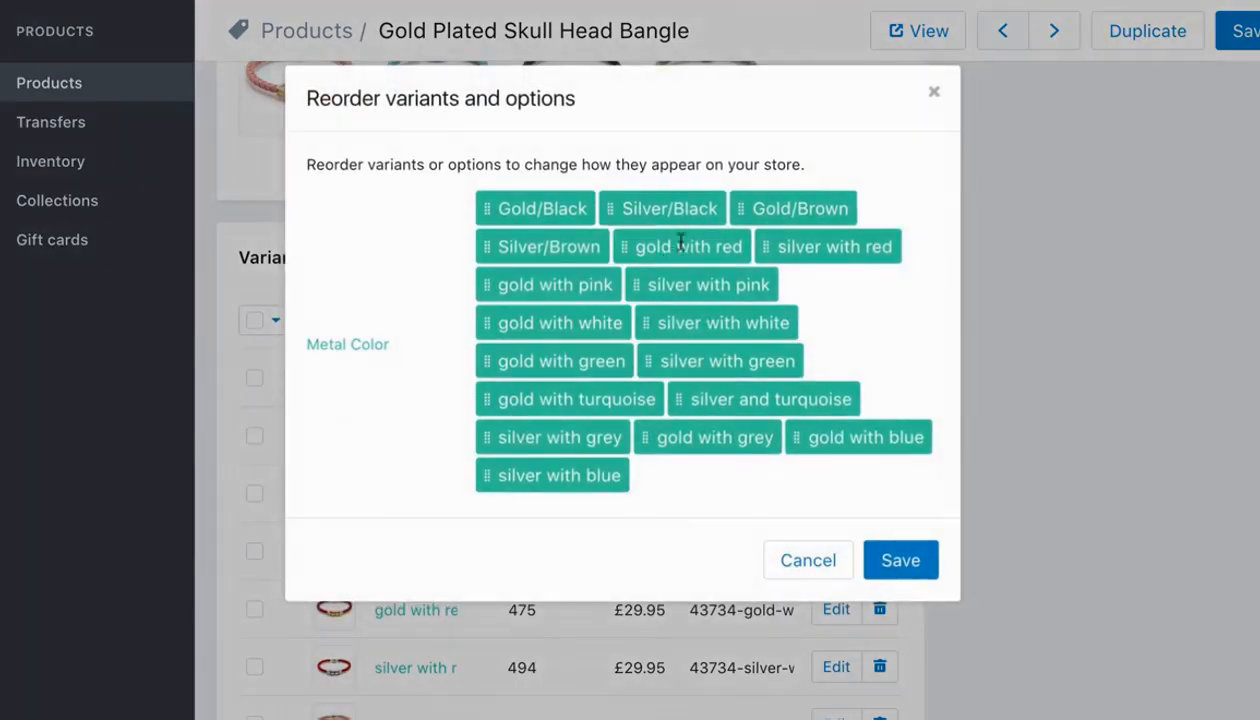
left_click(930, 94)
Return to the product list and reopen Gold Plated Skull Head Bangle at its variants.
left_click(270, 330)
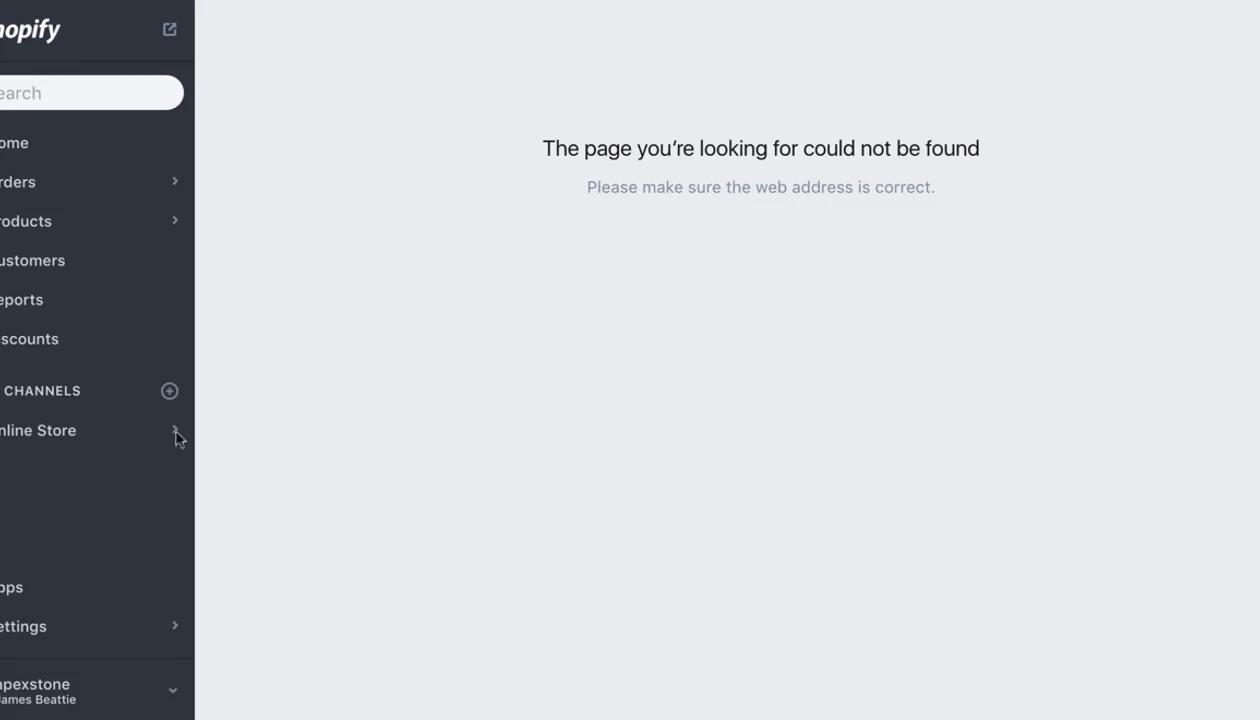
left_click(86, 224)
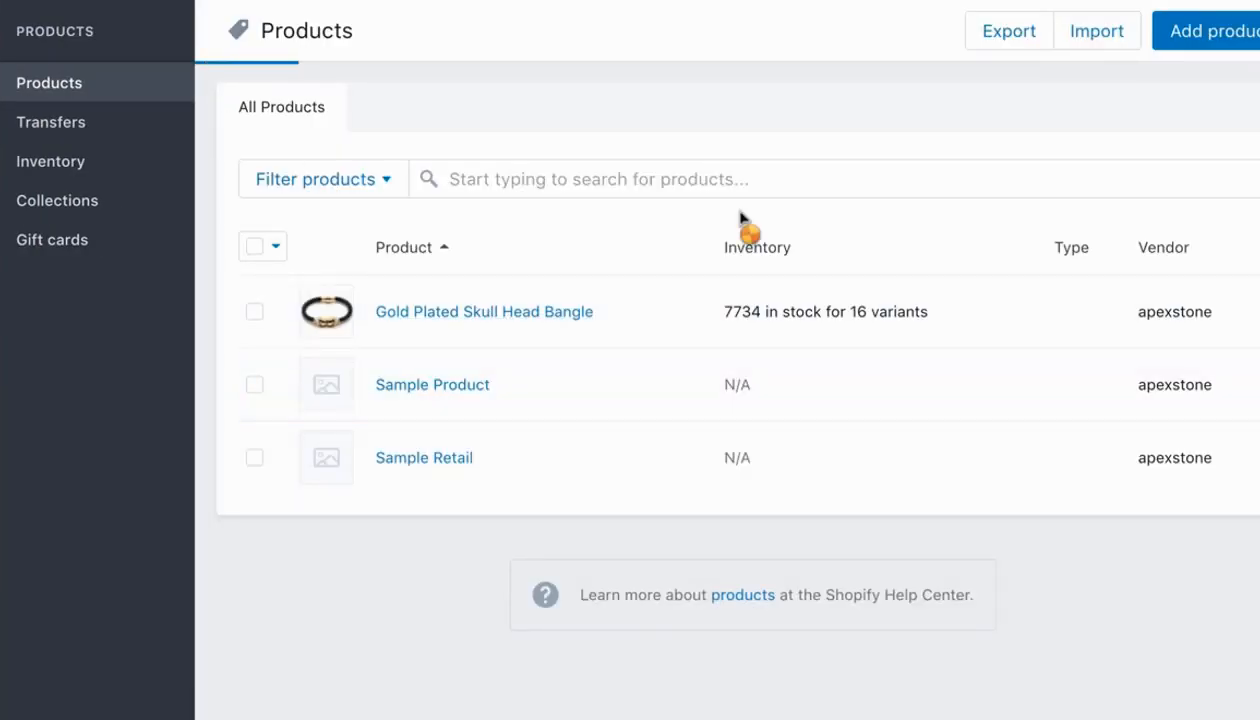
scroll(316, 190, "down", 15)
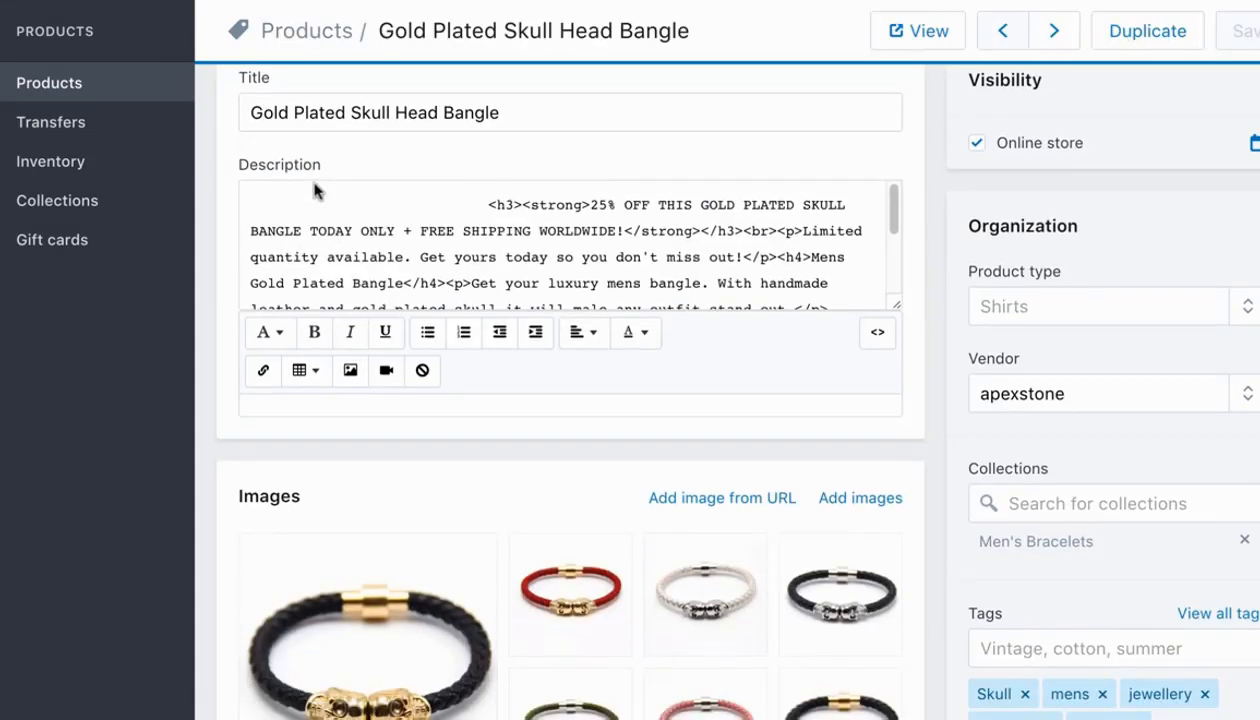
scroll(325, 272, "up", 3)
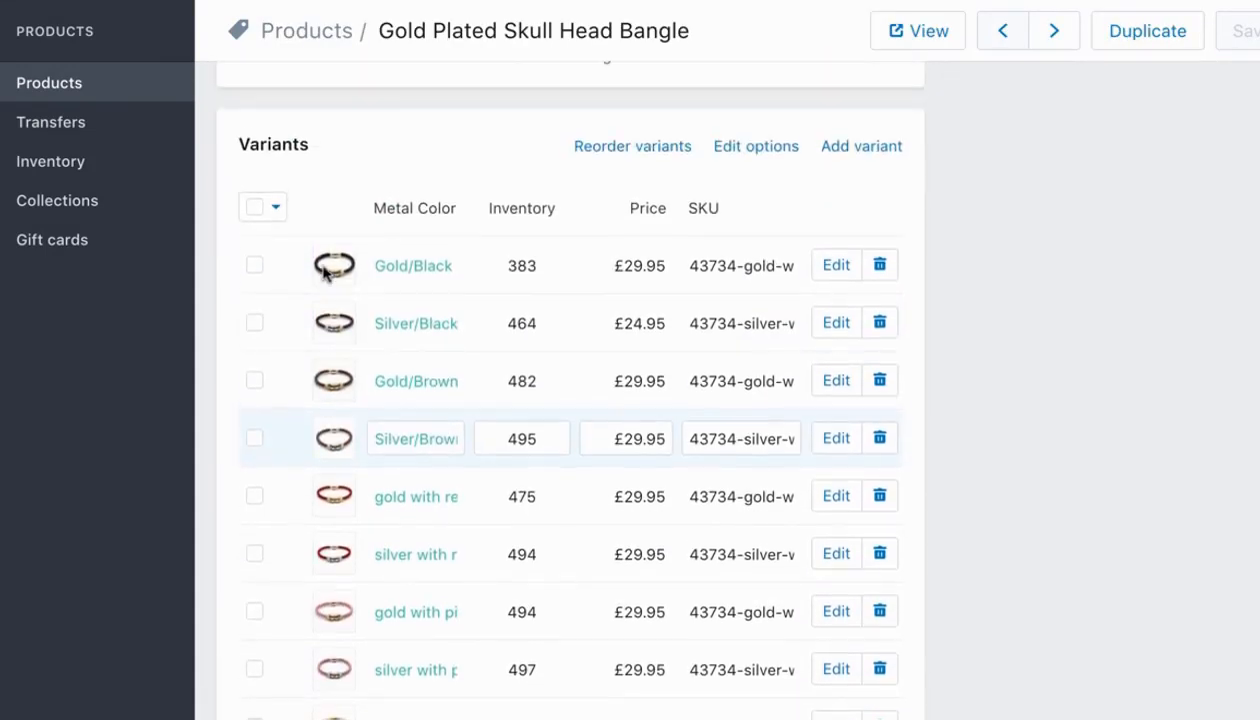
Open all of the bangle's variants for bulk editing and add the Weight field.
left_click(254, 207)
left_click(480, 218)
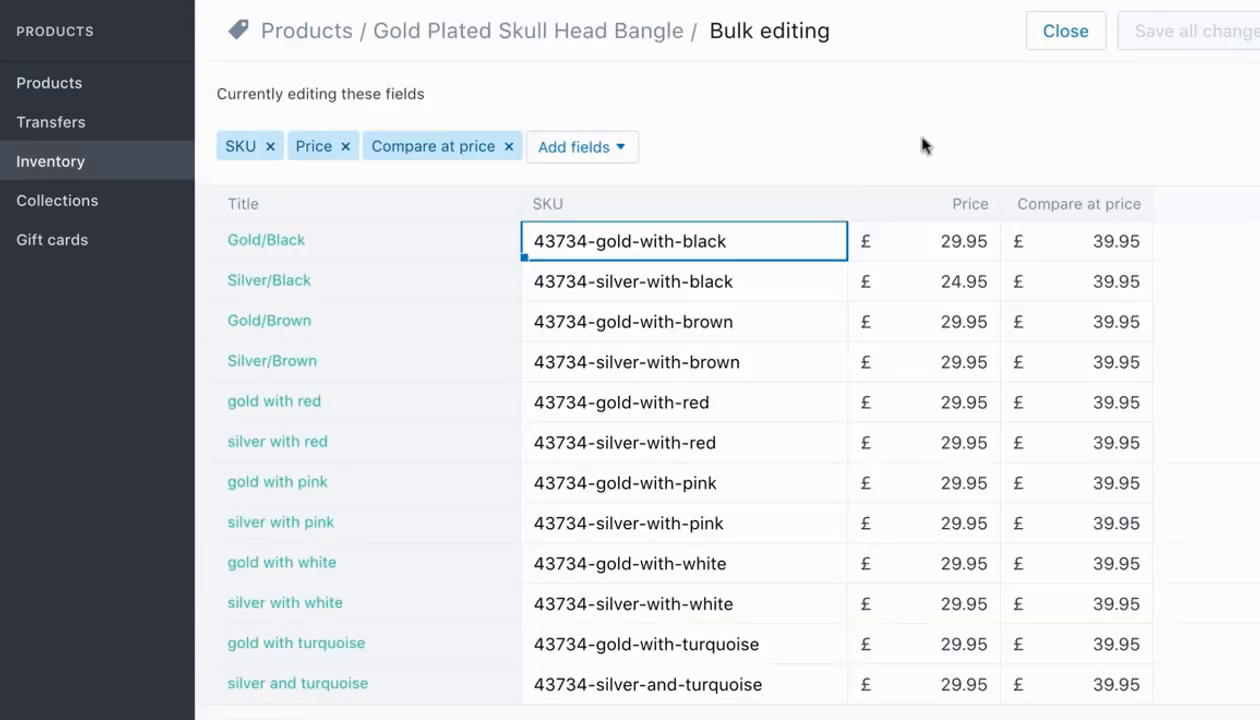
left_click(622, 150)
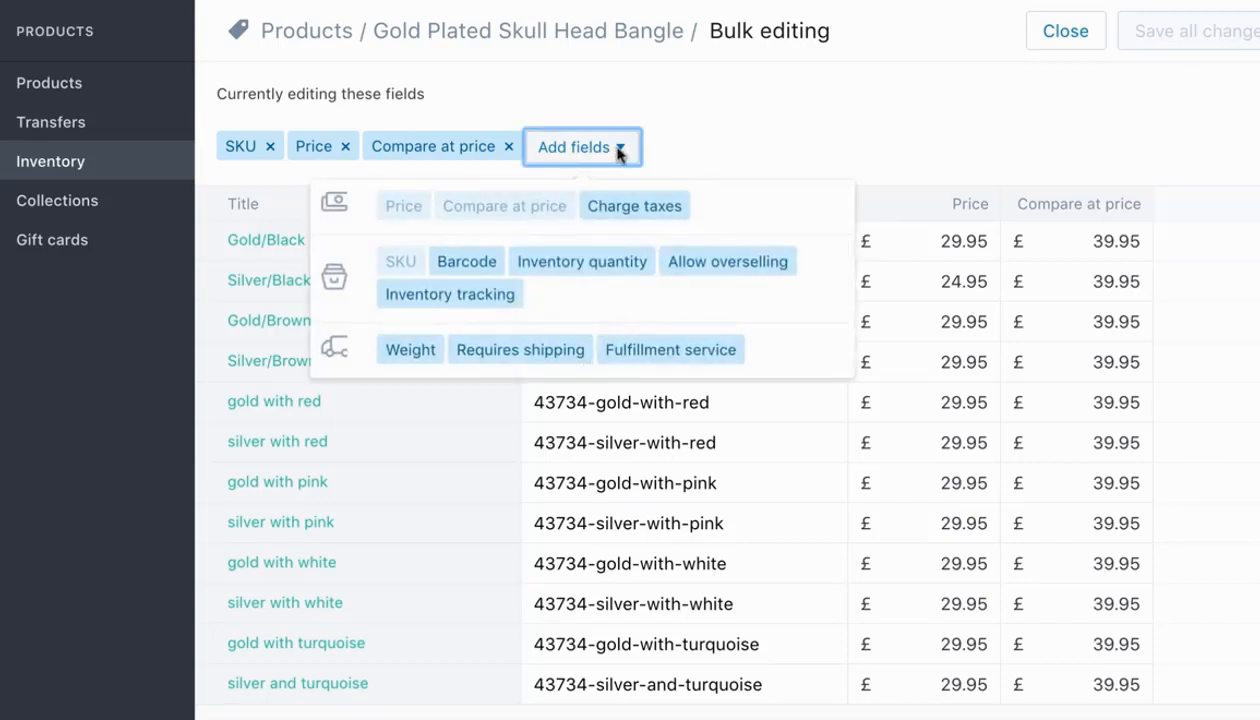
left_click(421, 360)
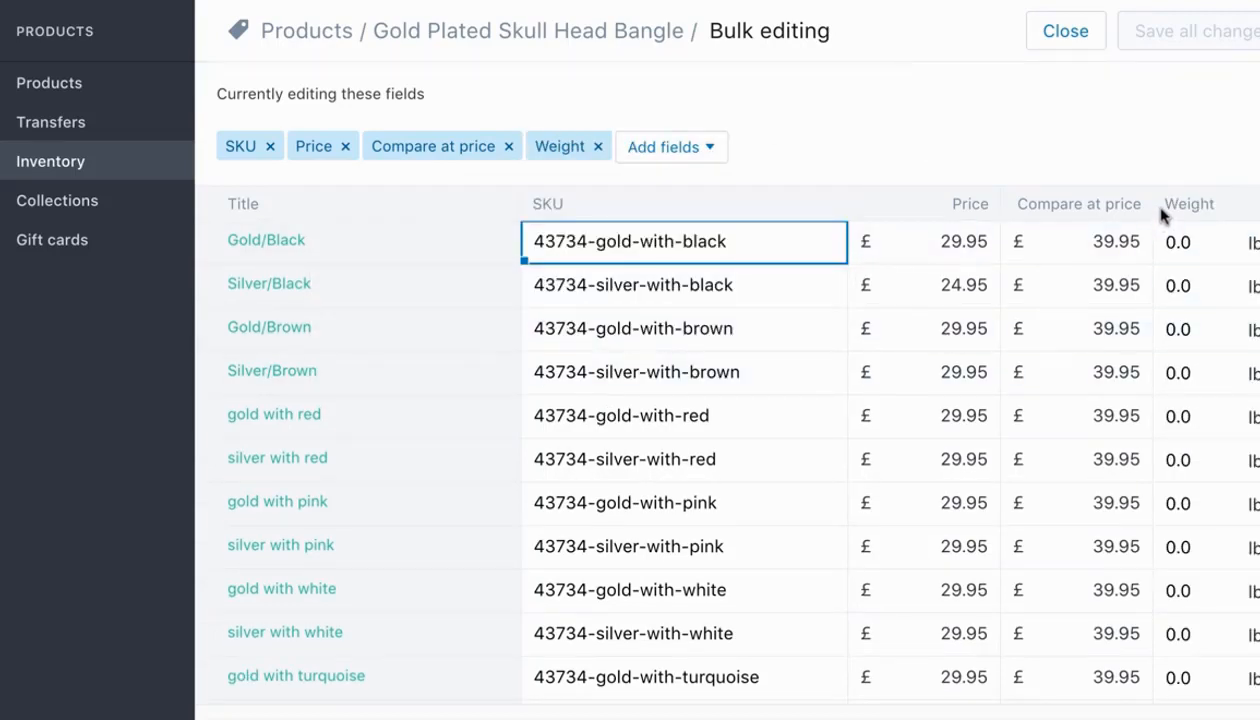
Set the weight of all variants to 0.2 lb and check which other fields can be bulk edited.
left_click(1180, 242)
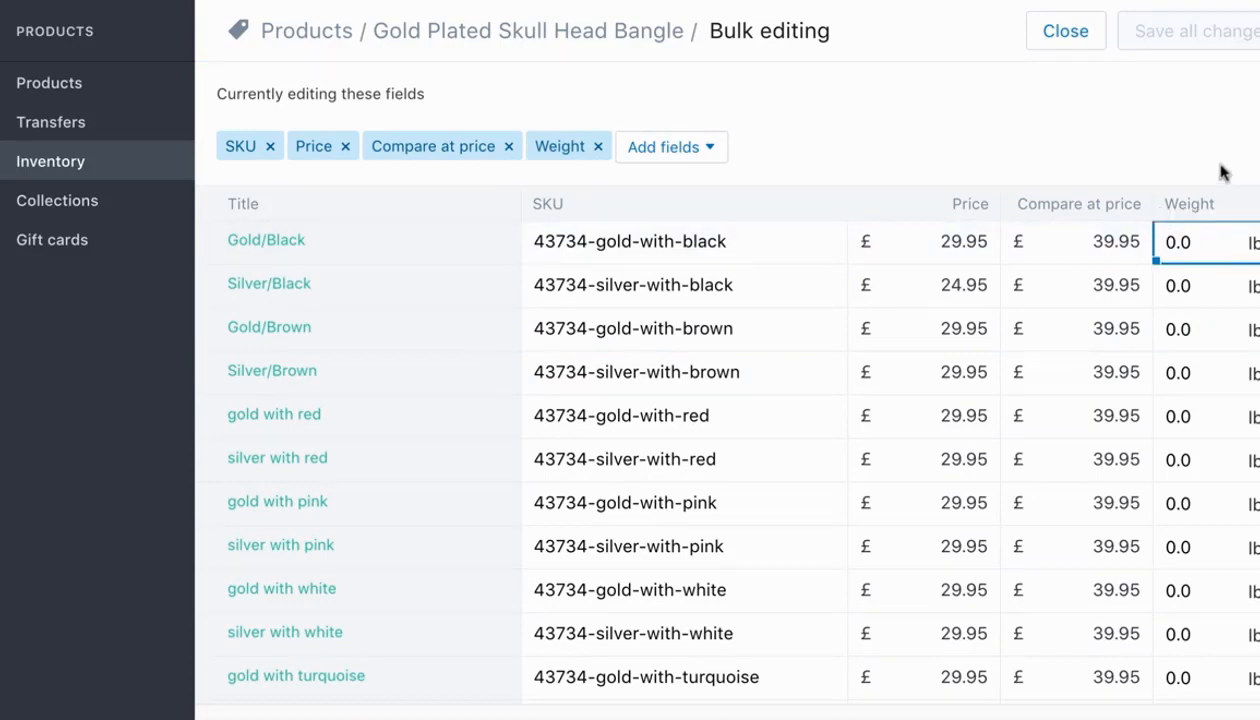
scroll(1220, 172, "down", 1)
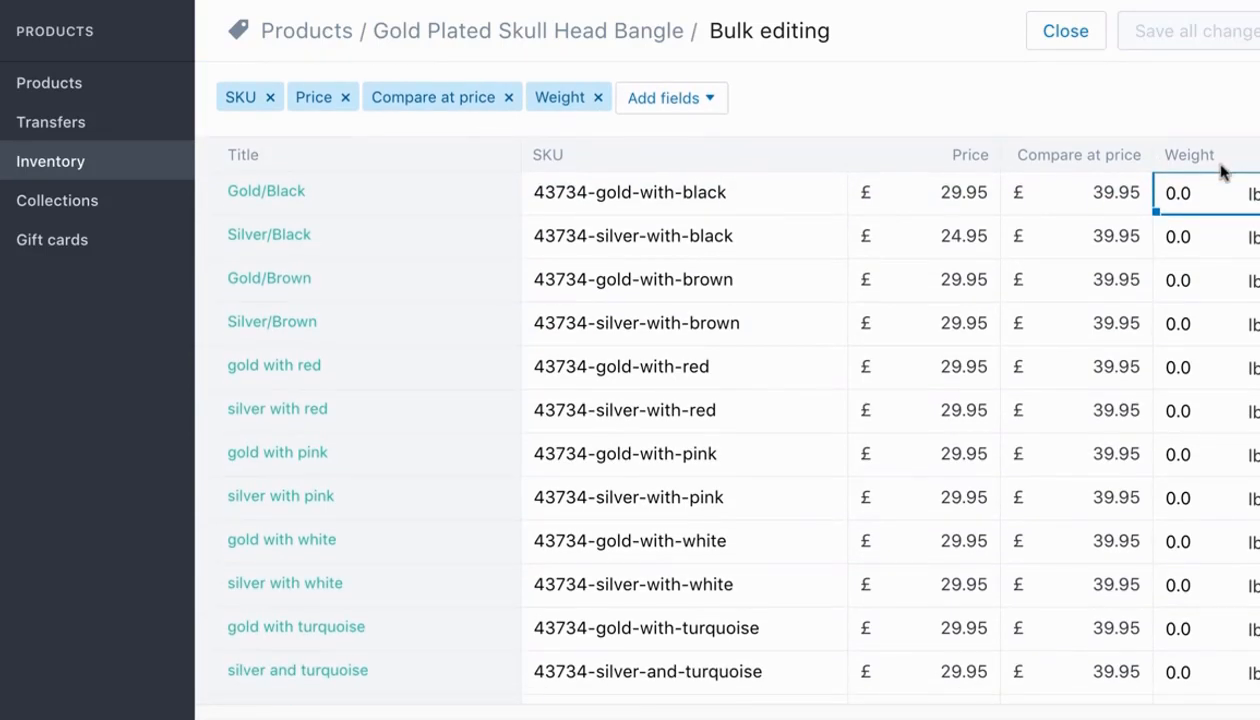
scroll(1220, 172, "down", 1)
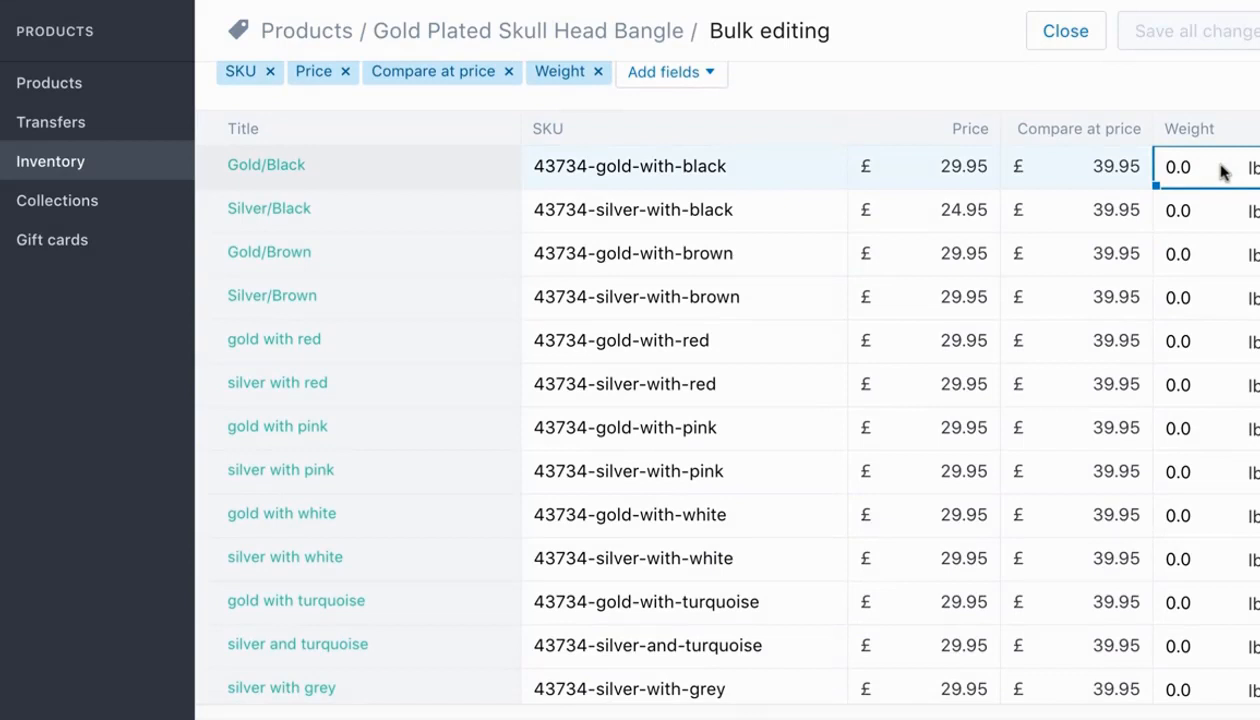
left_click_drag(1220, 172, 1220, 705)
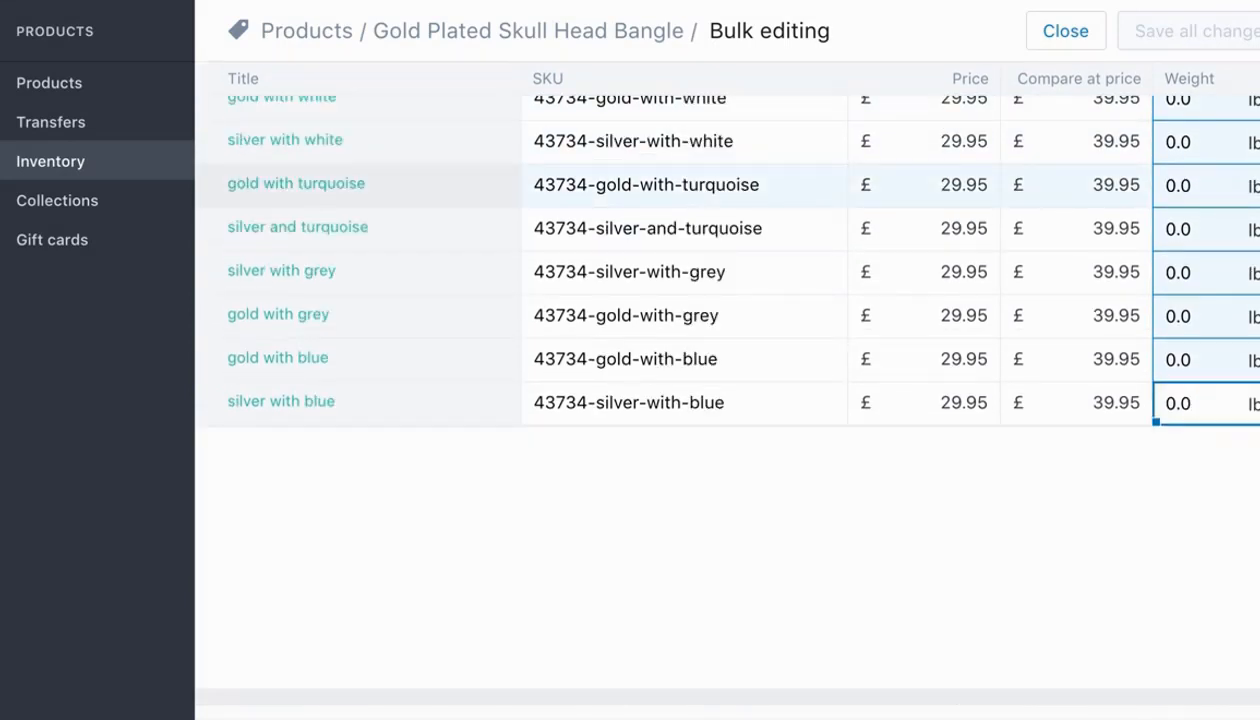
type("0.2")
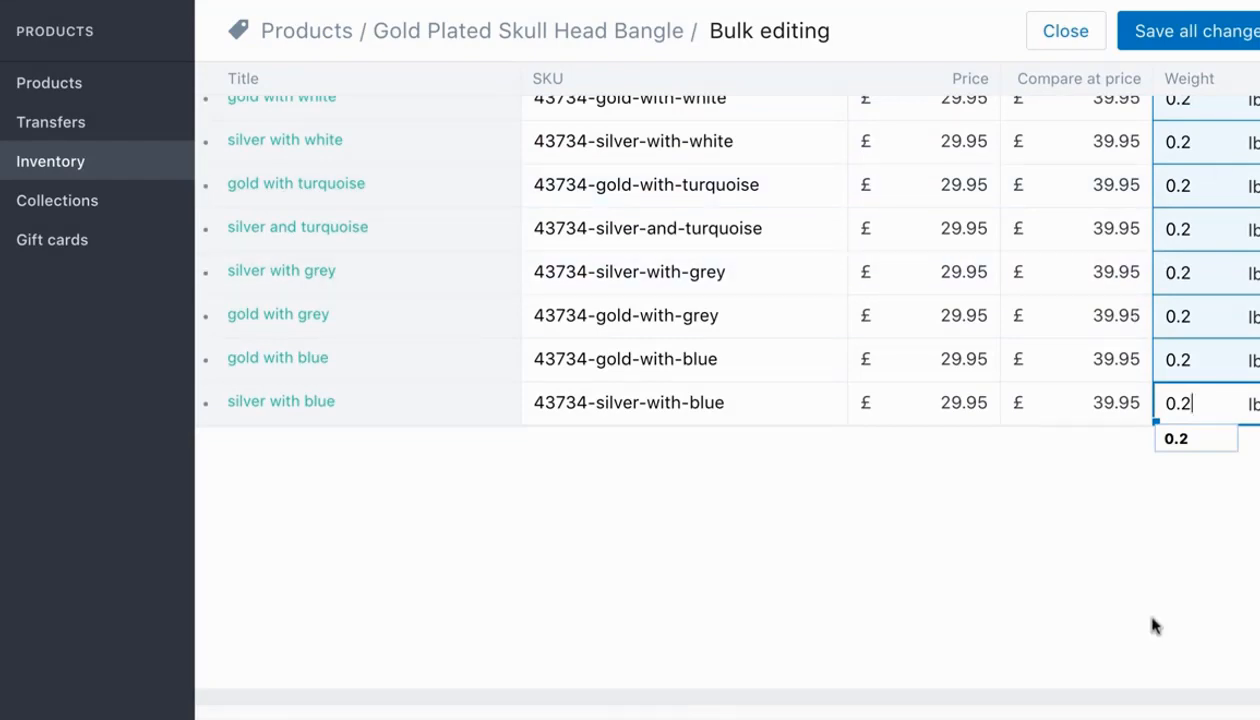
left_click(1228, 536)
scroll(1226, 546, "up", 6)
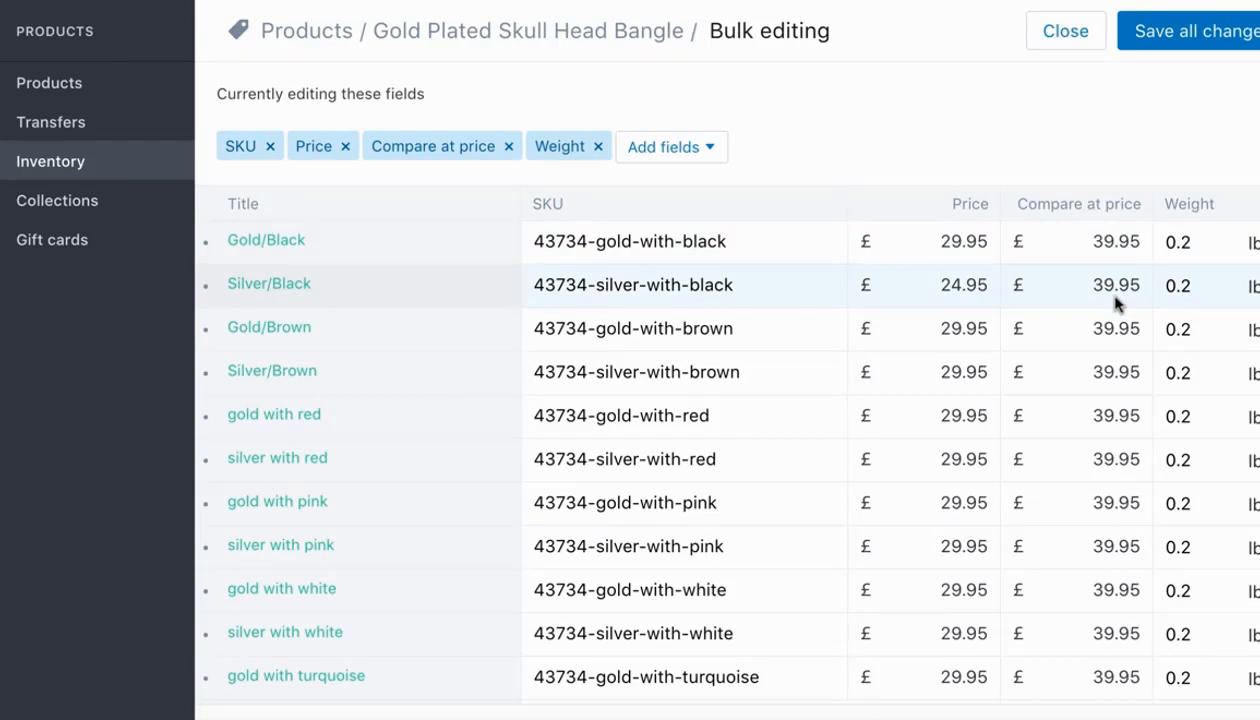
left_click(705, 150)
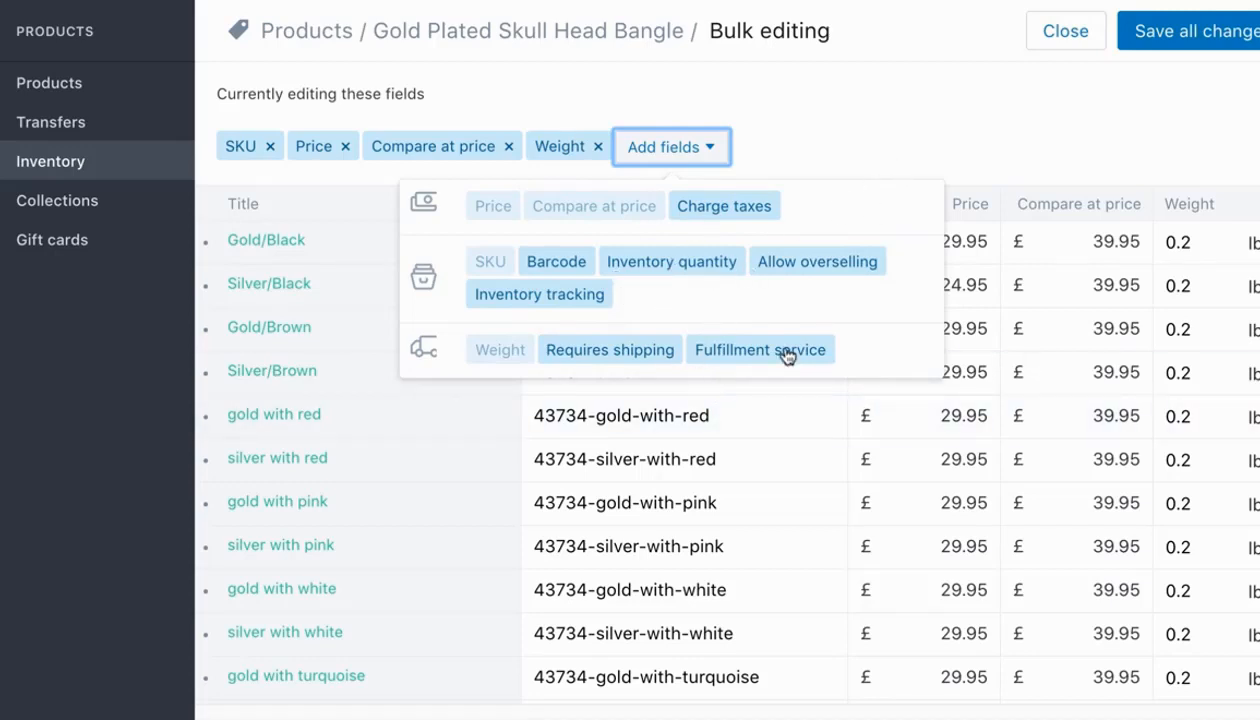
left_click(856, 146)
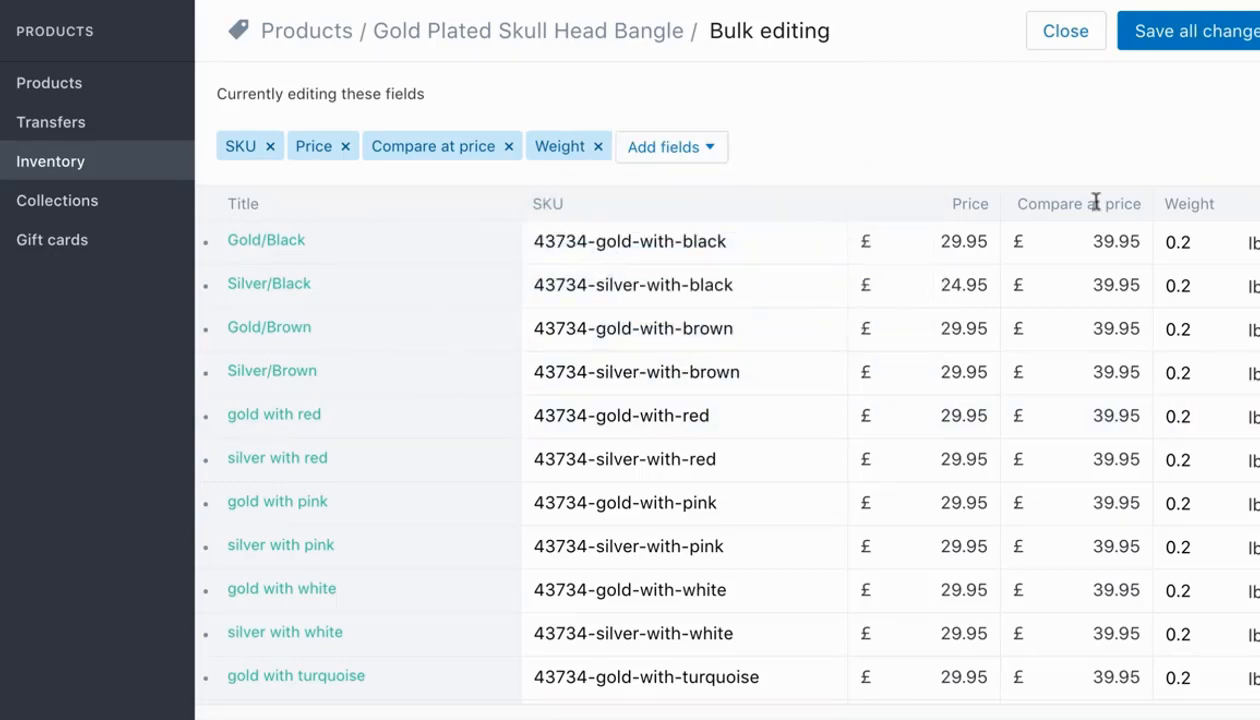
Set the weight of every variant to 0.0 and save all bulk changes.
left_click(1208, 244)
key("shift+Down")
key("shift+Down")
key("shift+Down")
key("shift+Down")
key("shift+Down")
key("shift+Down")
key("shift+Down")
key("shift+Down")
key("shift+Down")
key("shift+Down")
key("shift+Down")
key("shift+Down")
key("shift+Down")
key("shift+Down")
key("shift+Down")
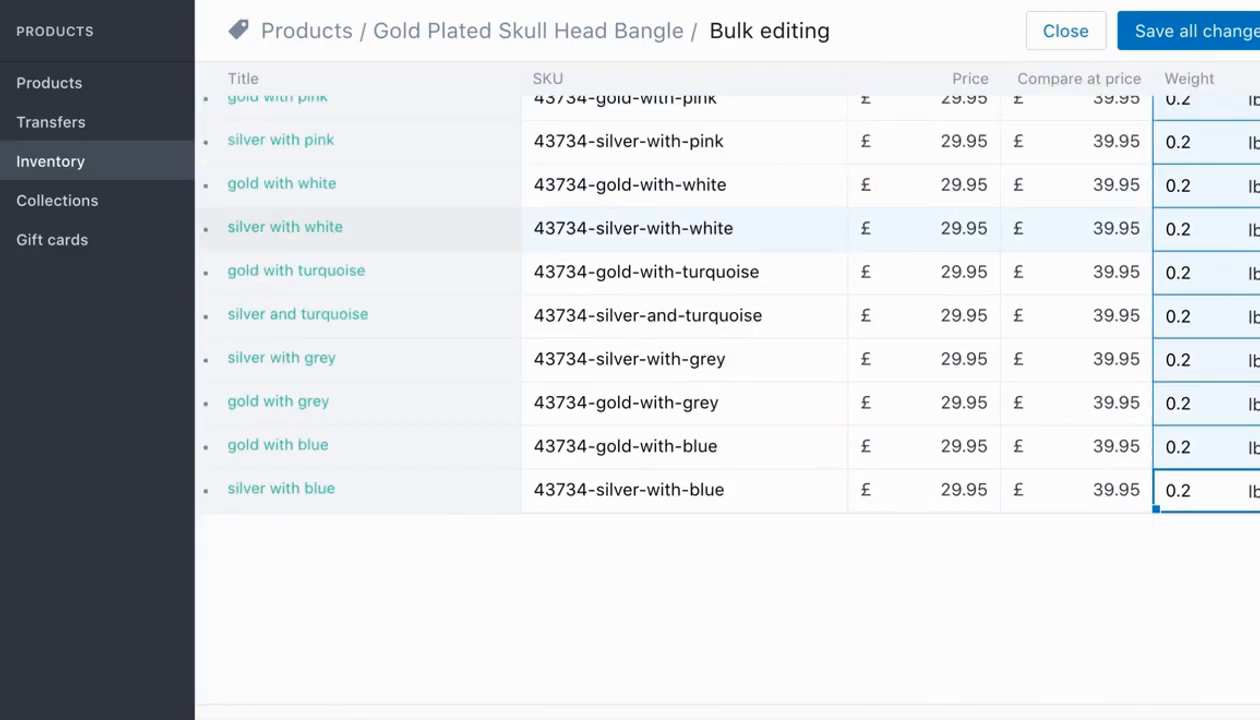
type("0.0")
left_click(1136, 505)
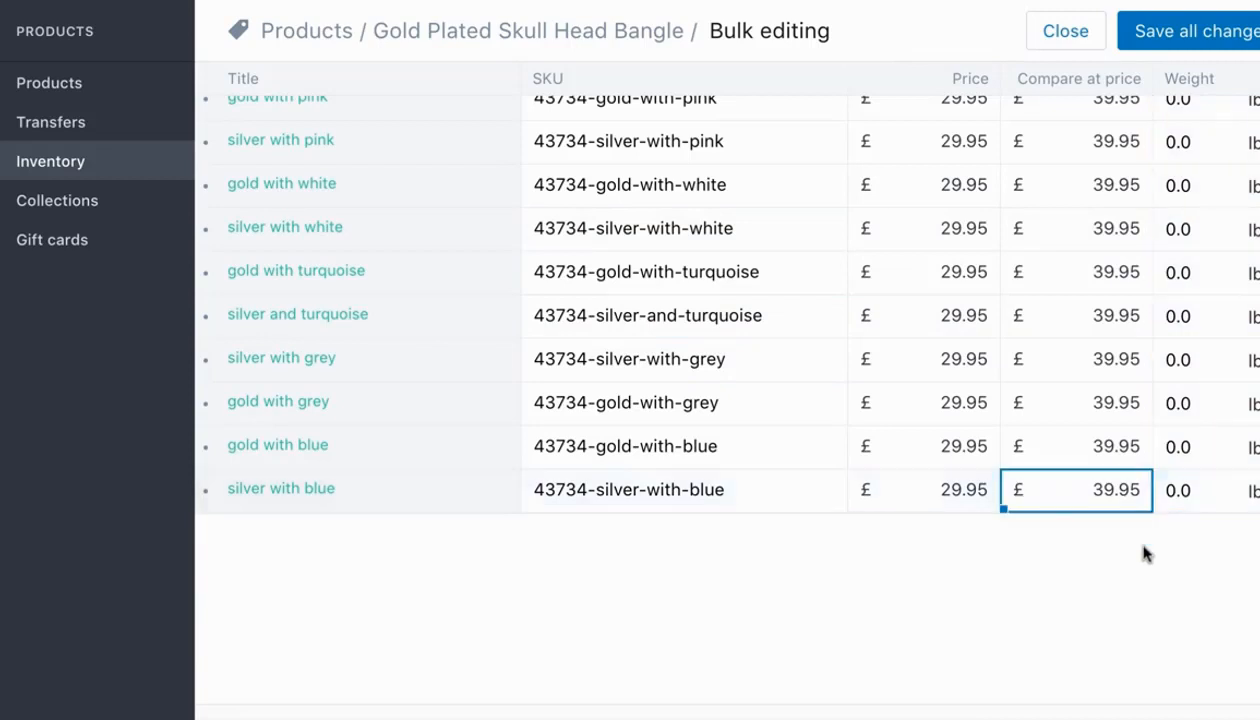
left_click(1145, 553)
left_click(1170, 31)
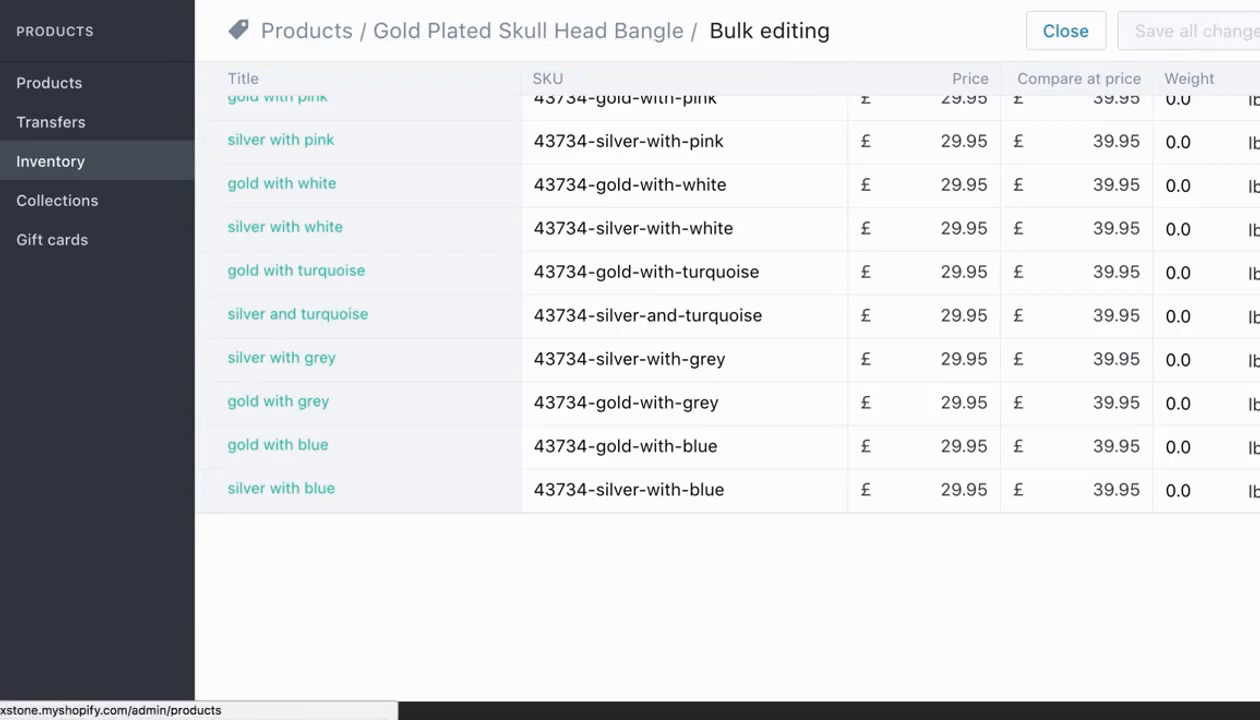
Reopen Gold Plated Skull Head Bangle from the product list, remove the blank line below the description's heading and save.
left_click(49, 83)
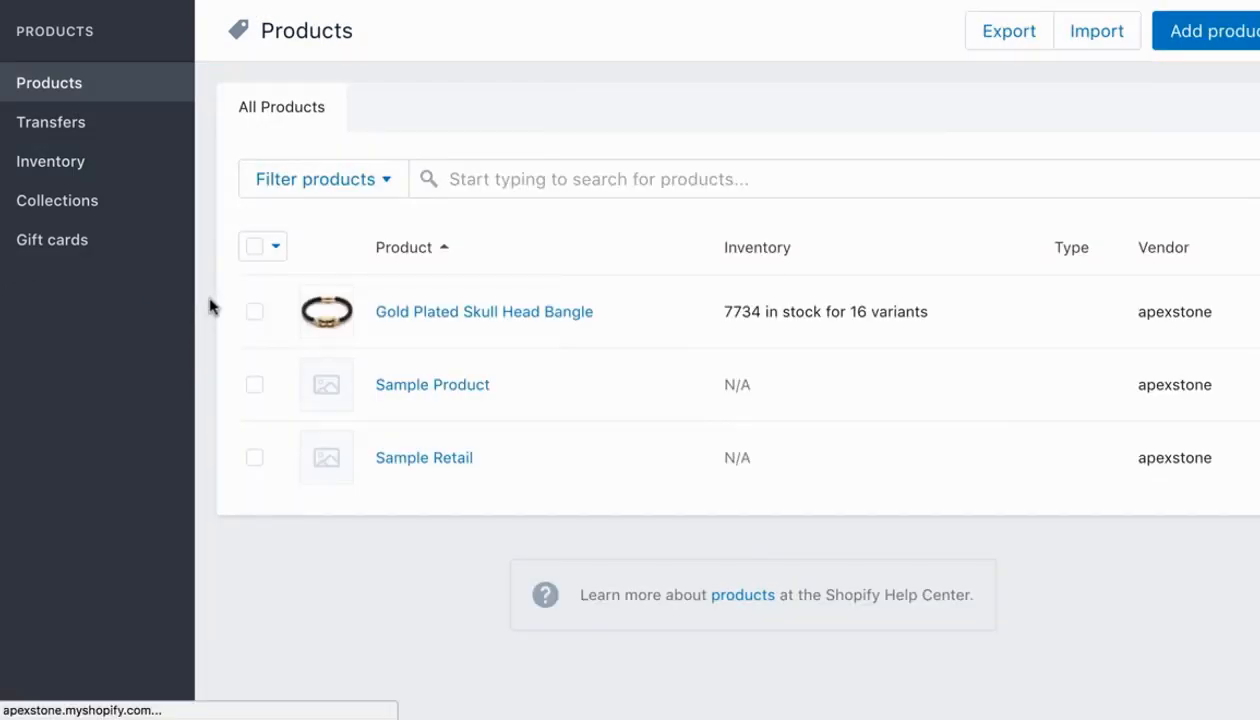
left_click(512, 314)
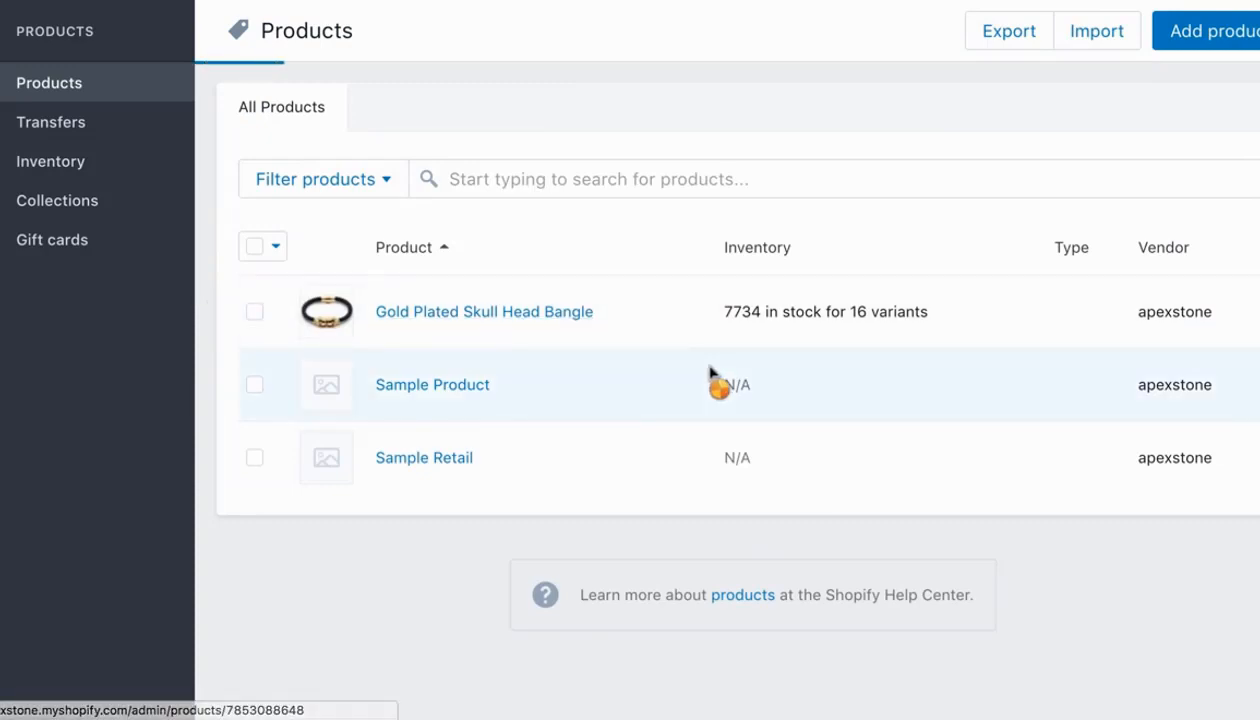
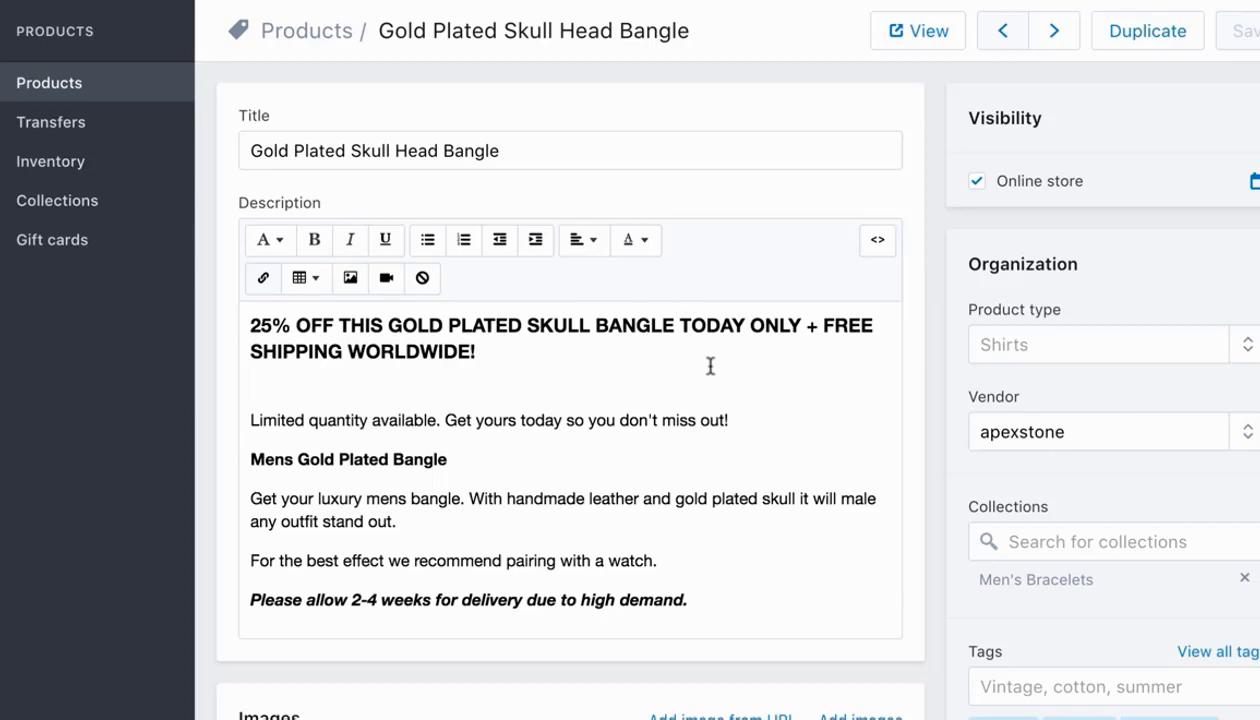
left_click(640, 370)
key("BackSpace")
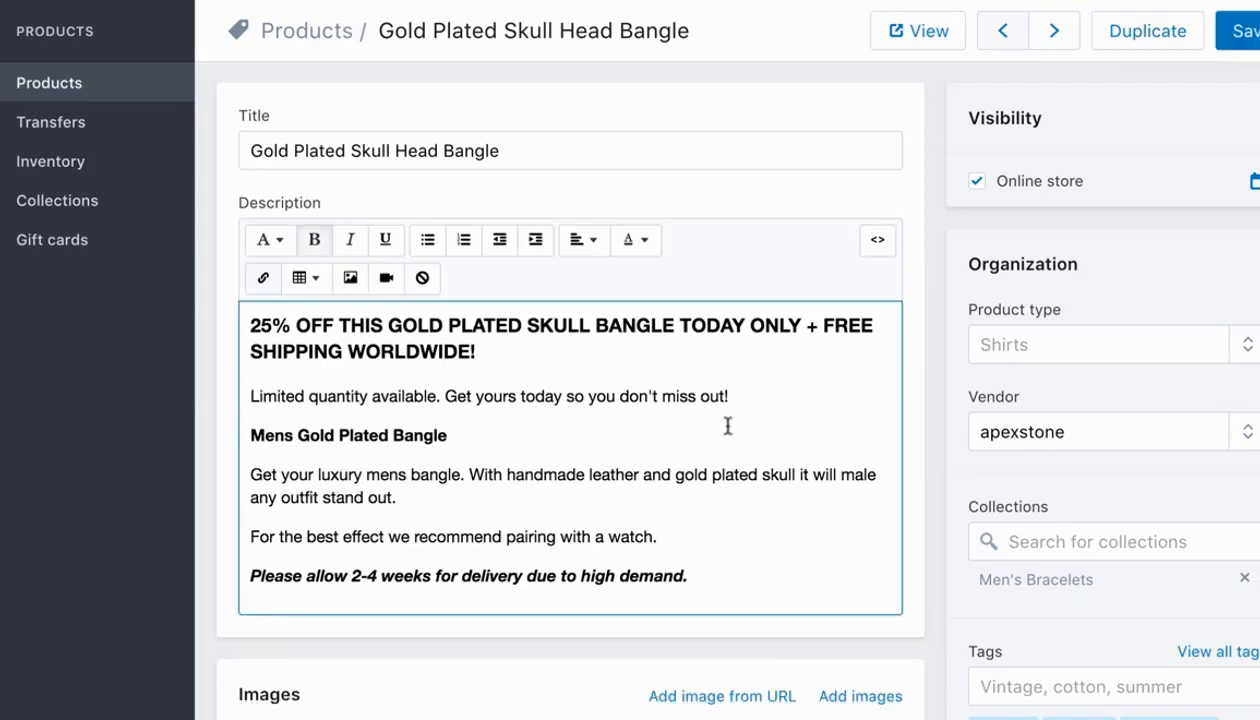
left_click(1238, 30)
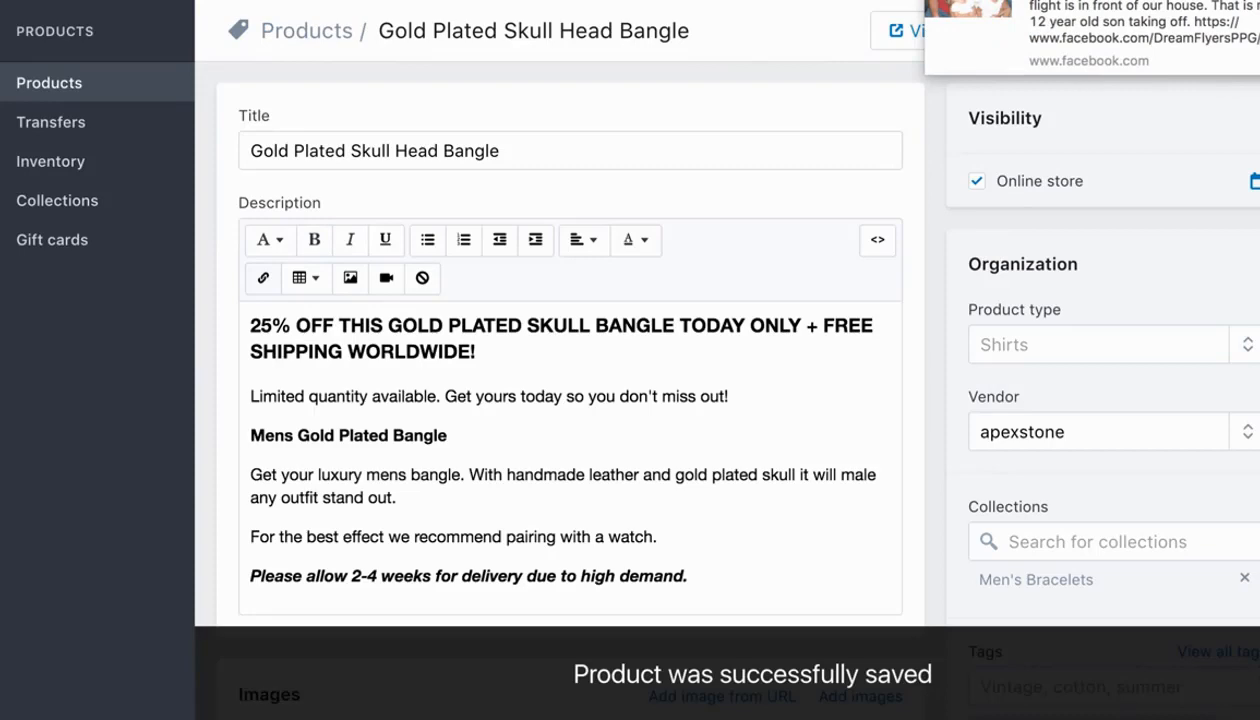
Open the bangle's website SEO for editing and replace the meta description with "Luxury Gold plated Bangle for men.", followed by a blank line.
scroll(1111, 295, "down", 2)
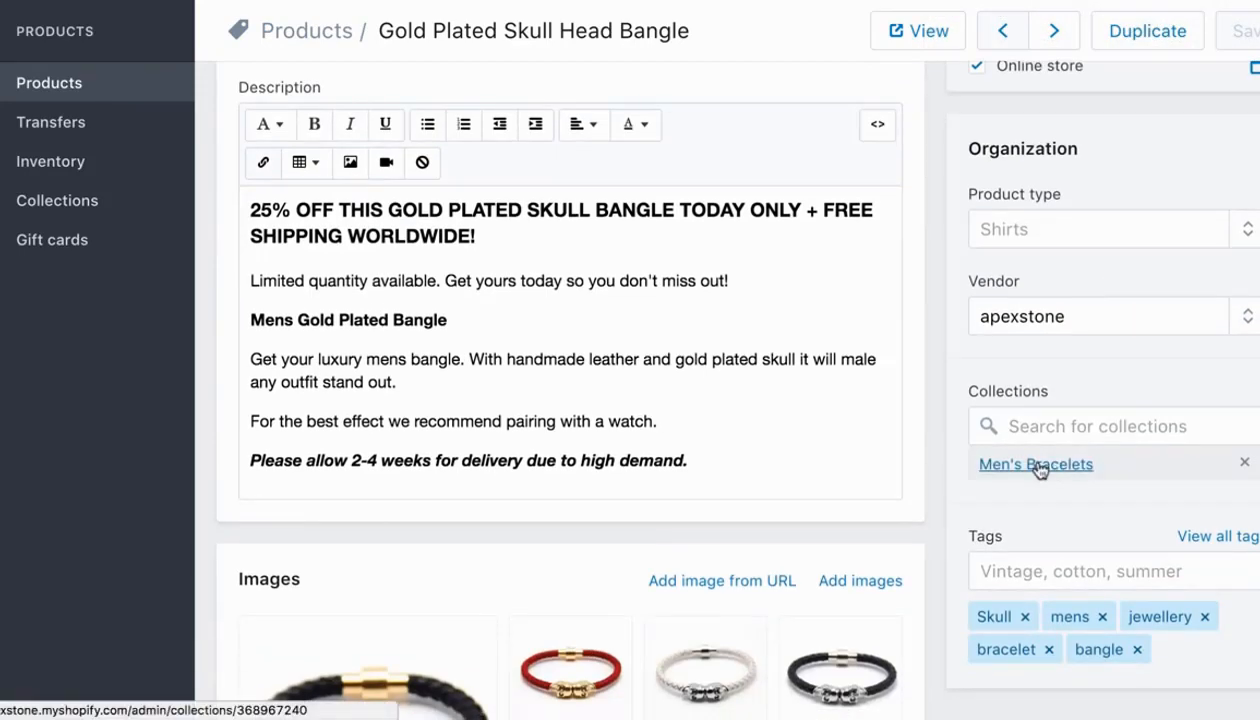
scroll(874, 429, "down", 12)
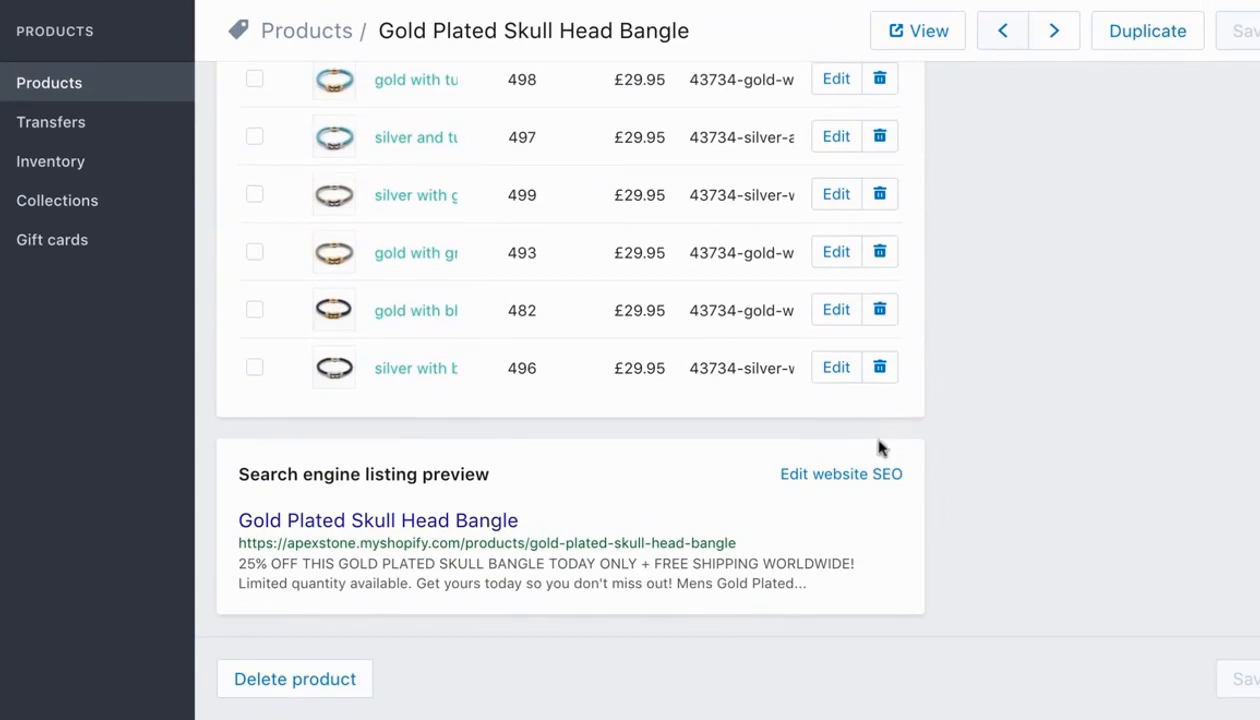
left_click(862, 474)
scroll(862, 474, "down", 4)
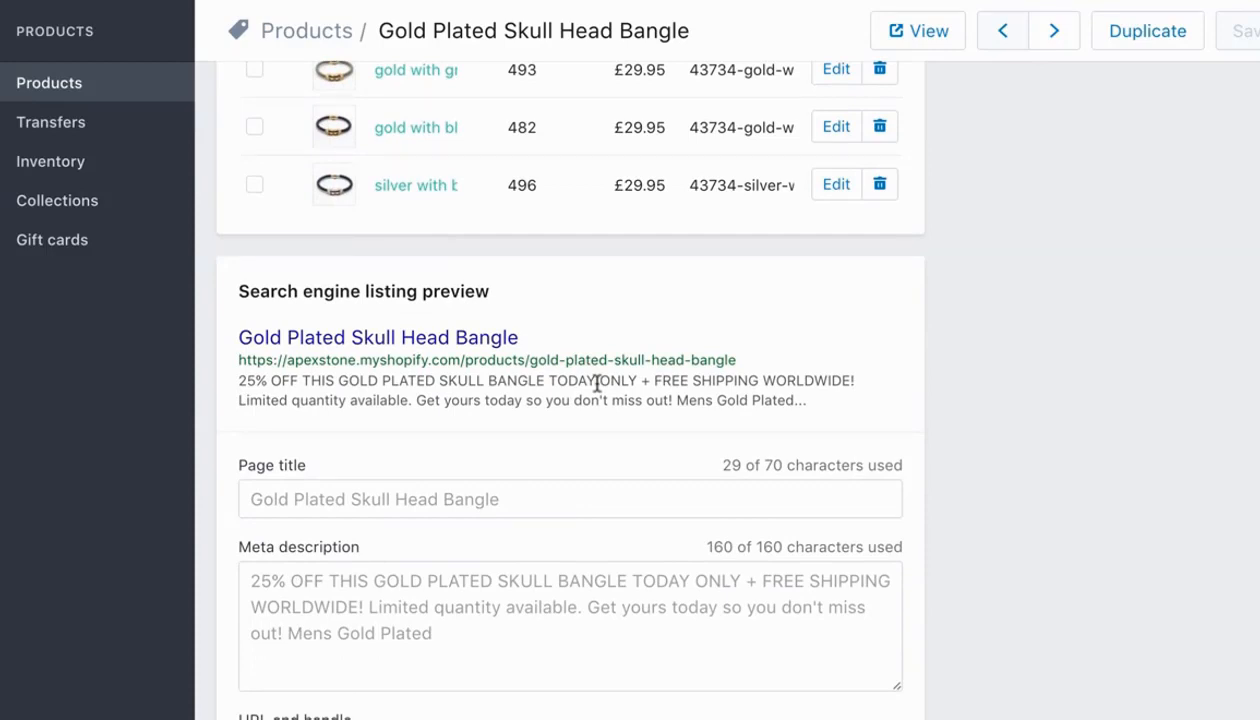
scroll(613, 470, "down", 2)
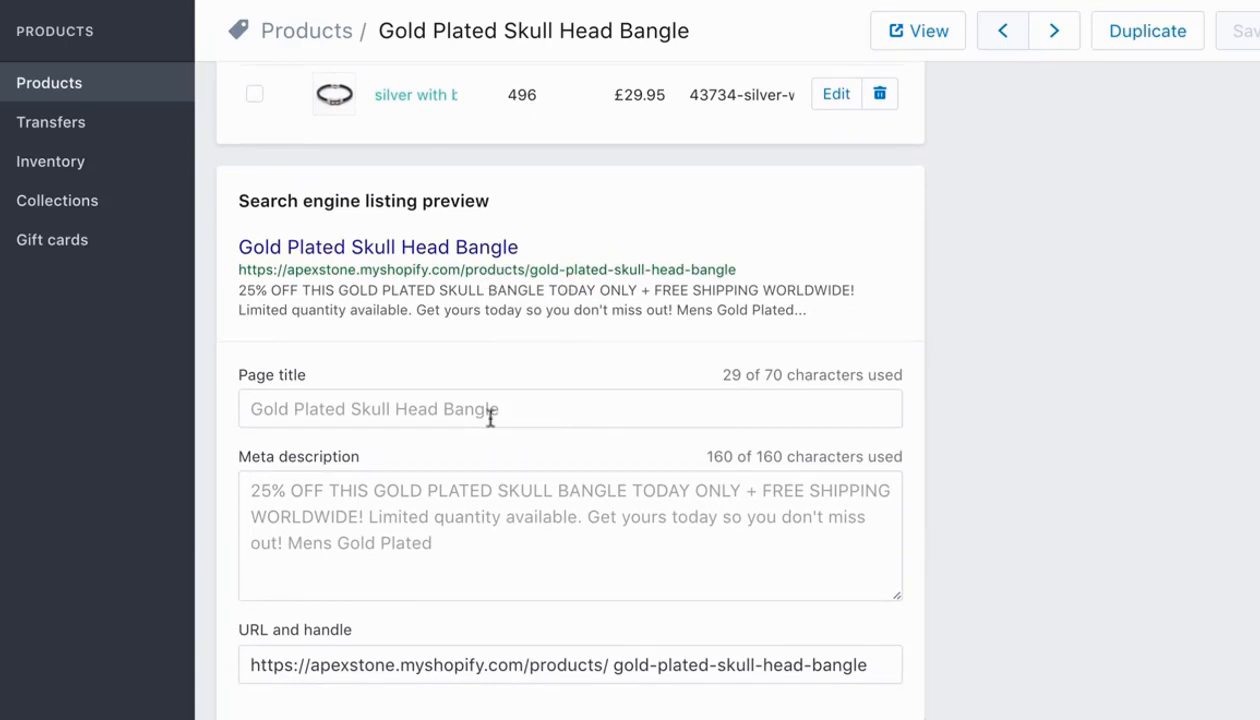
left_click(452, 549)
left_click_drag(452, 549, 263, 487)
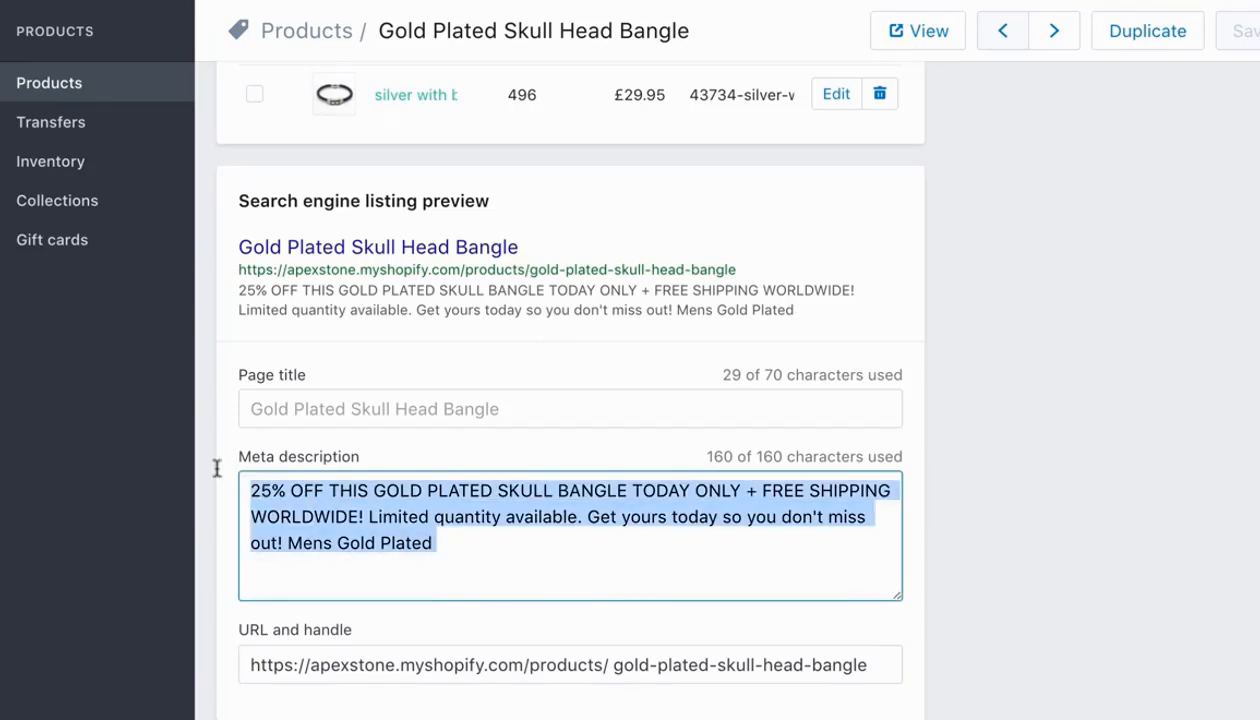
key("BackSpace")
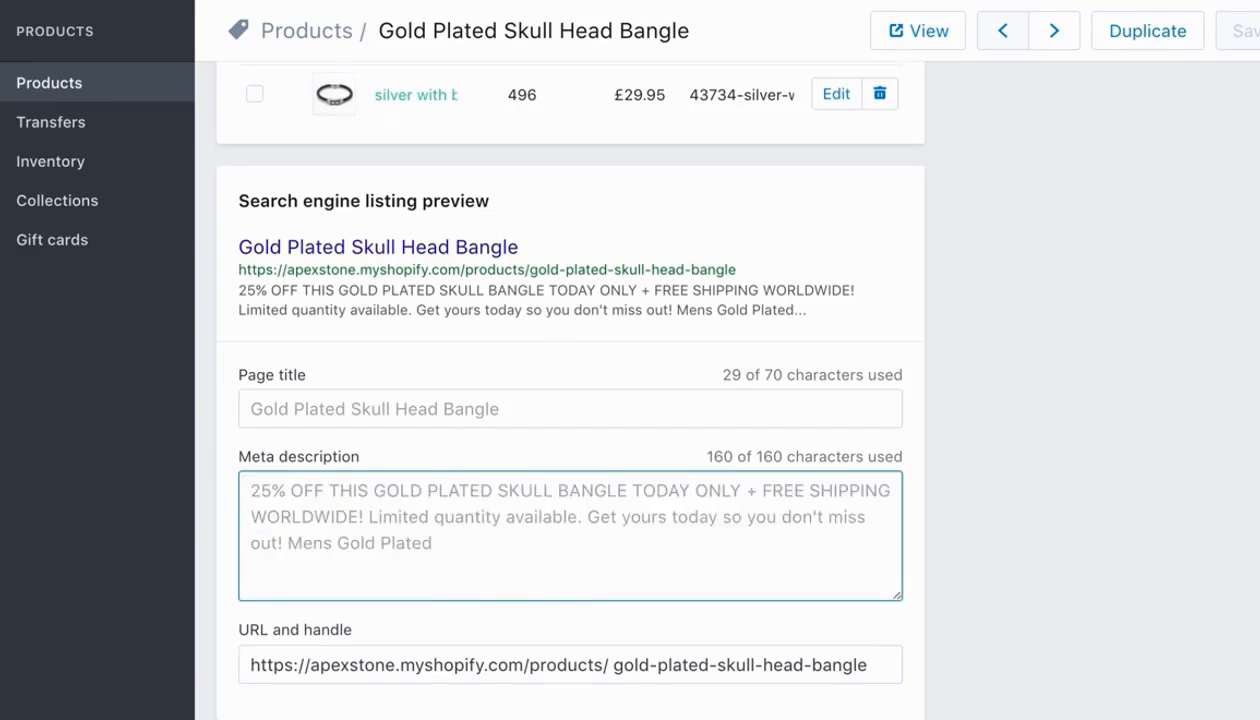
type("Luxury Go")
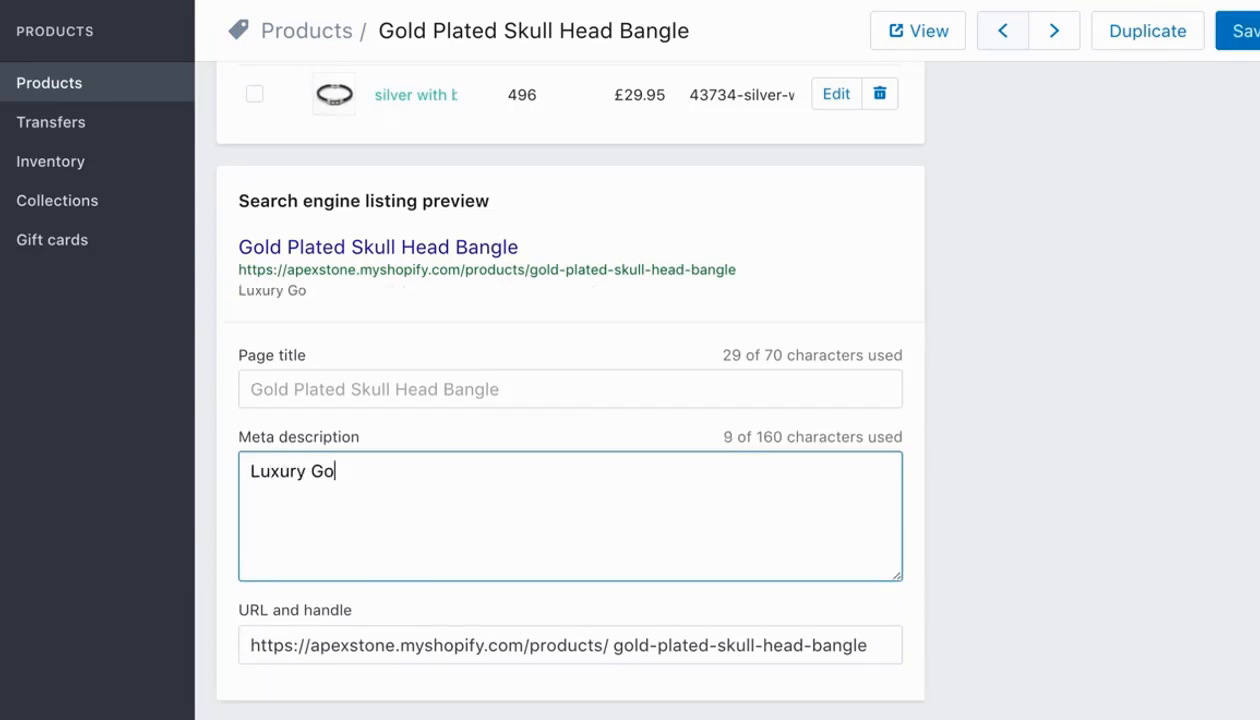
type("ld plateted")
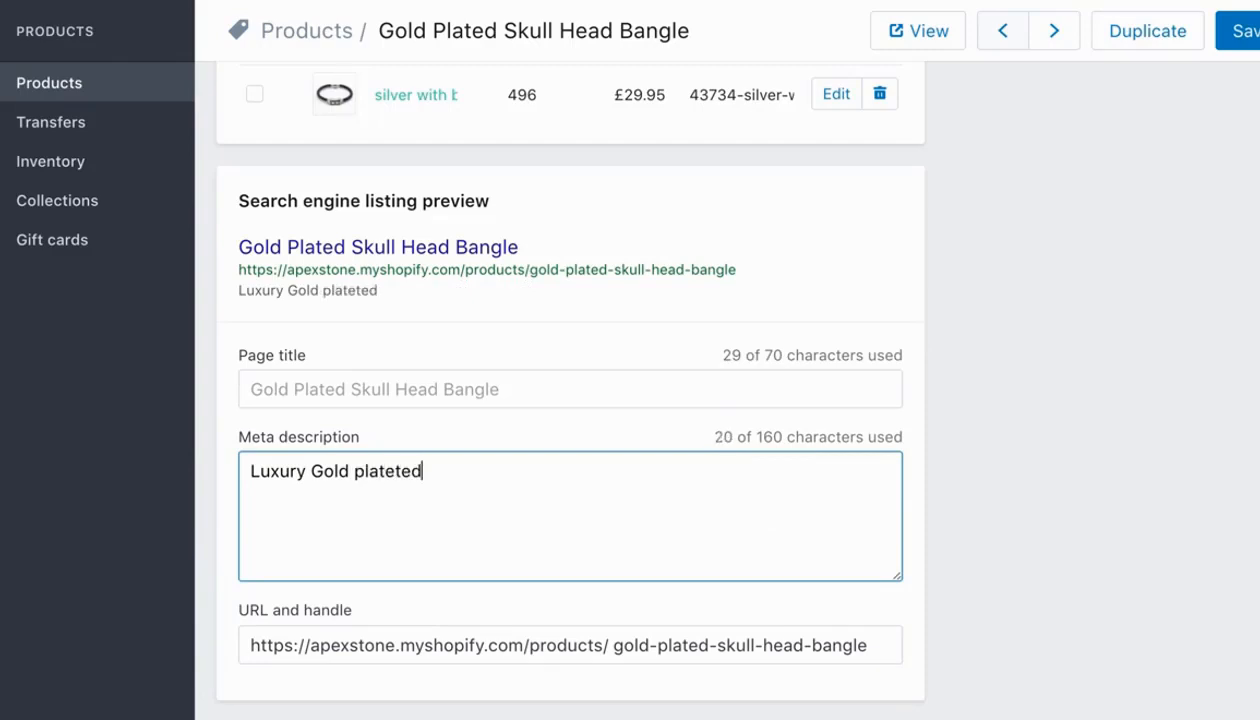
key("BackSpace")
key("BackSpace")
key("BackSpace")
type("d Bangle")
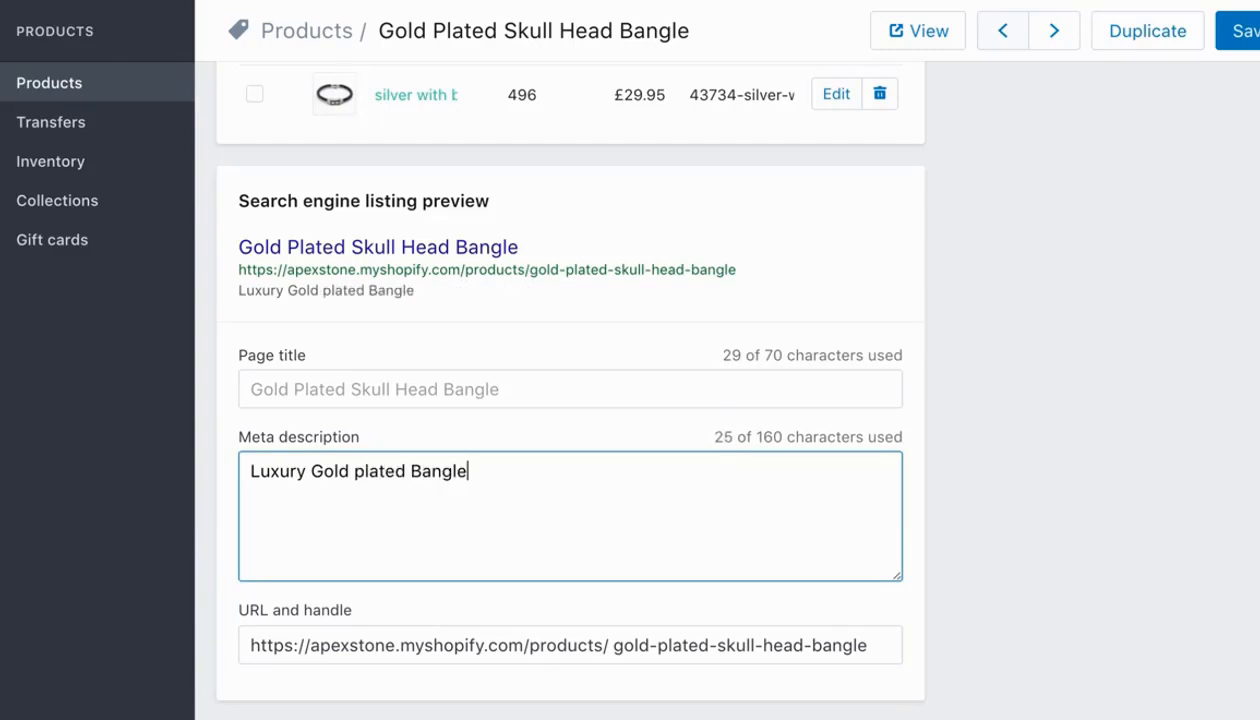
type(" for men.")
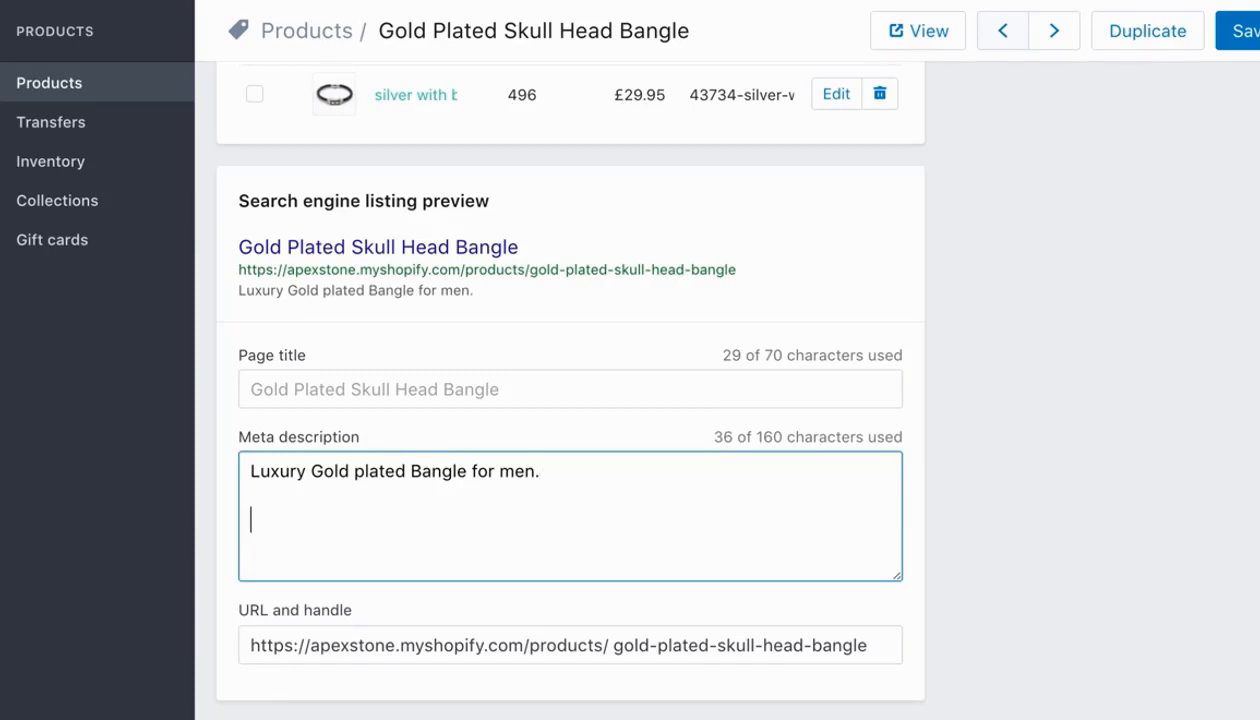
Copy the description's "Get your luxury mens bangle…" paragraph onto the end of the meta description and save the product.
scroll(570, 390, "up", 15)
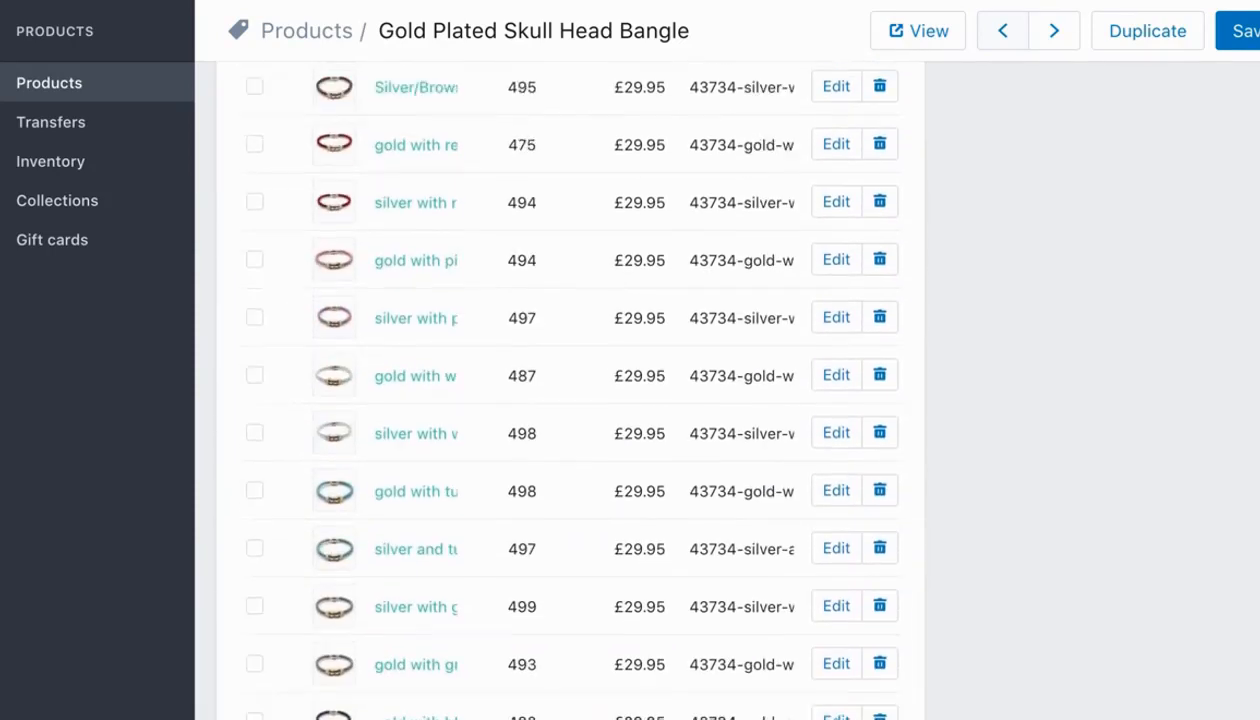
scroll(570, 390, "up", 5)
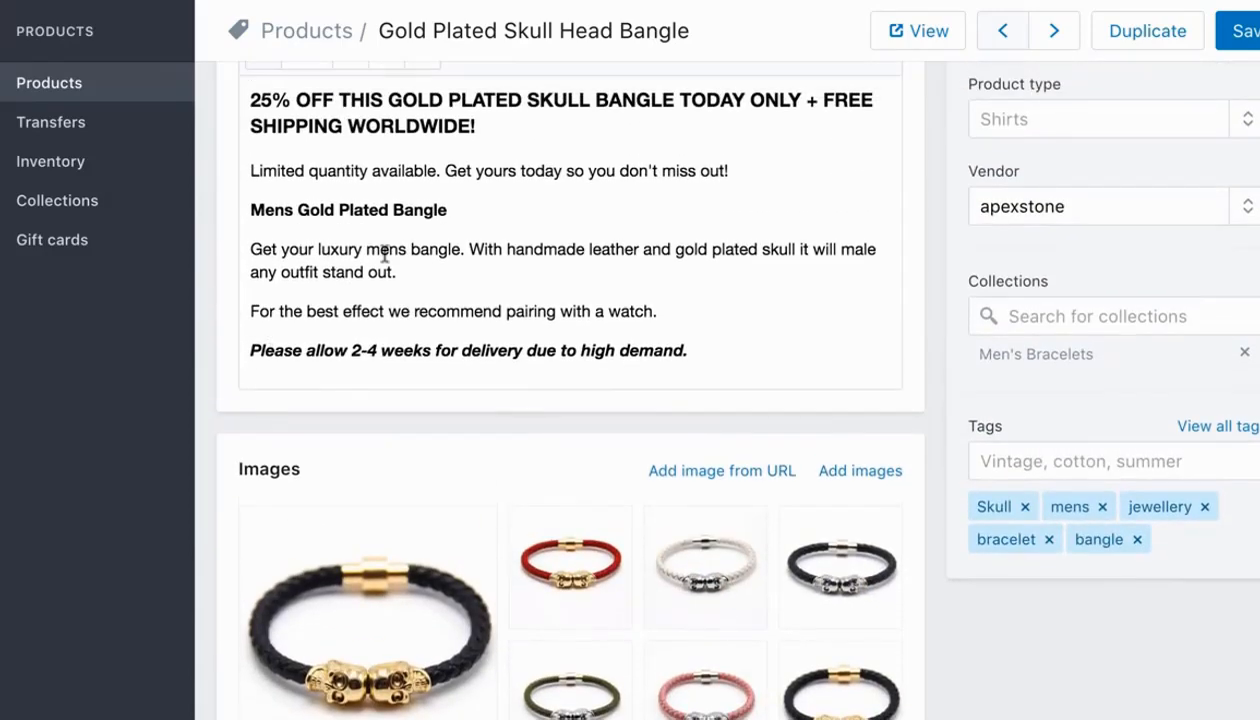
left_click_drag(398, 270, 213, 244)
key("ctrl+c")
left_click(482, 272)
scroll(492, 352, "down", 20)
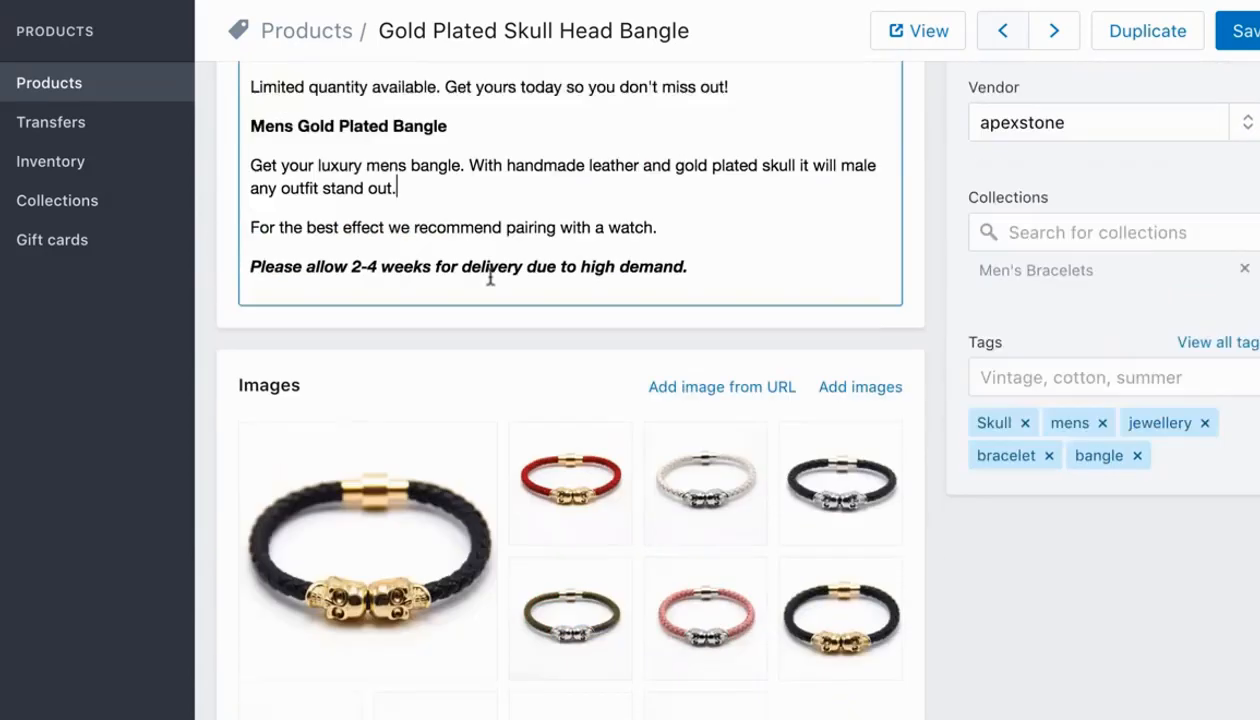
left_click(434, 434)
key("ctrl+v")
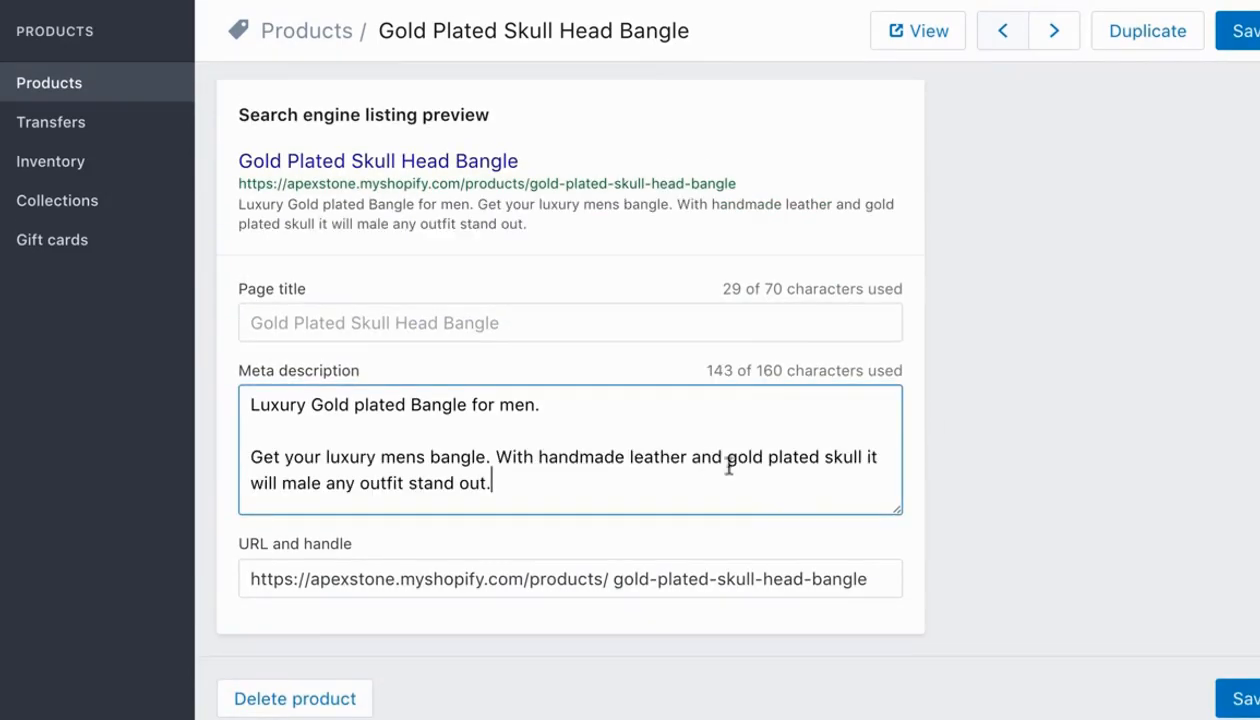
left_click(1247, 700)
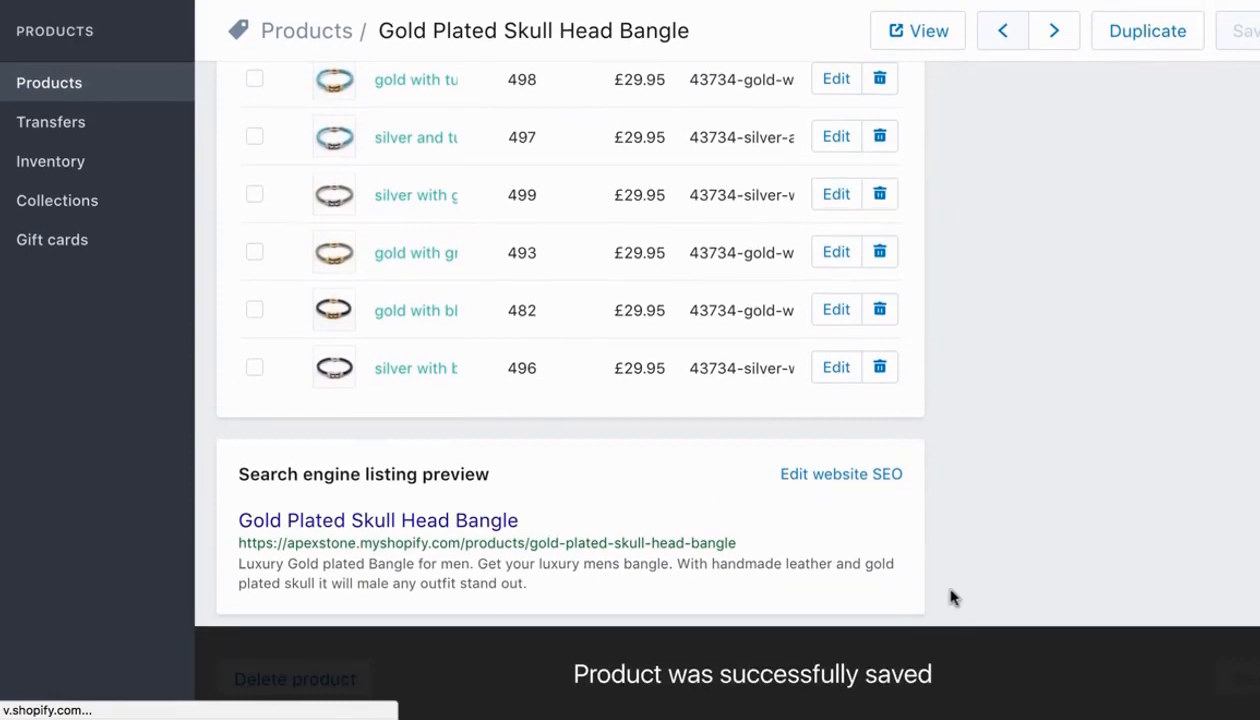
Add Bangle as the product type, check the collections and tags, and save the product.
scroll(1066, 358, "up", 10)
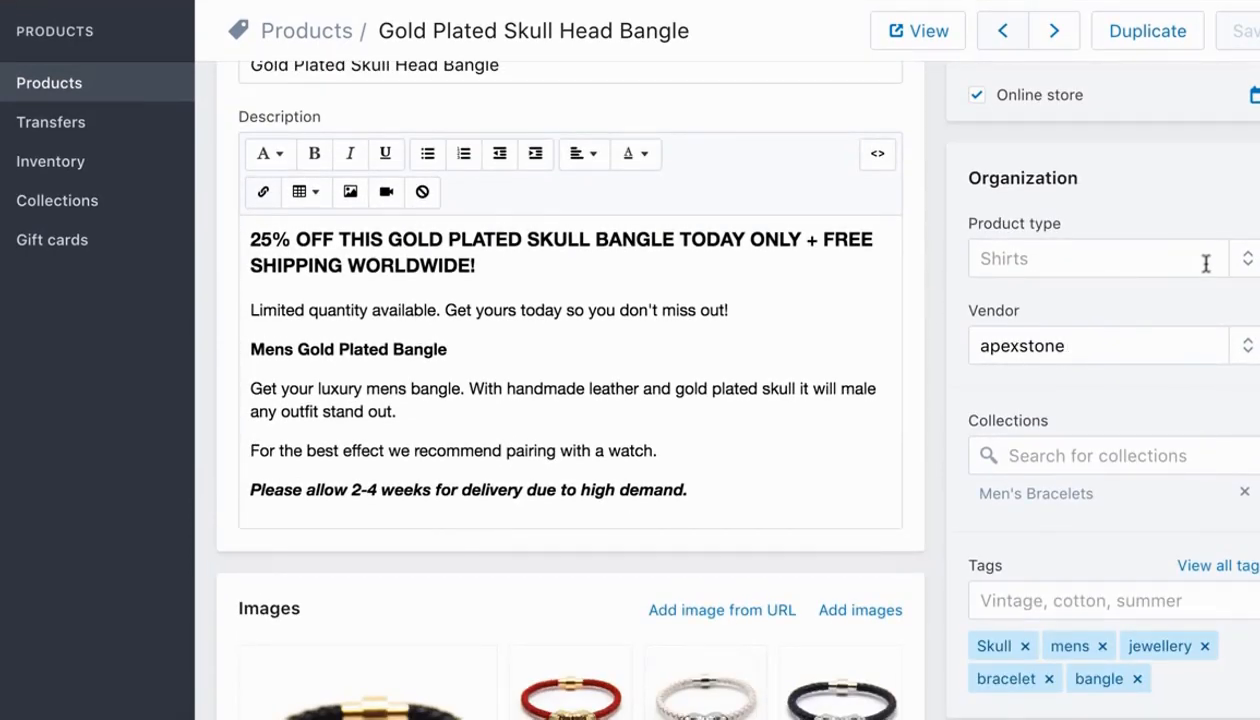
left_click(1153, 260)
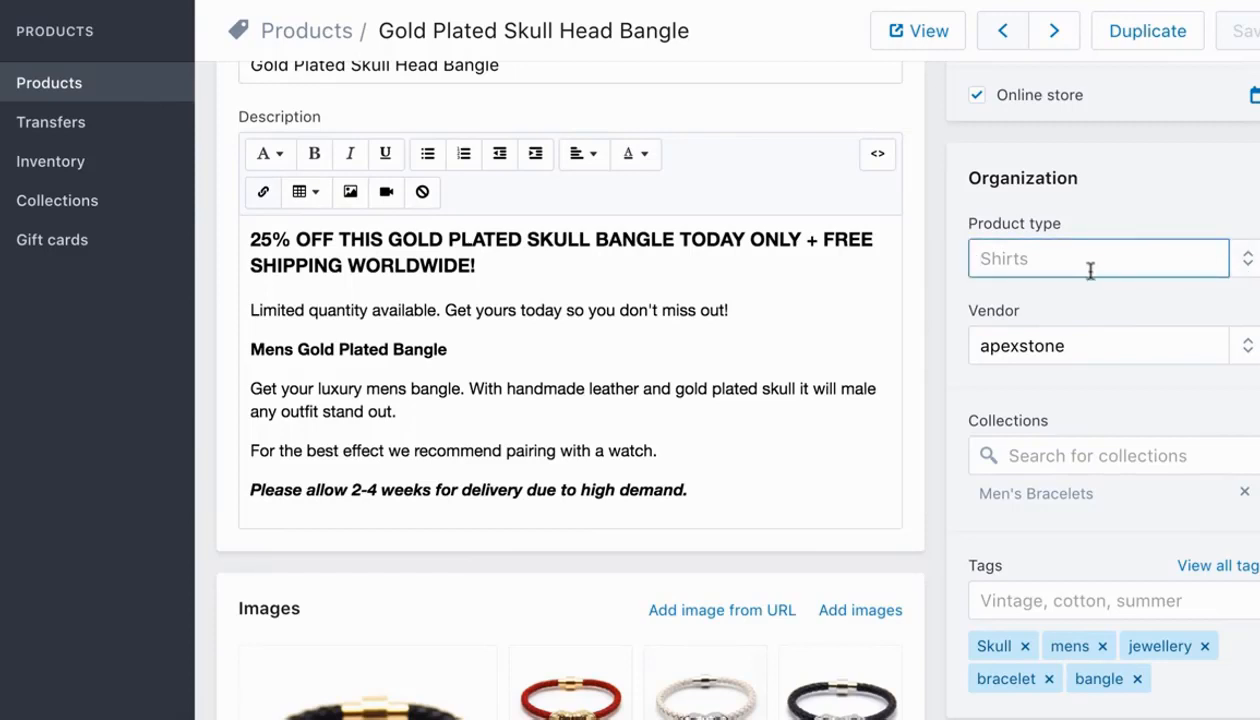
type("Bangle")
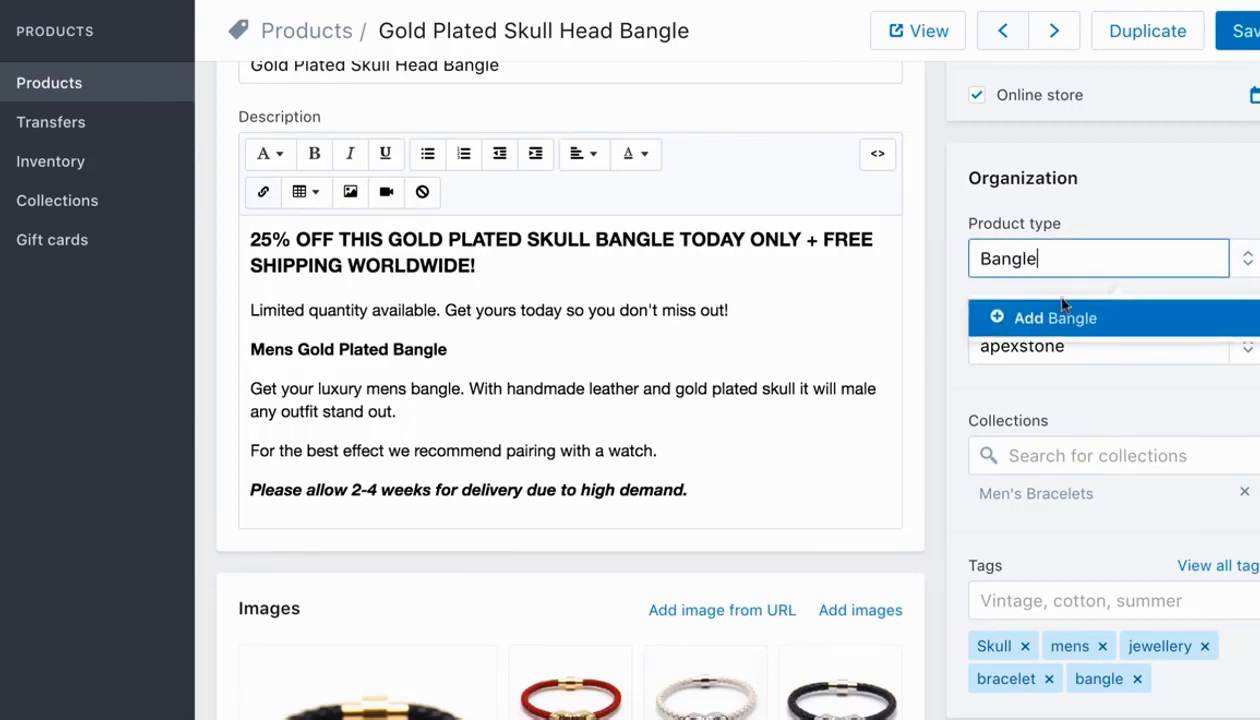
left_click(994, 312)
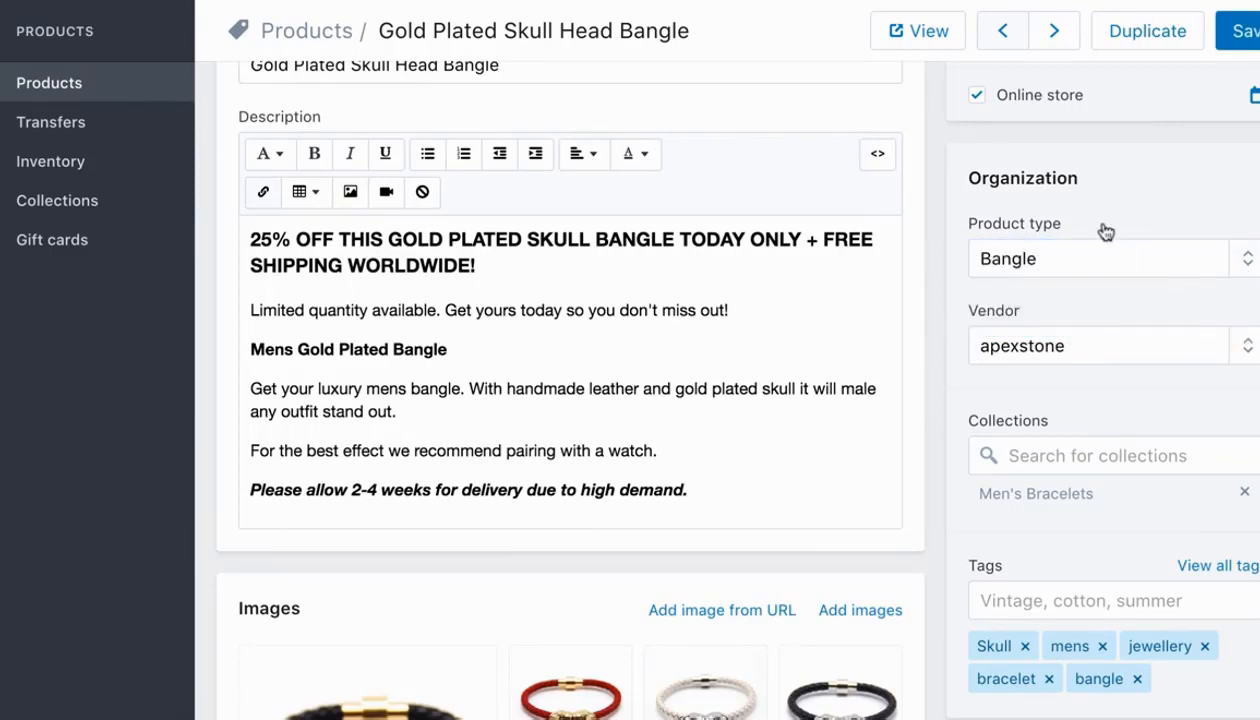
scroll(1103, 229, "up", 1)
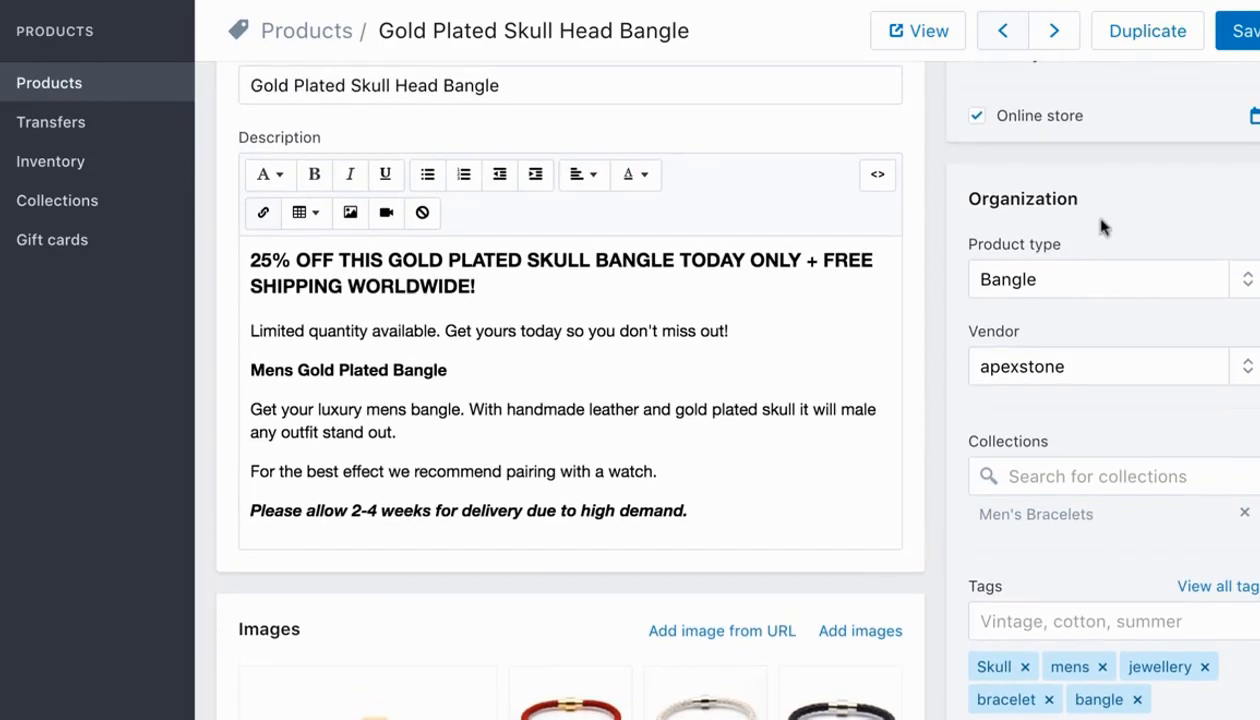
scroll(1100, 228, "down", 2)
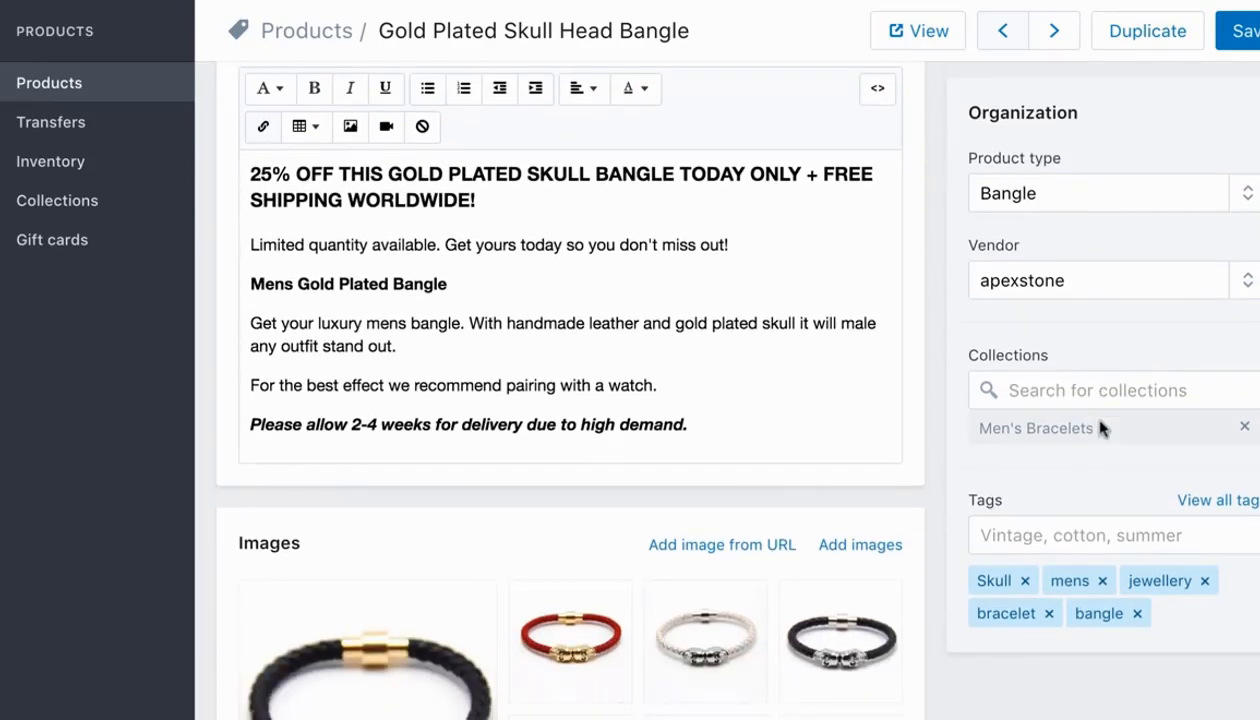
scroll(1100, 445, "down", 2)
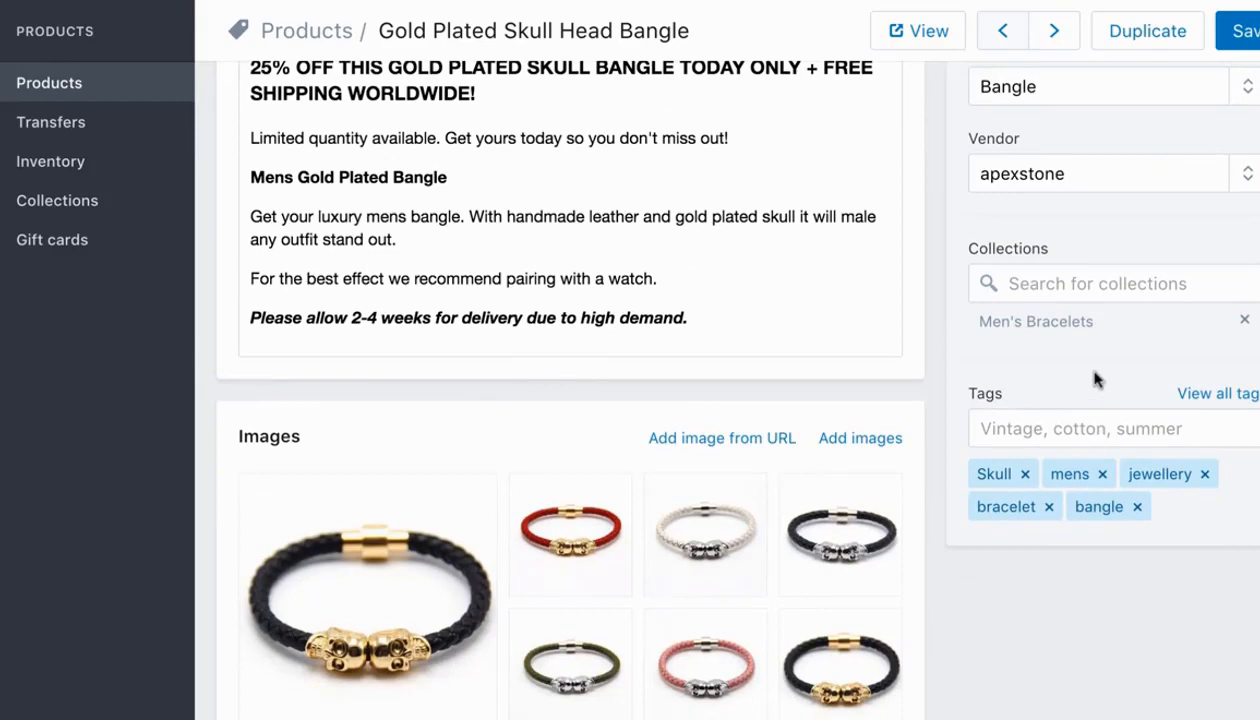
scroll(1095, 378, "up", 5)
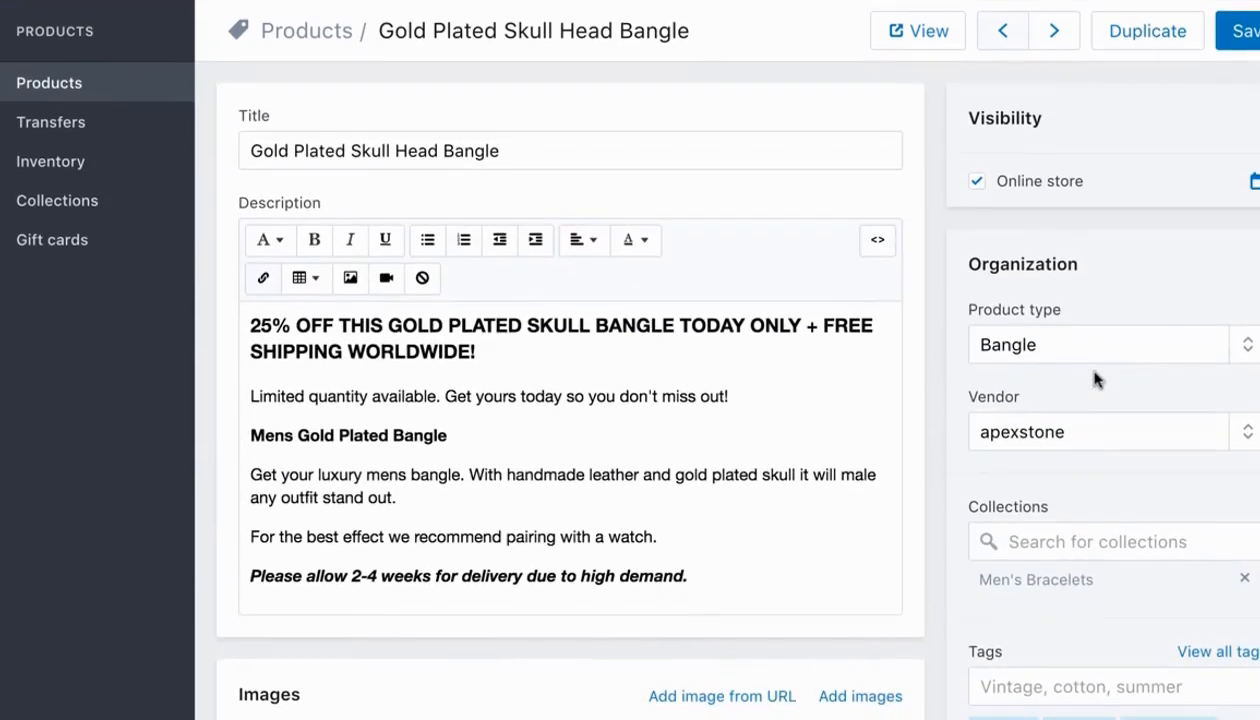
left_click(1250, 38)
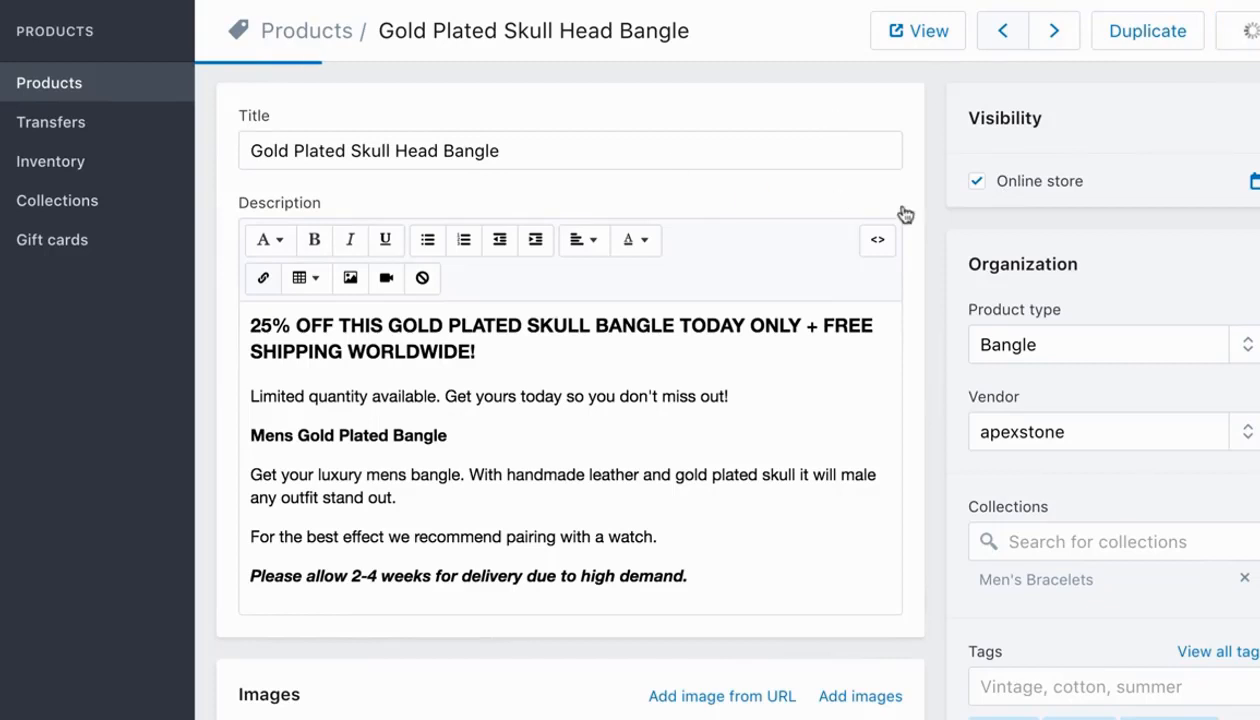
View the bangle's page in the online store and examine its prices, colour option, description and variant images.
left_click(907, 31)
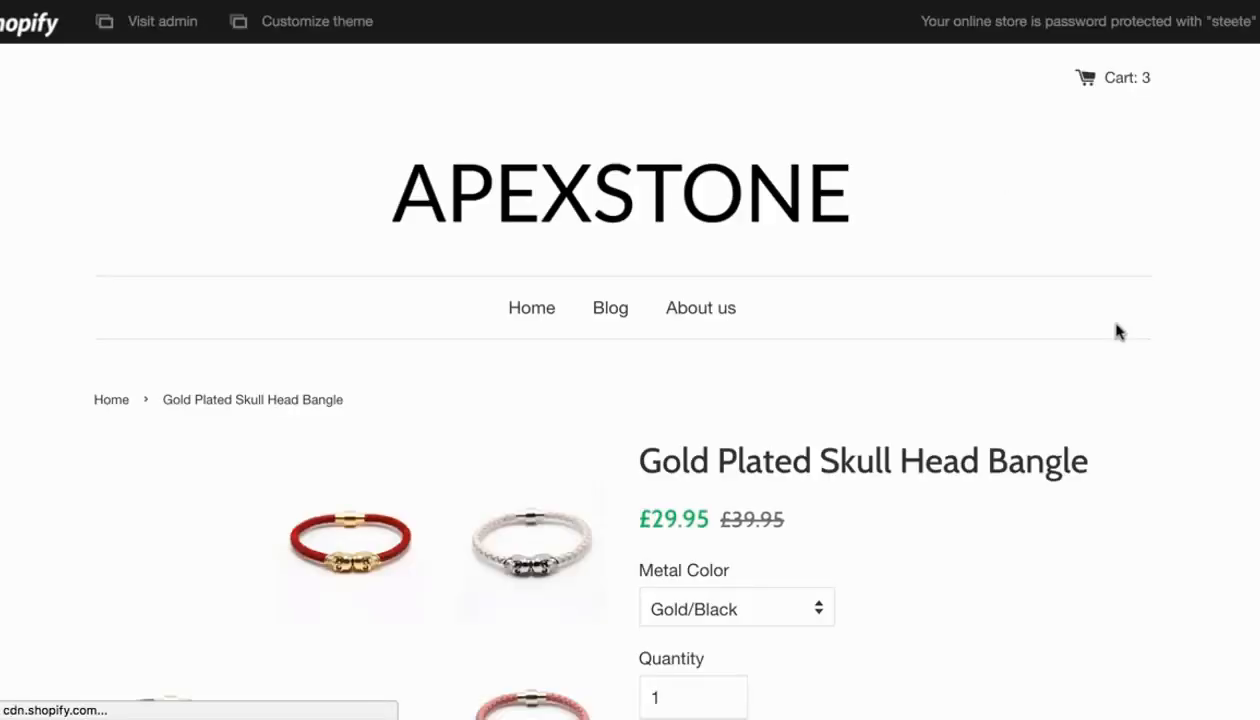
scroll(1119, 332, "down", 1)
scroll(1119, 332, "down", 4)
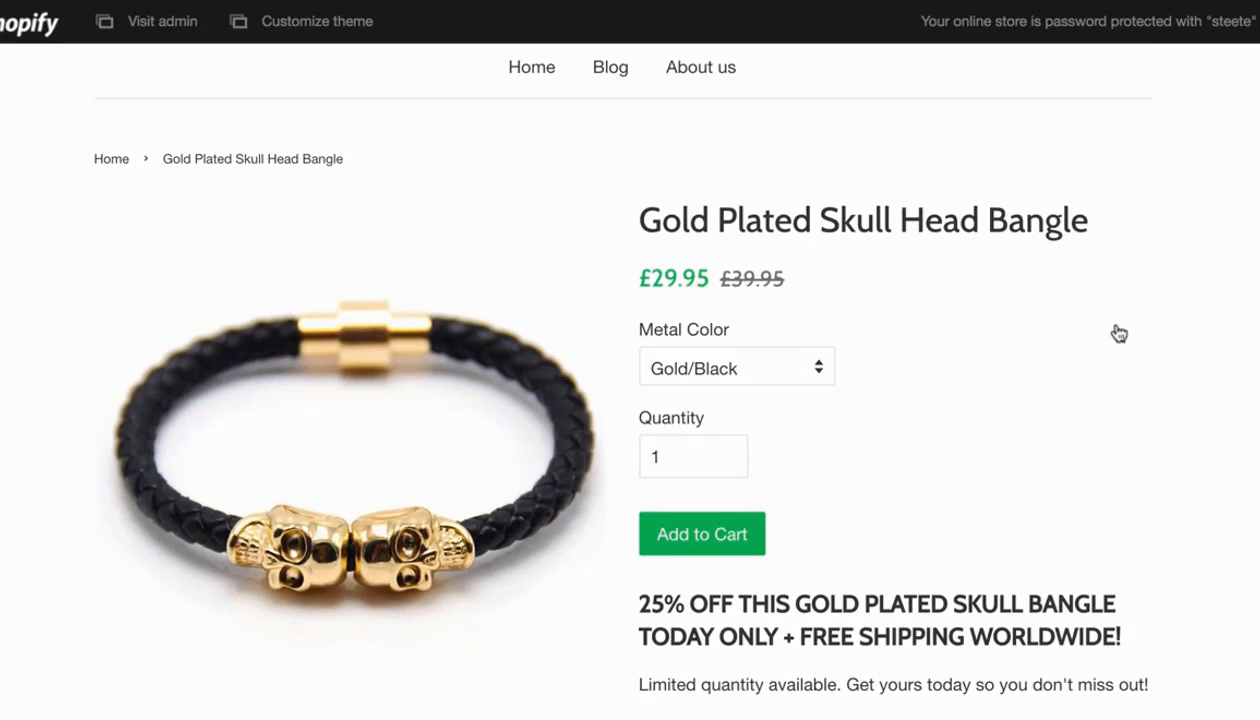
scroll(955, 340, "down", 2)
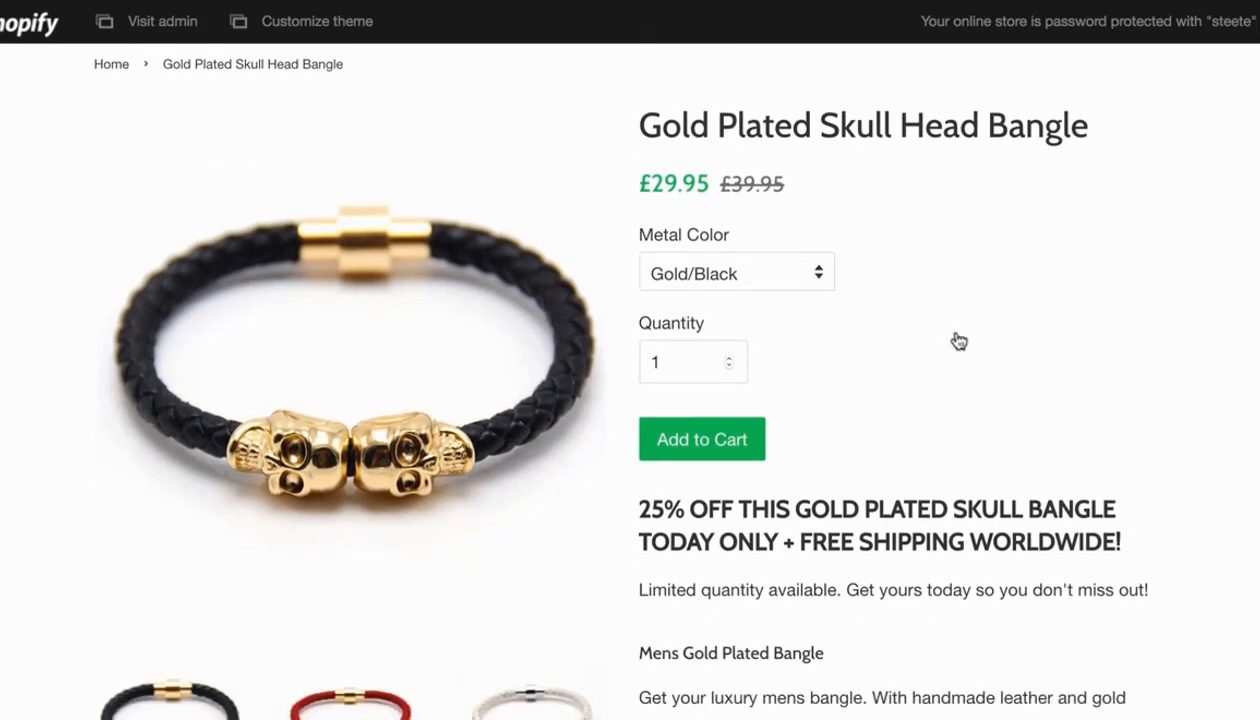
scroll(958, 341, "down", 4)
scroll(960, 340, "down", 2)
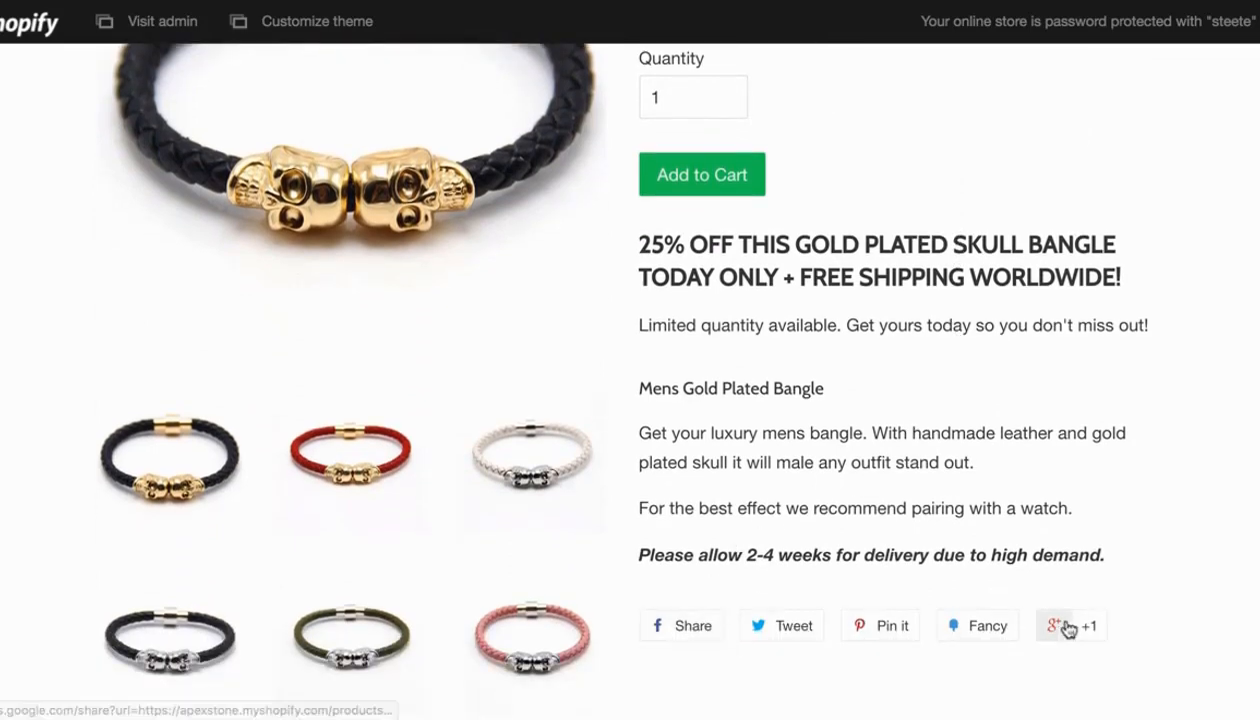
scroll(1108, 399, "down", 10)
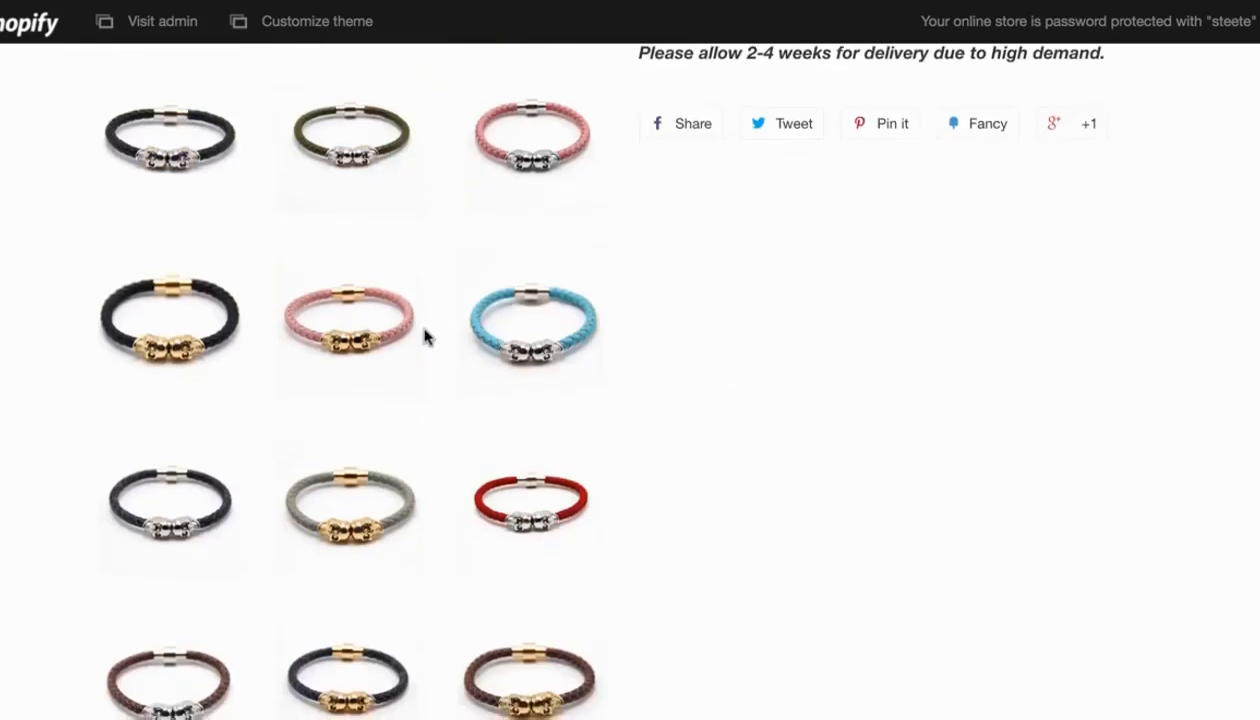
scroll(425, 337, "down", 15)
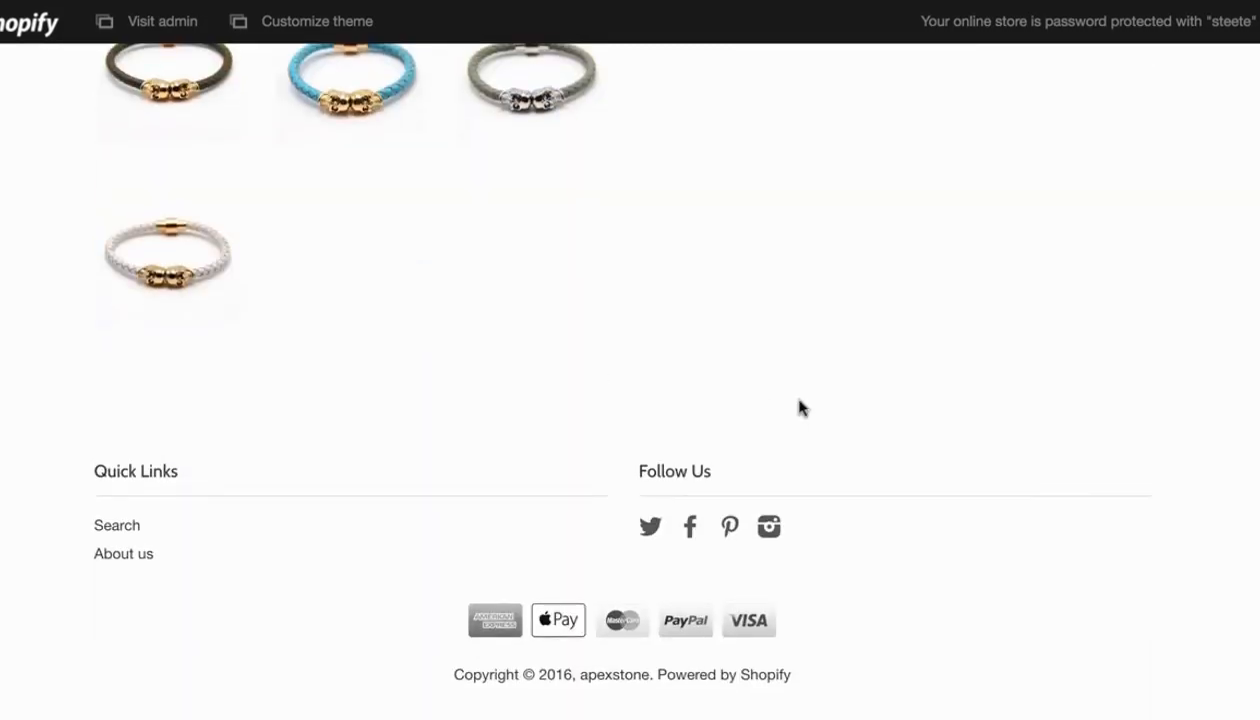
scroll(800, 407, "up", 15)
scroll(800, 407, "down", 5)
scroll(800, 407, "up", 2)
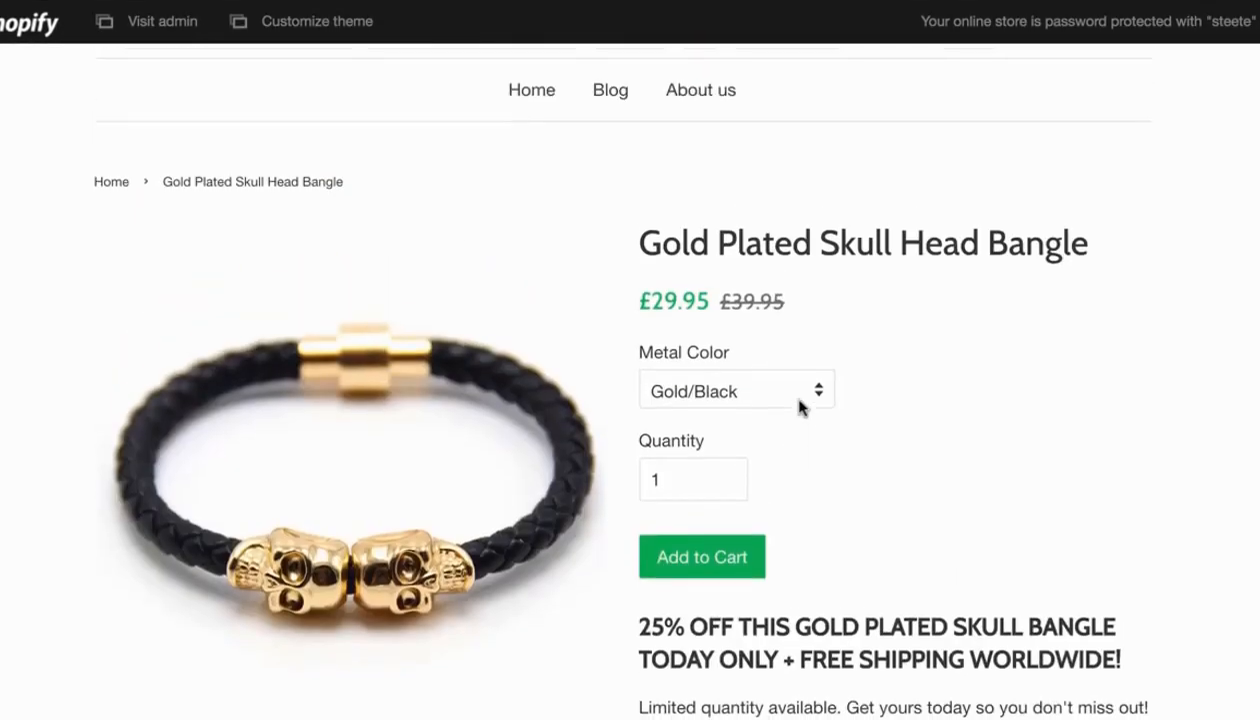
scroll(800, 407, "down", 2)
scroll(801, 408, "up", 1)
scroll(801, 408, "down", 1)
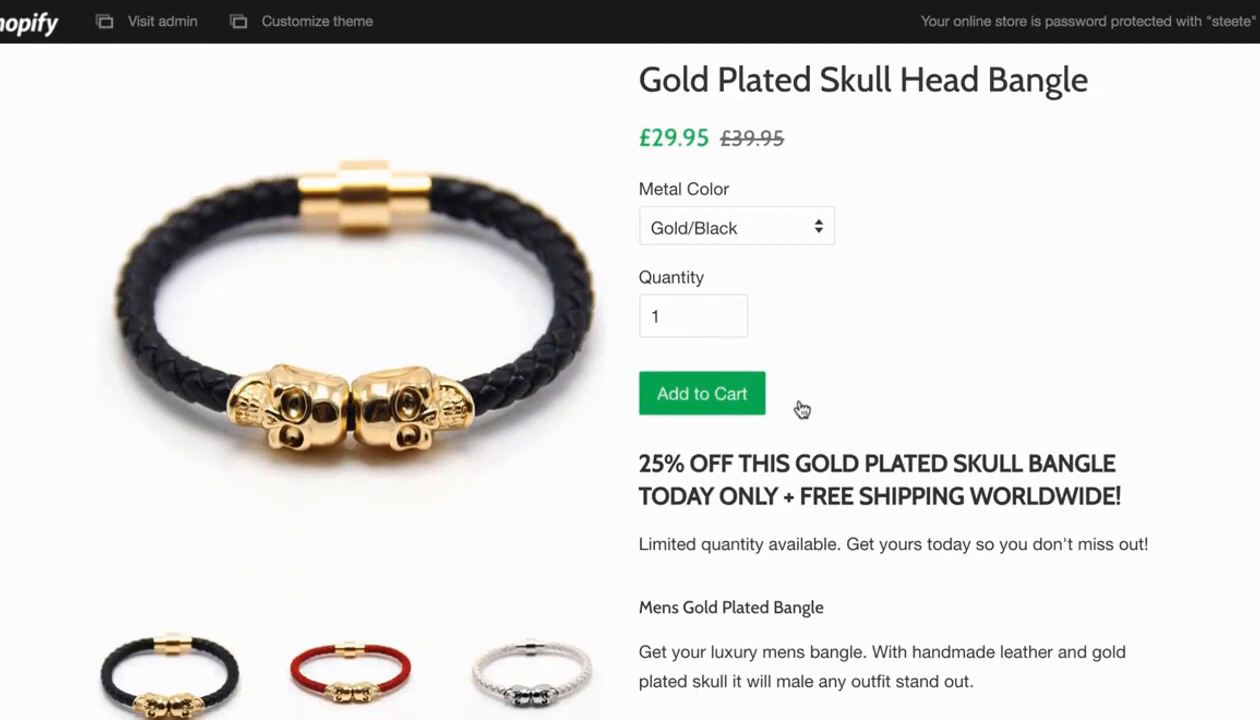
scroll(1165, 377, "down", 1)
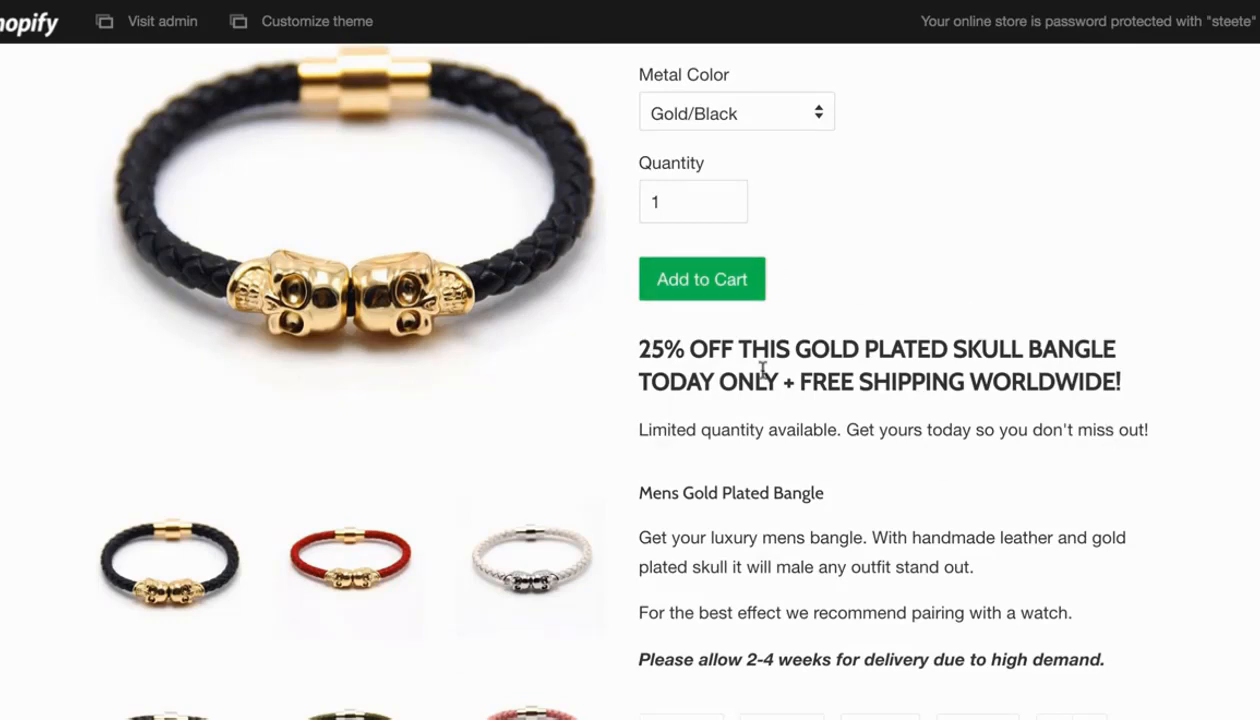
scroll(762, 370, "up", 5)
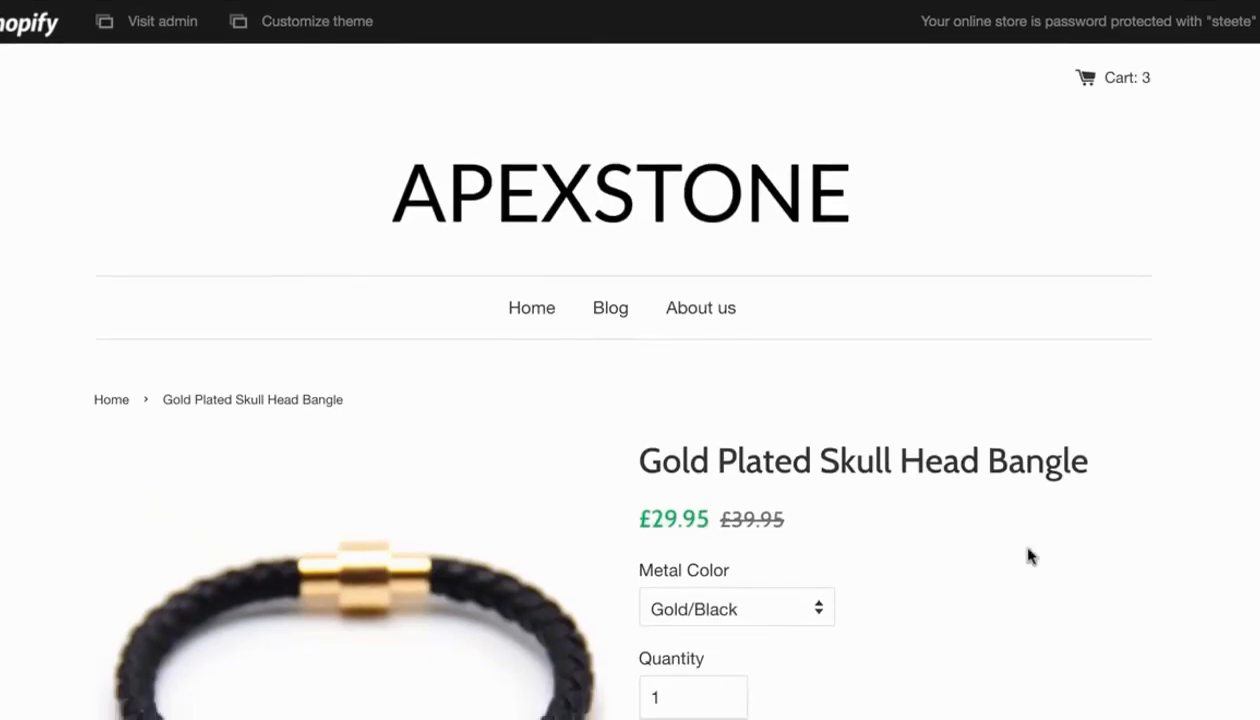